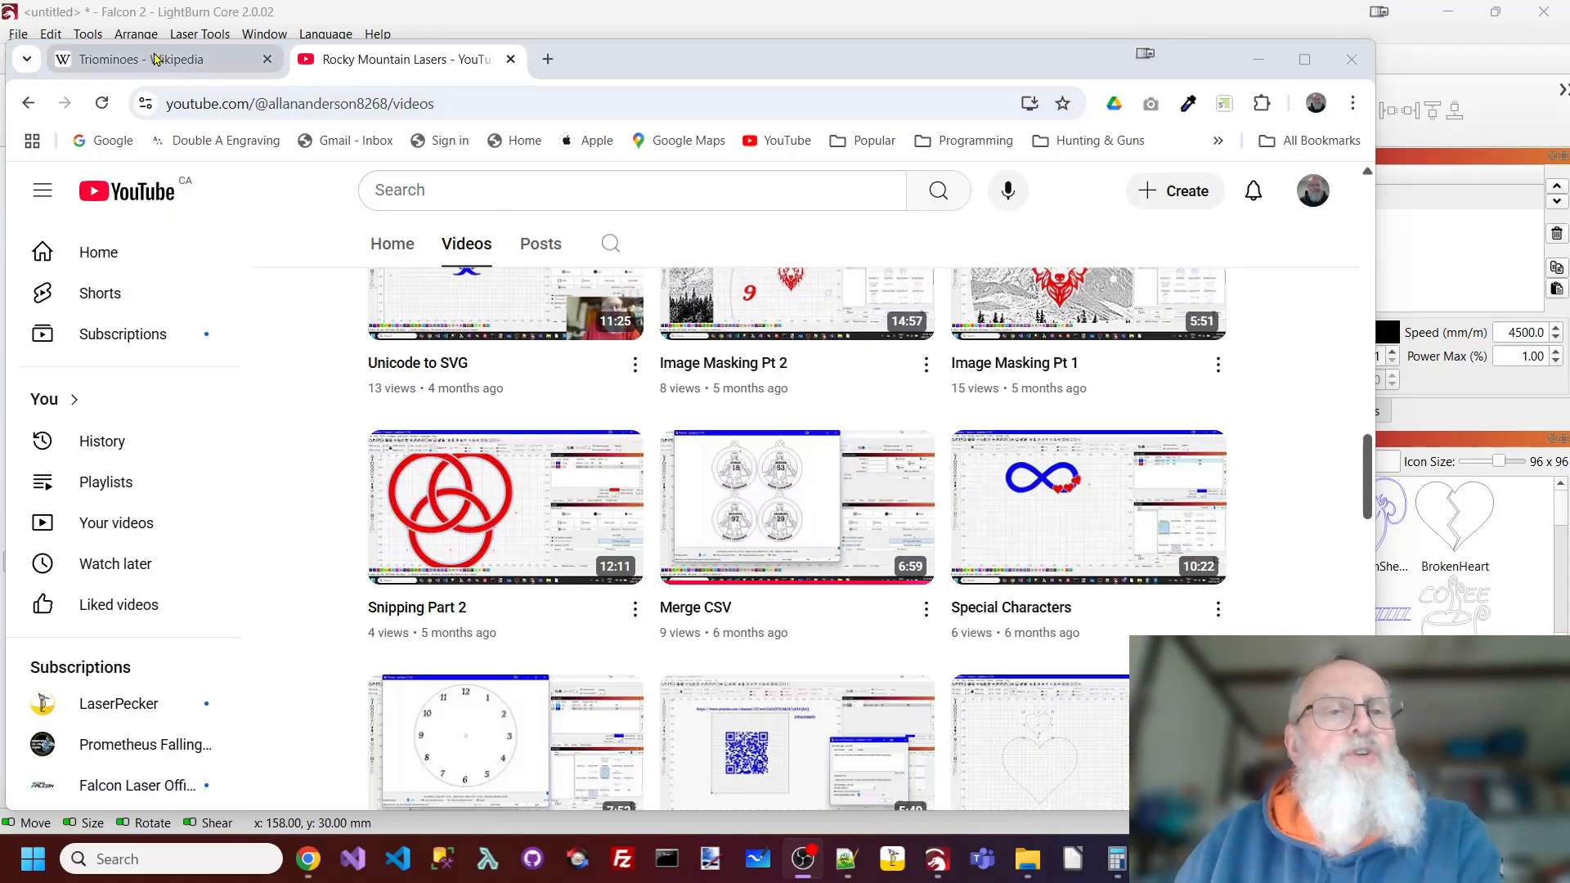
# Step: Examine the composition rules and the table of triomino tiles in the Wikipedia Triominoes article
pyautogui.click(151, 61)
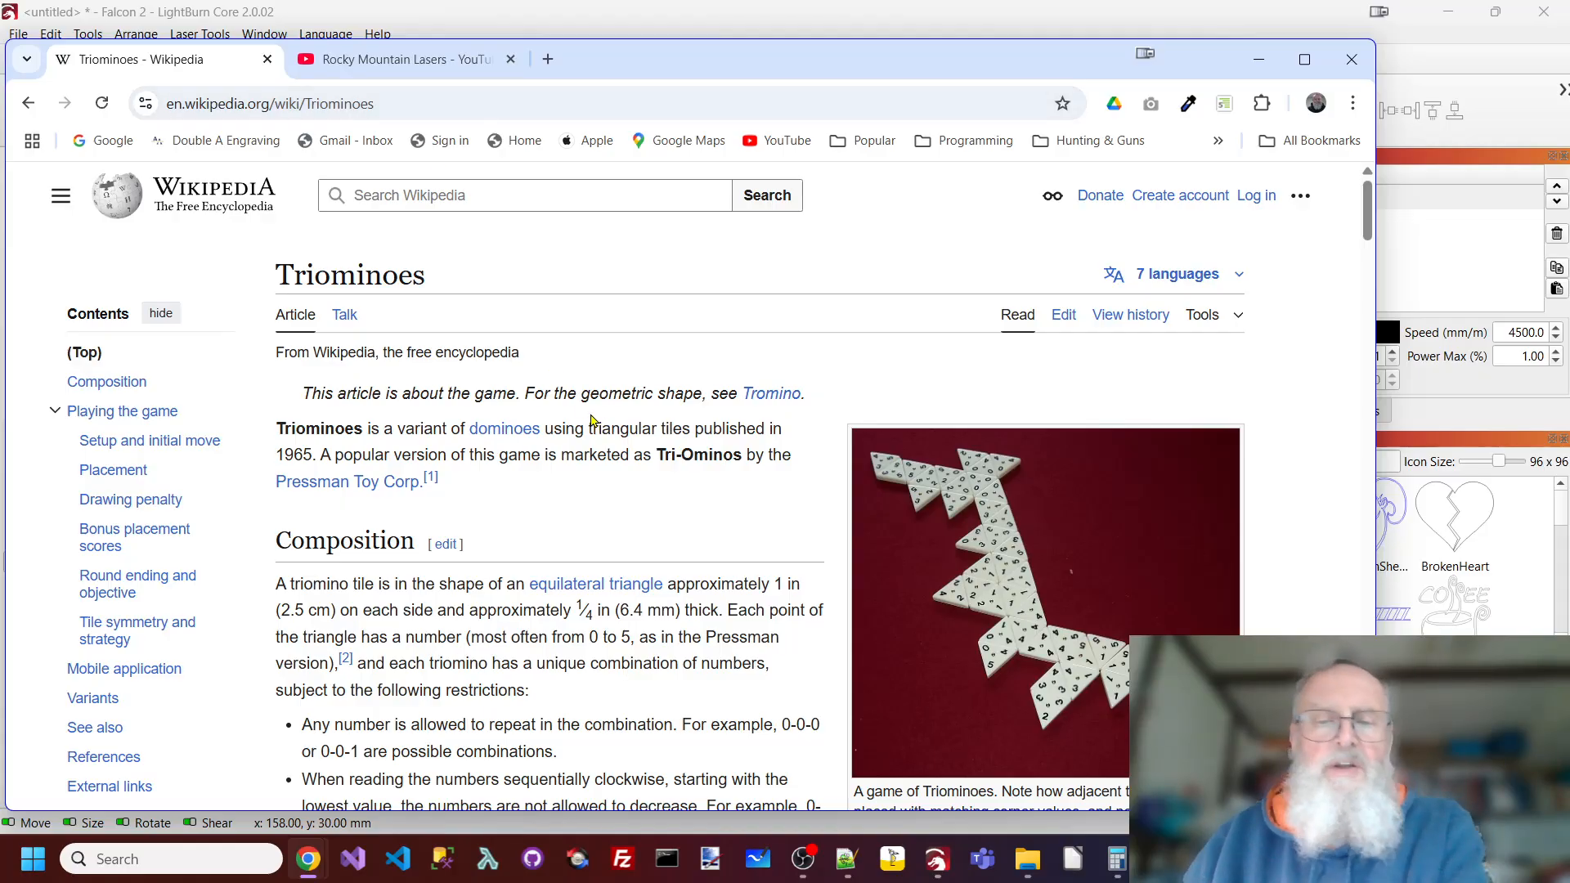
pyautogui.scroll(-3, 593, 426)
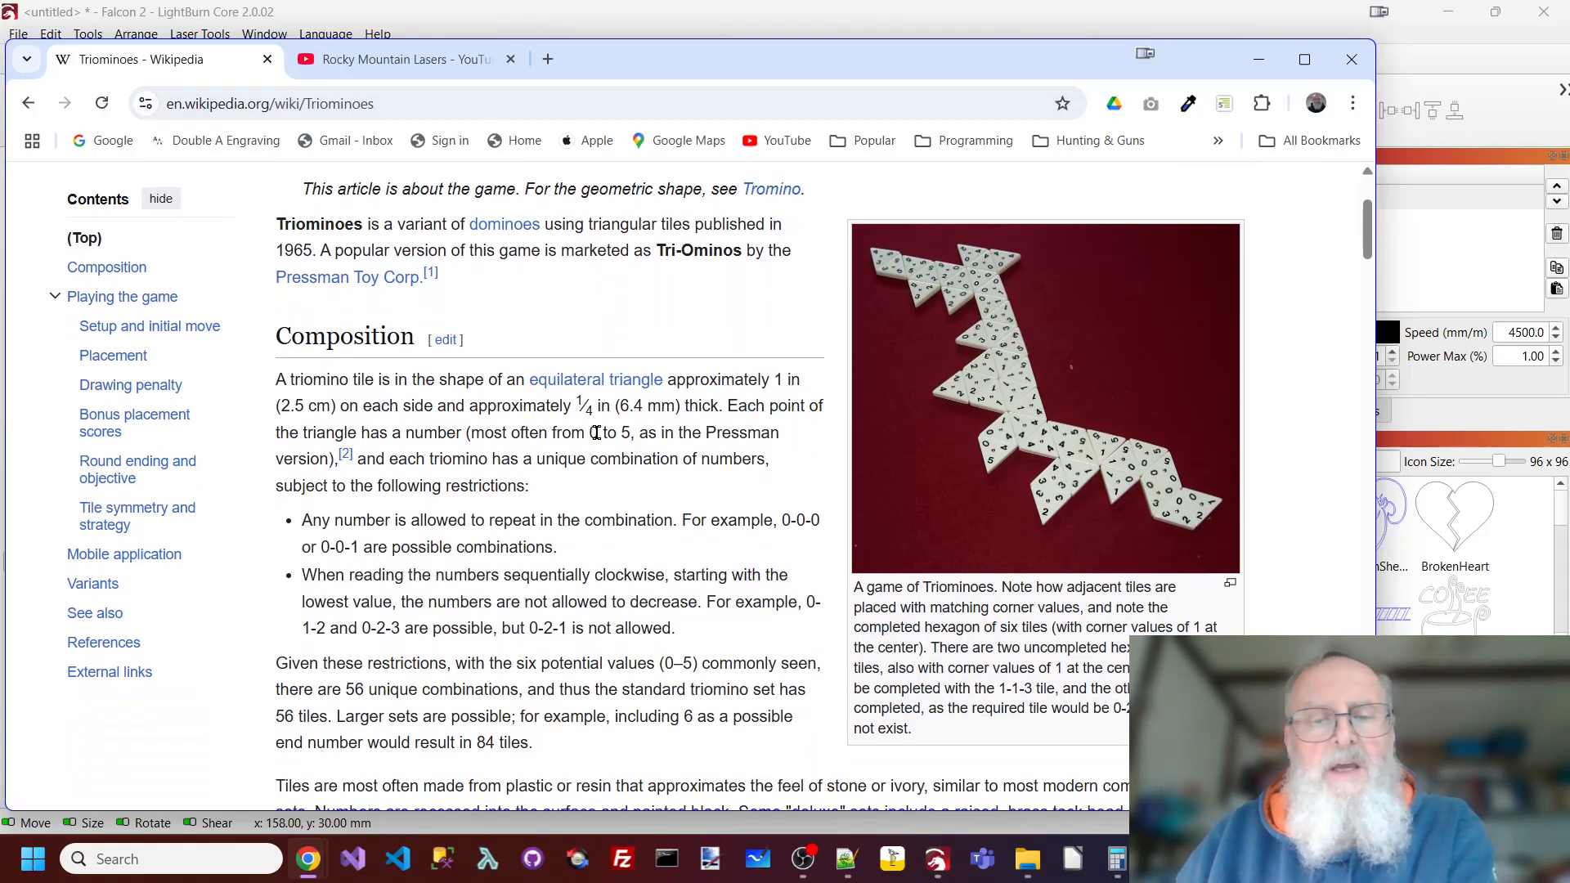
pyautogui.scroll(-5, 598, 433)
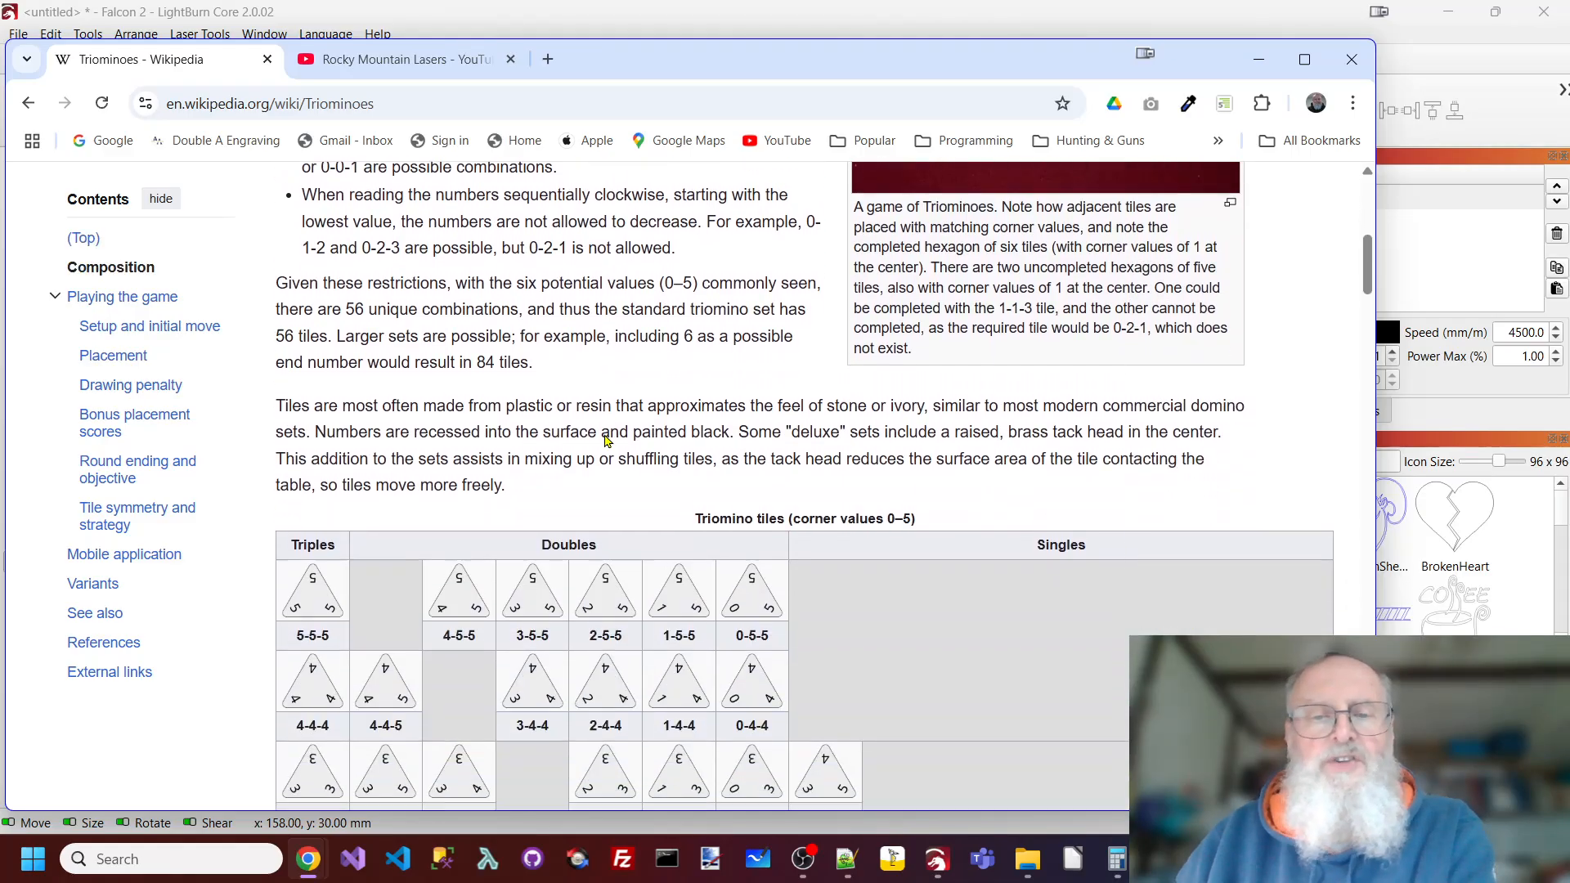
pyautogui.scroll(-5, 610, 424)
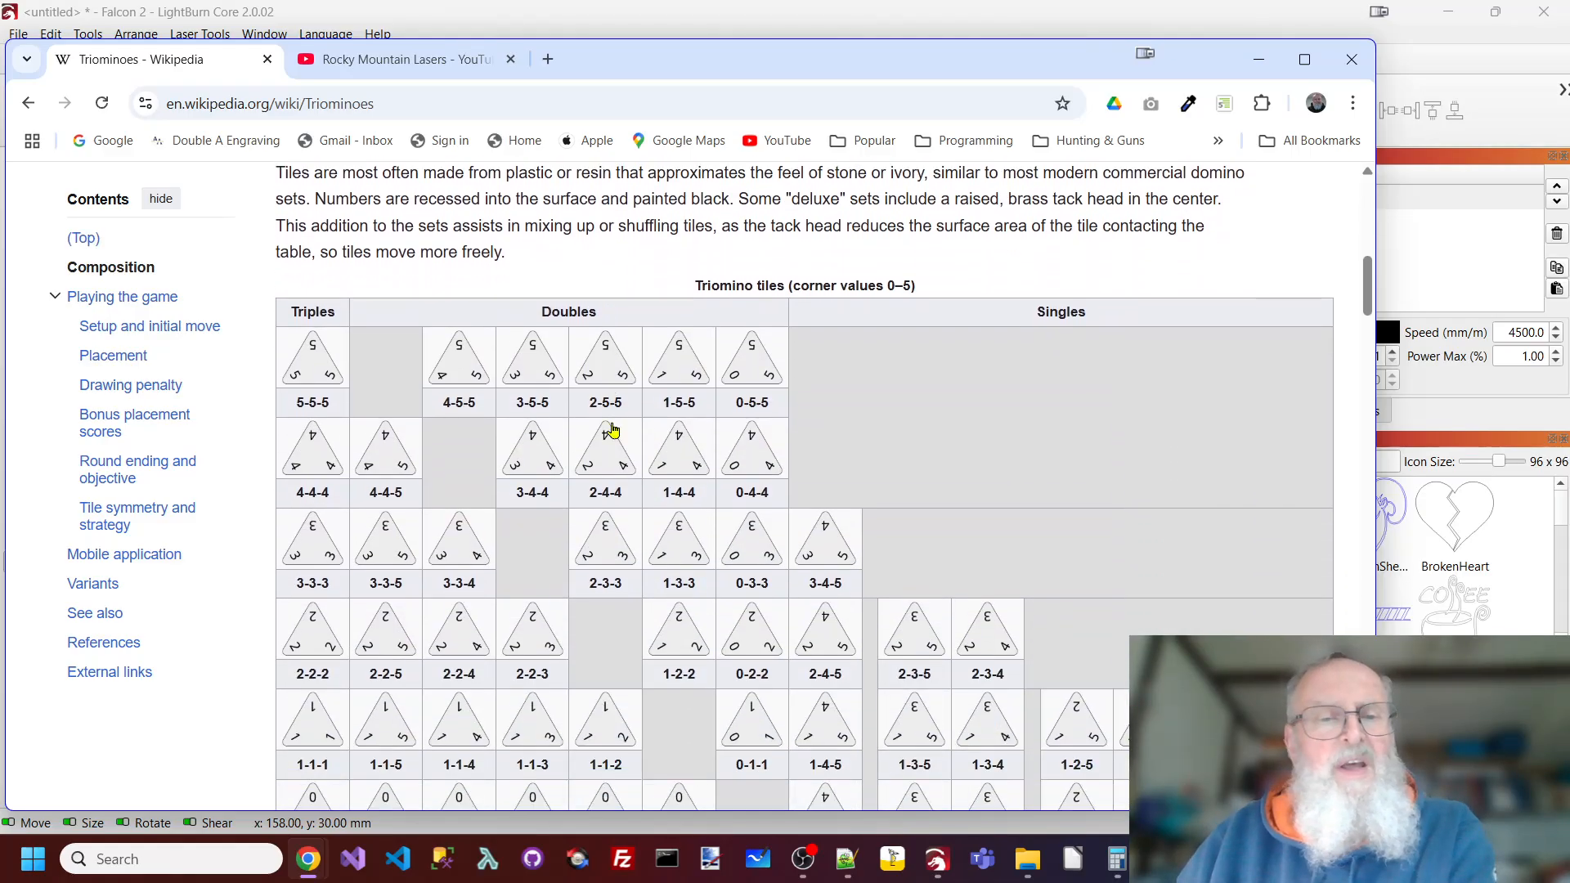
pyautogui.scroll(3, 618, 425)
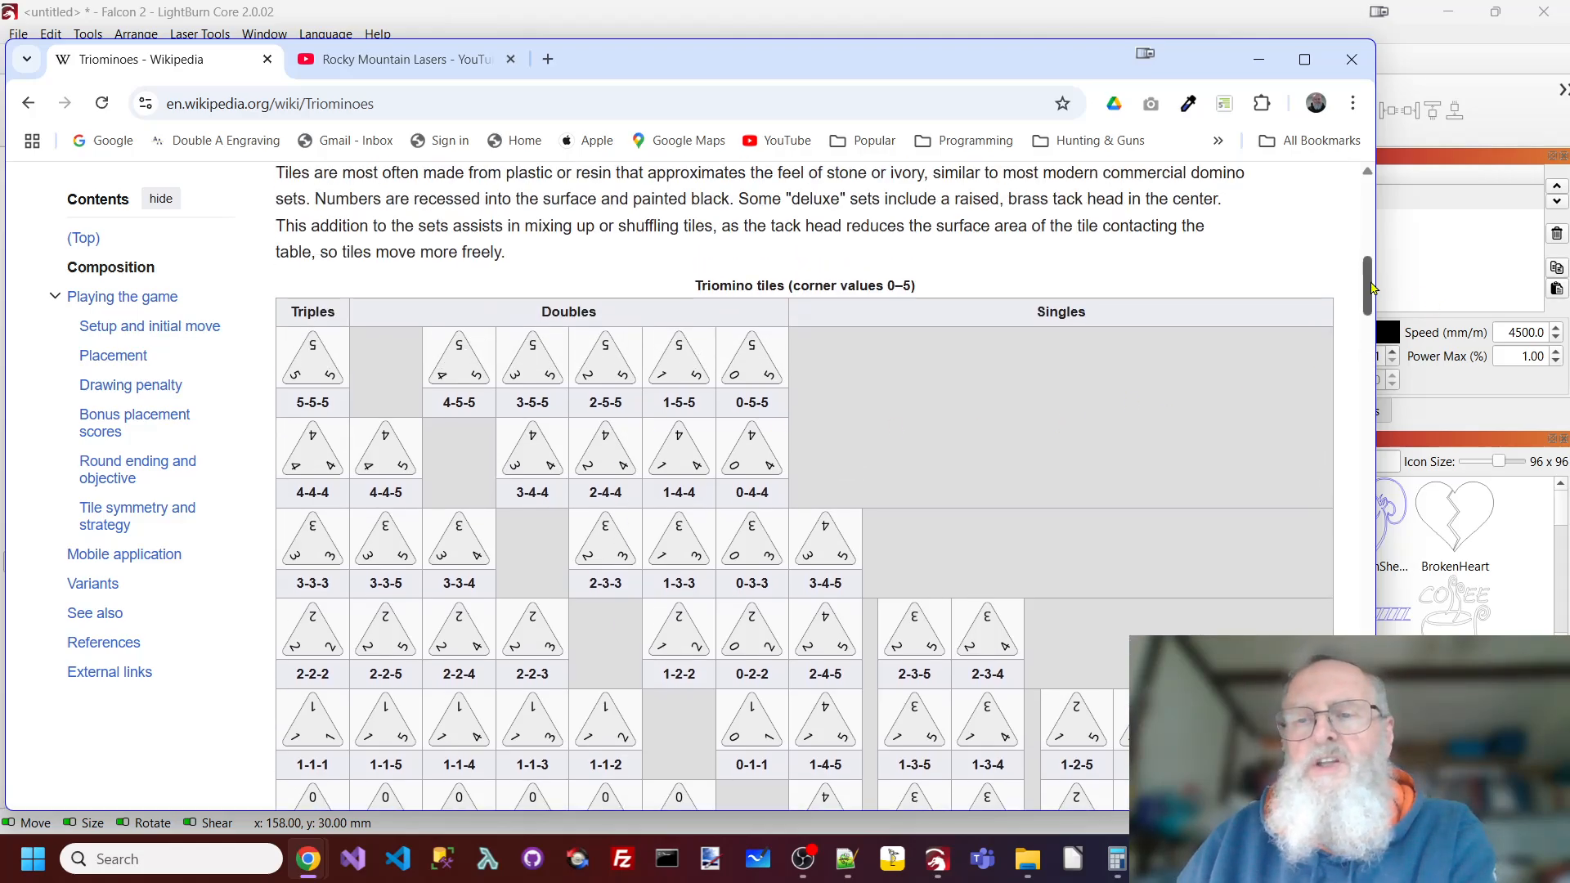
pyautogui.moveTo(1373, 290); pyautogui.dragTo(1372, 303)
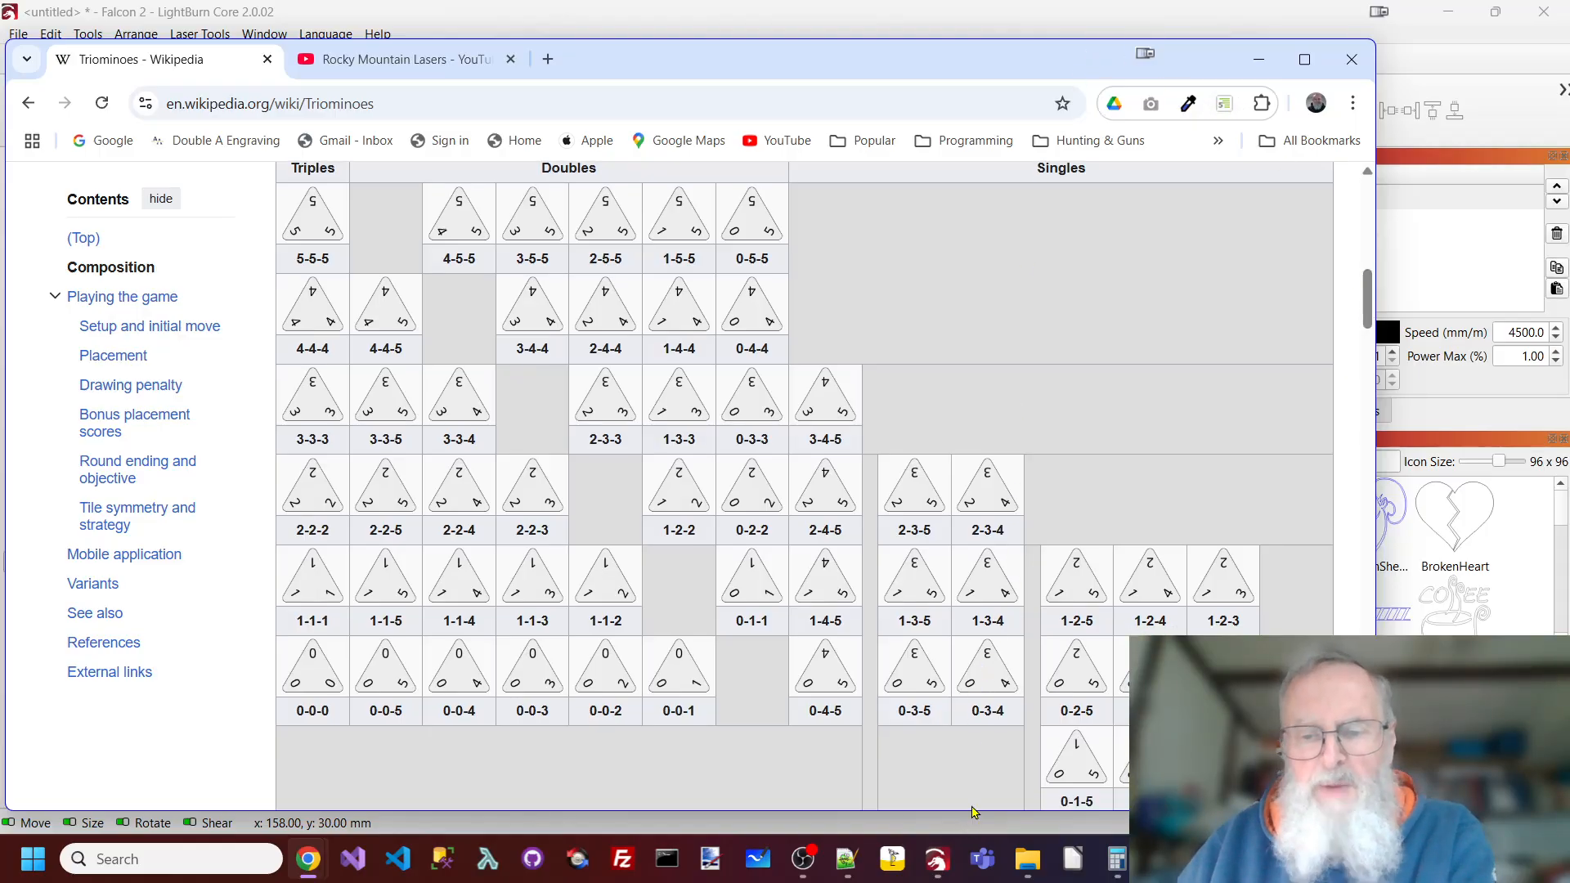
pyautogui.moveTo(977, 817); pyautogui.dragTo(973, 839)
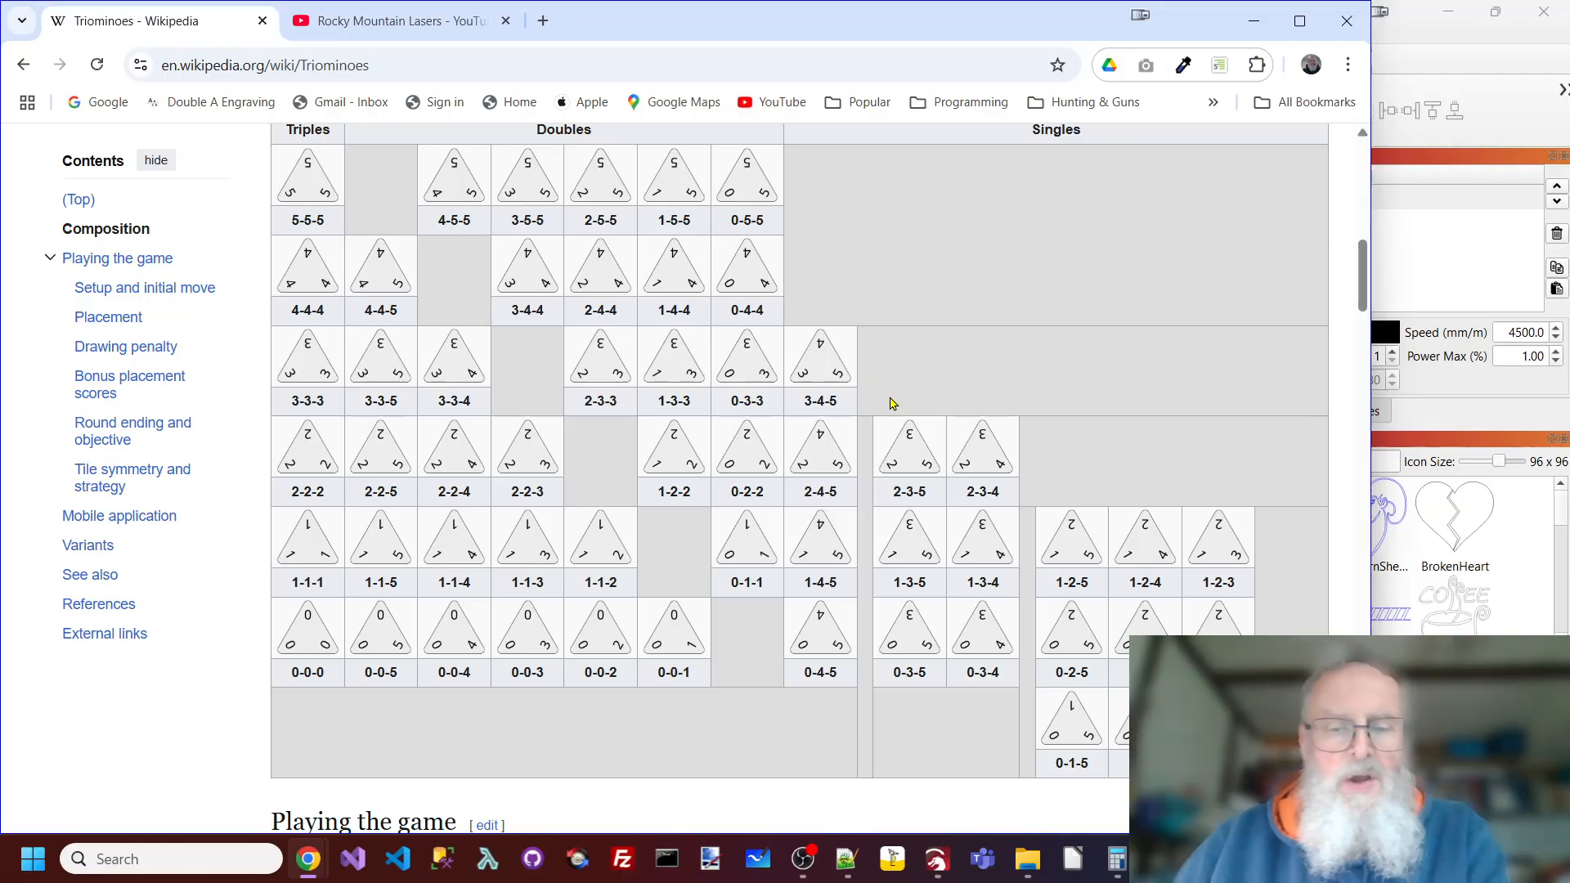
# Step: Switch to Notepad++ and review the tile number combinations in Triomino_Tiles.csv from the first line to the last
pyautogui.moveTo(845, 861)
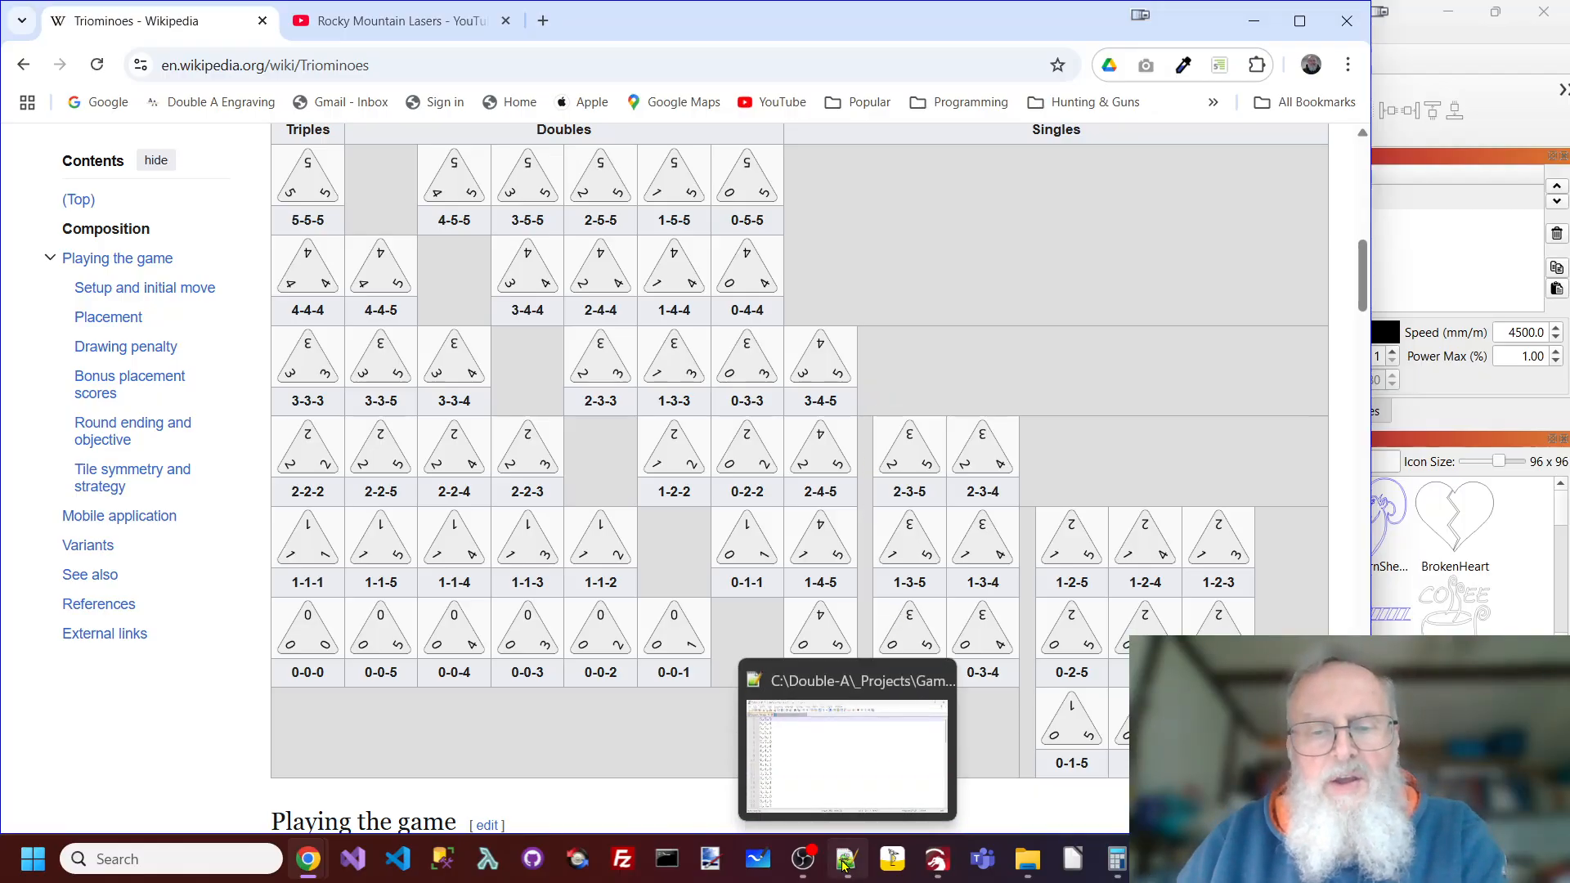
pyautogui.click(805, 816)
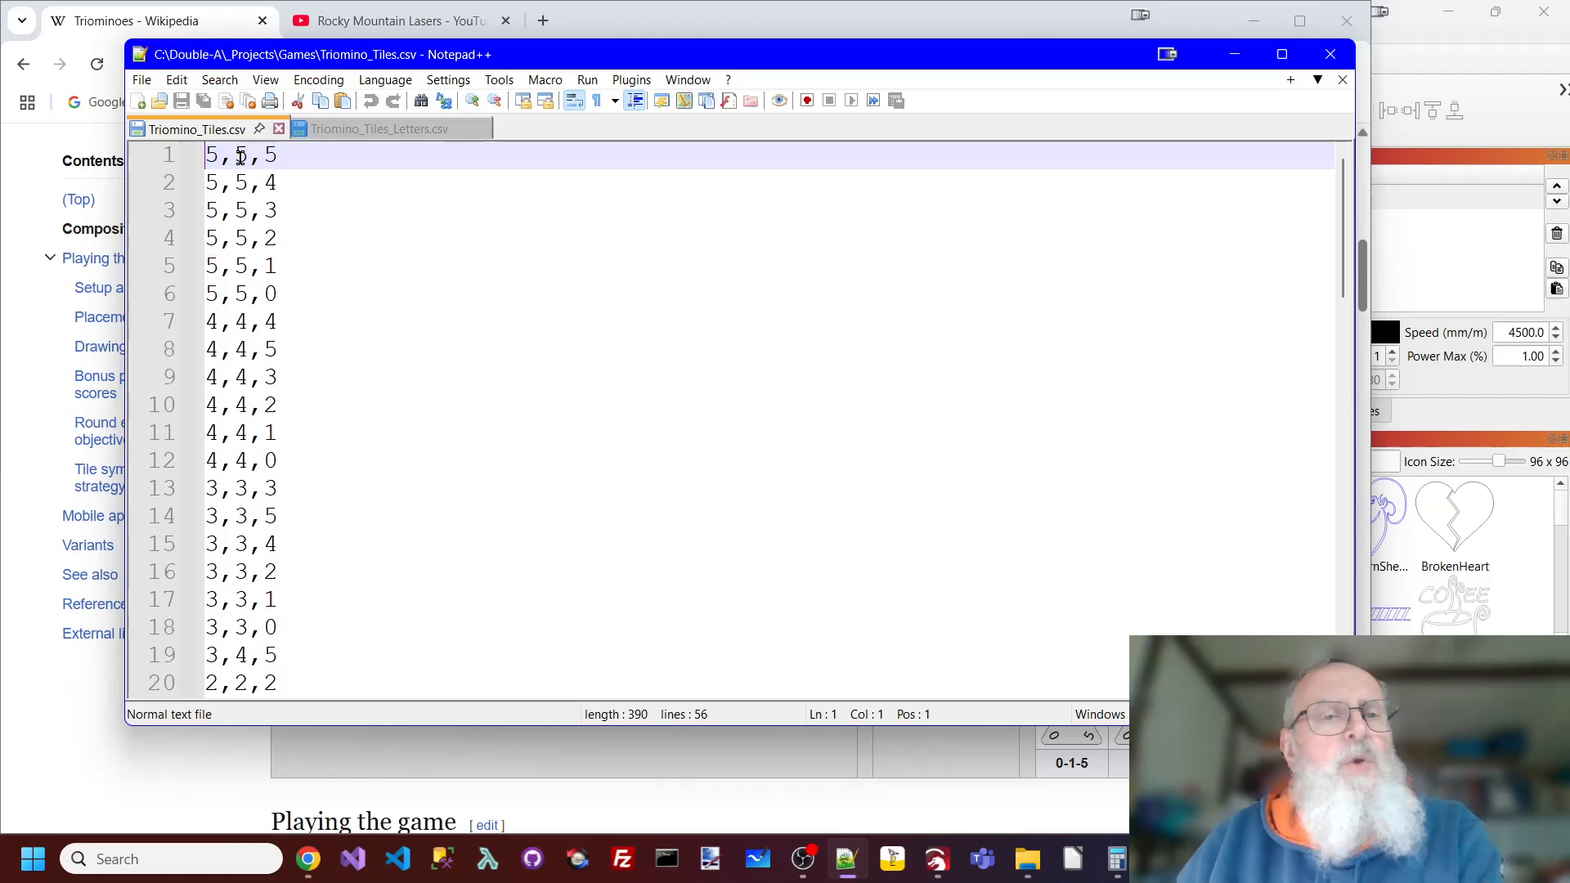
pyautogui.scroll(-3, 299, 204)
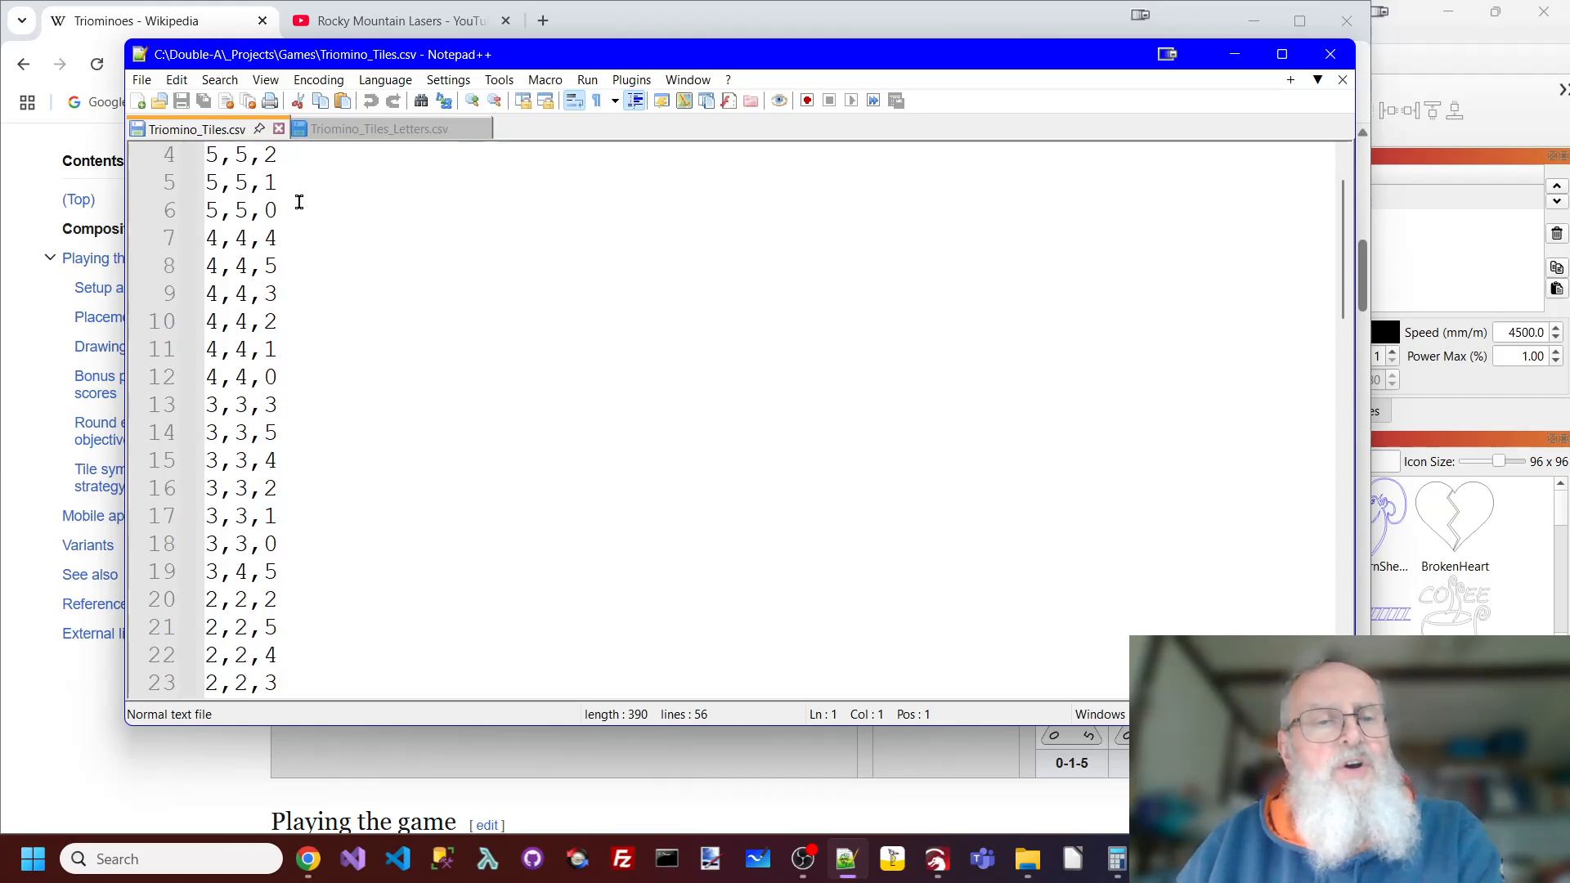
pyautogui.scroll(-10, 302, 221)
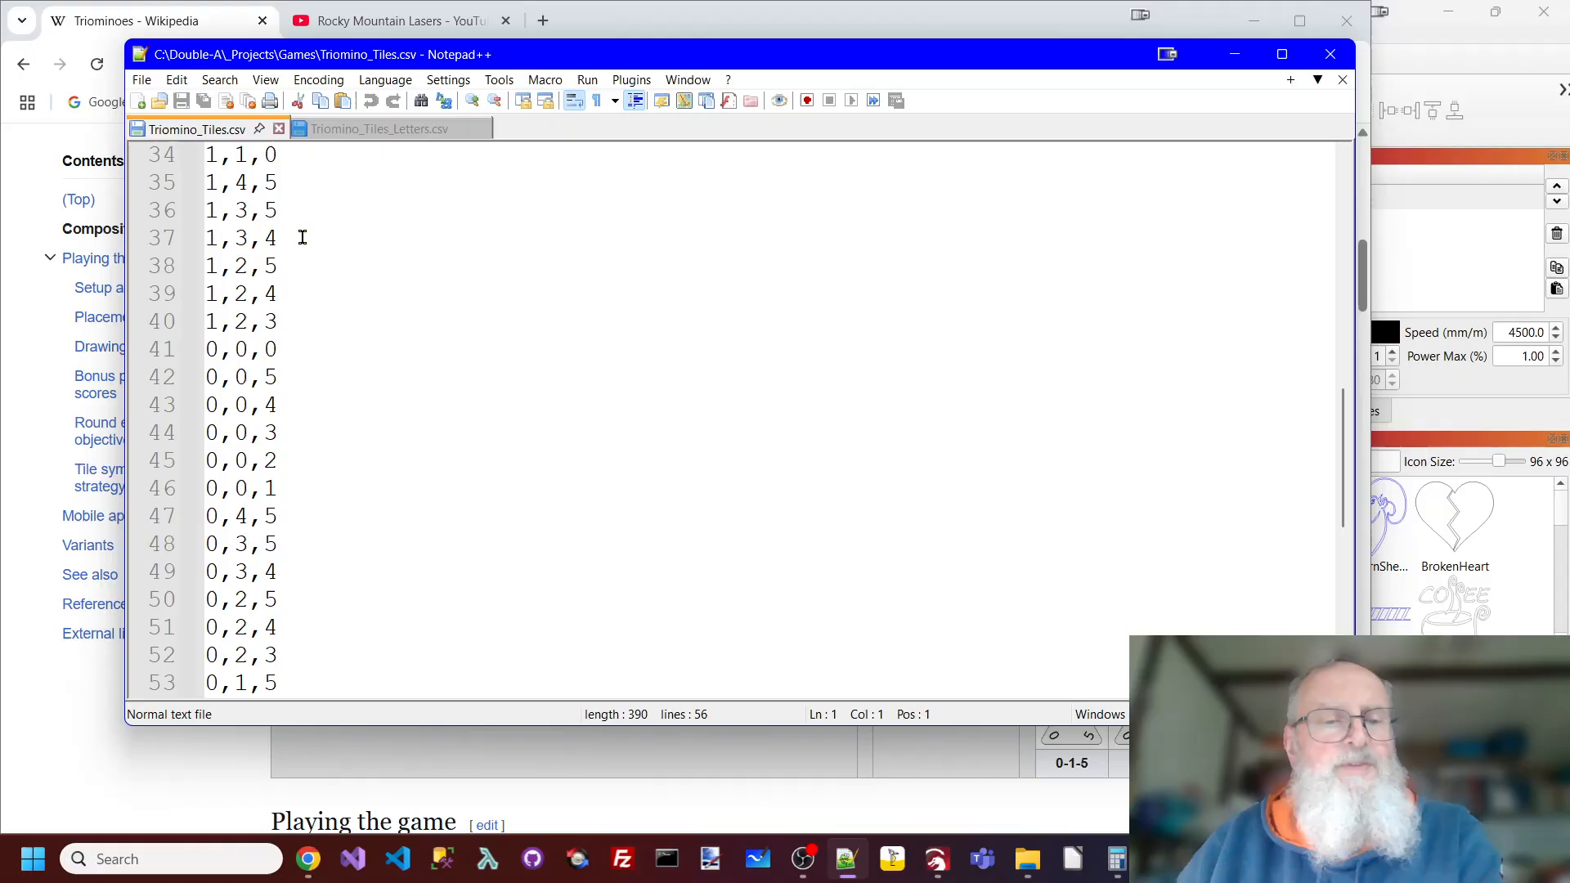
pyautogui.moveTo(324, 609); pyautogui.dragTo(184, 606)
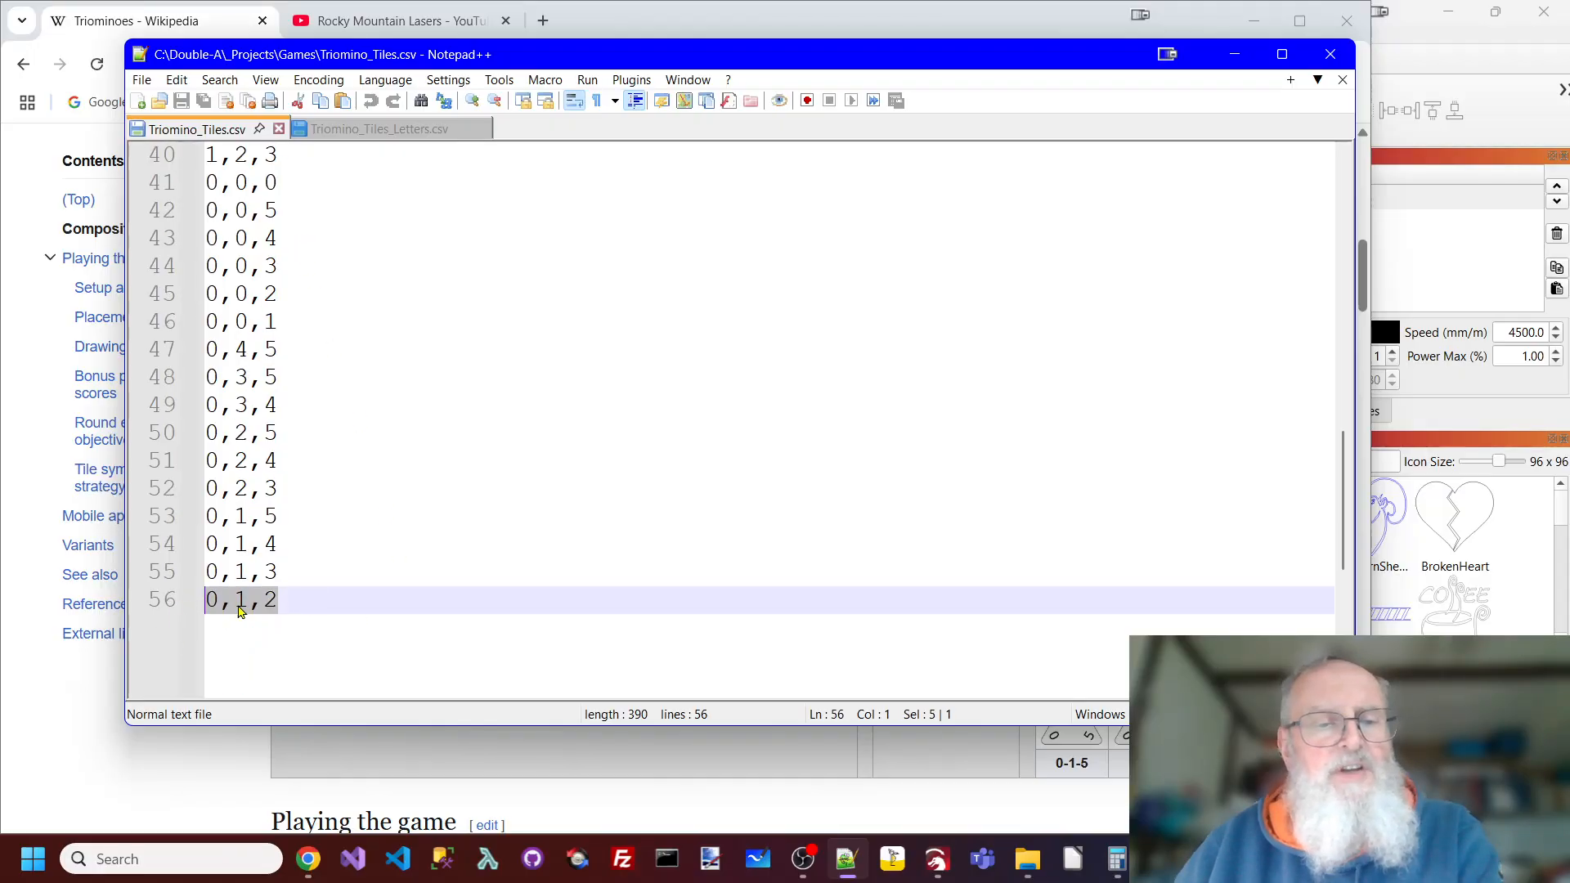
pyautogui.scroll(11, 336, 507)
pyautogui.scroll(-8, 344, 489)
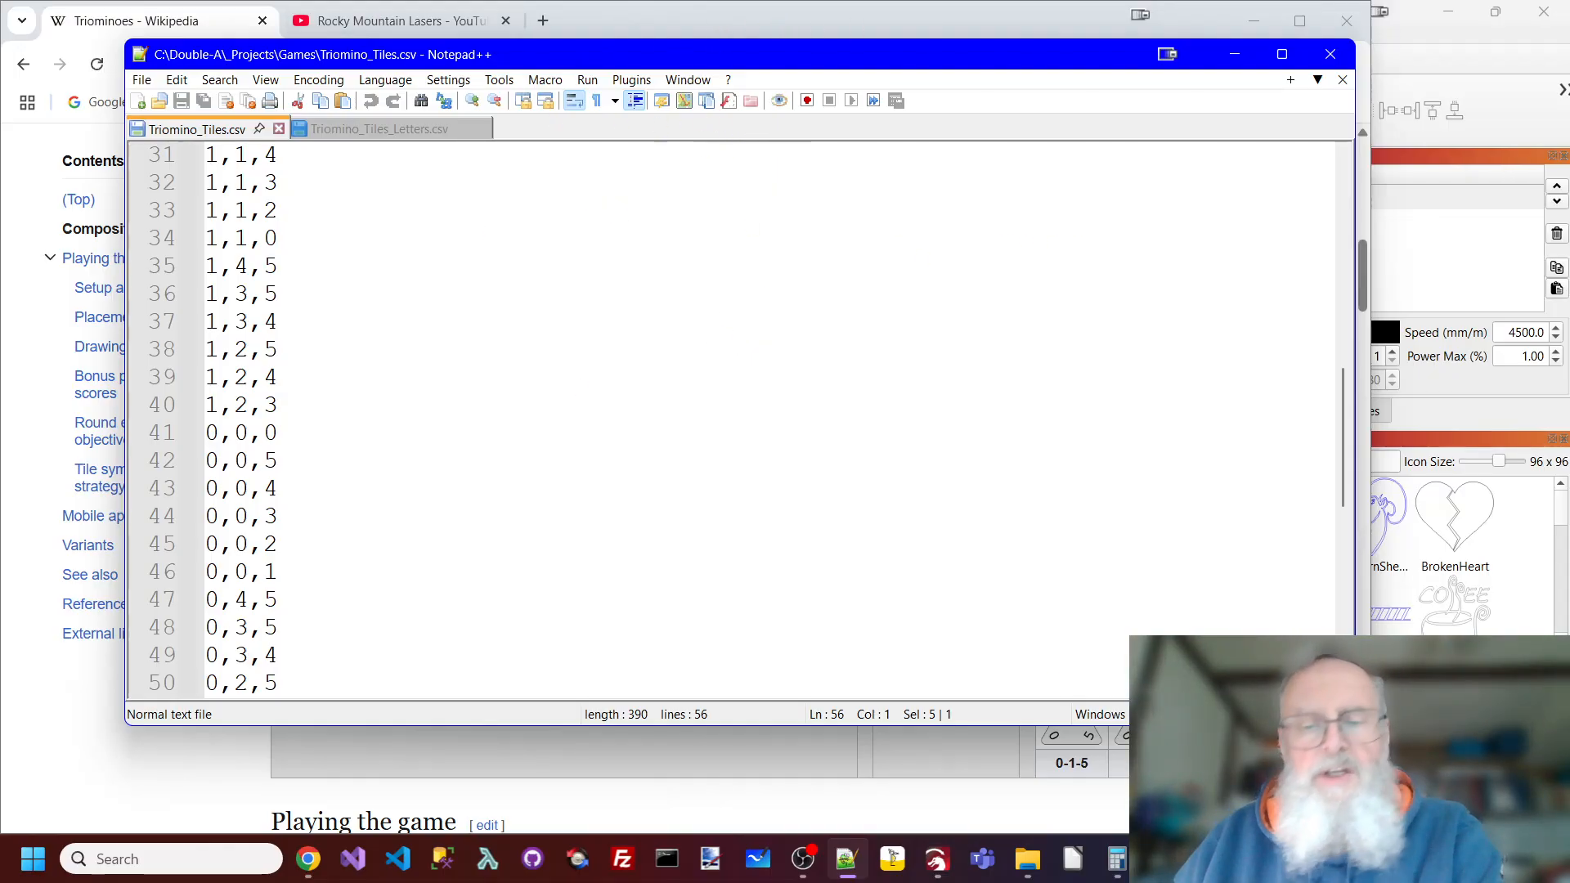
# Step: Switch to LightBurn and draw a triangle about 42 mm wide and 37 mm high inside the large square
pyautogui.click(936, 858)
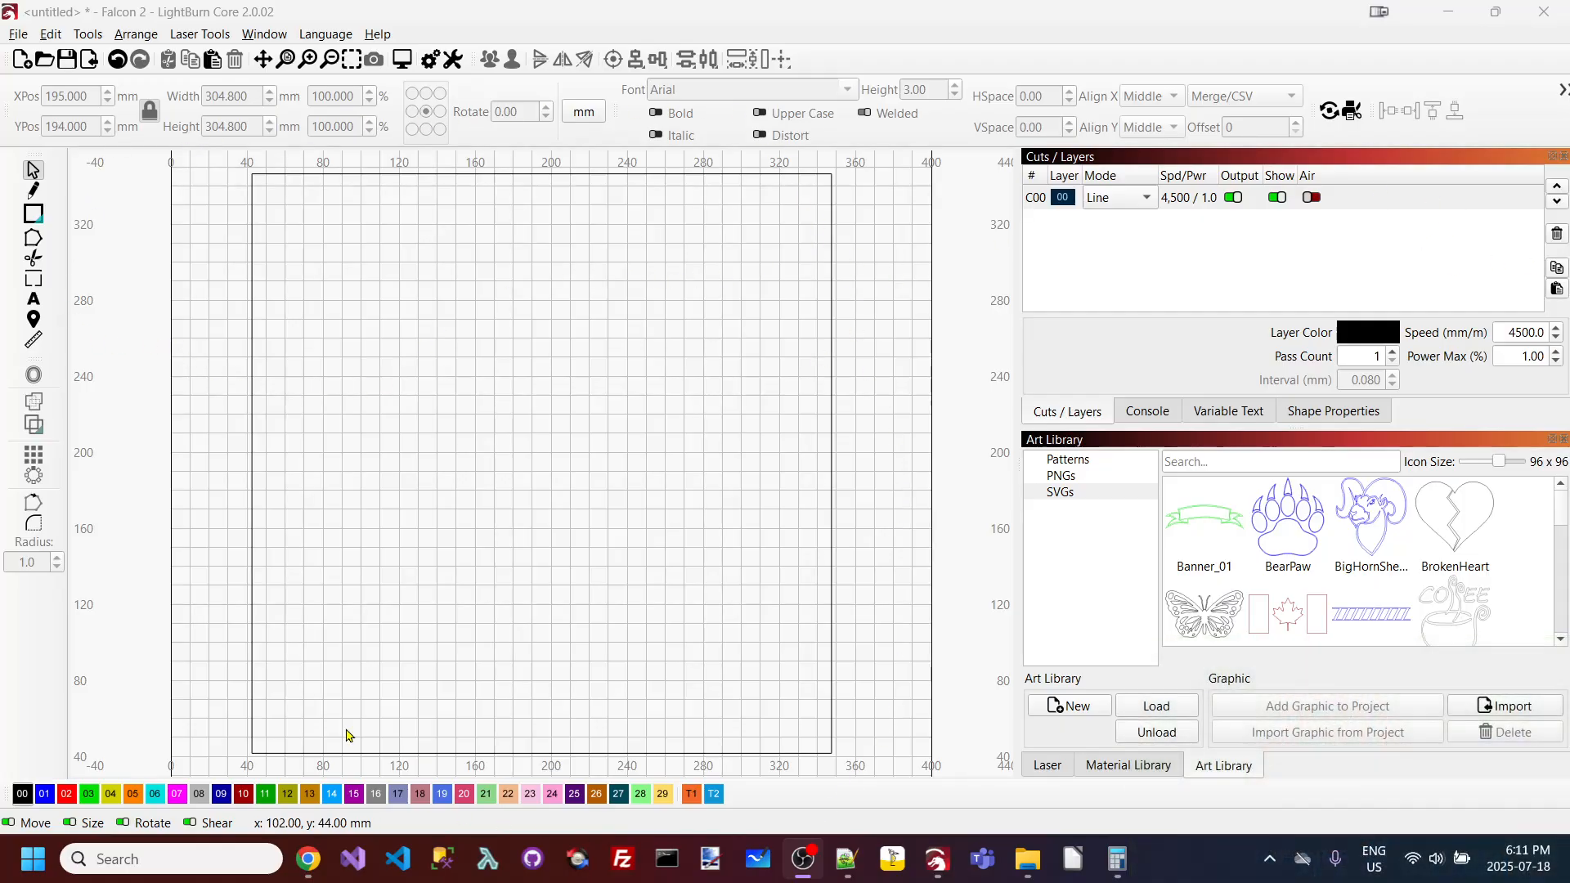
pyautogui.click(468, 177)
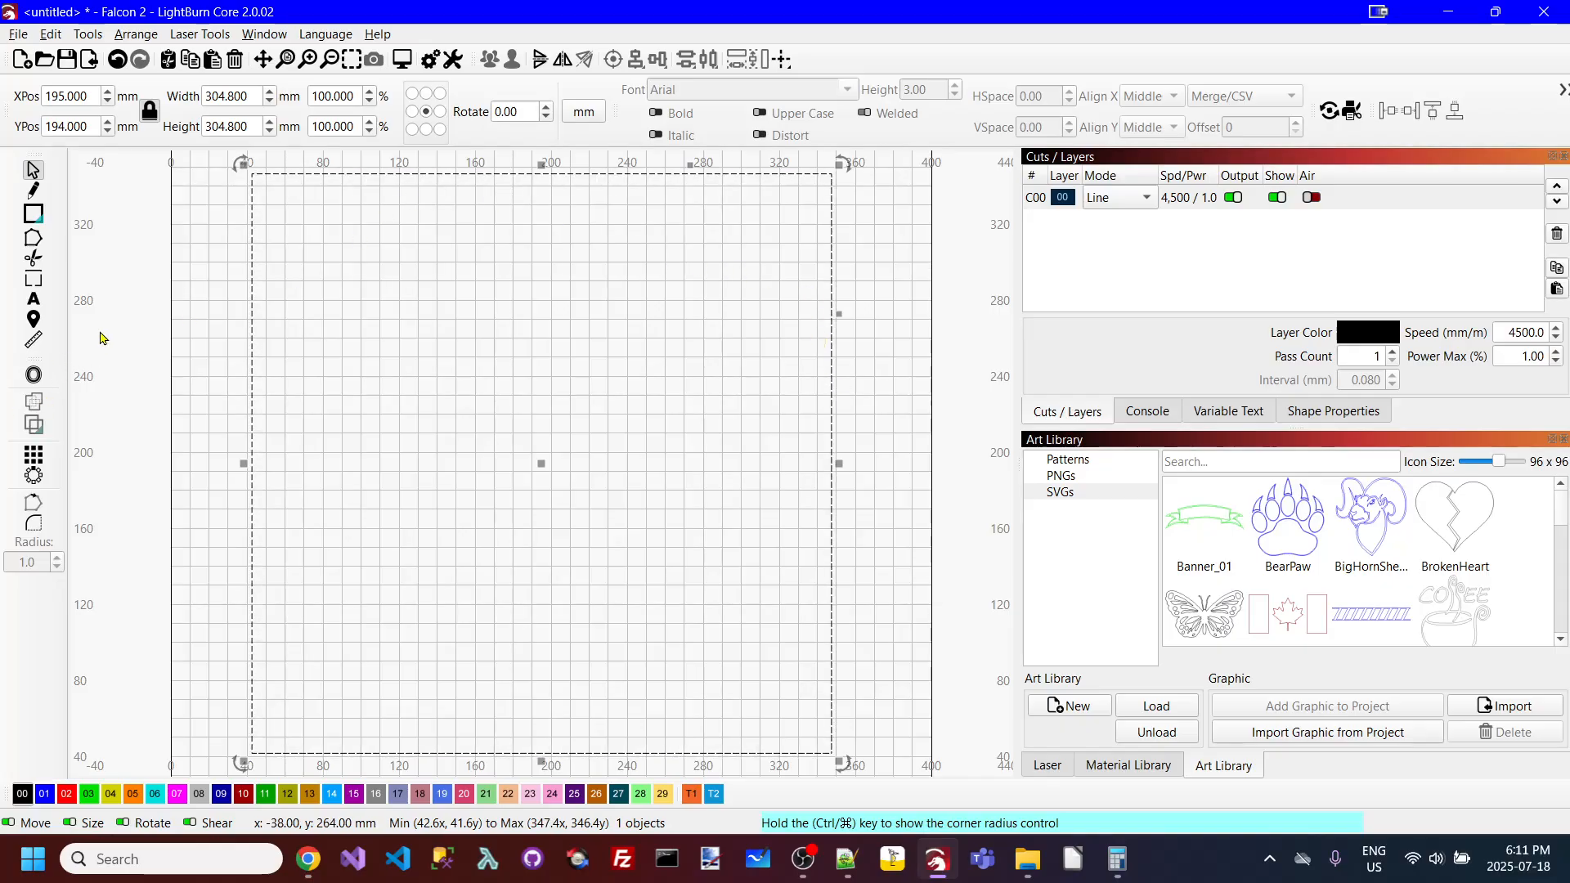
pyautogui.click(207, 274)
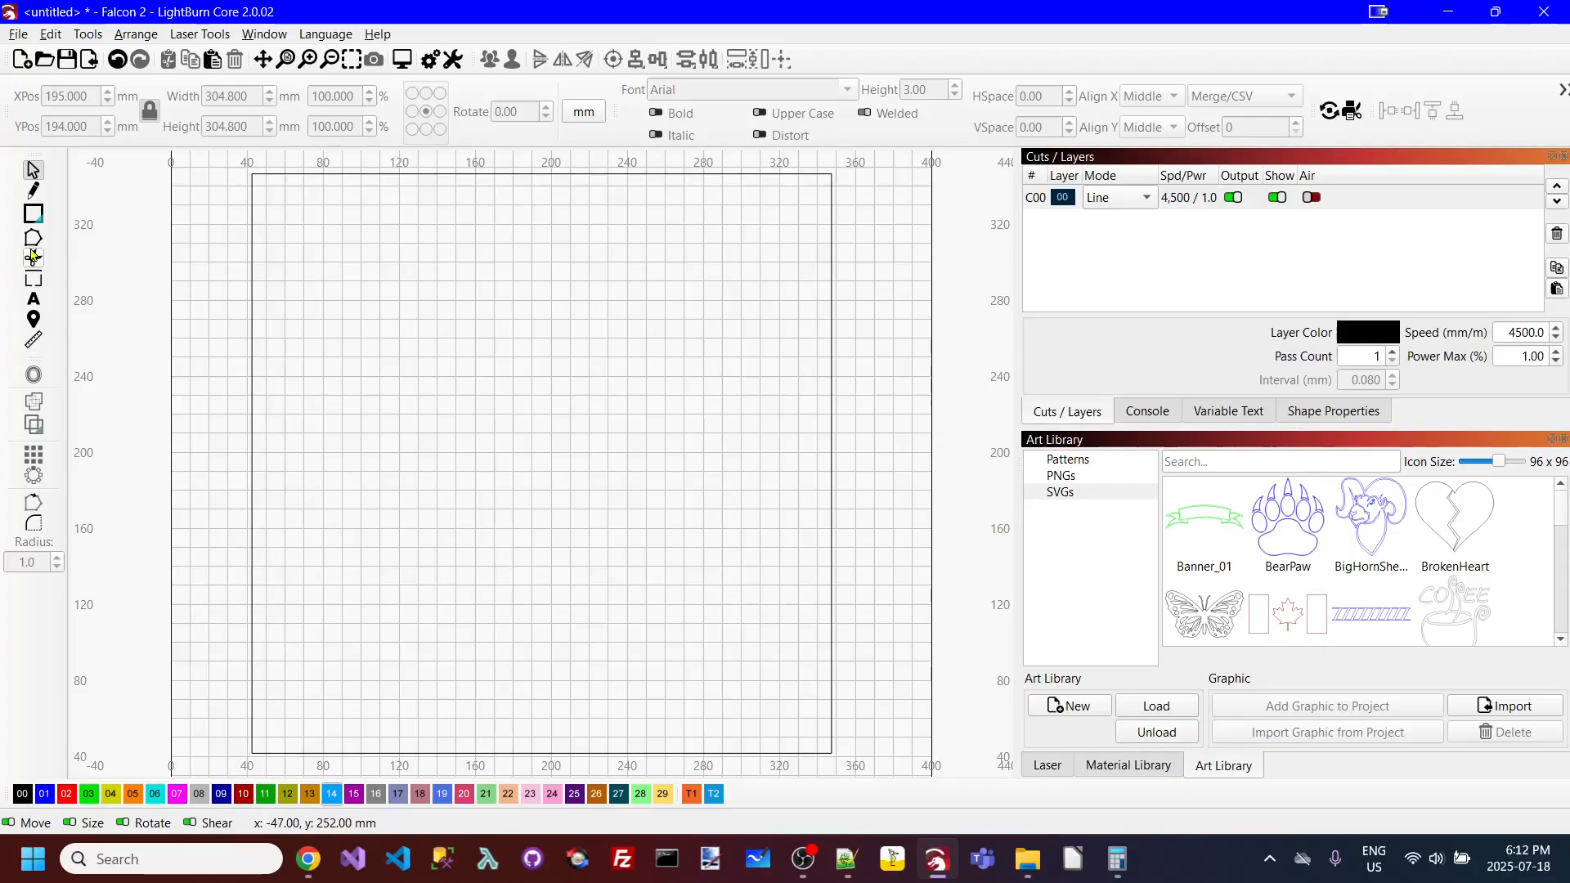
pyautogui.click(34, 214)
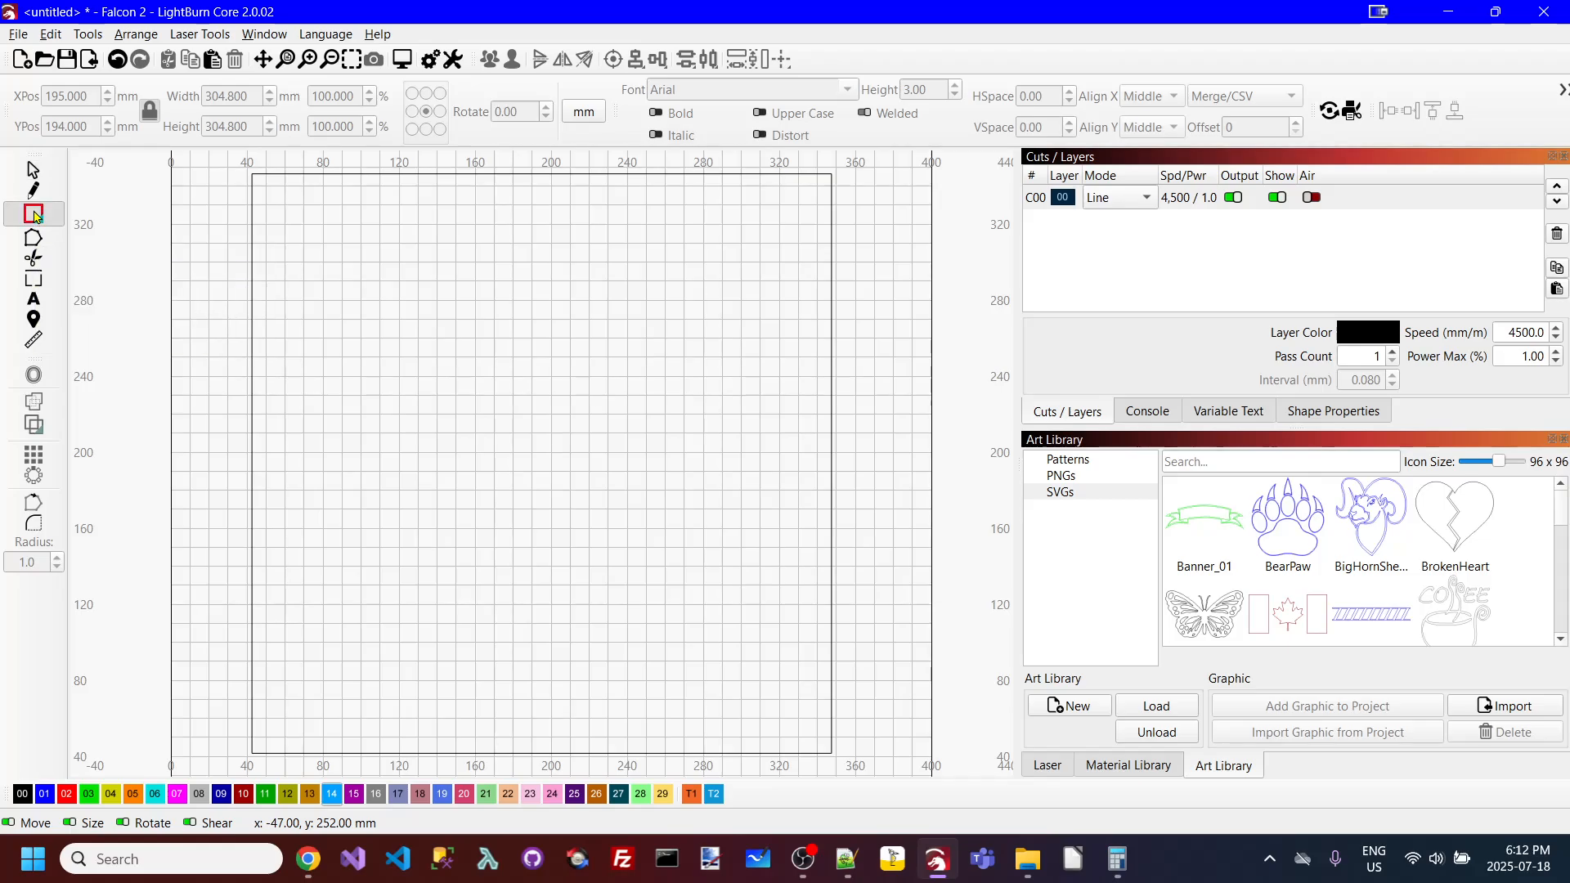
pyautogui.moveTo(34, 215); pyautogui.dragTo(142, 263)
pyautogui.moveTo(460, 365); pyautogui.dragTo(546, 467)
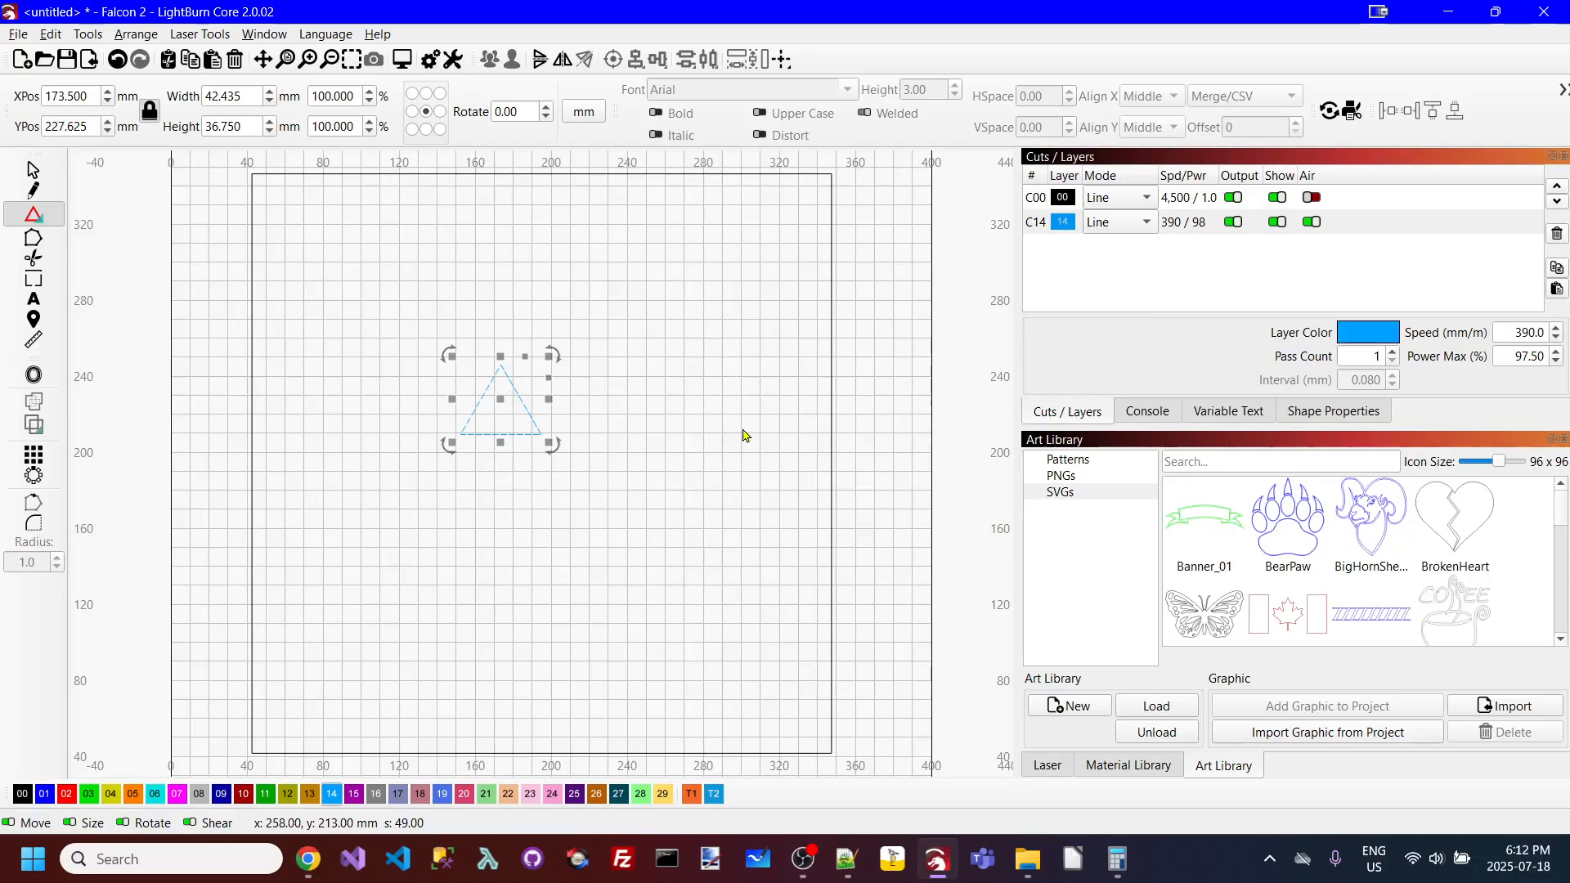
# Step: Set the triangle's shape width and height to 25 mm each
pyautogui.click(1338, 412)
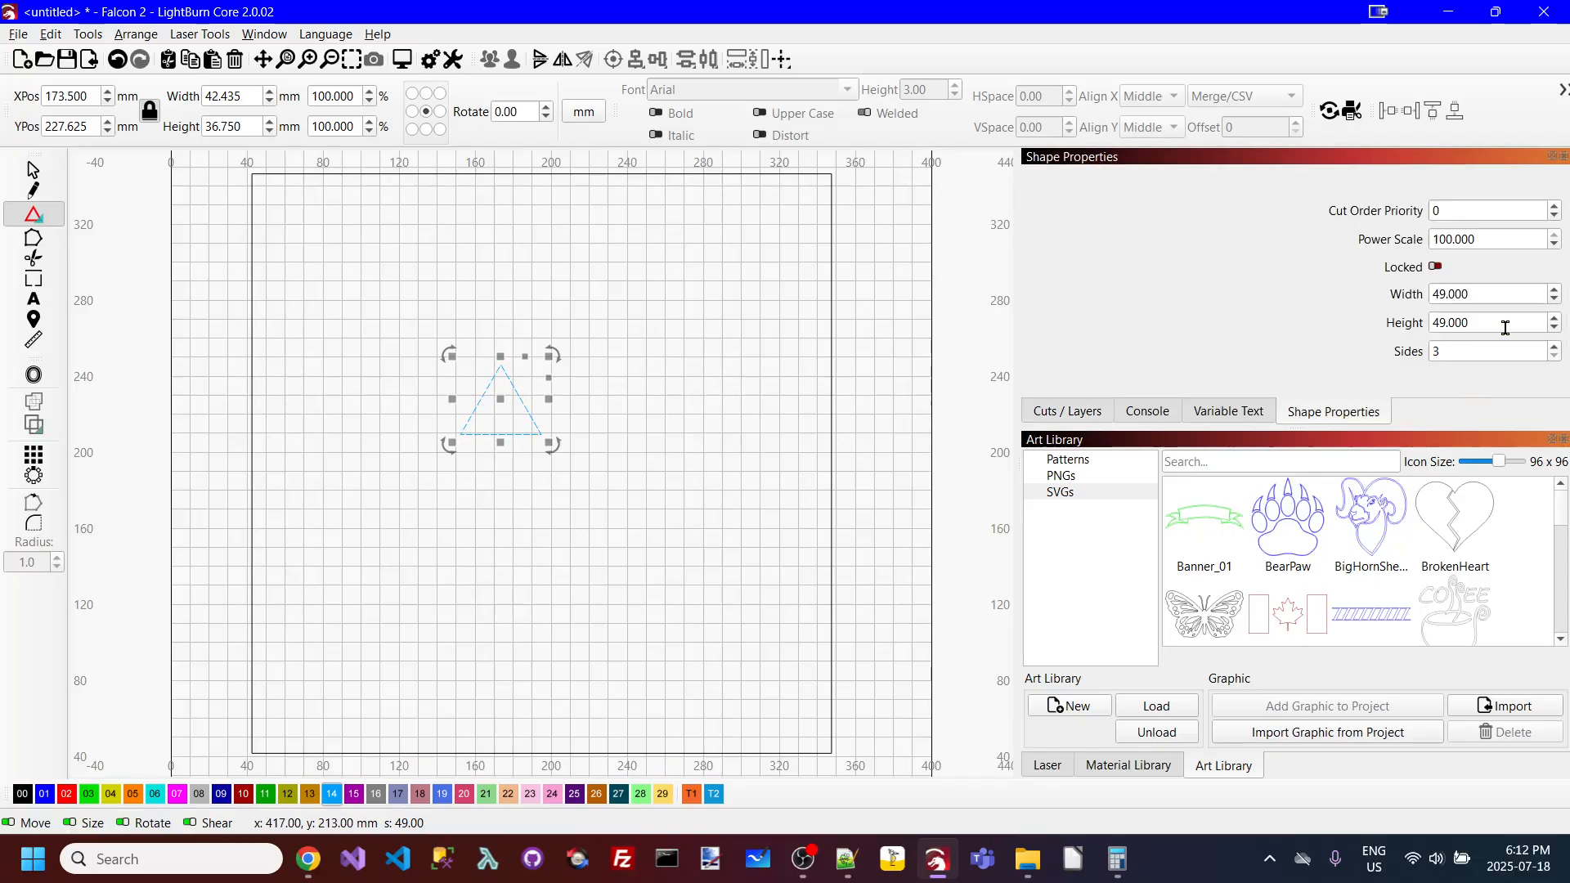
pyautogui.click(1481, 293)
pyautogui.doubleClick(1480, 292)
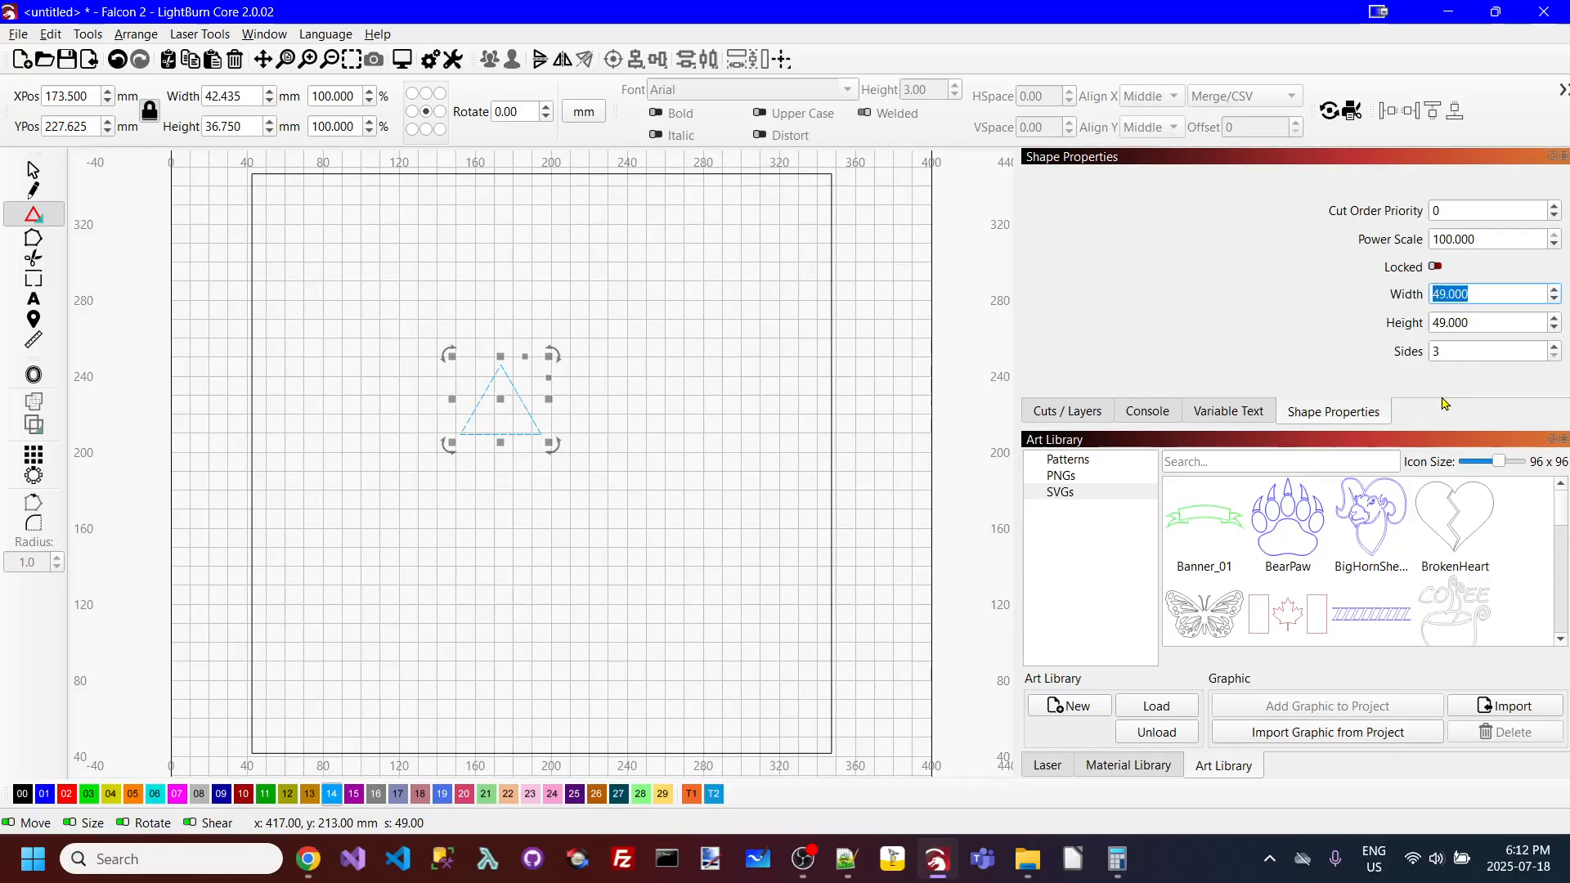
pyautogui.write('25')
pyautogui.press('Tab')
pyautogui.write('25')
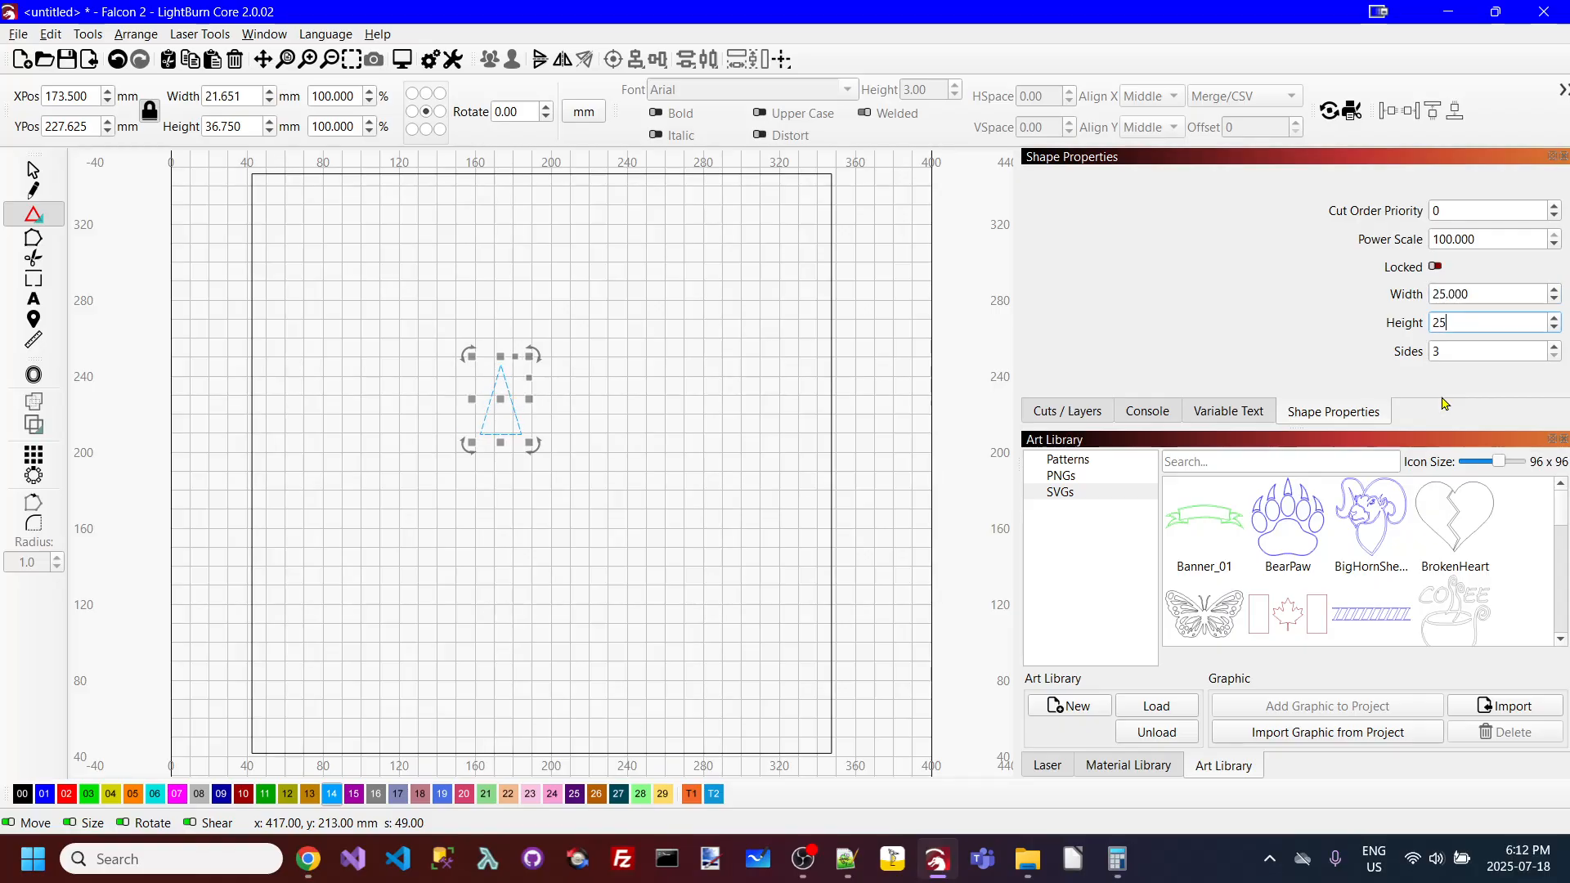
pyautogui.press('Tab')
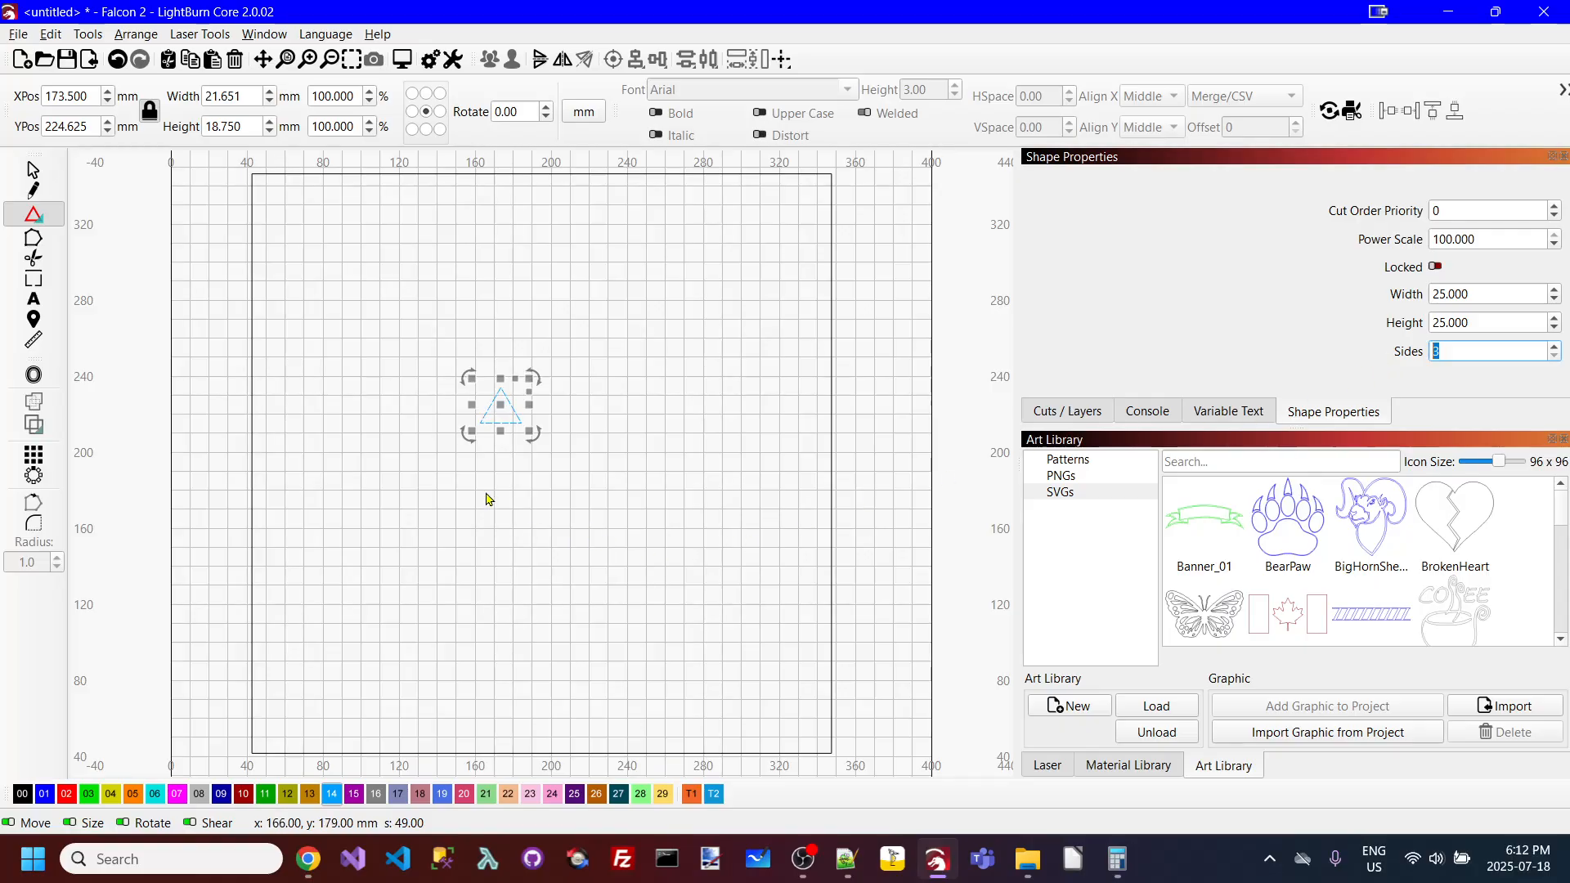
pyautogui.click(508, 421)
# Step: Round all three corners of the triangle with a radius of 1.0 mm
pyautogui.scroll(2, 508, 422)
pyautogui.scroll(3, 504, 458)
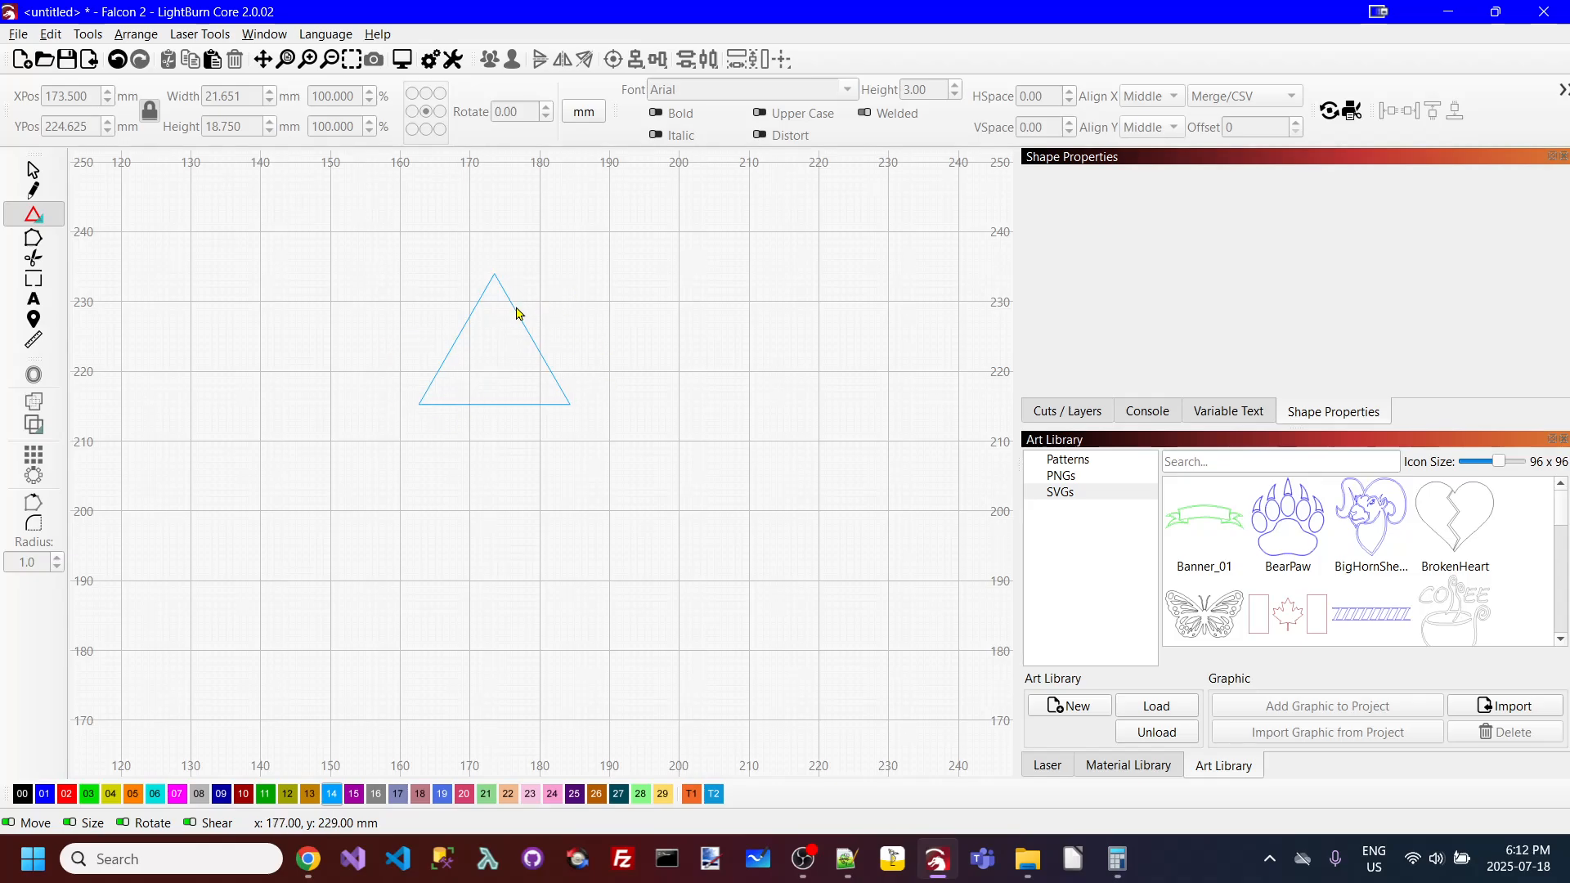
pyautogui.click(31, 526)
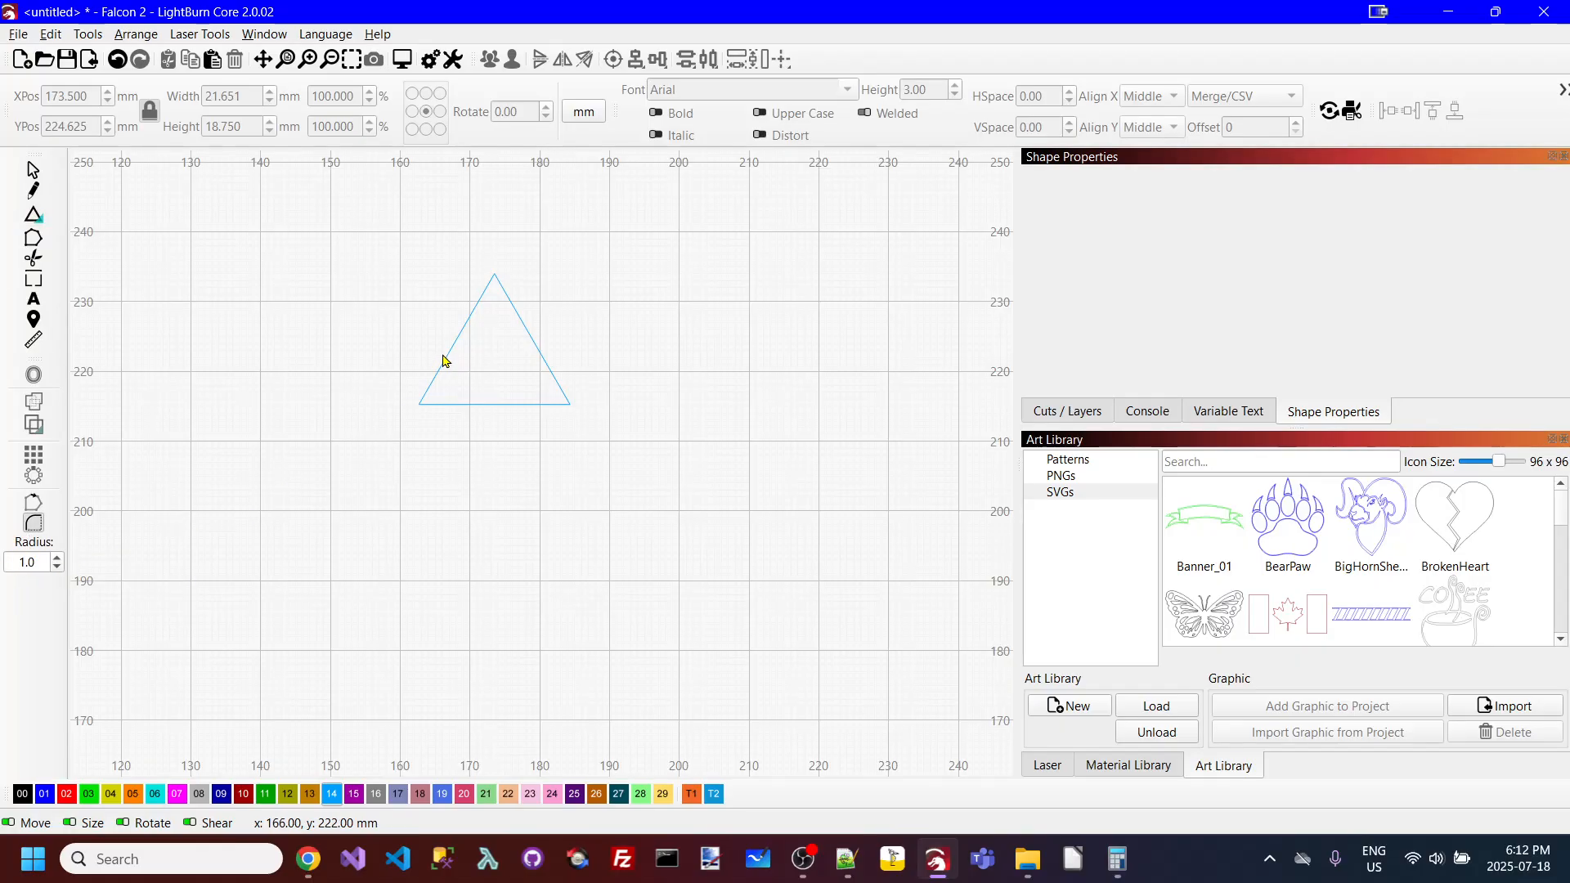
pyautogui.click(528, 342)
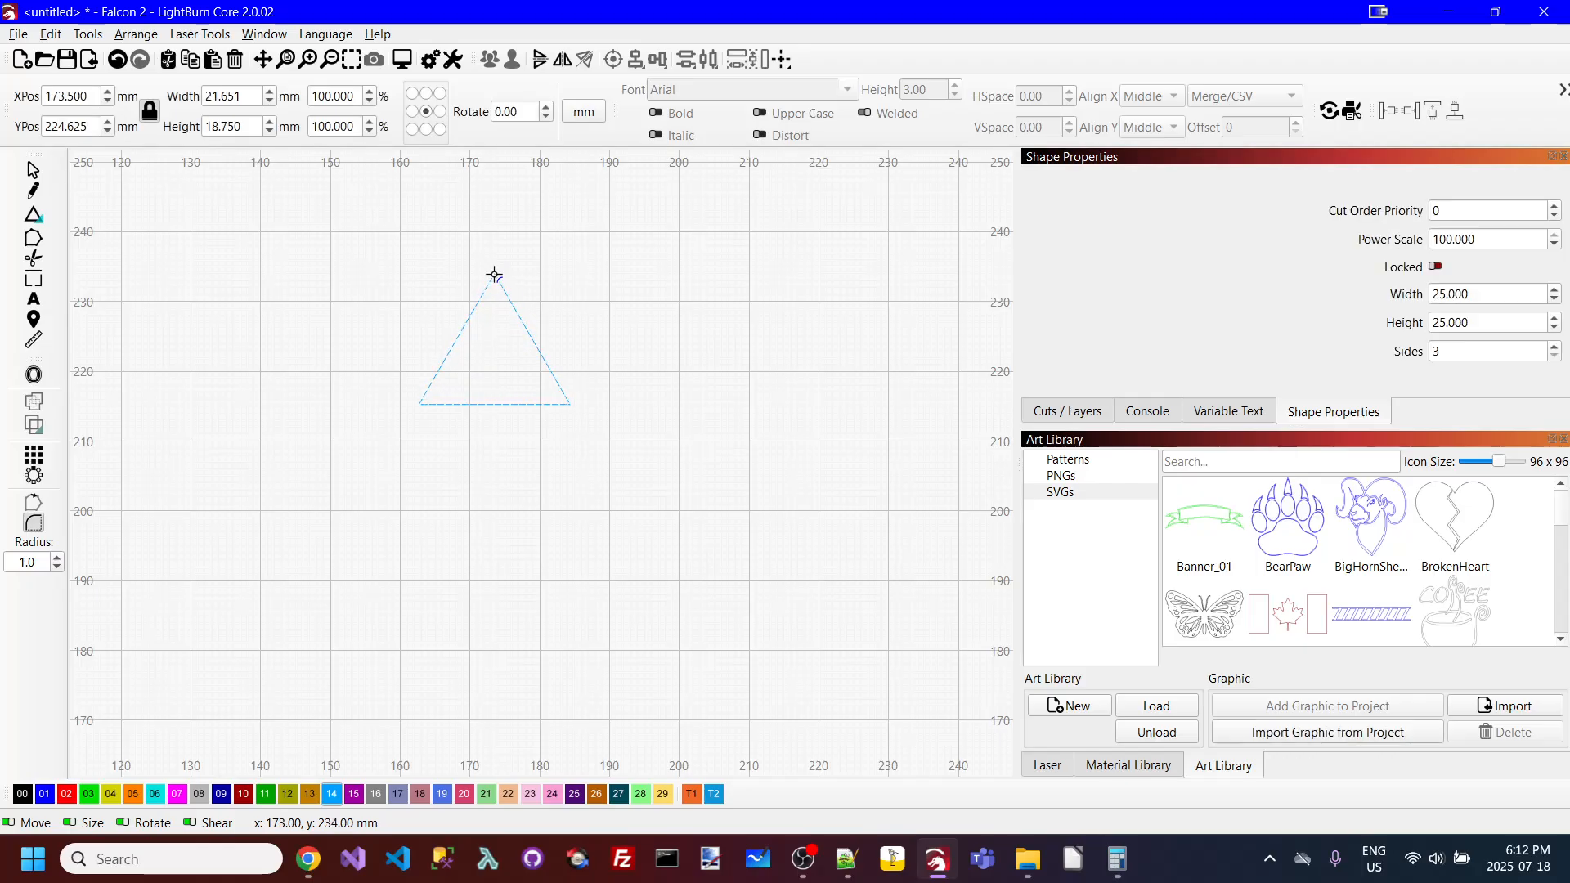
pyautogui.moveTo(494, 275); pyautogui.dragTo(495, 282)
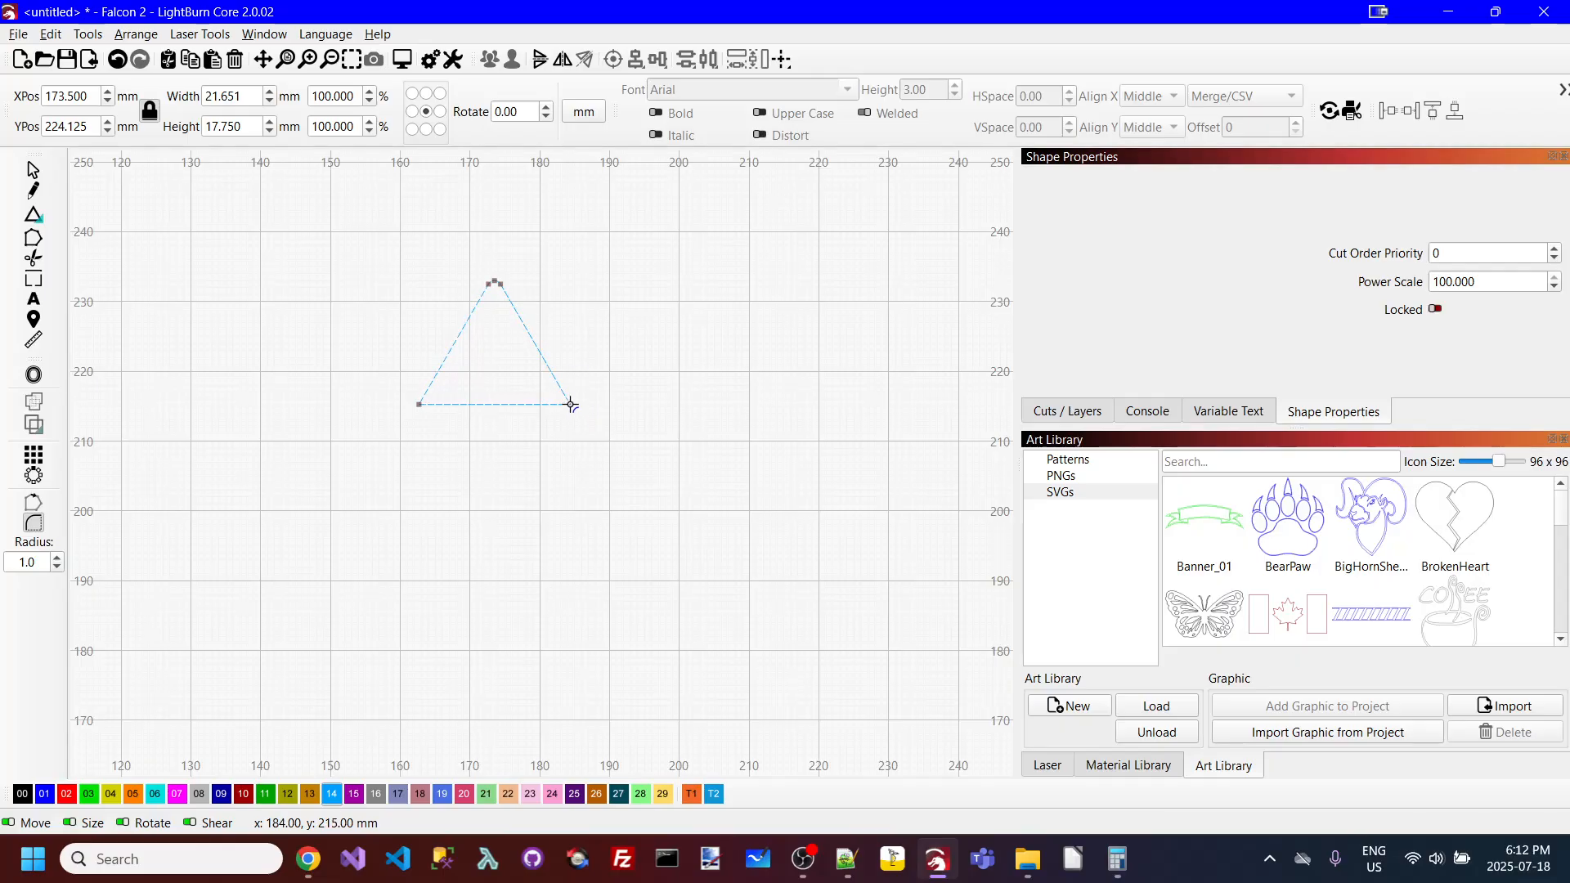
pyautogui.moveTo(571, 404); pyautogui.dragTo(566, 404)
pyautogui.moveTo(418, 402); pyautogui.dragTo(425, 402)
pyautogui.press('Escape')
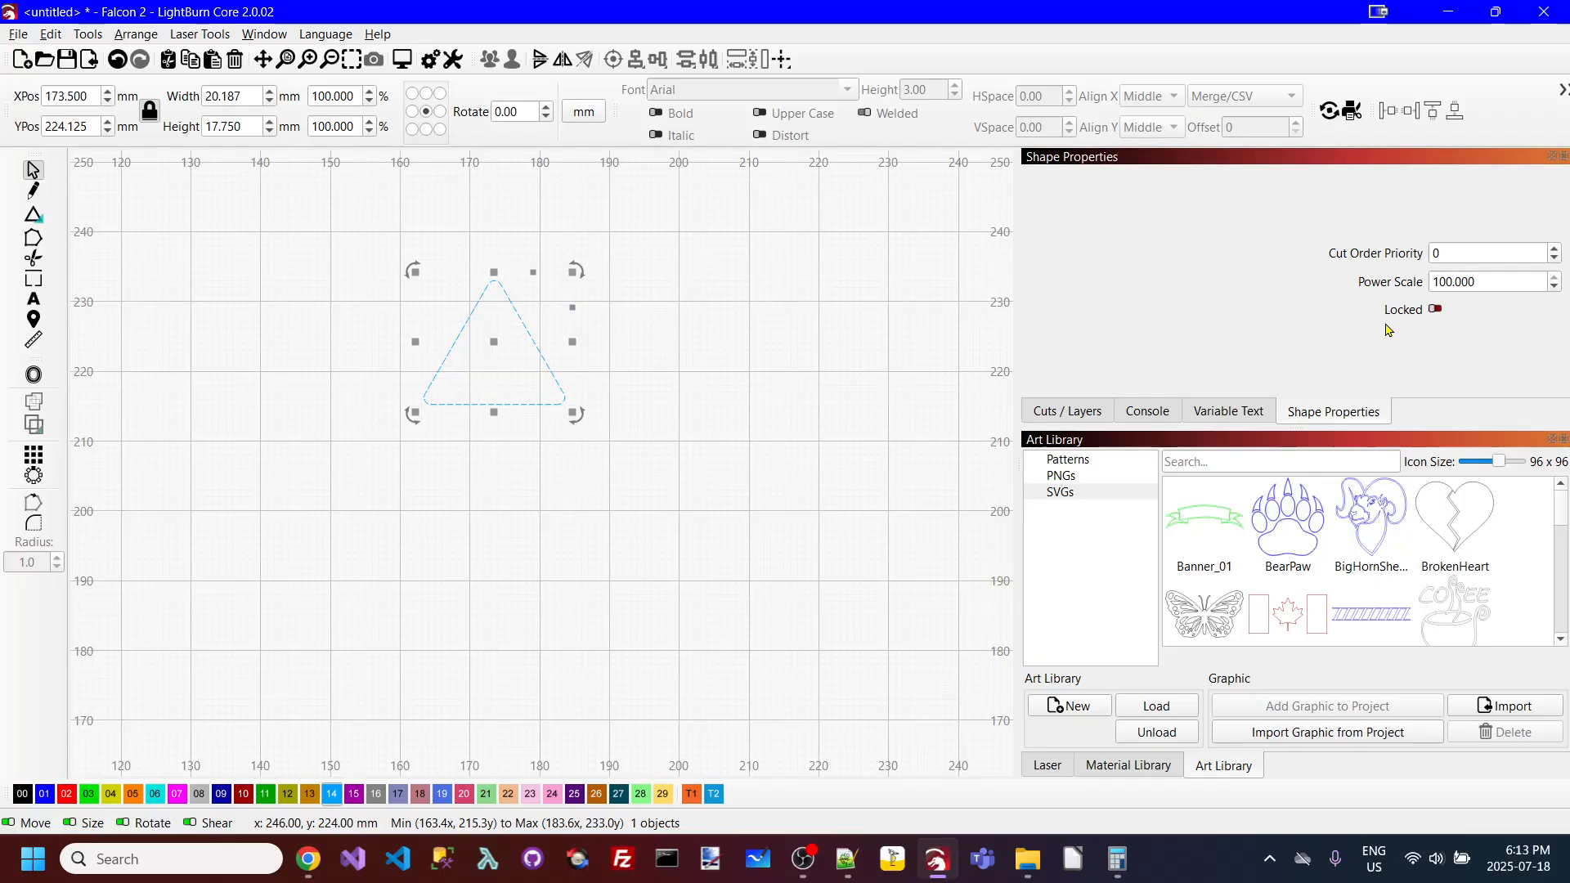
pyautogui.click(666, 305)
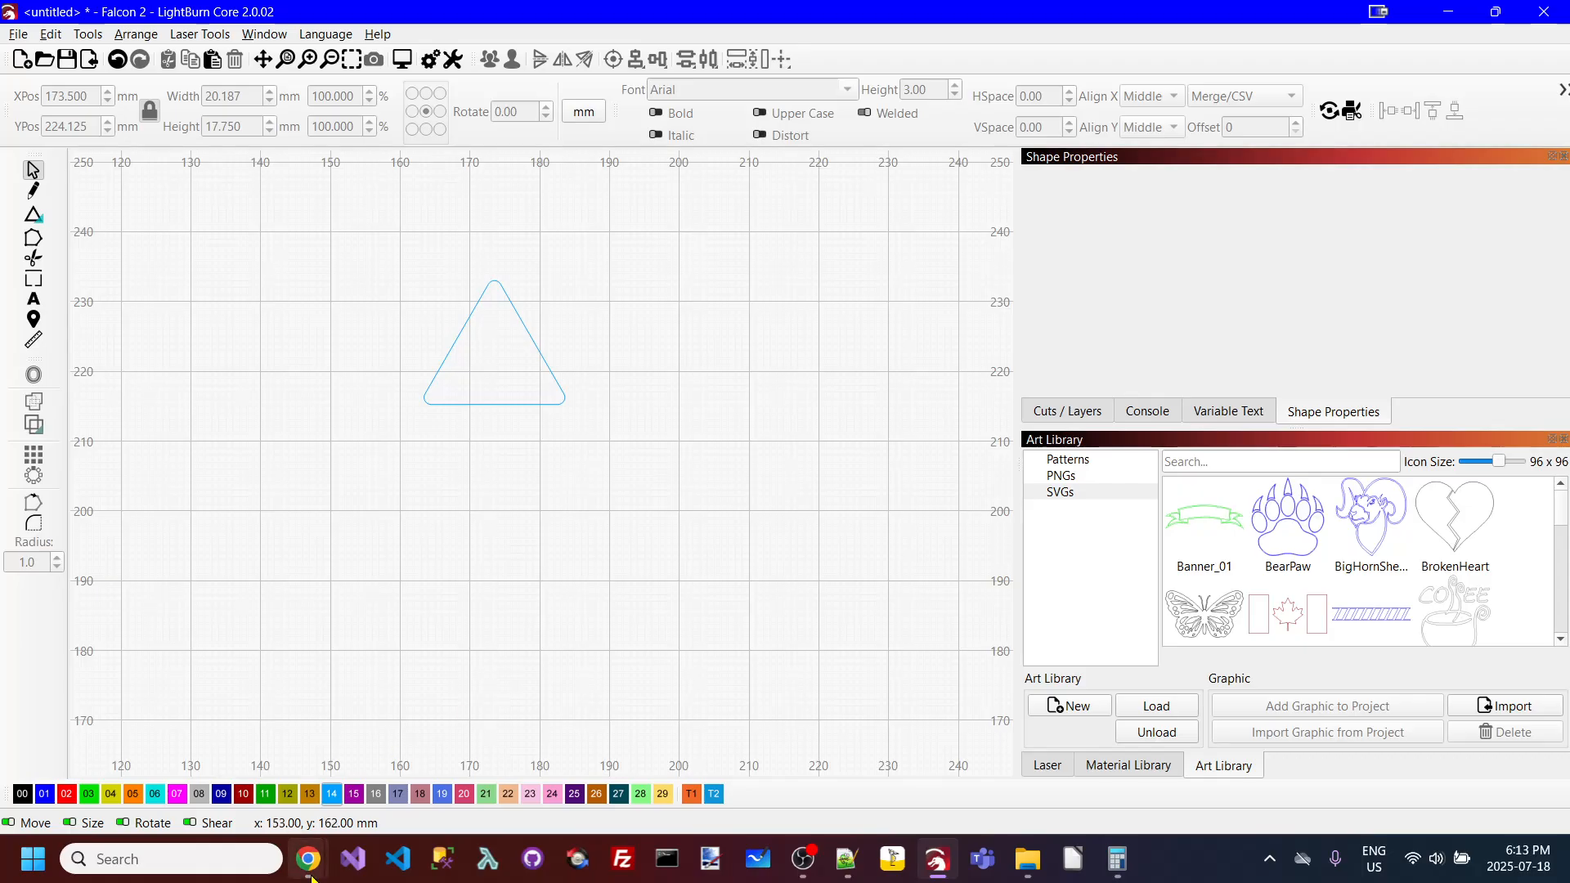
# Step: Switch to Chrome to examine how the corner numbers are oriented on the Wikipedia triomino tiles, and return to LightBurn
pyautogui.moveTo(309, 872)
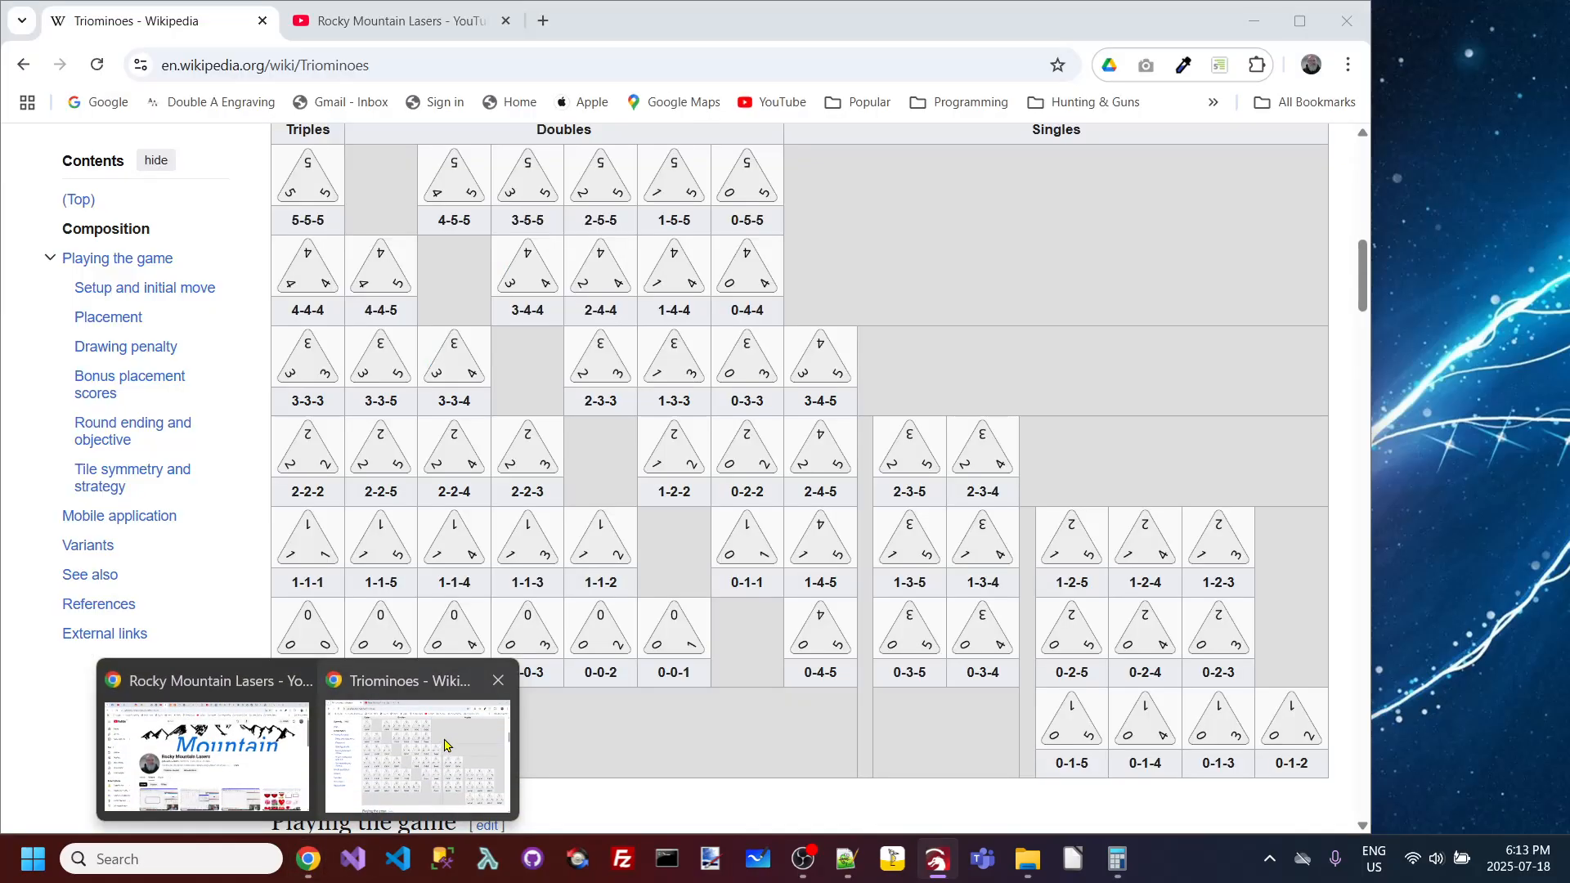
pyautogui.click(445, 746)
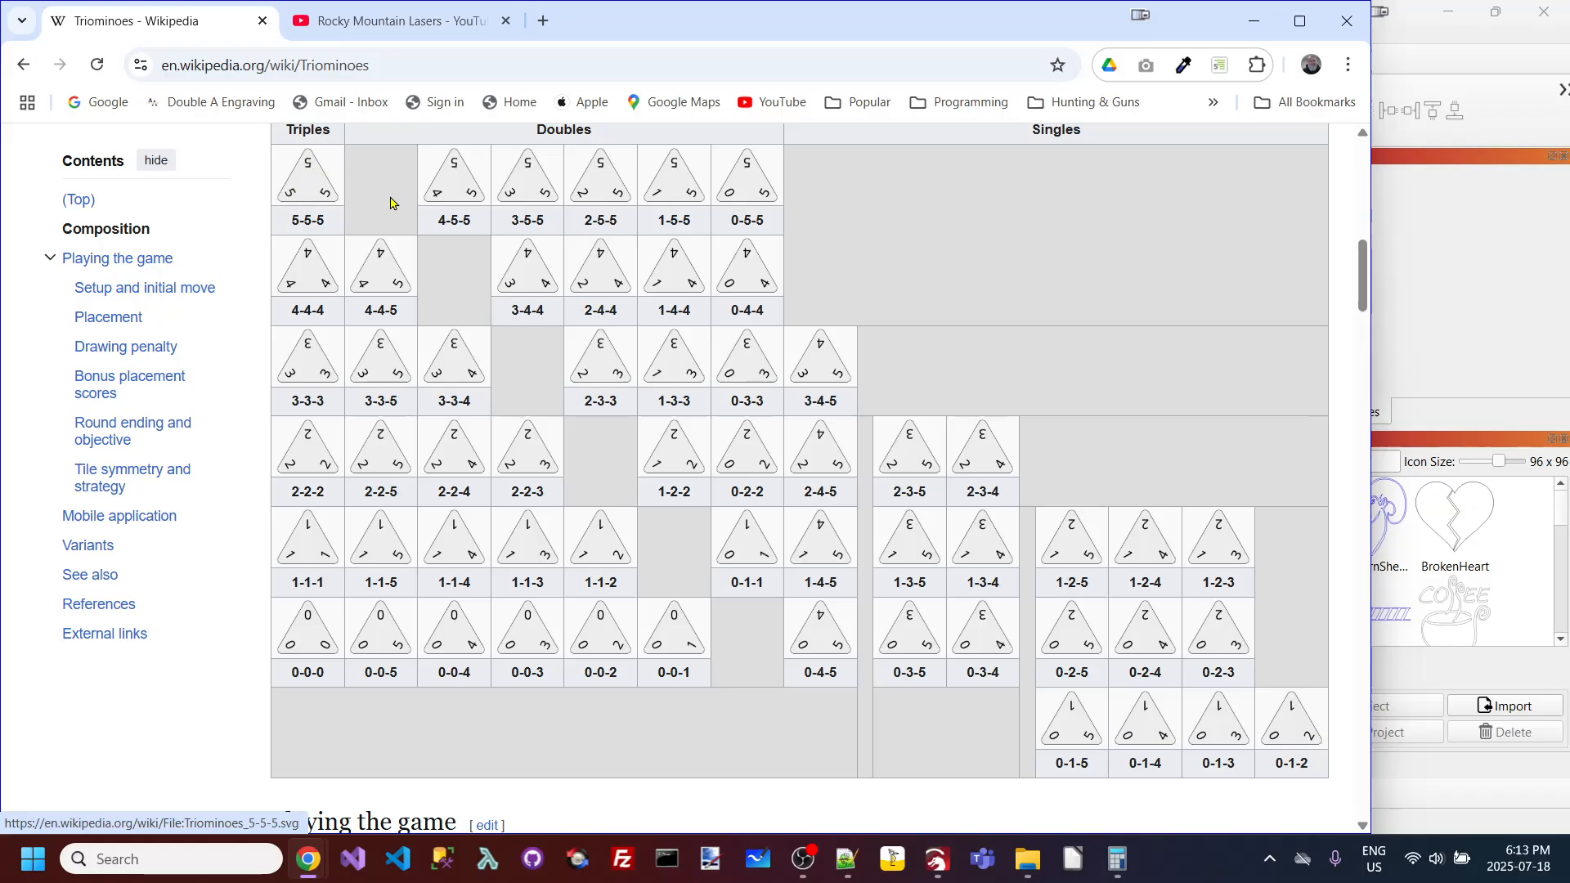
pyautogui.scroll(6, 316, 171)
pyautogui.scroll(-4, 317, 282)
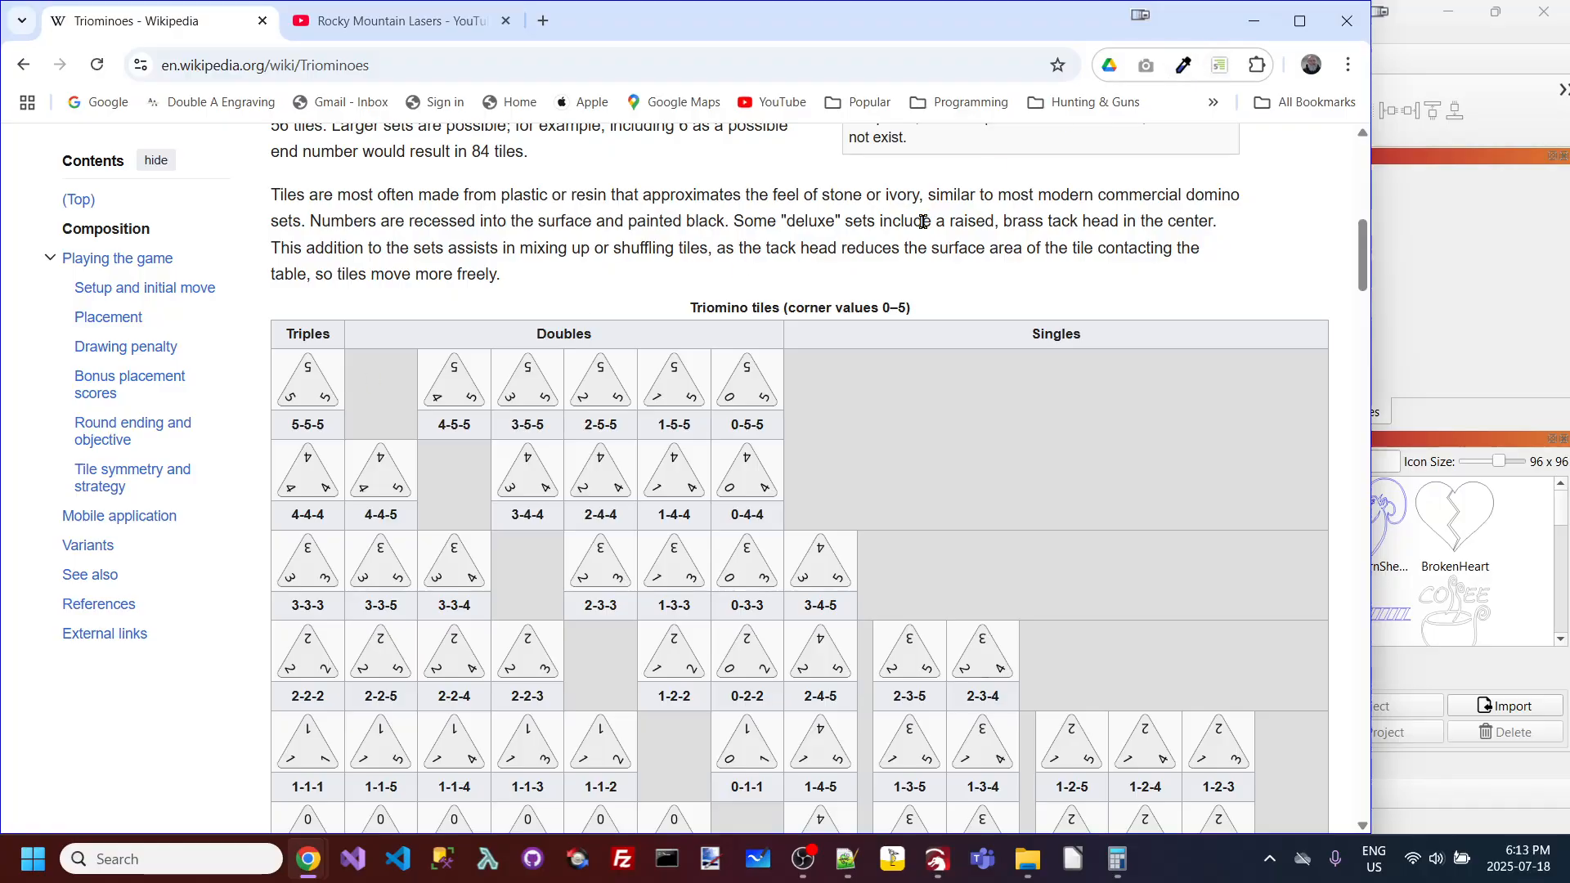
pyautogui.keyDown('ctrl'); pyautogui.scroll(4, 923, 221); pyautogui.keyUp('ctrl')
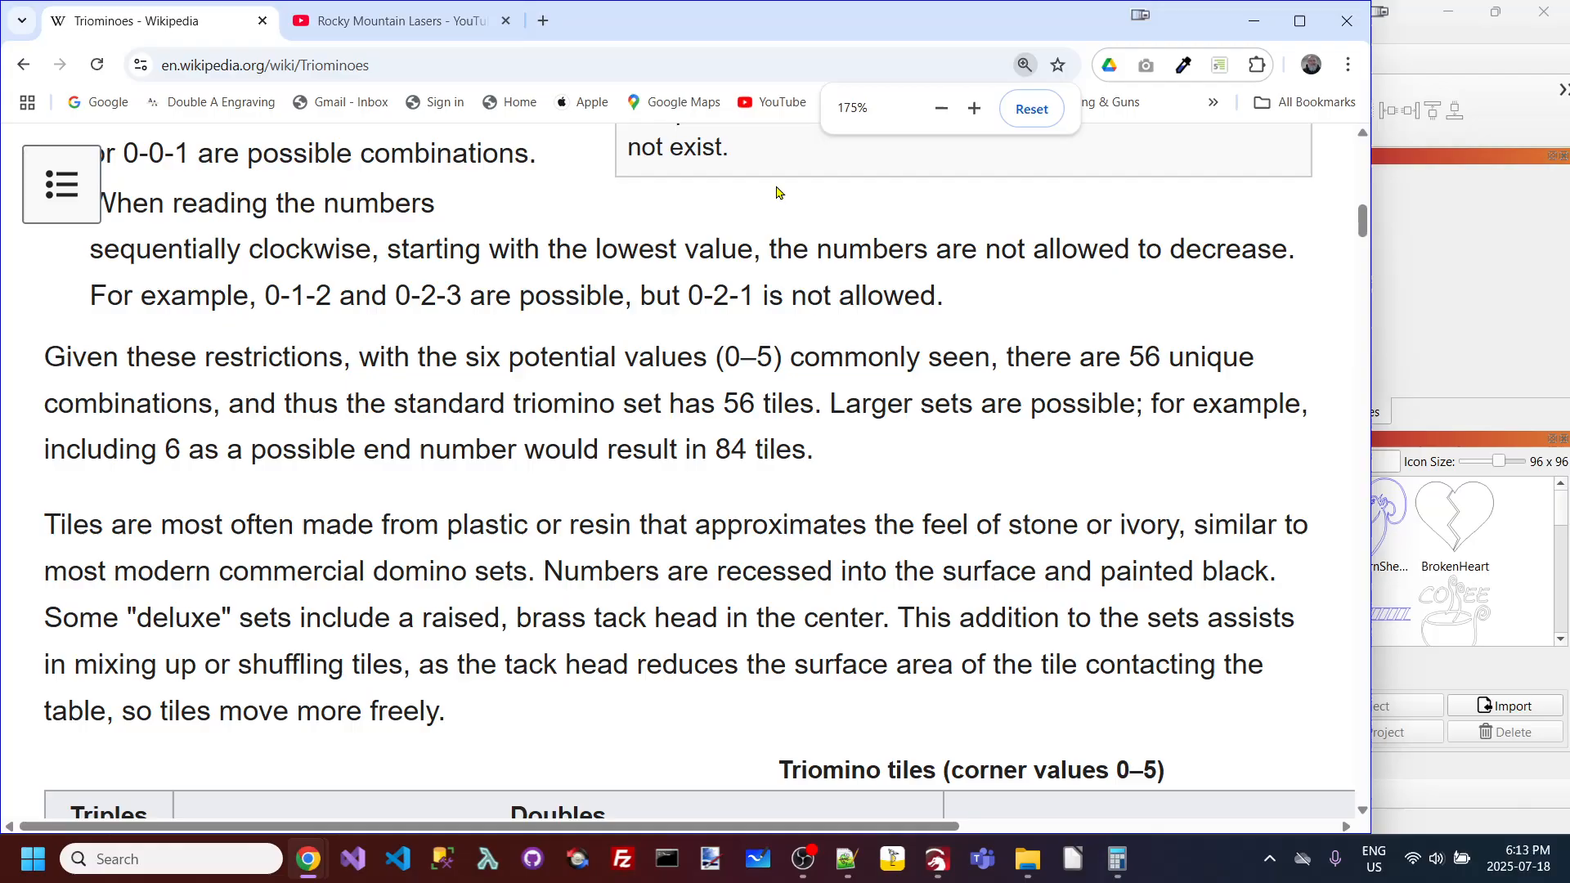
pyautogui.scroll(-4, 331, 615)
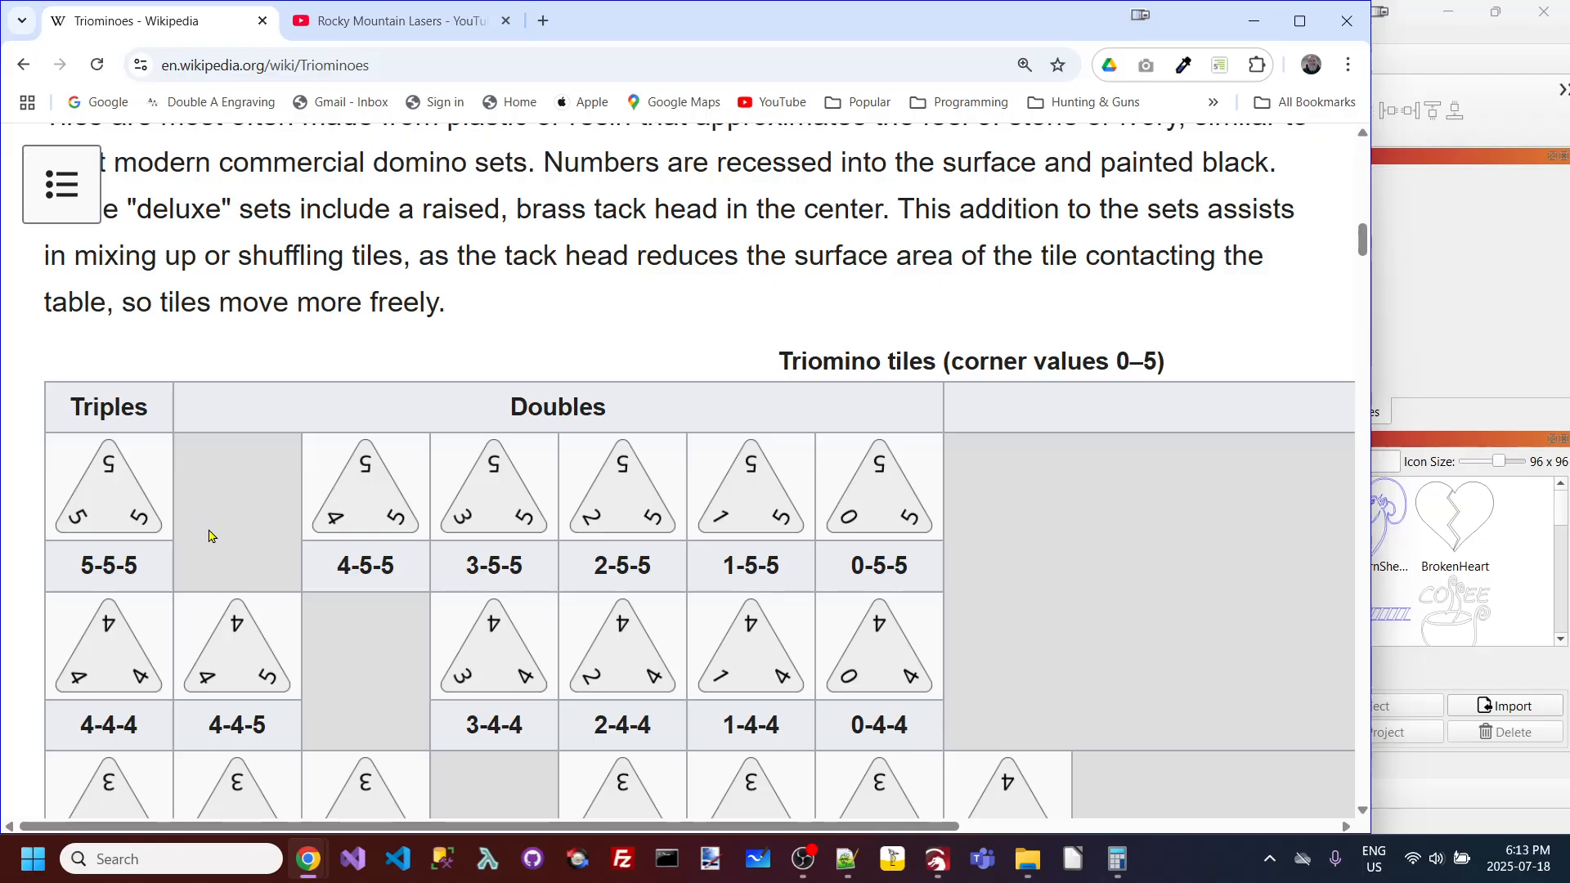
pyautogui.hotkey('ctrl', '0')
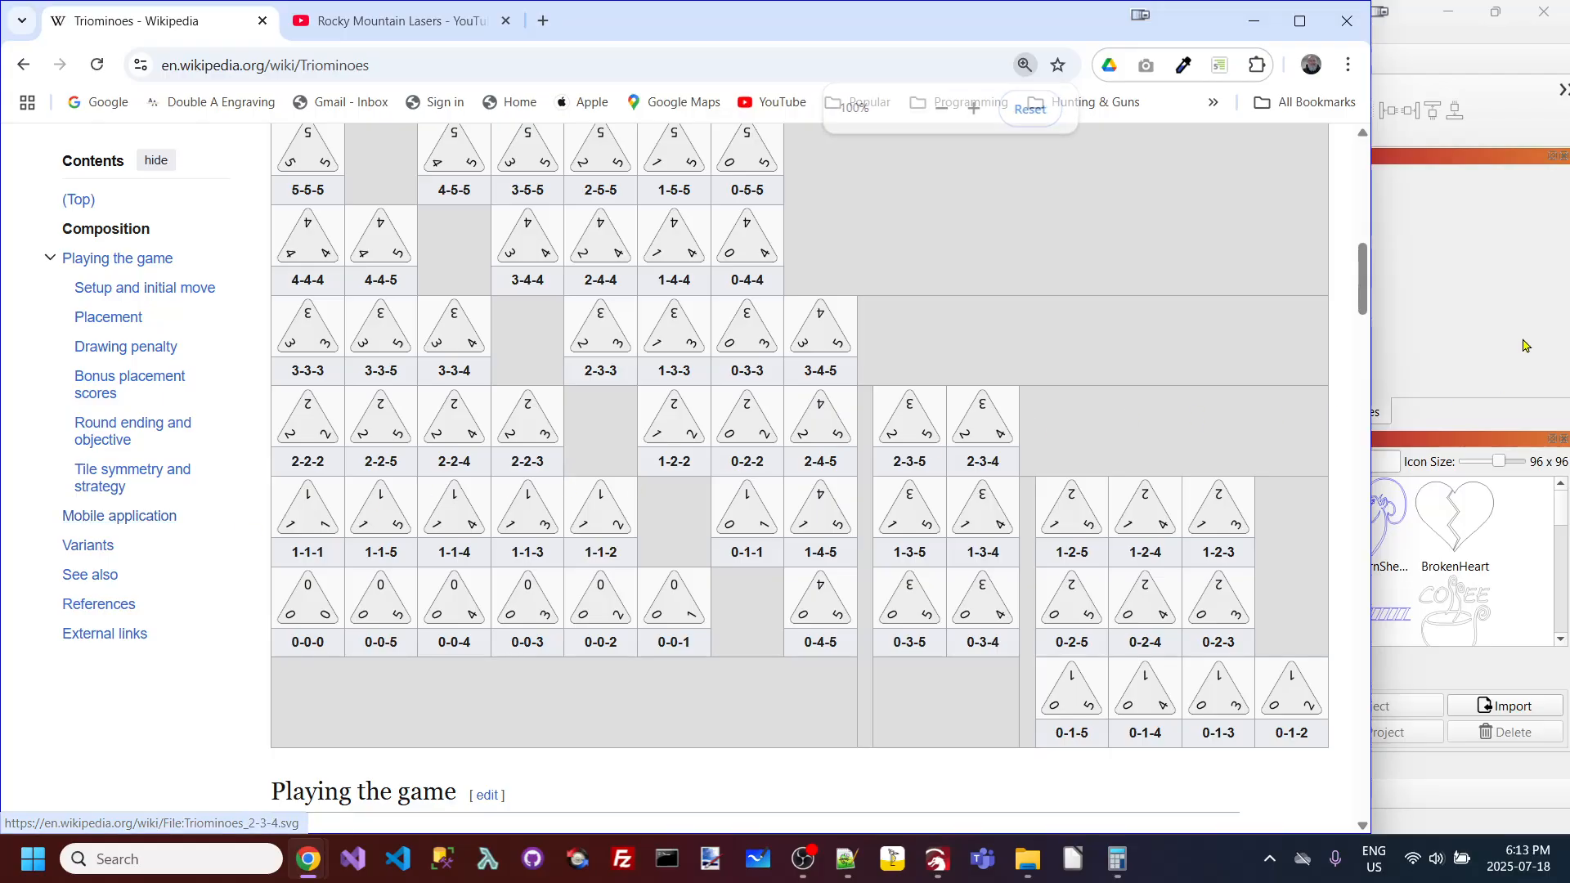
pyautogui.click(1433, 49)
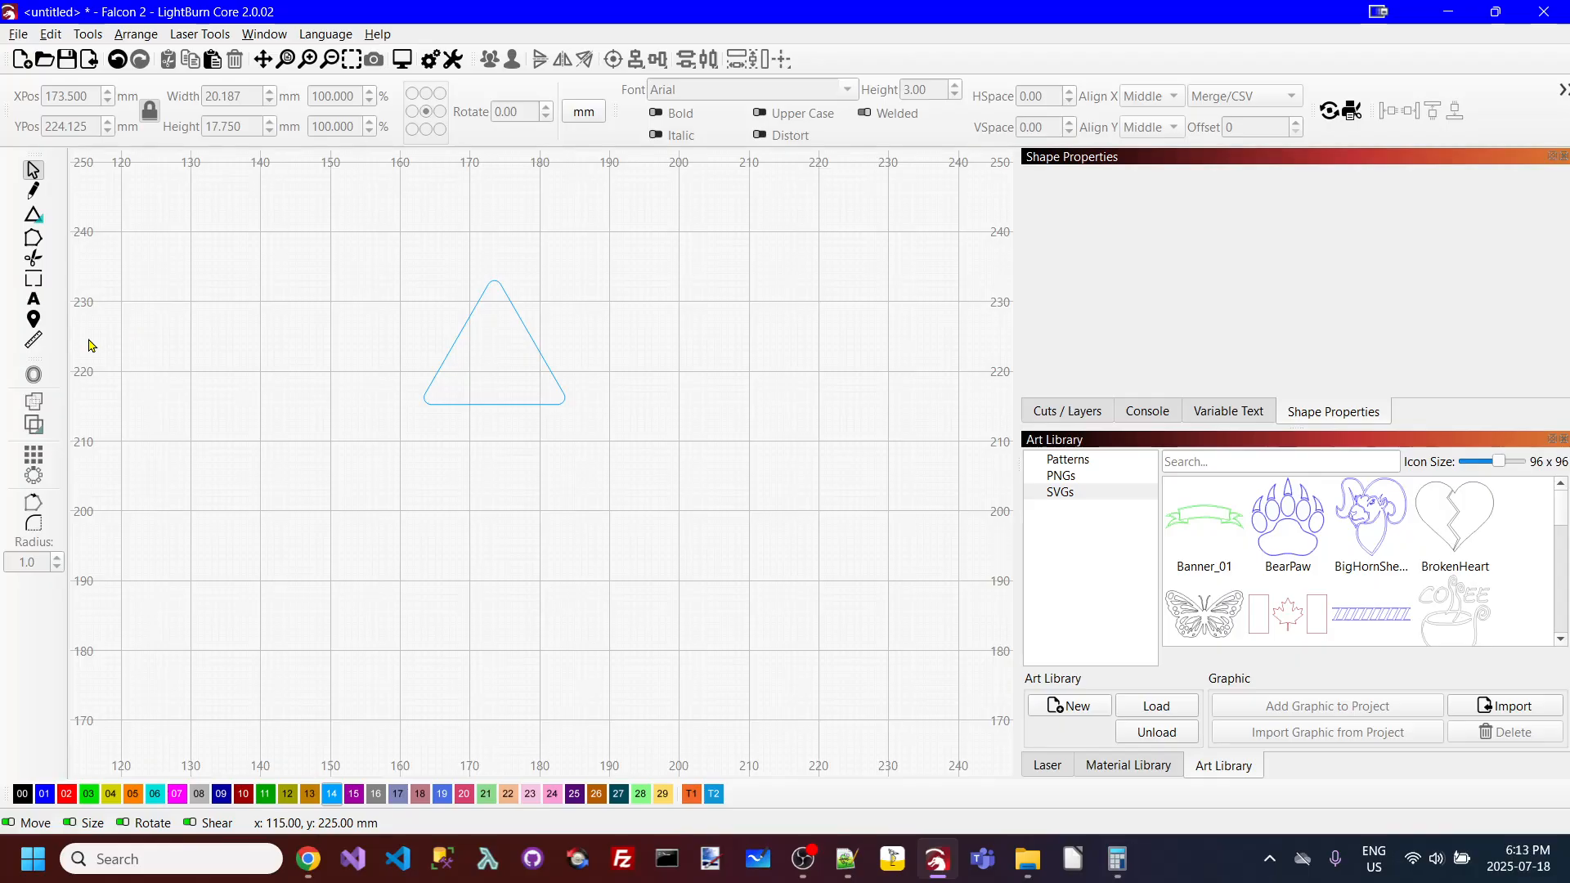
# Step: Add the text %0 in 3 mm Arial to the right of the triangle, and colour it blue
pyautogui.click(34, 299)
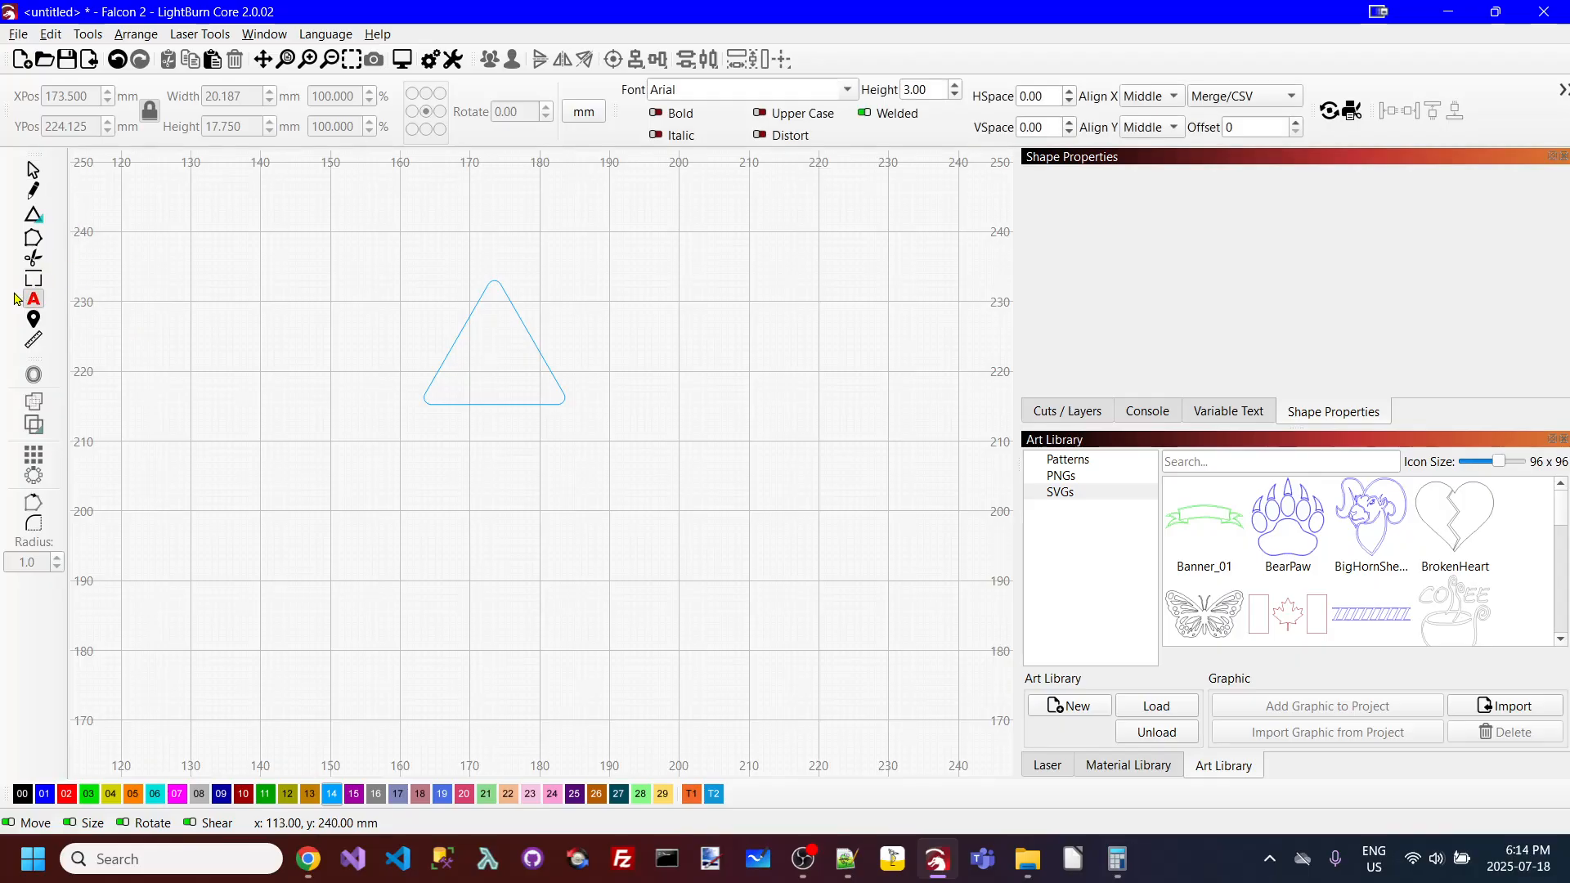
pyautogui.click(767, 338)
pyautogui.write('%')
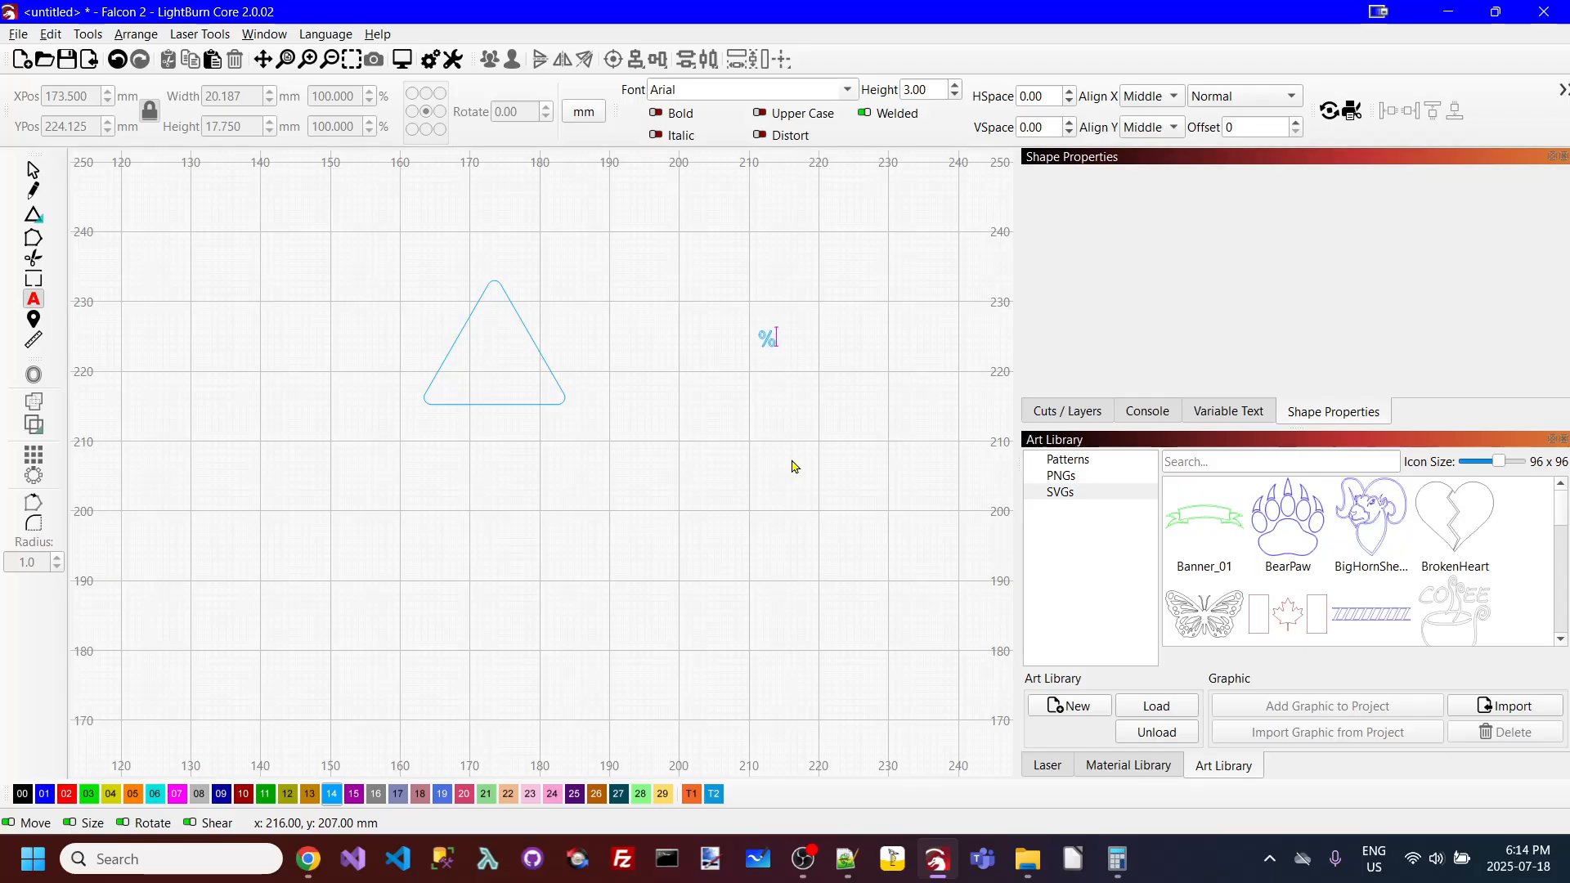
pyautogui.write('0')
pyautogui.click(33, 171)
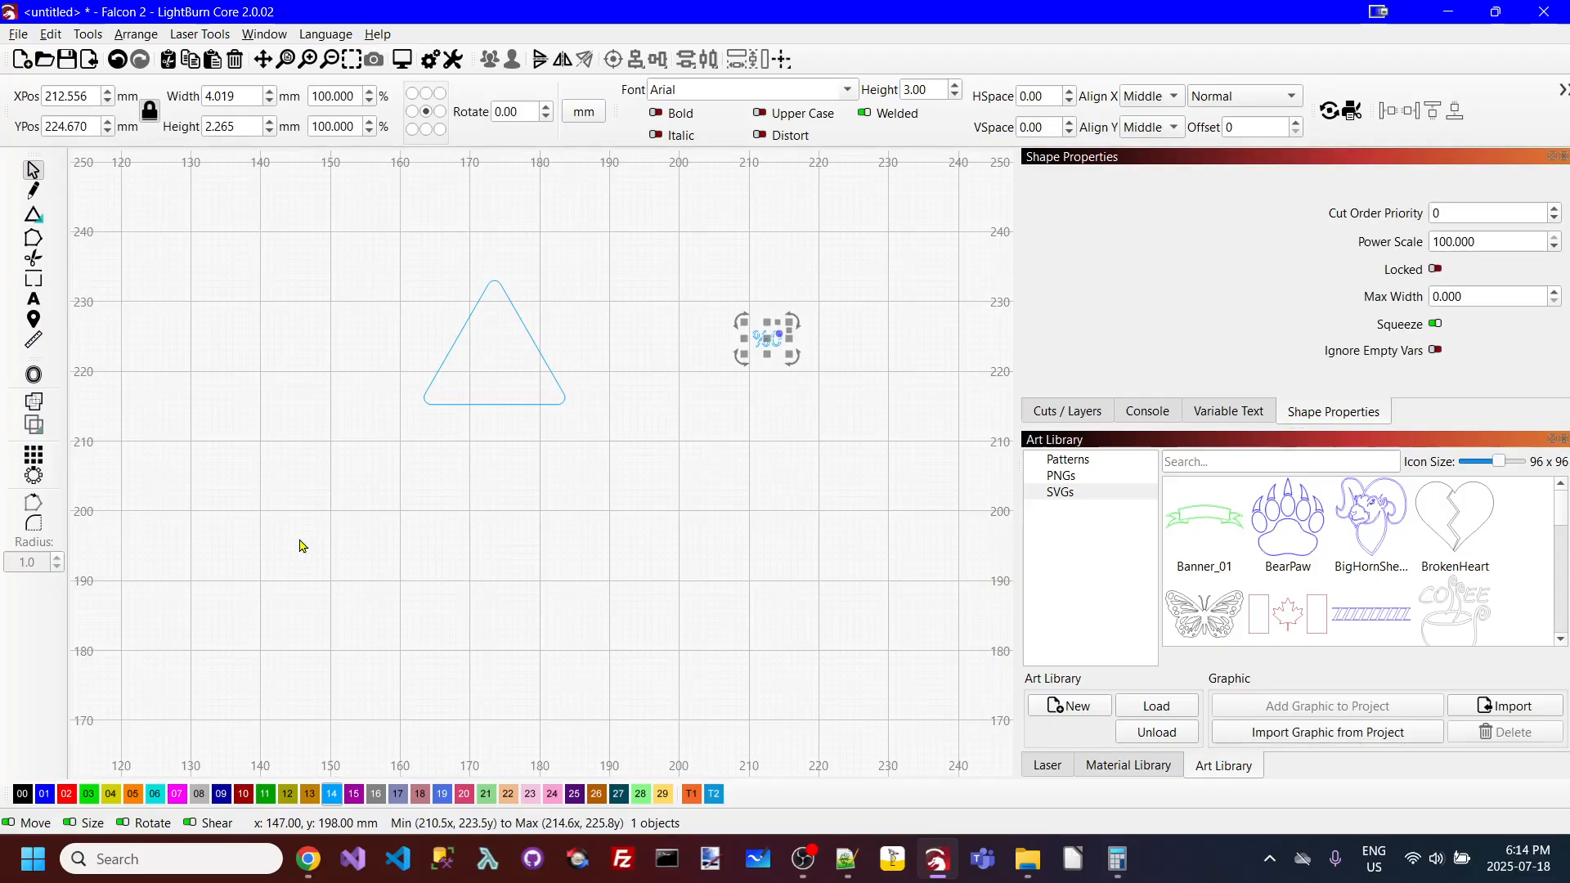
pyautogui.click(777, 490)
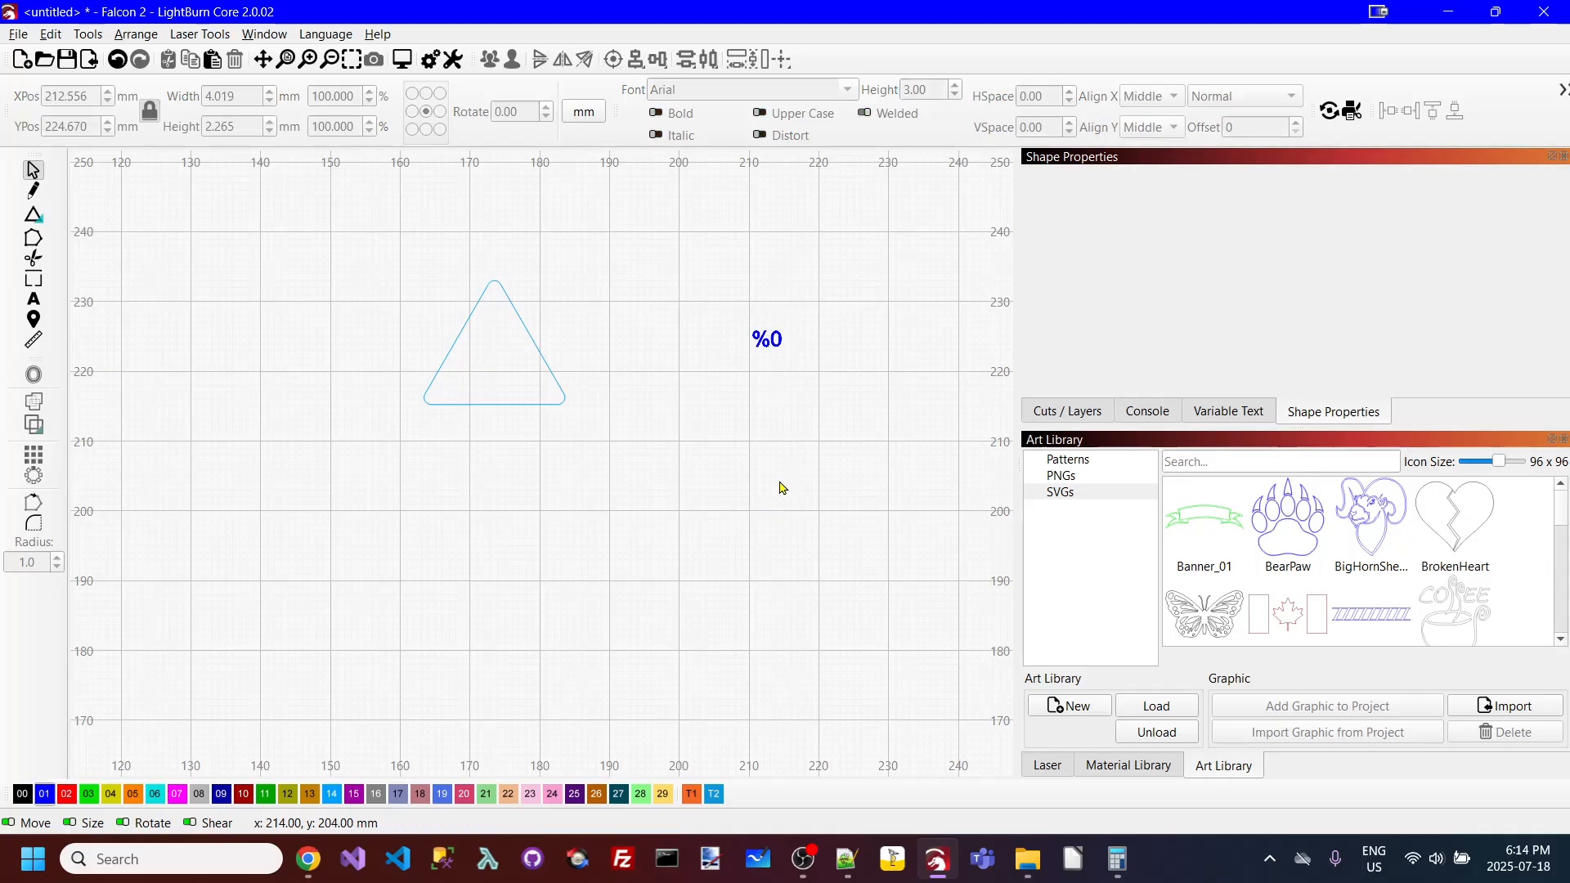
pyautogui.scroll(1, 777, 368)
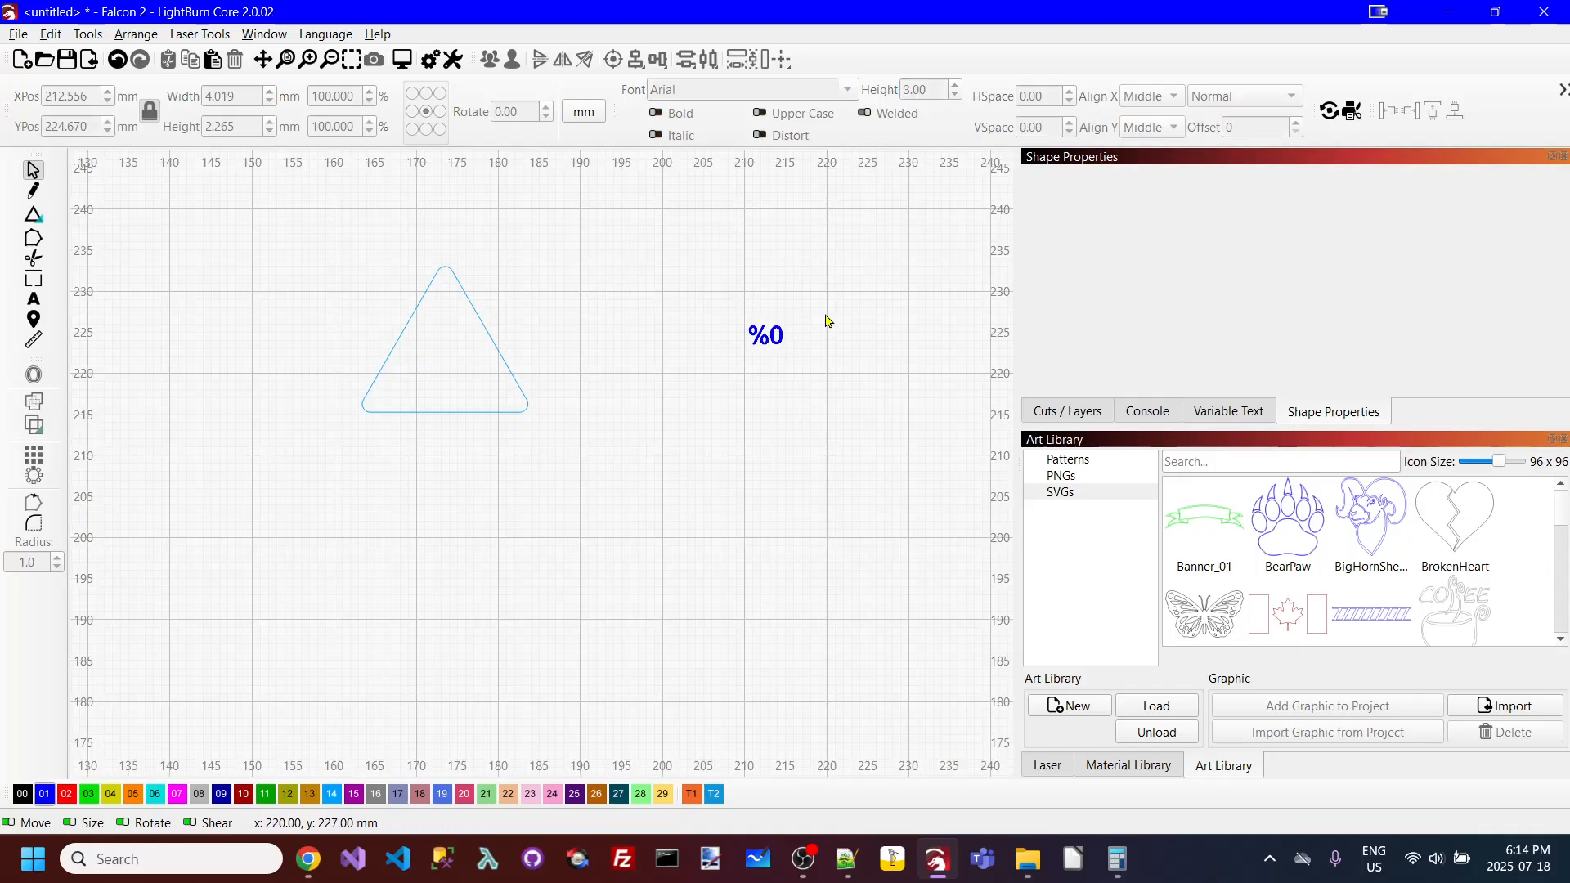
# Step: Try to flip the %0 text vertically, and undo the flip
pyautogui.click(780, 339)
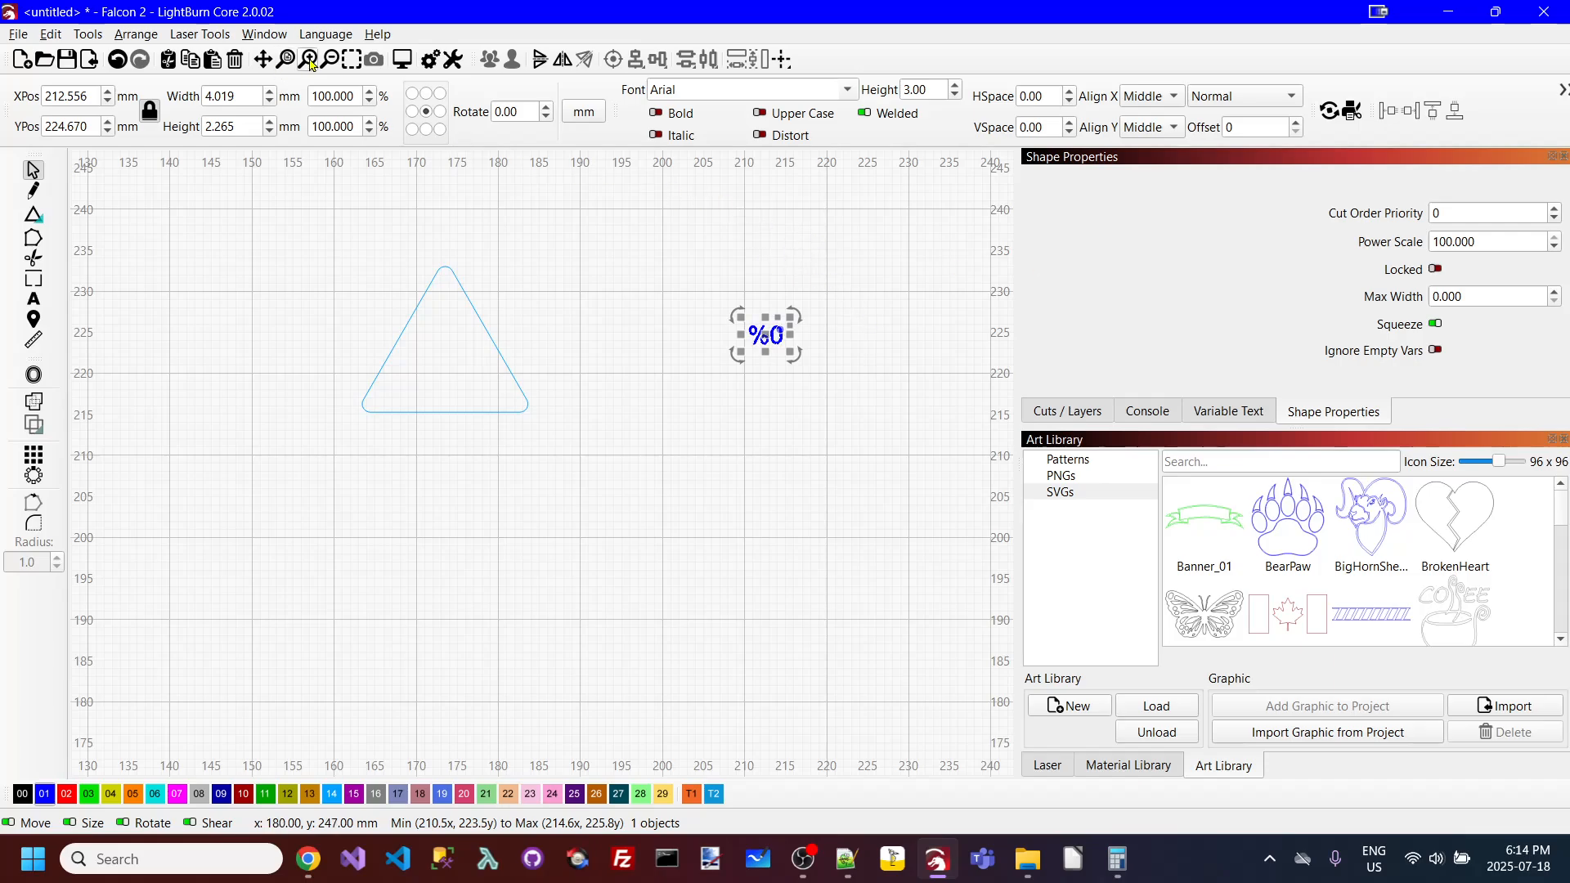
pyautogui.click(137, 36)
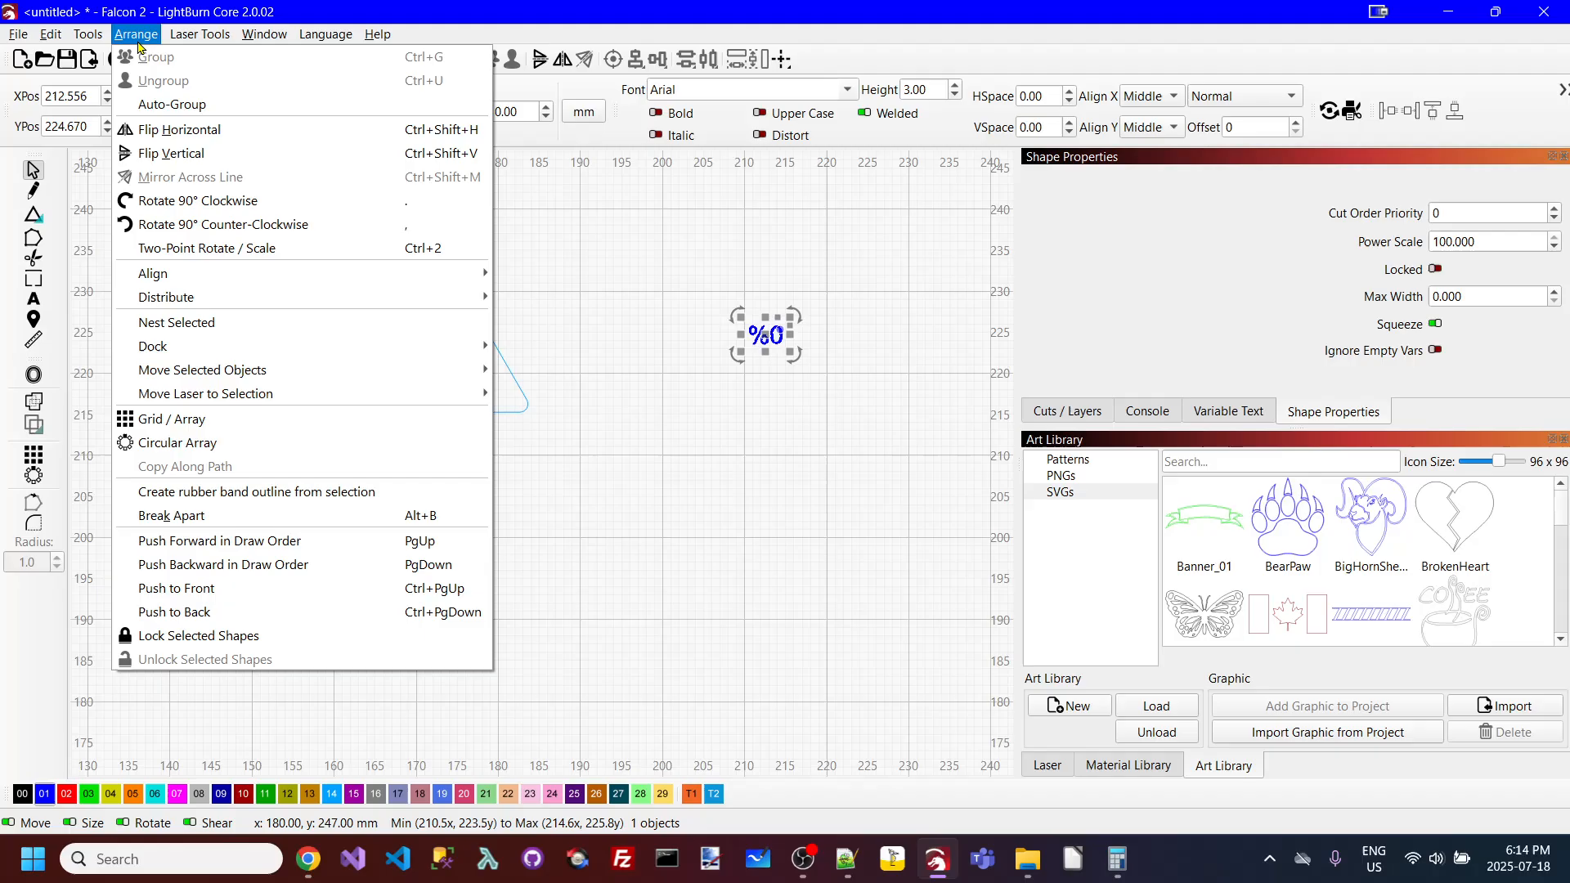
pyautogui.click(187, 153)
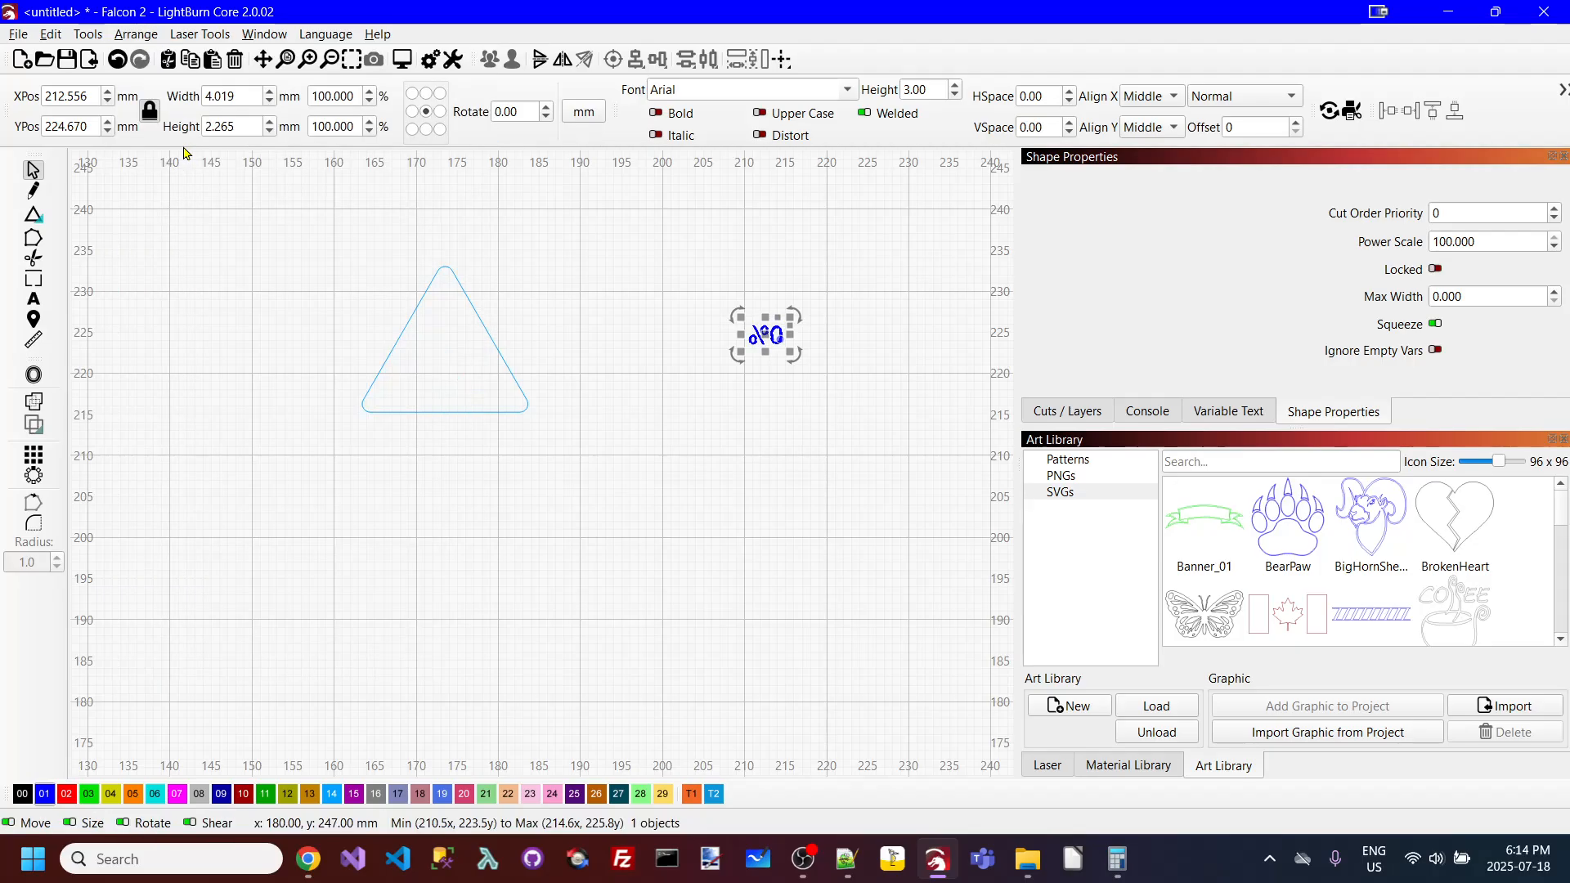
pyautogui.hotkey('ctrl', 'z')
# Step: Rotate the %0 text by 180 degrees
pyautogui.moveTo(525, 112); pyautogui.dragTo(477, 109)
pyautogui.write('180')
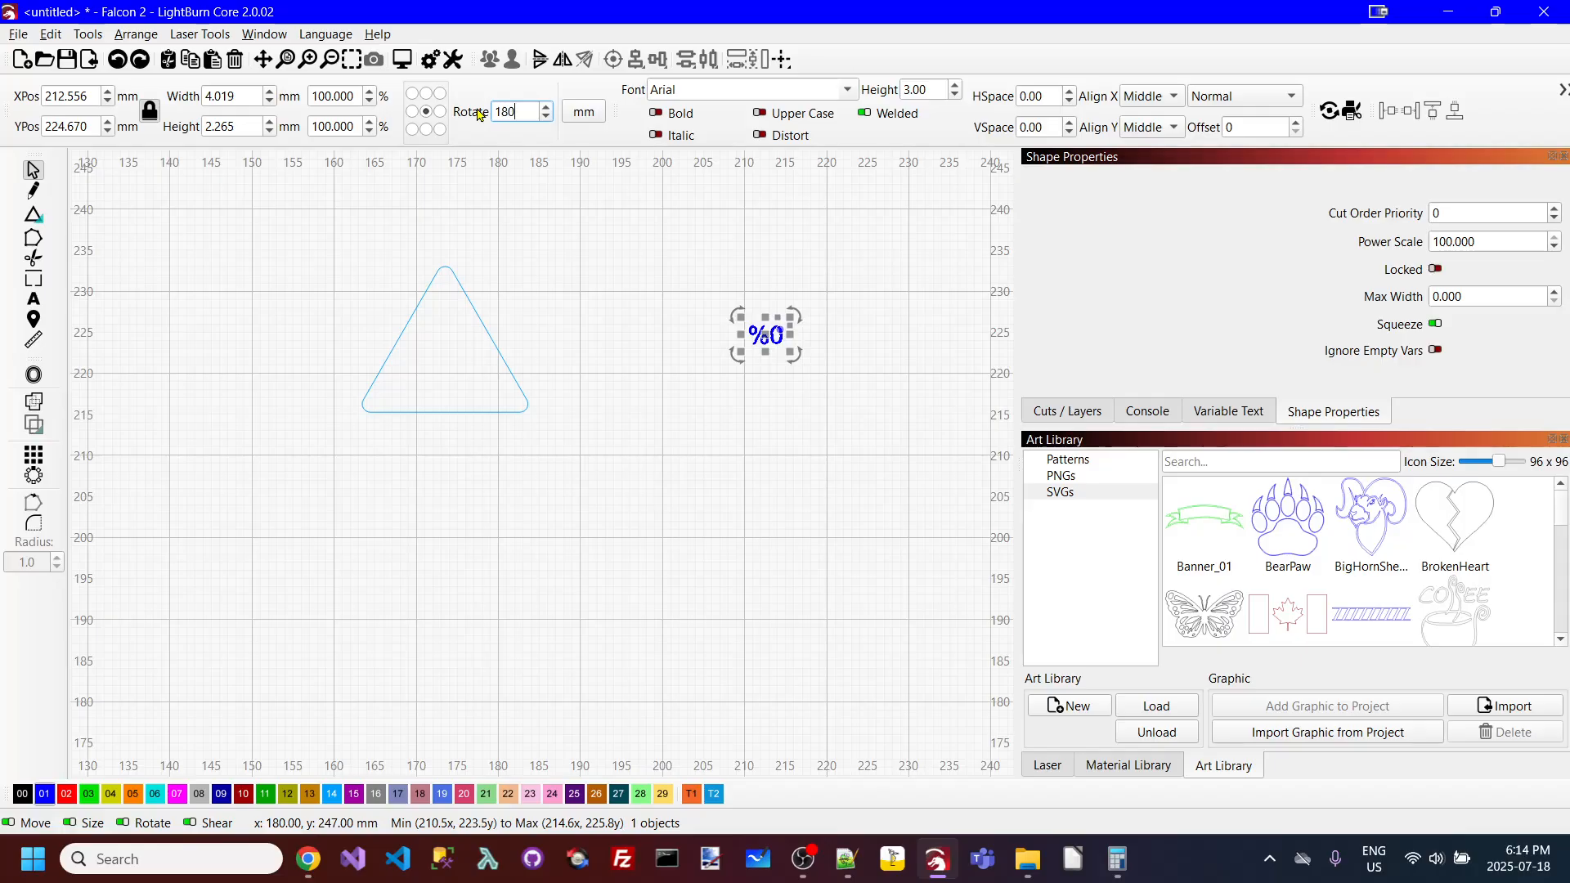
pyautogui.press('Tab')
pyautogui.click(762, 364)
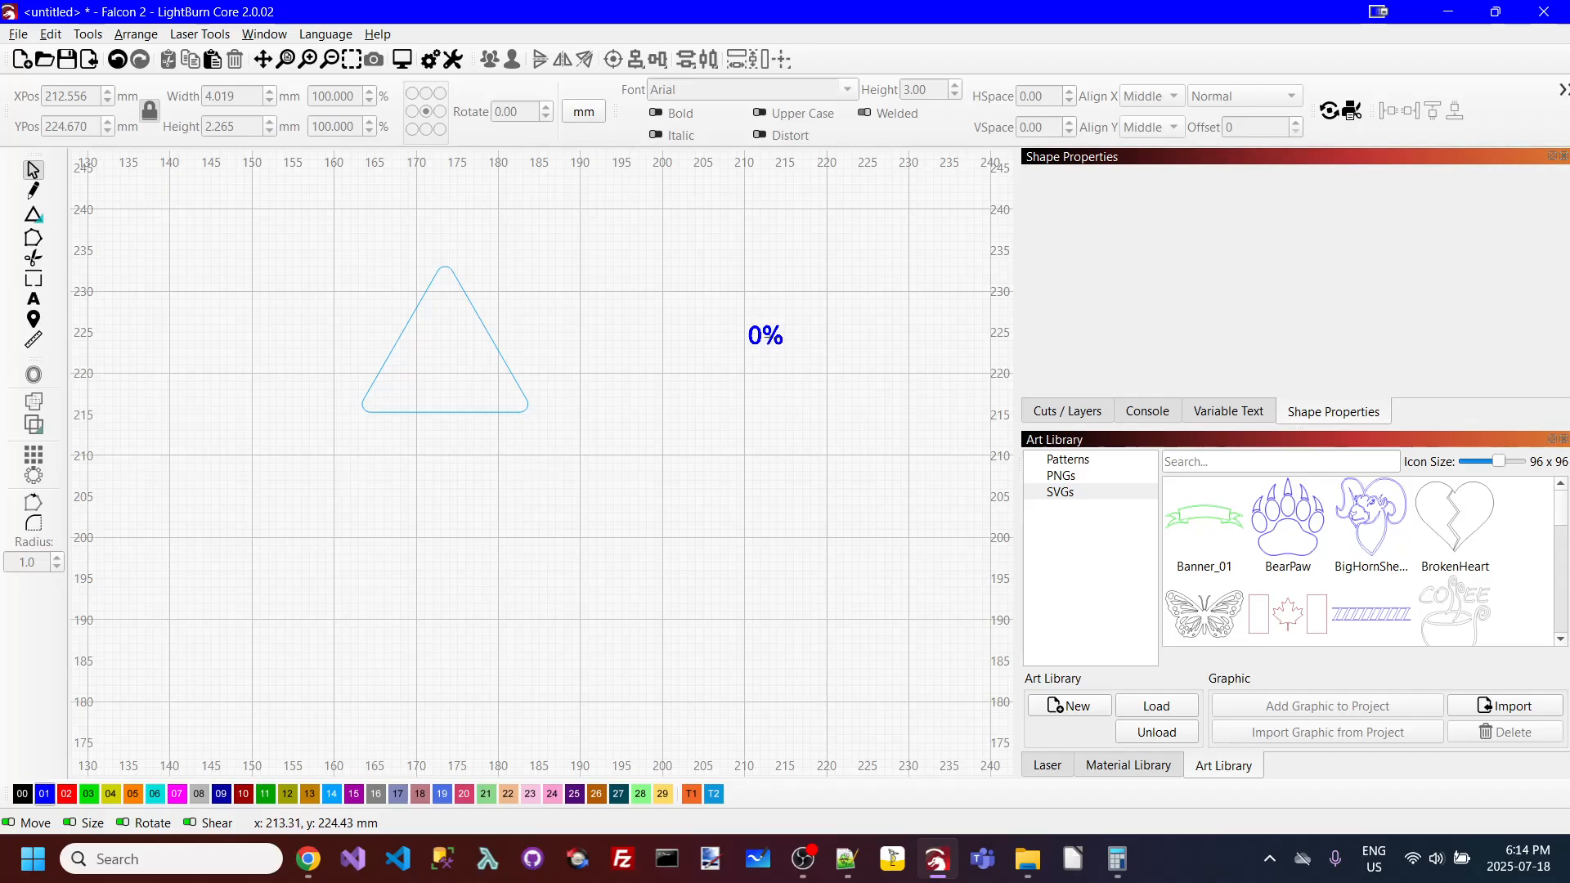
# Step: Move the %0 text into the triangle's upper corner and centre it horizontally on the triangle
pyautogui.click(767, 337)
pyautogui.moveTo(767, 337); pyautogui.dragTo(450, 317)
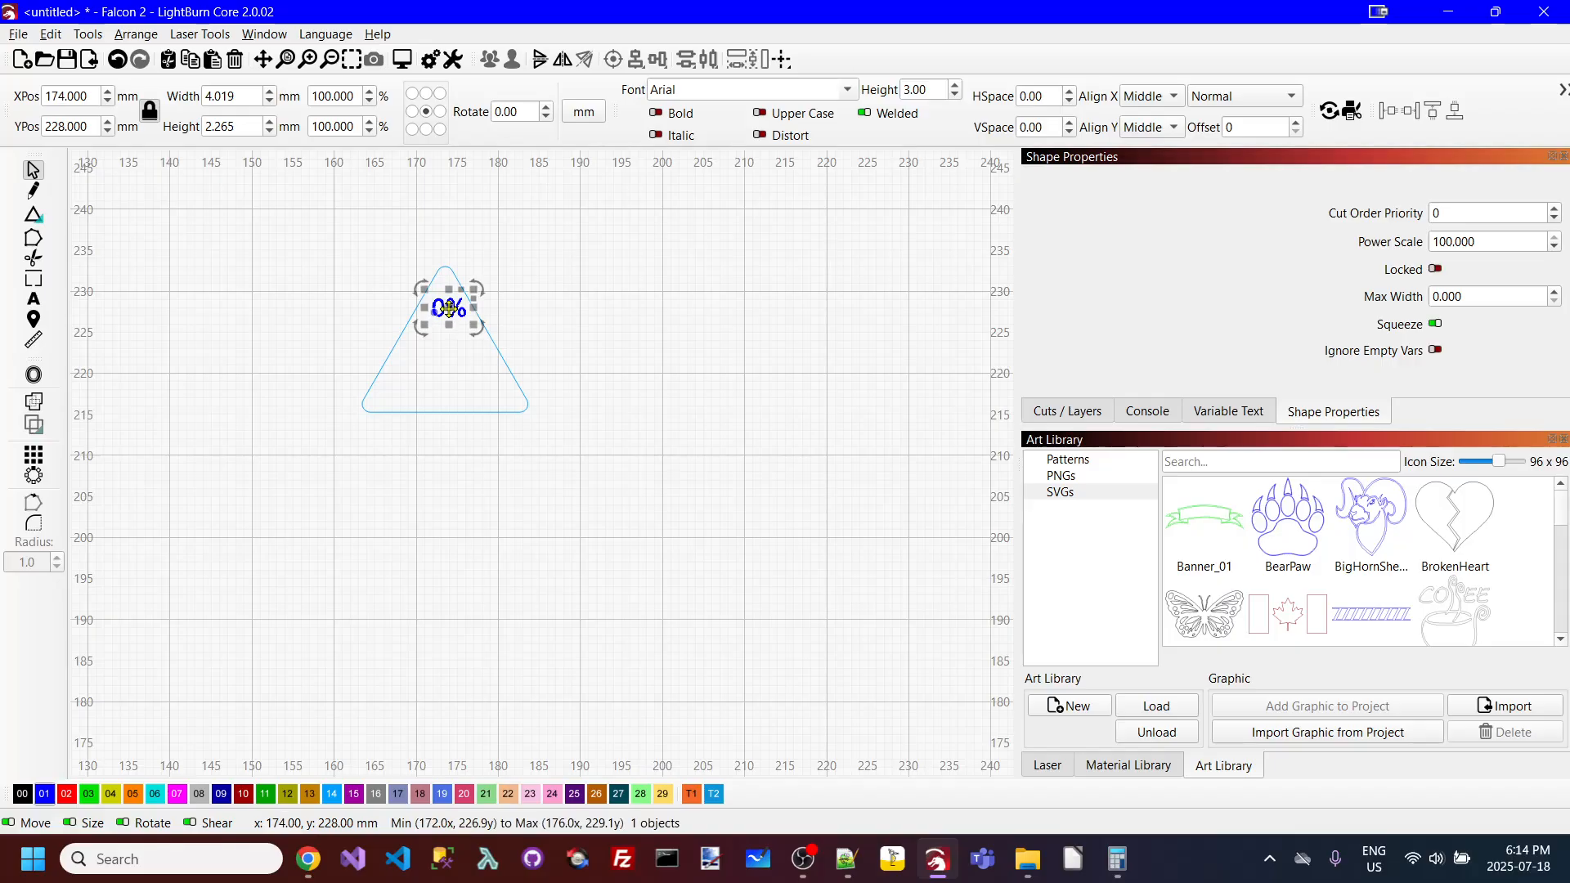
pyautogui.keyDown('shift'); pyautogui.click(500, 362); pyautogui.keyUp('shift')
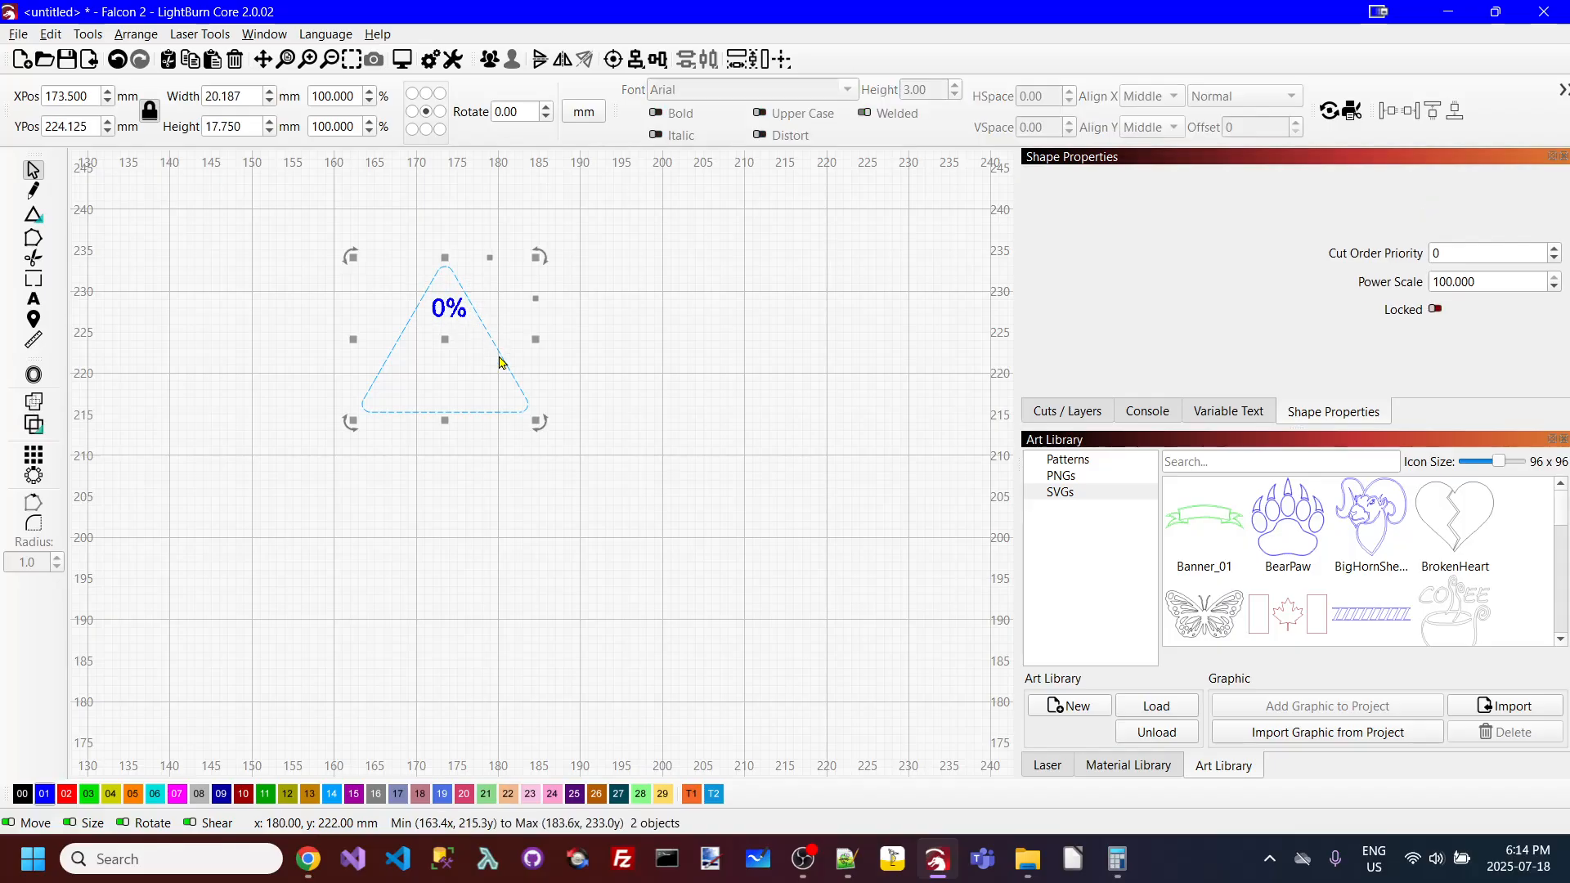
pyautogui.click(639, 63)
pyautogui.click(673, 99)
pyautogui.click(659, 247)
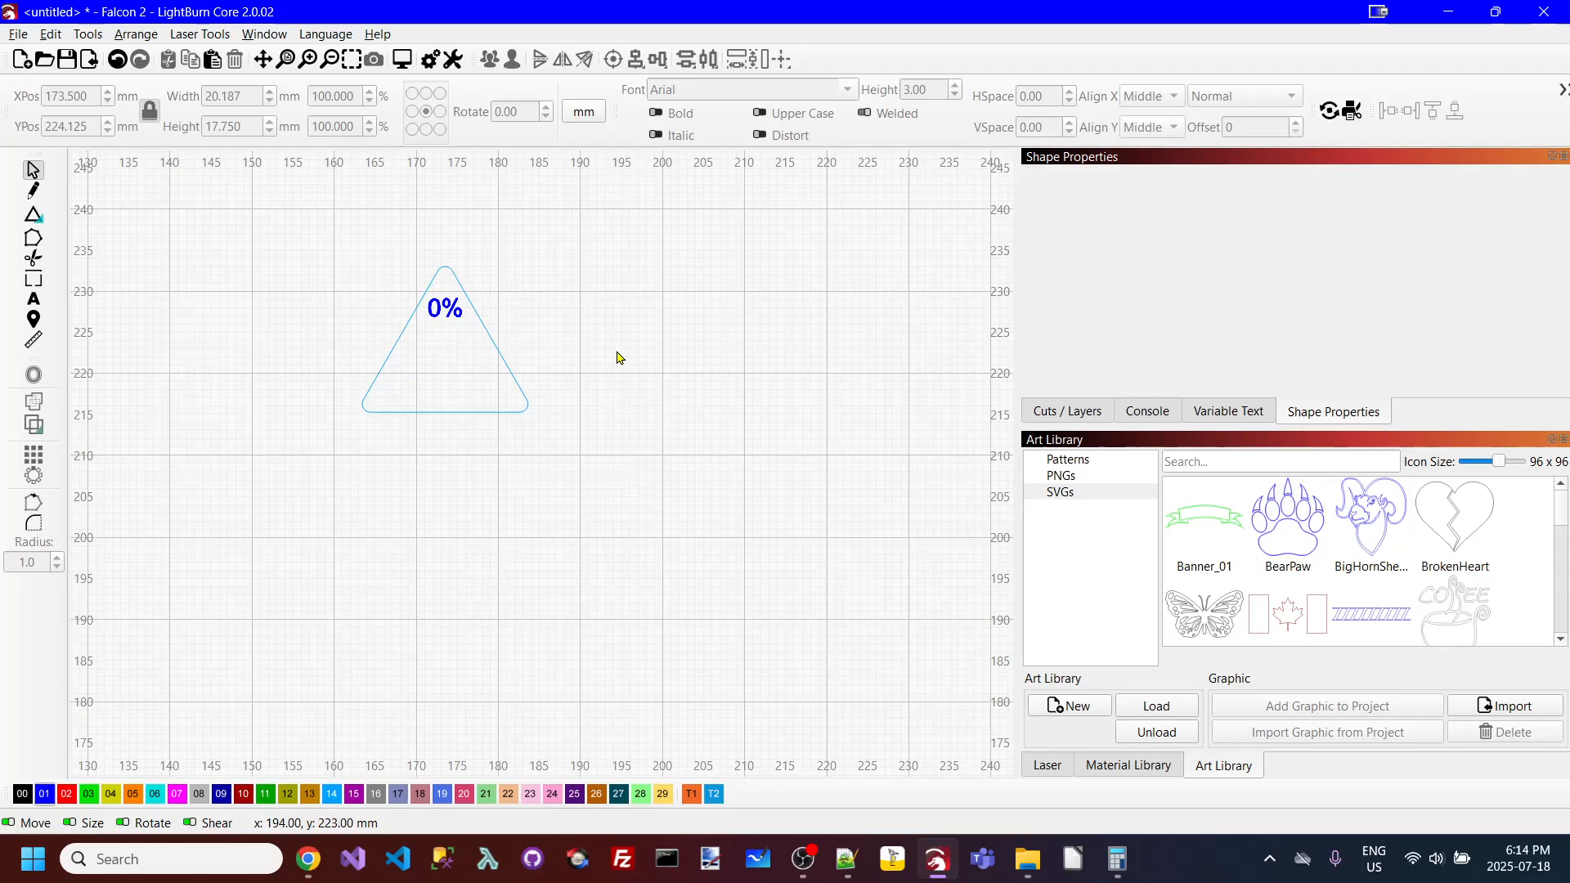
# Step: Add two separate 3 mm Arial texts, %1 and %2, to the right of the triangle
pyautogui.click(32, 298)
pyautogui.click(680, 335)
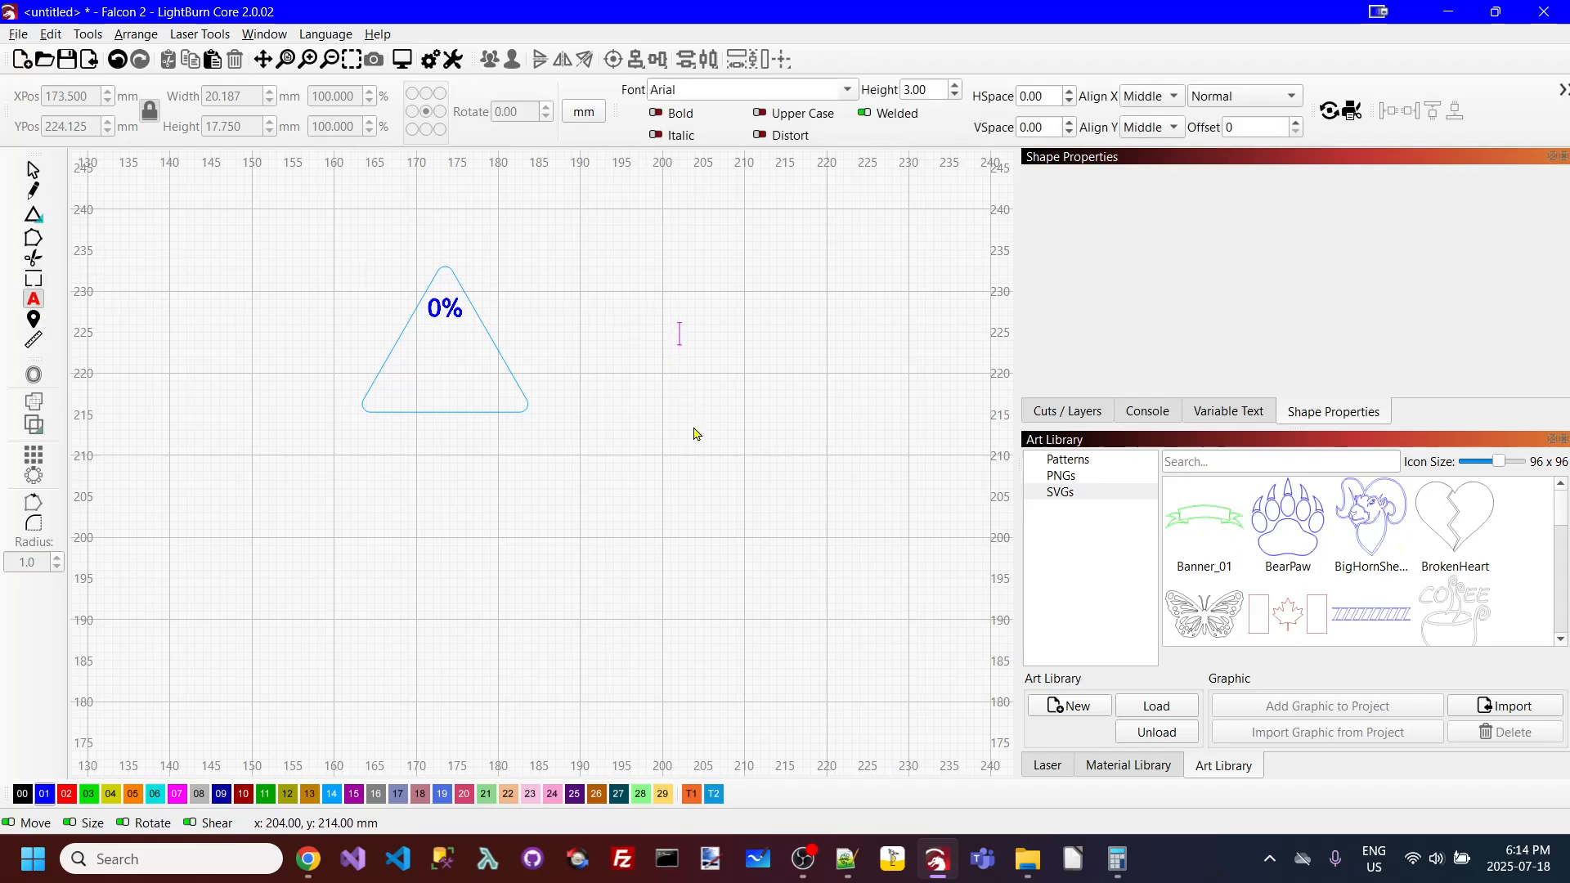
pyautogui.write('%1')
pyautogui.click(30, 170)
pyautogui.click(788, 483)
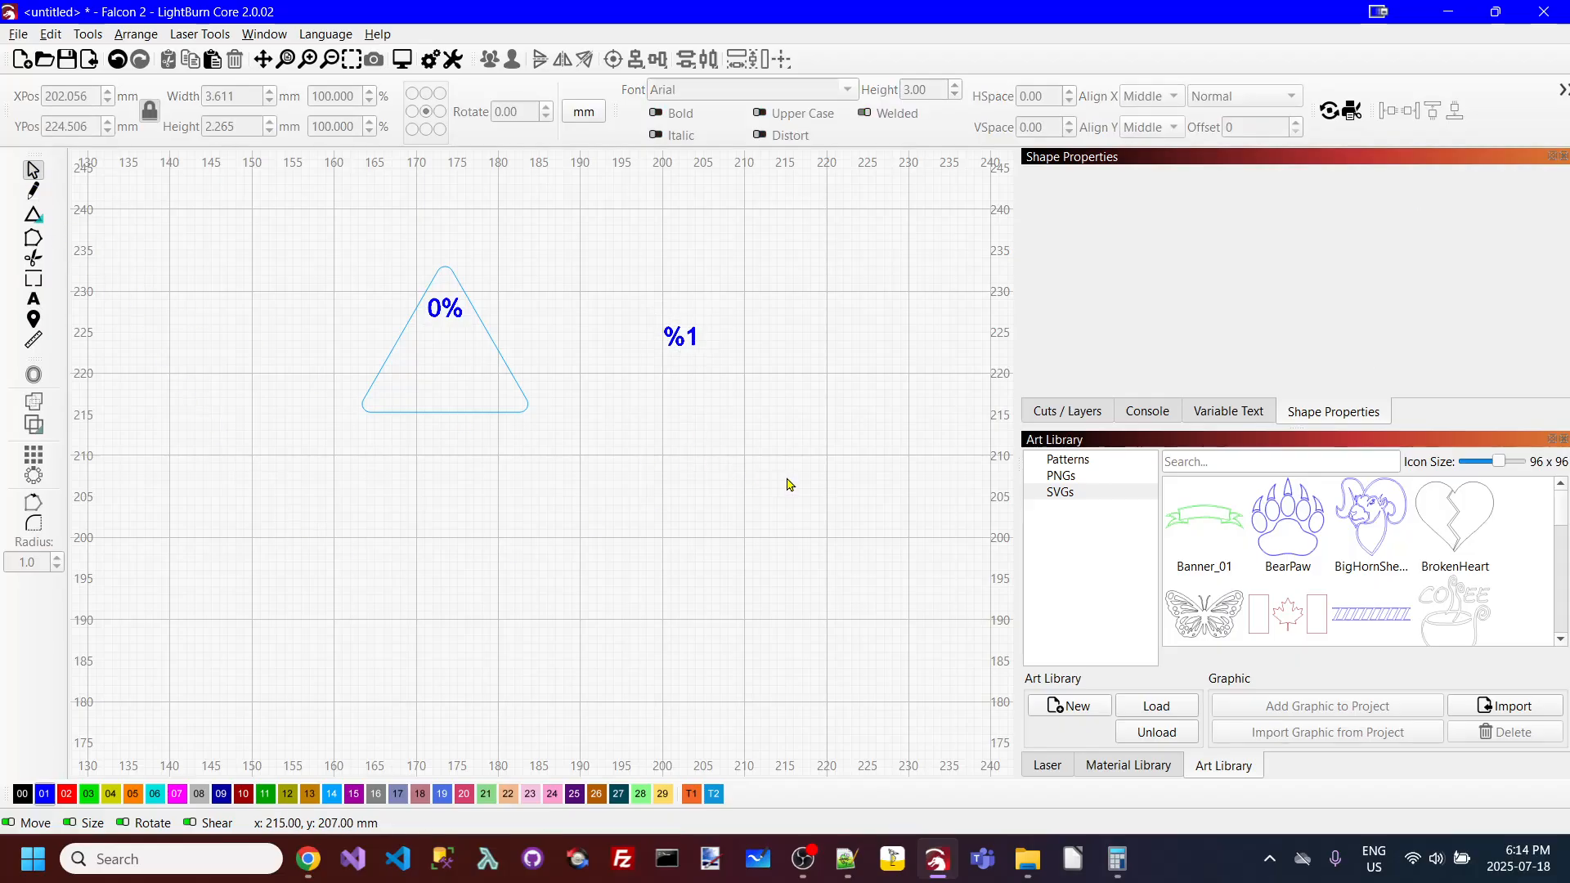
pyautogui.click(34, 300)
pyautogui.click(801, 320)
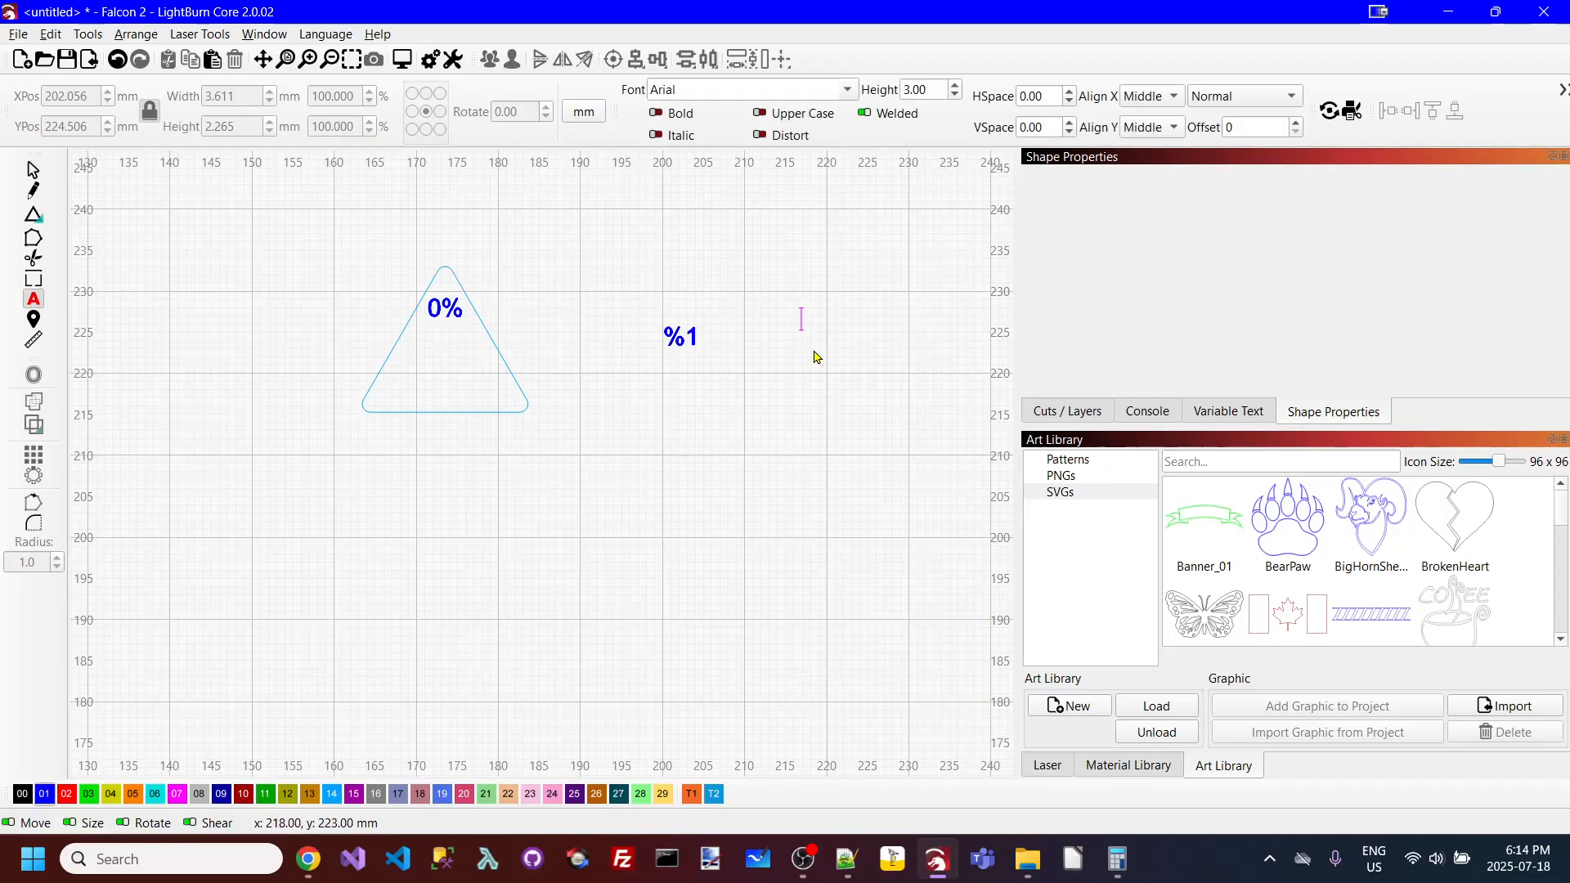
pyautogui.write('%2')
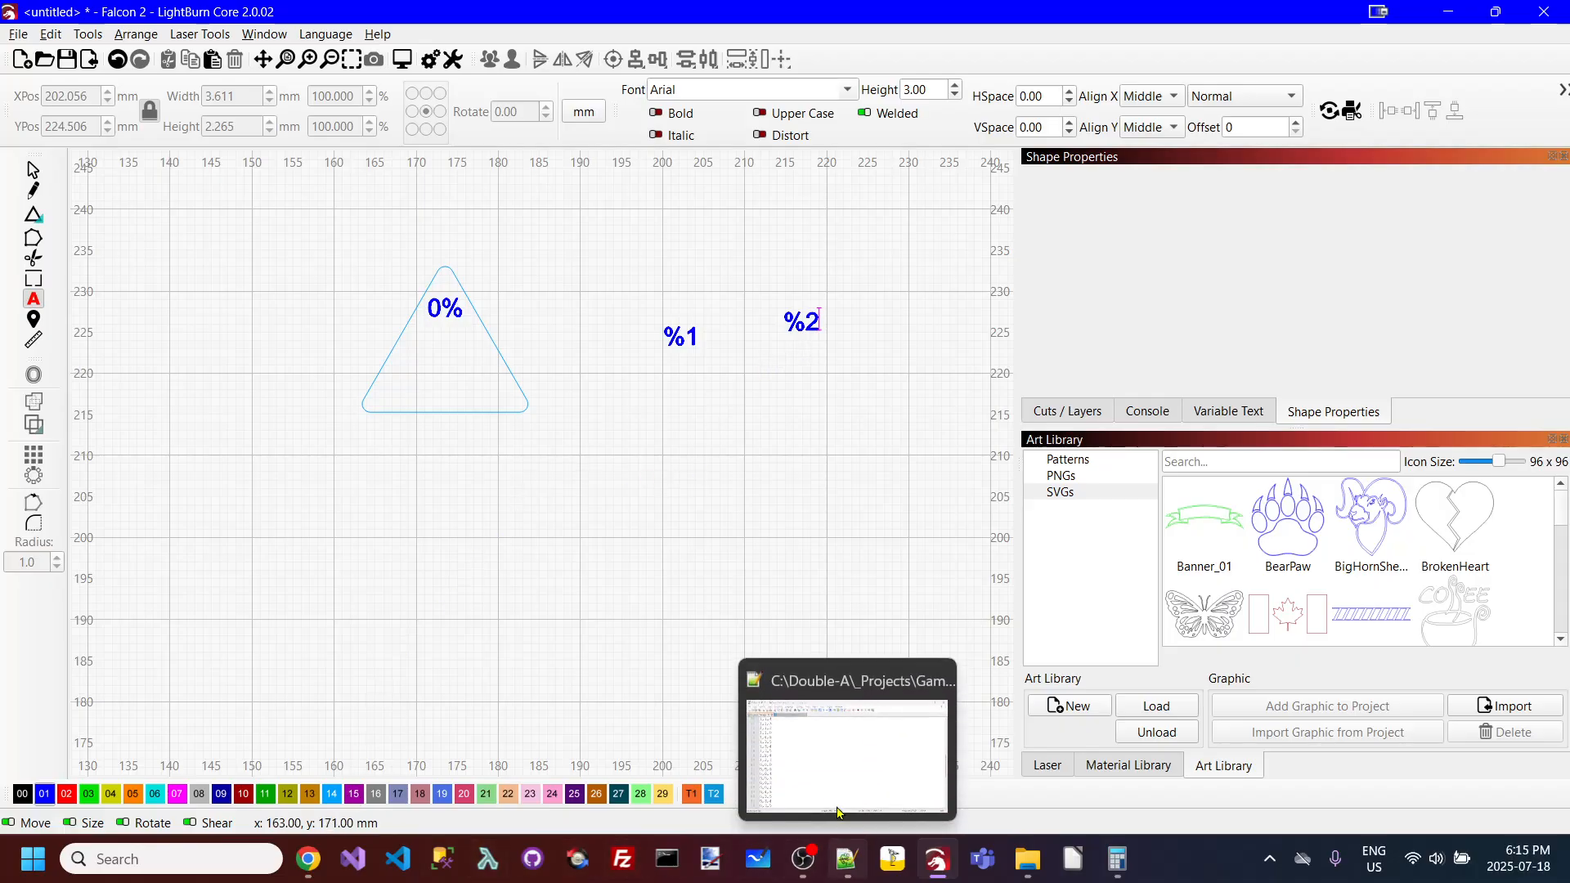
# Step: Switch to Notepad++ to examine the three columns in the first row of Triomino_Tiles.csv, and return to LightBurn
pyautogui.click(848, 860)
pyautogui.scroll(6, 196, 214)
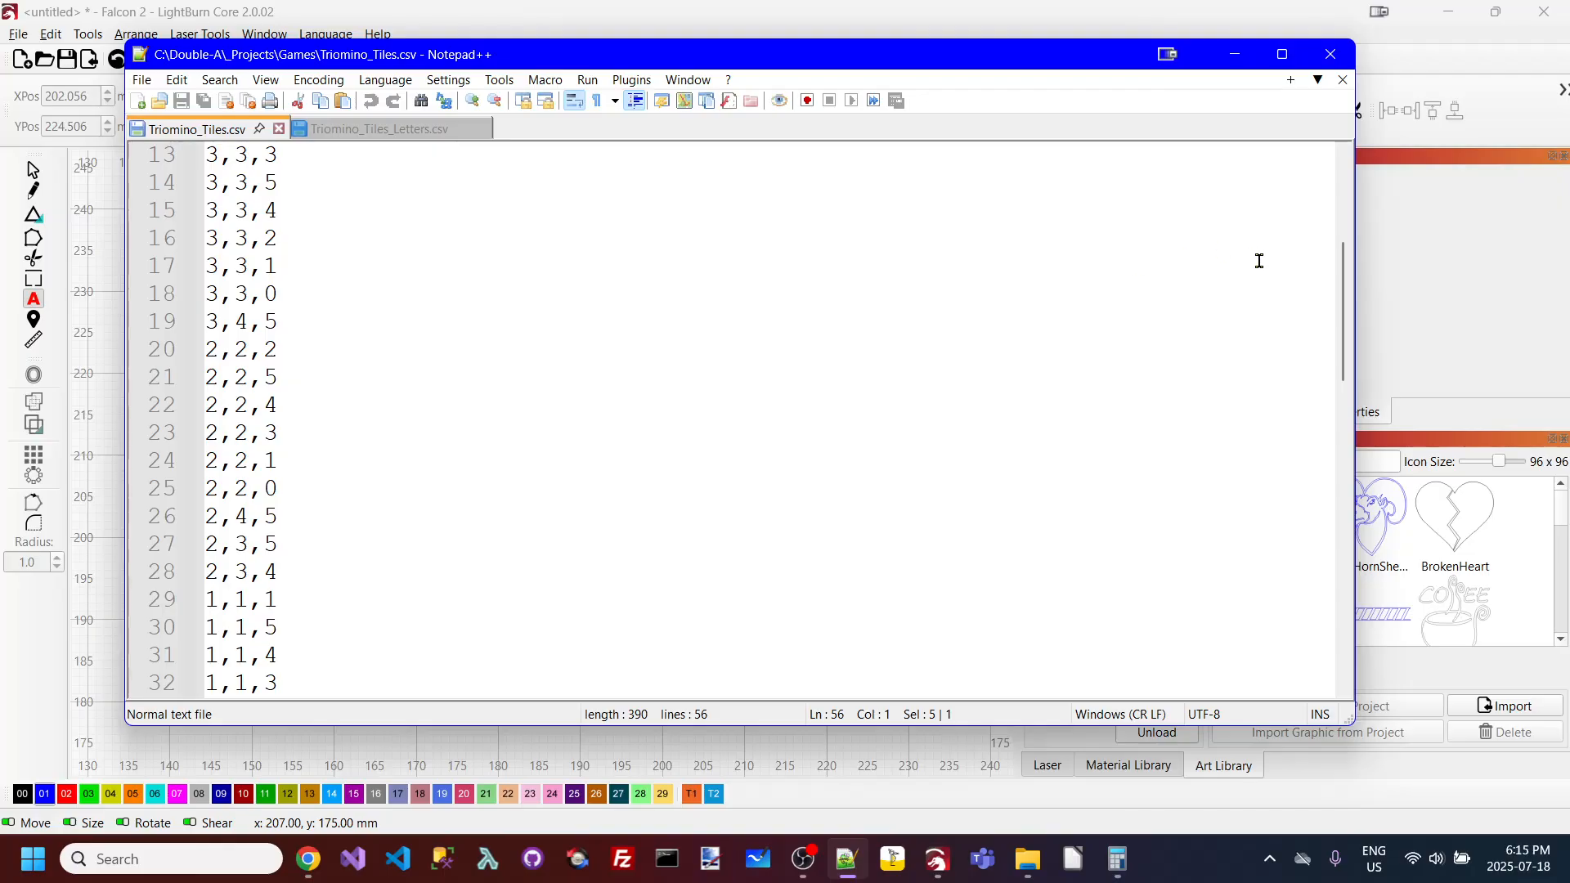
pyautogui.moveTo(1345, 305); pyautogui.dragTo(1345, 167)
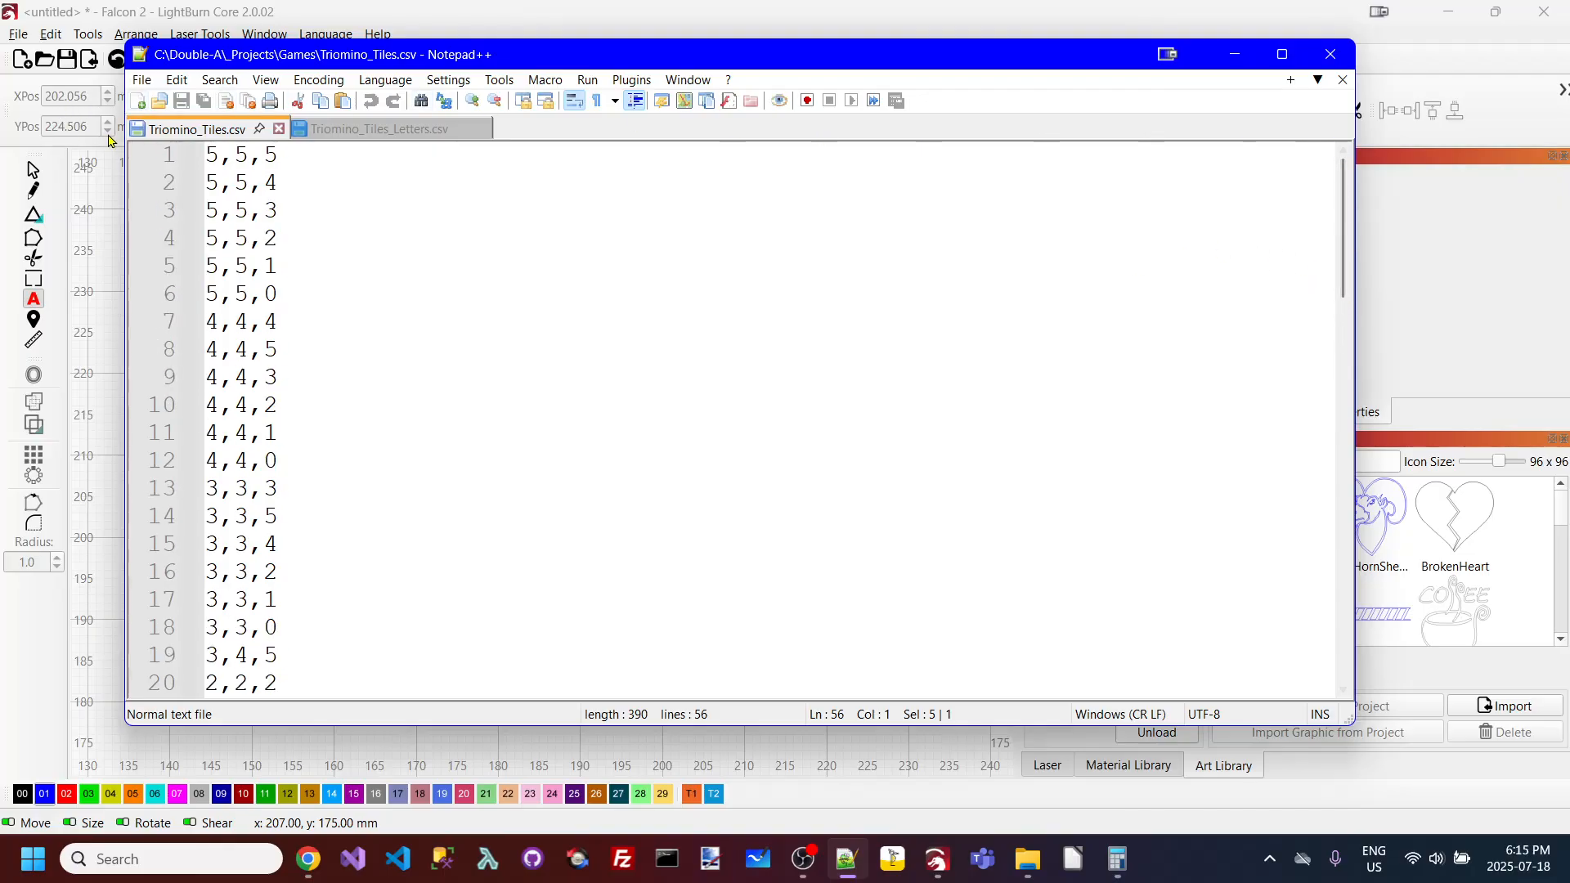
pyautogui.doubleClick(209, 155)
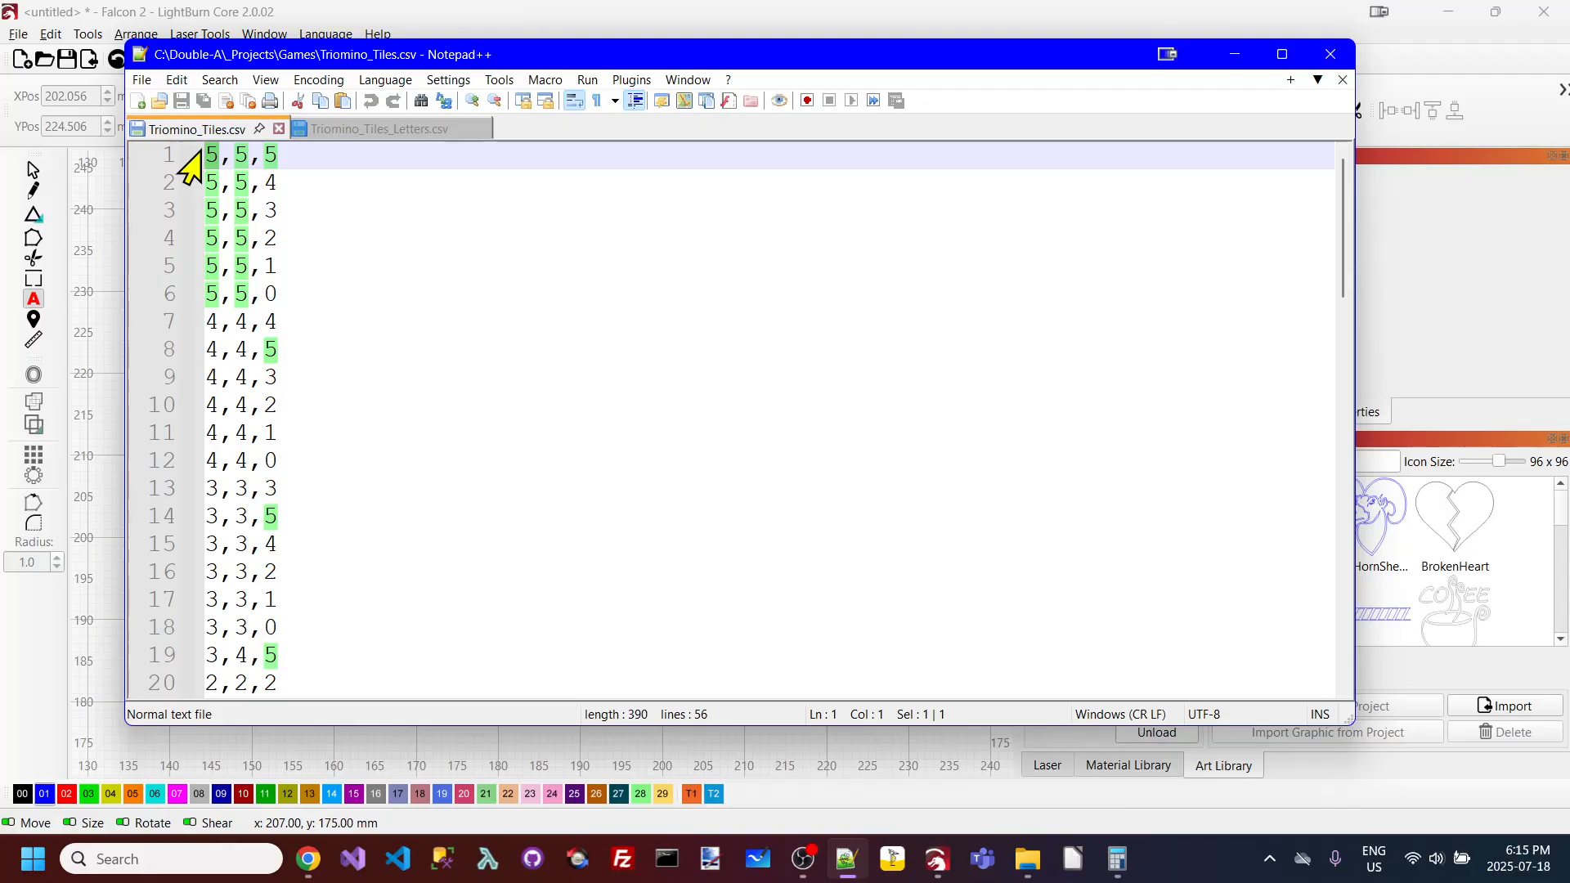
pyautogui.doubleClick(241, 152)
pyautogui.doubleClick(268, 155)
pyautogui.click(1227, 23)
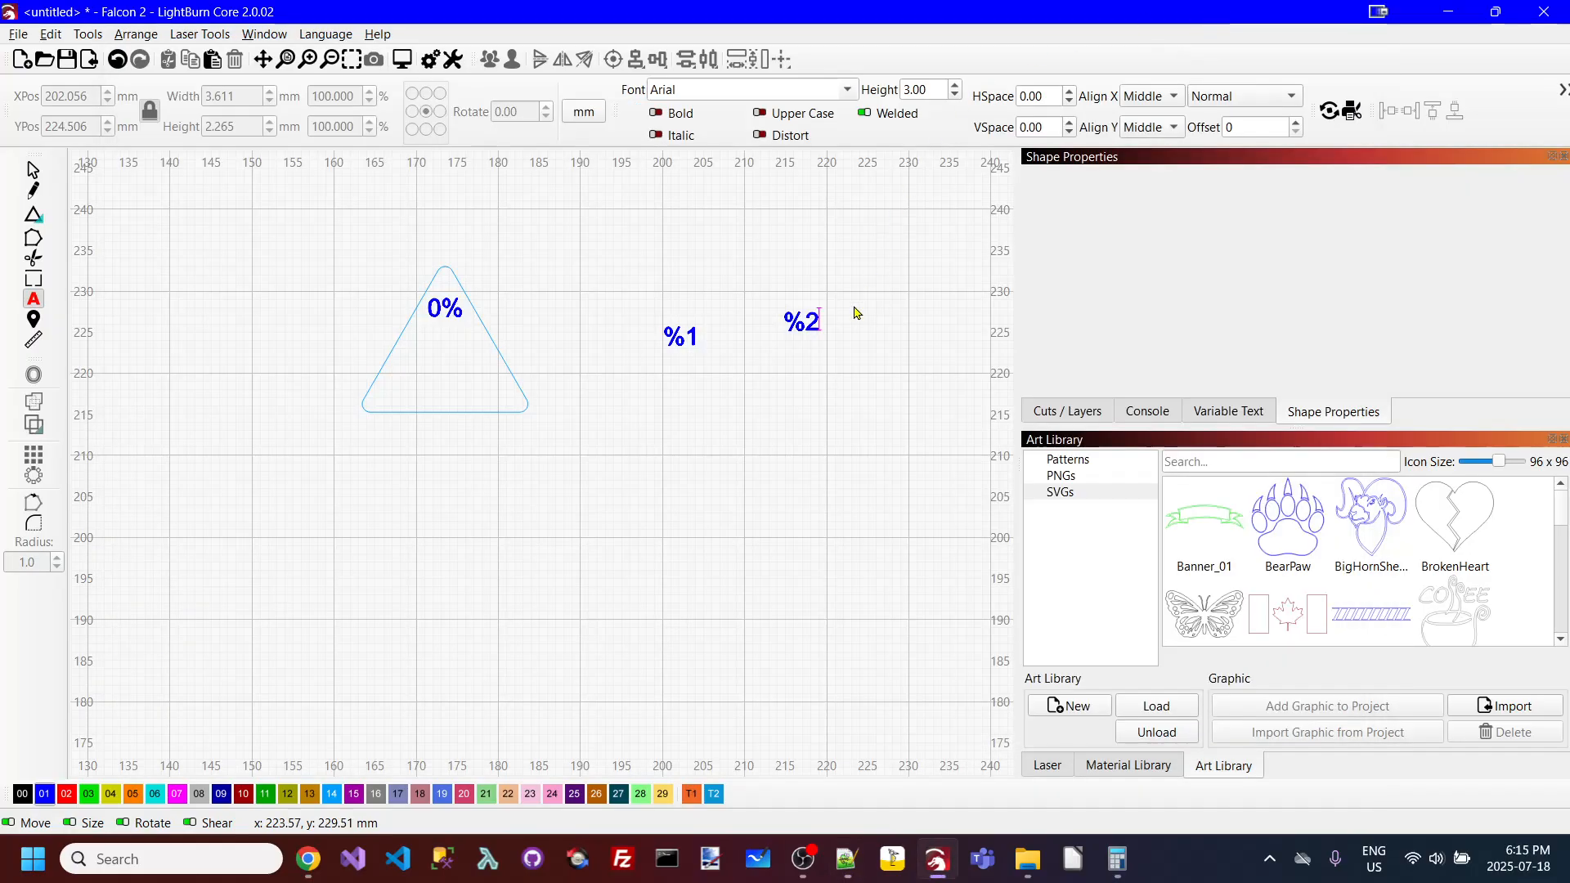
# Step: Move the %1 text into the triangle's lower right corner and rotate it by -60 degrees
pyautogui.click(827, 381)
pyautogui.click(33, 169)
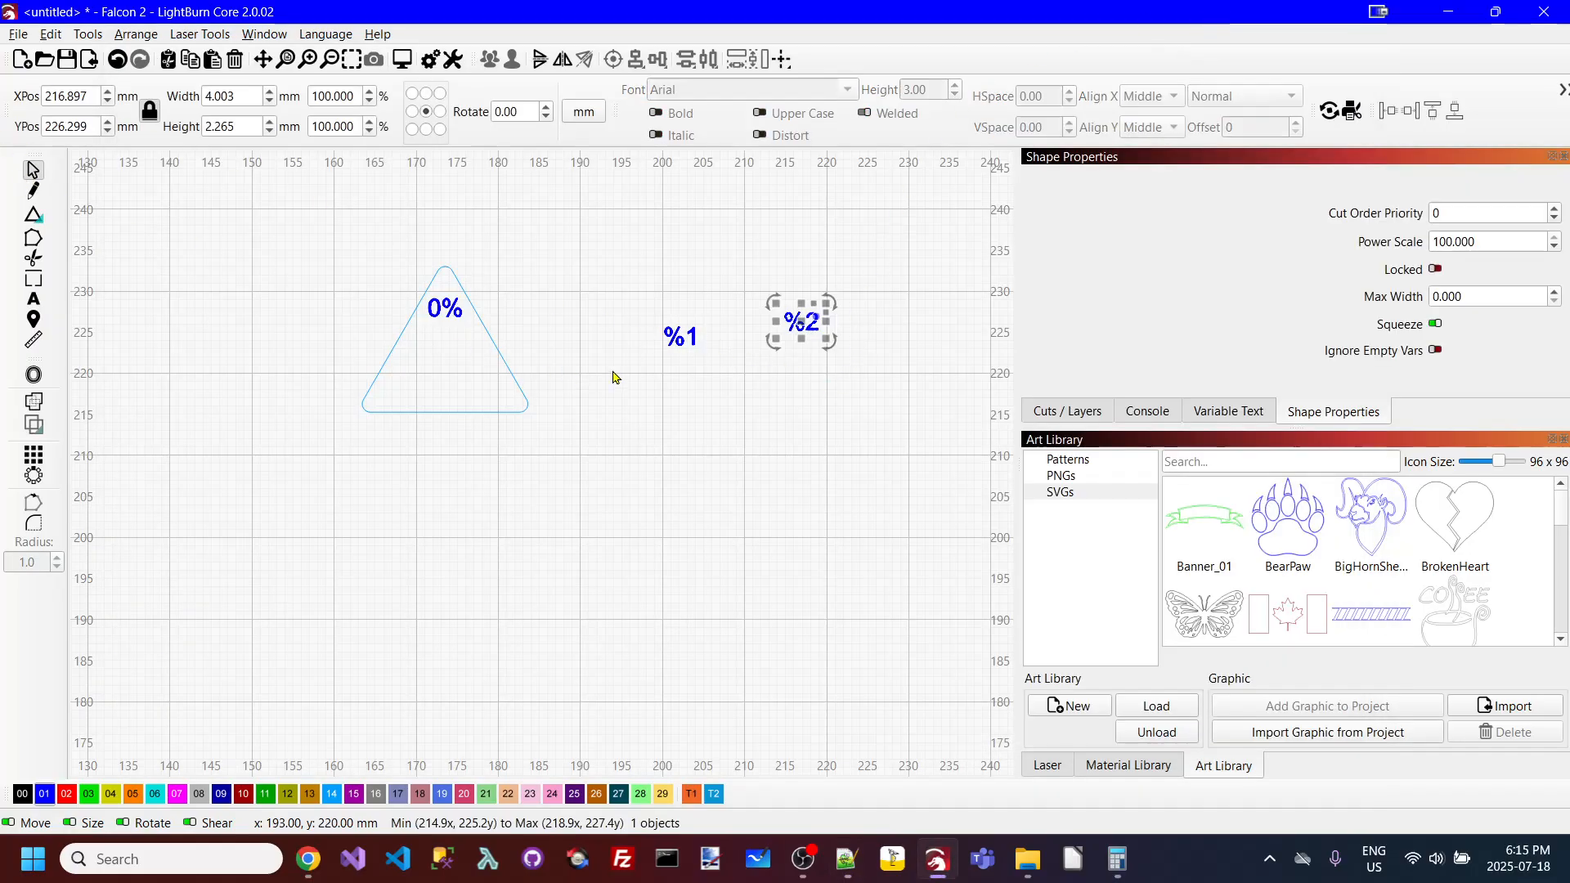
pyautogui.click(683, 339)
pyautogui.moveTo(683, 338); pyautogui.dragTo(496, 400)
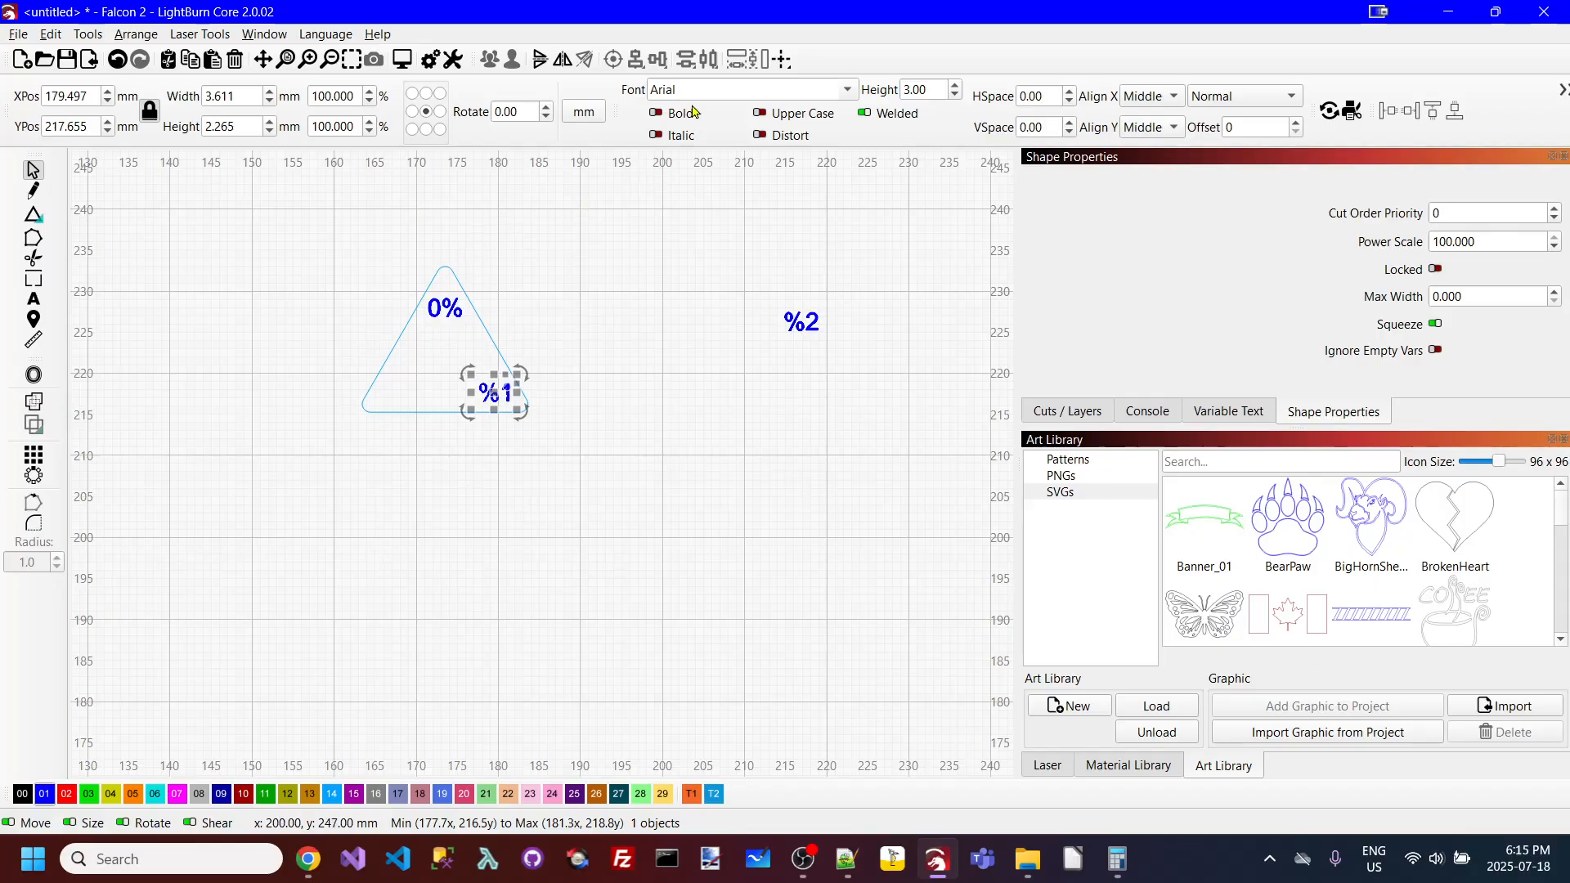
pyautogui.click(521, 104)
pyautogui.write('-60')
pyautogui.press('Return')
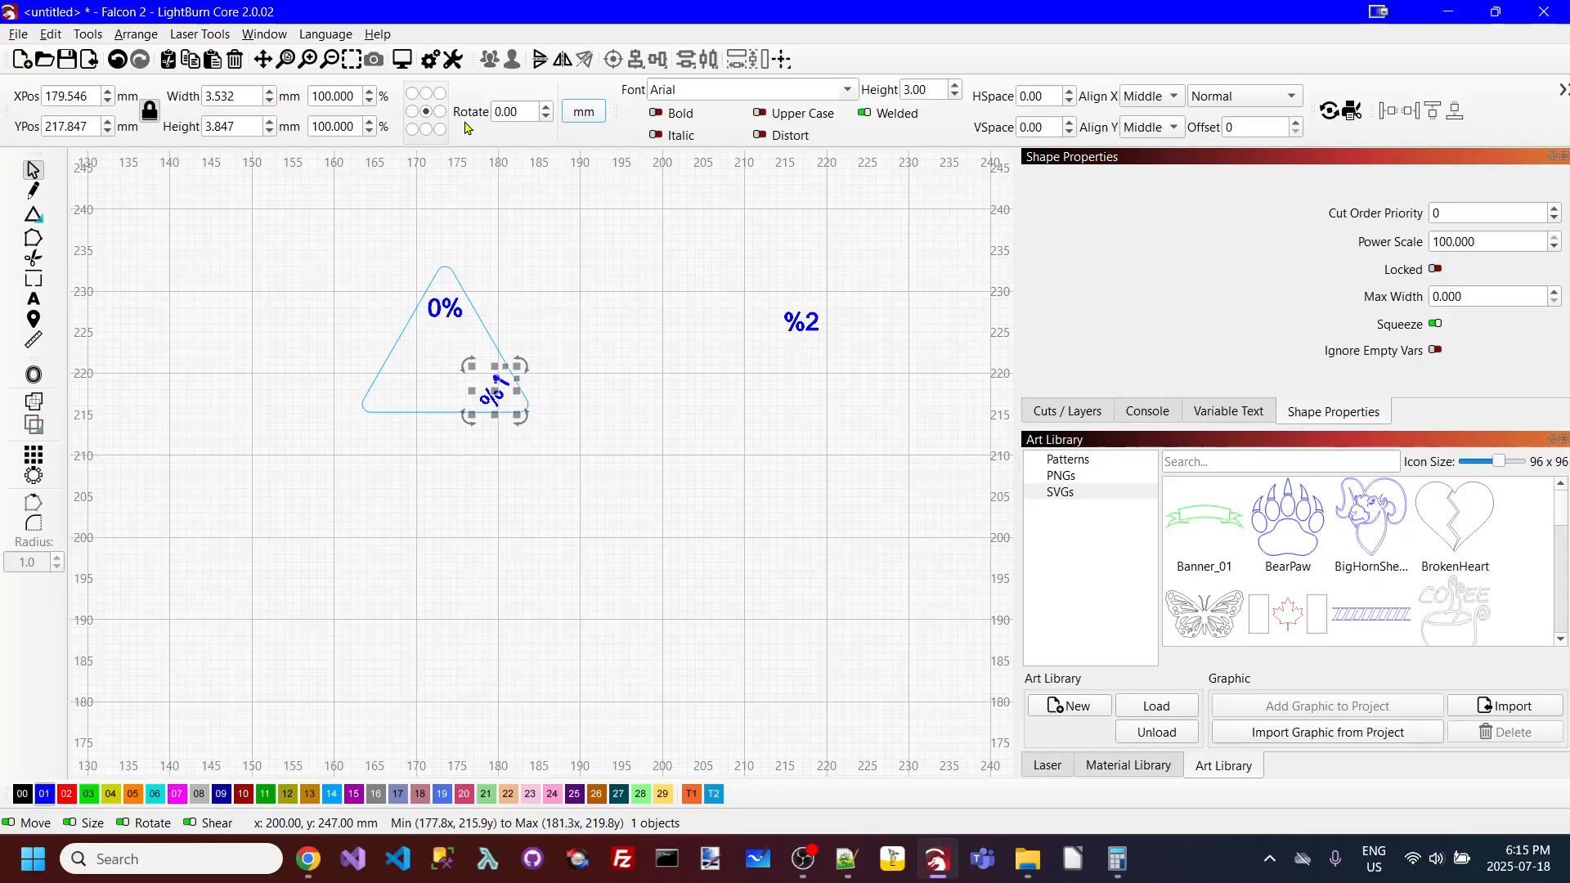
pyautogui.click(606, 398)
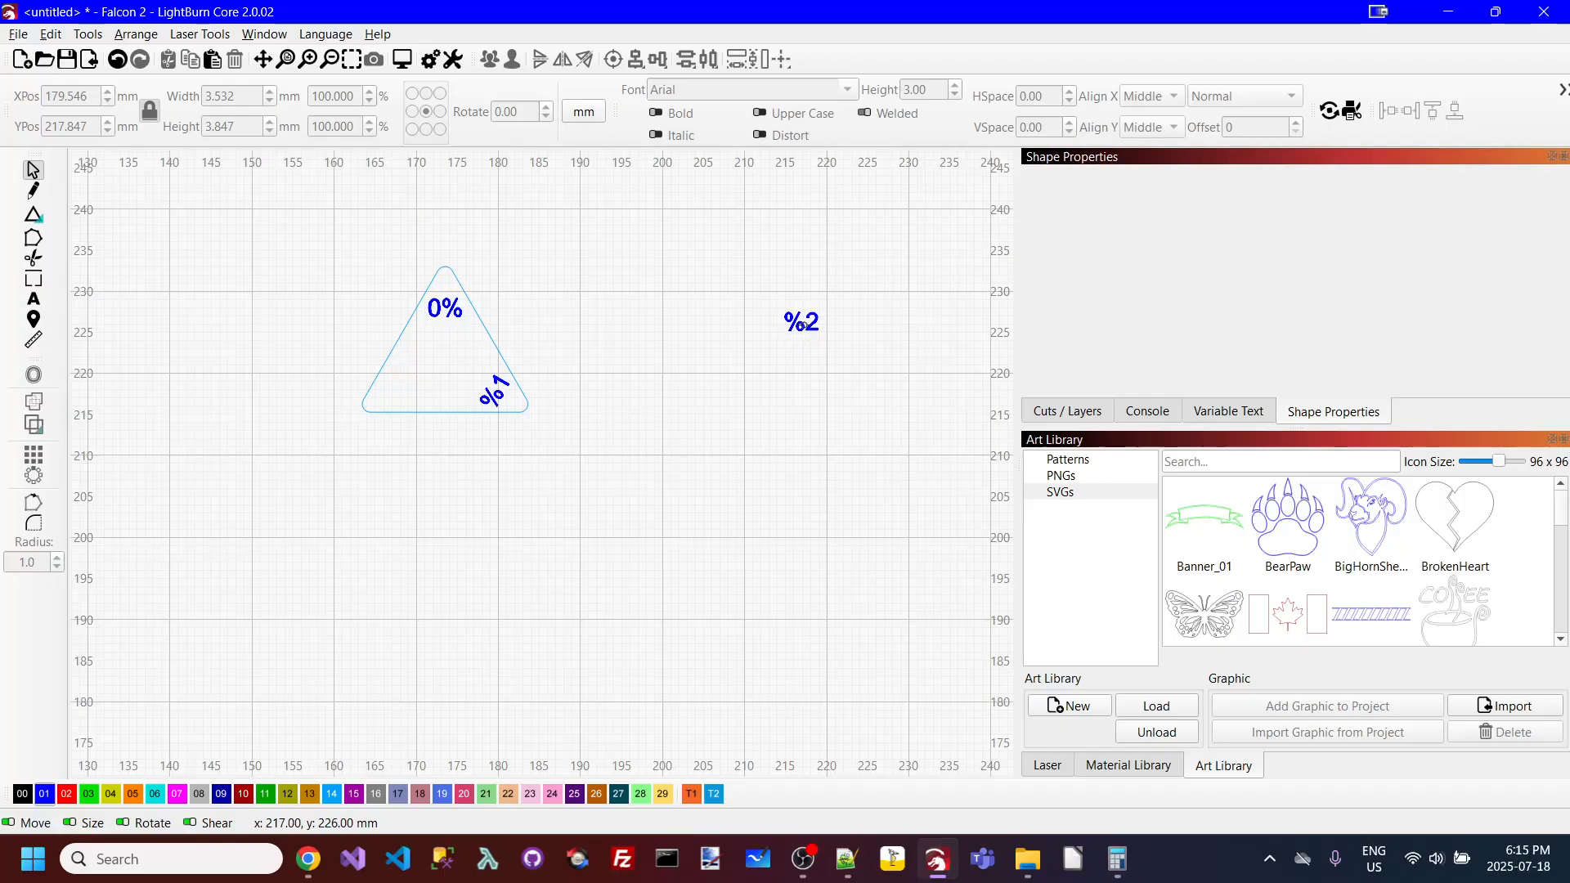
# Step: Move the %2 text into the triangle's lower left corner and rotate it by 60 degrees
pyautogui.click(781, 330)
pyautogui.moveTo(782, 330); pyautogui.dragTo(406, 399)
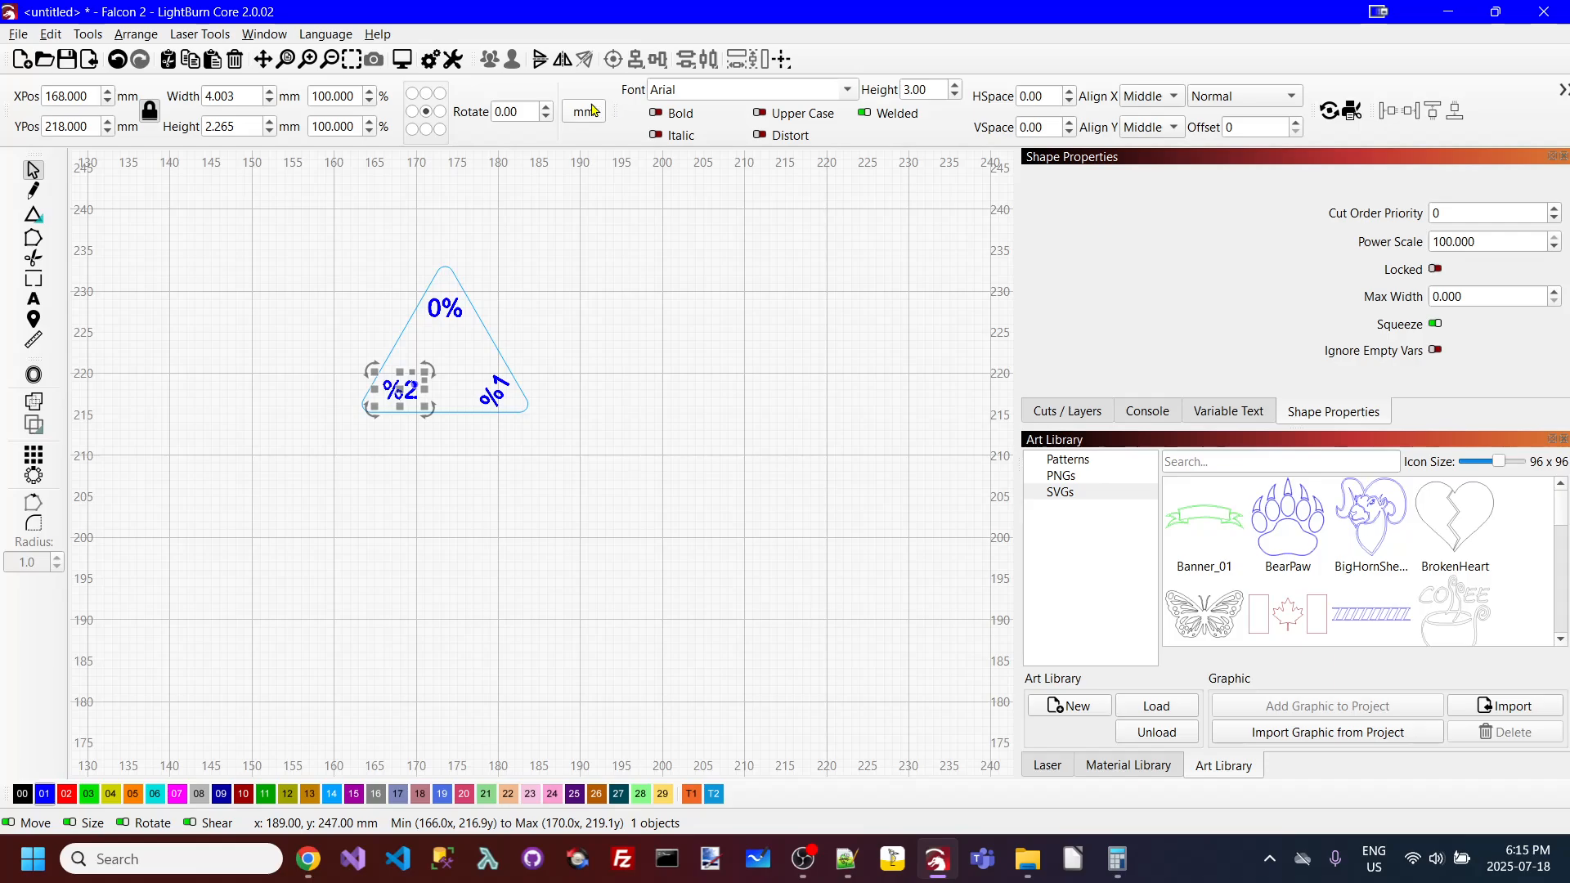
pyautogui.click(521, 109)
pyautogui.write('60')
pyautogui.press('Return')
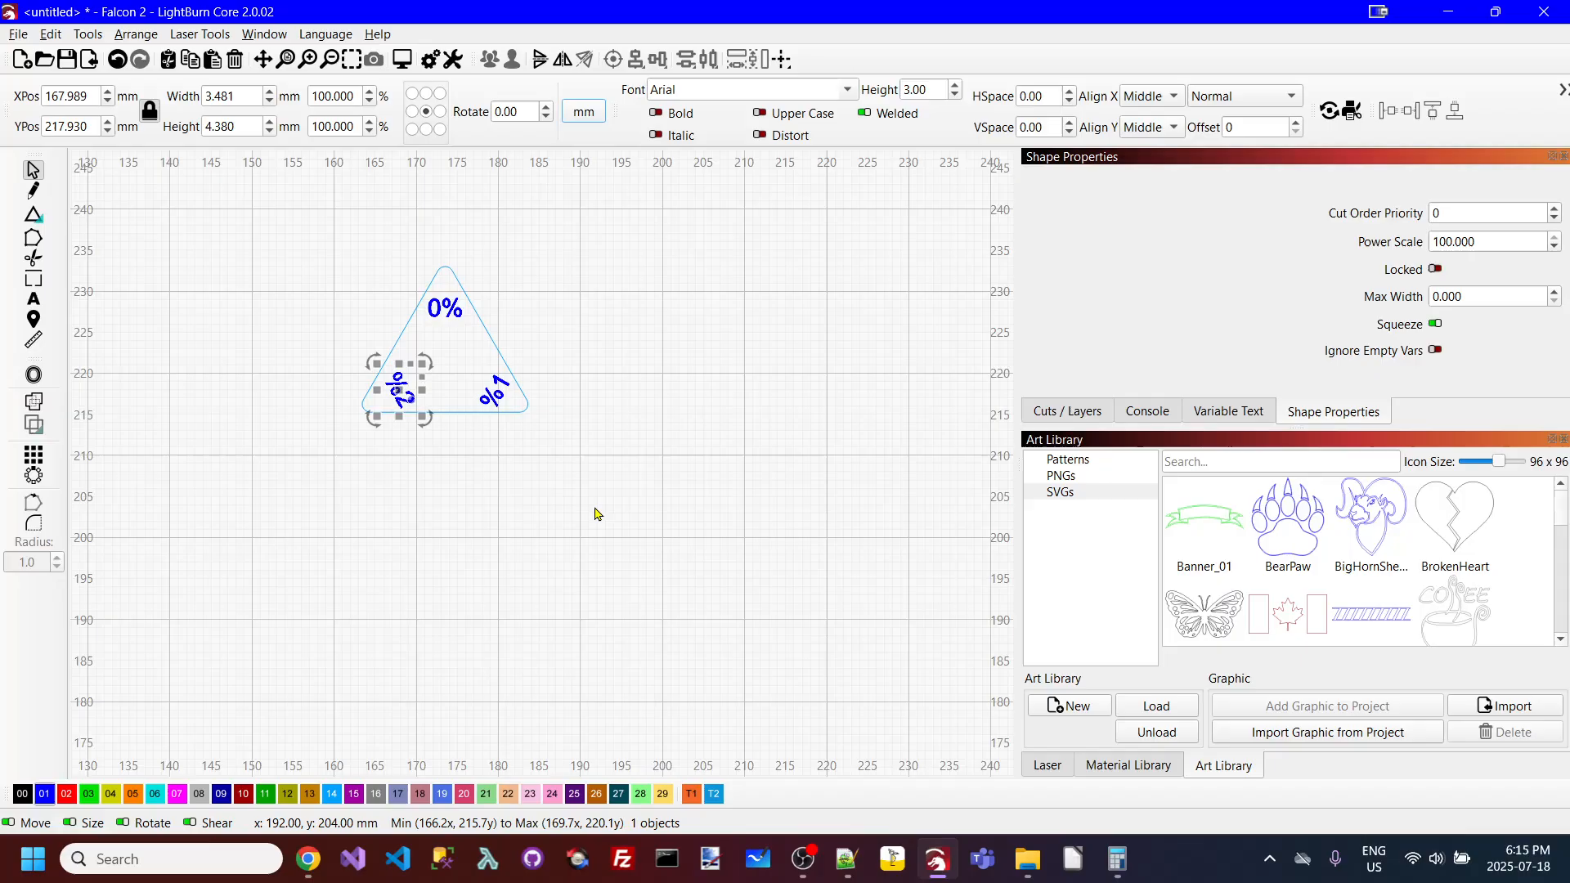
pyautogui.click(521, 447)
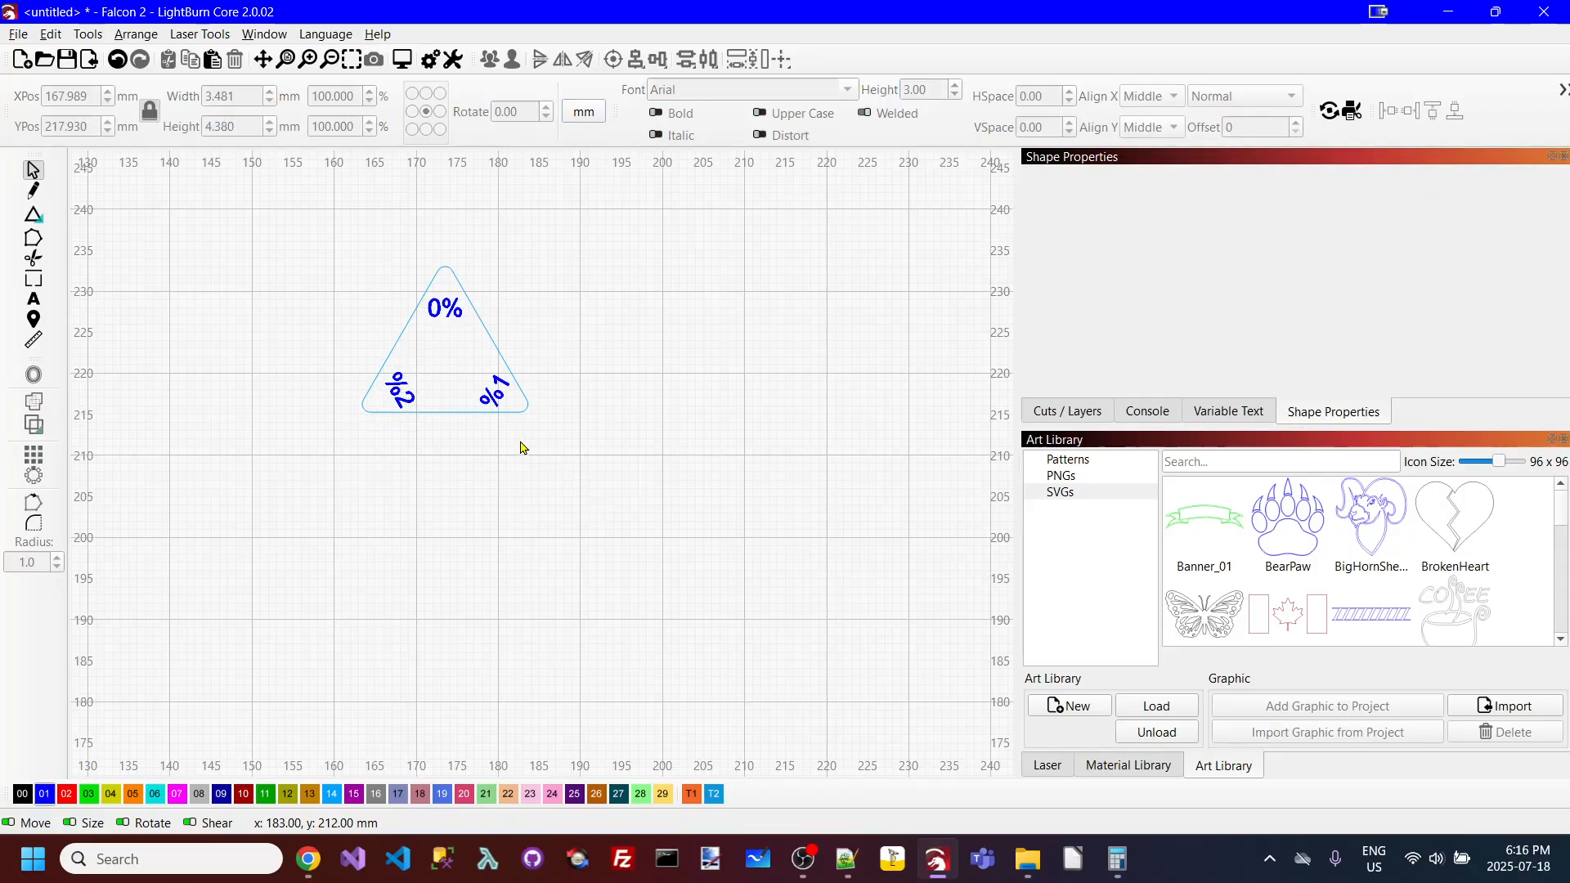
# Step: Align the %1 and %2 texts with each other at the same height
pyautogui.click(497, 406)
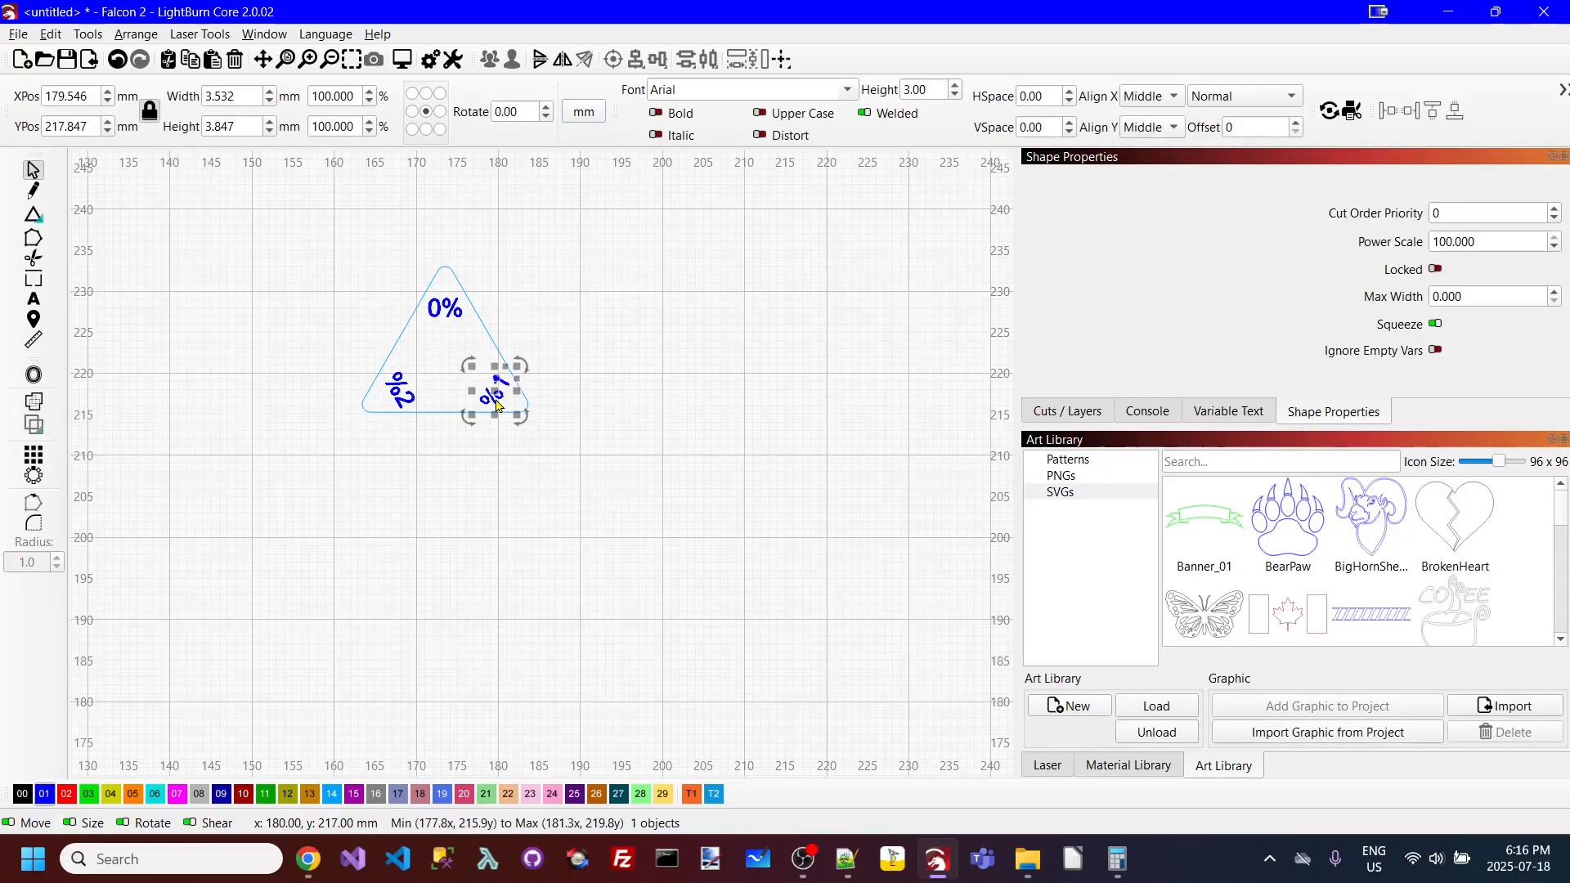
pyautogui.keyDown('shift'); pyautogui.click(401, 394); pyautogui.keyUp('shift')
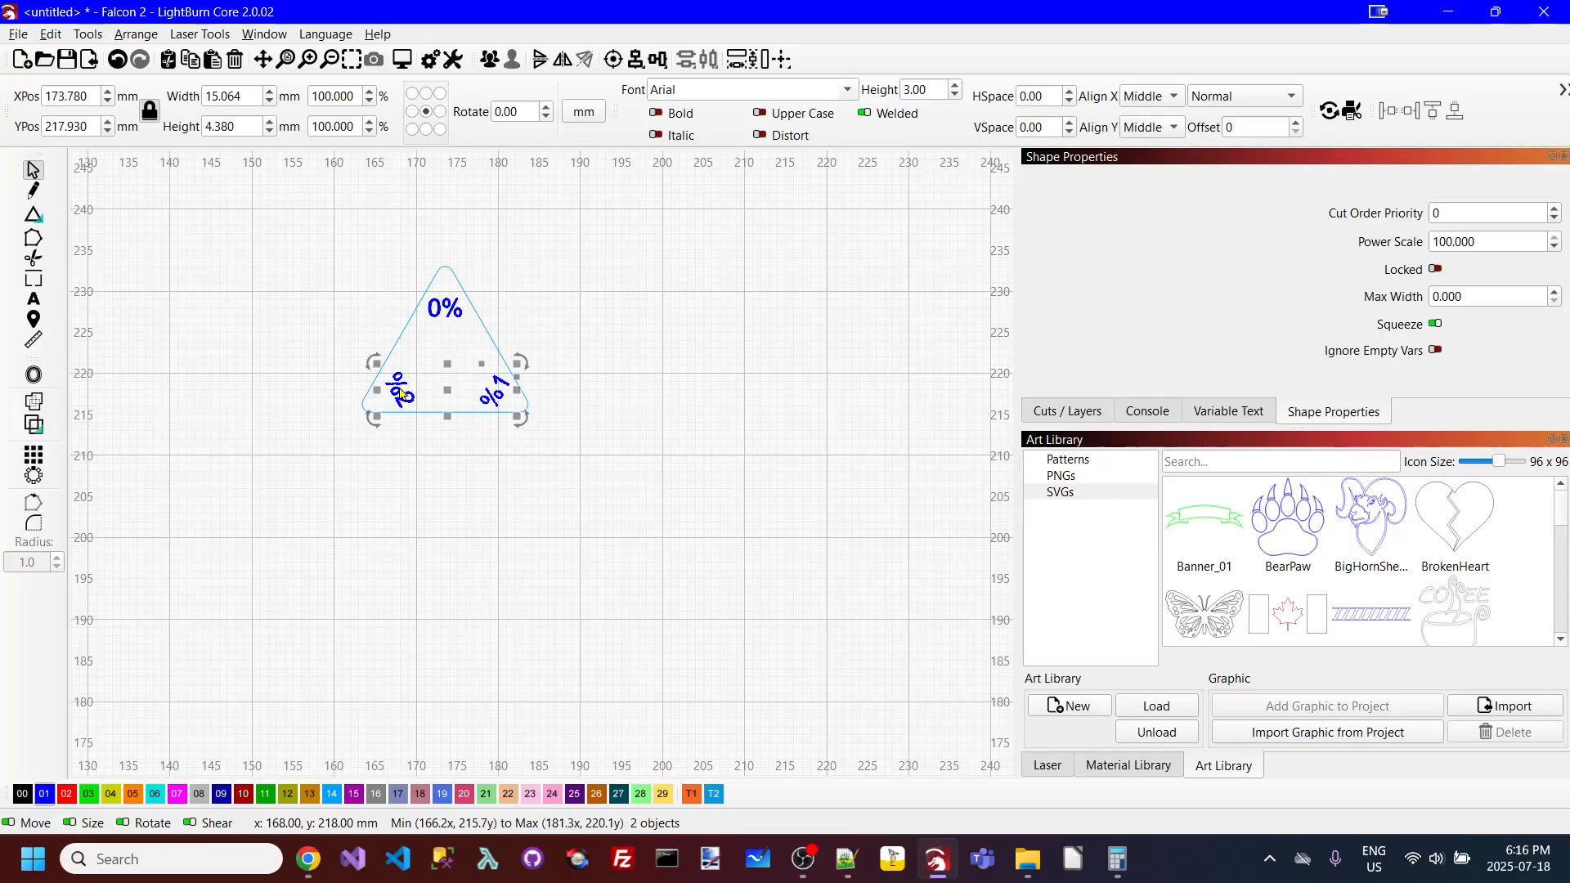
pyautogui.click(686, 62)
pyautogui.click(702, 88)
pyautogui.click(698, 265)
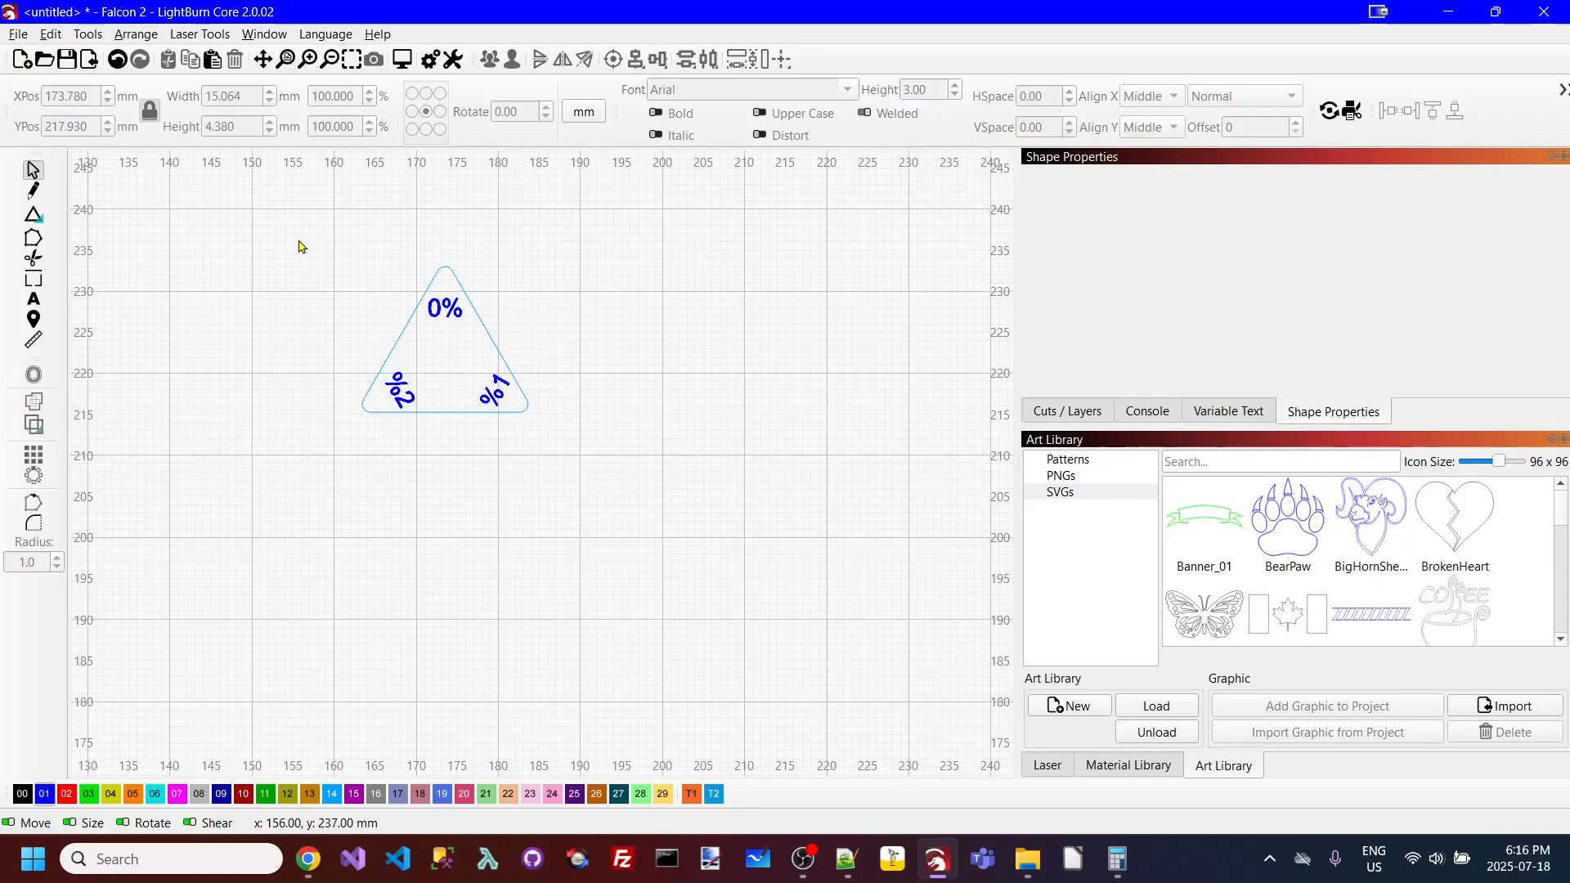
# Step: Rotate the triangle together with its three corner texts by 60 degrees
pyautogui.moveTo(299, 246); pyautogui.dragTo(626, 507)
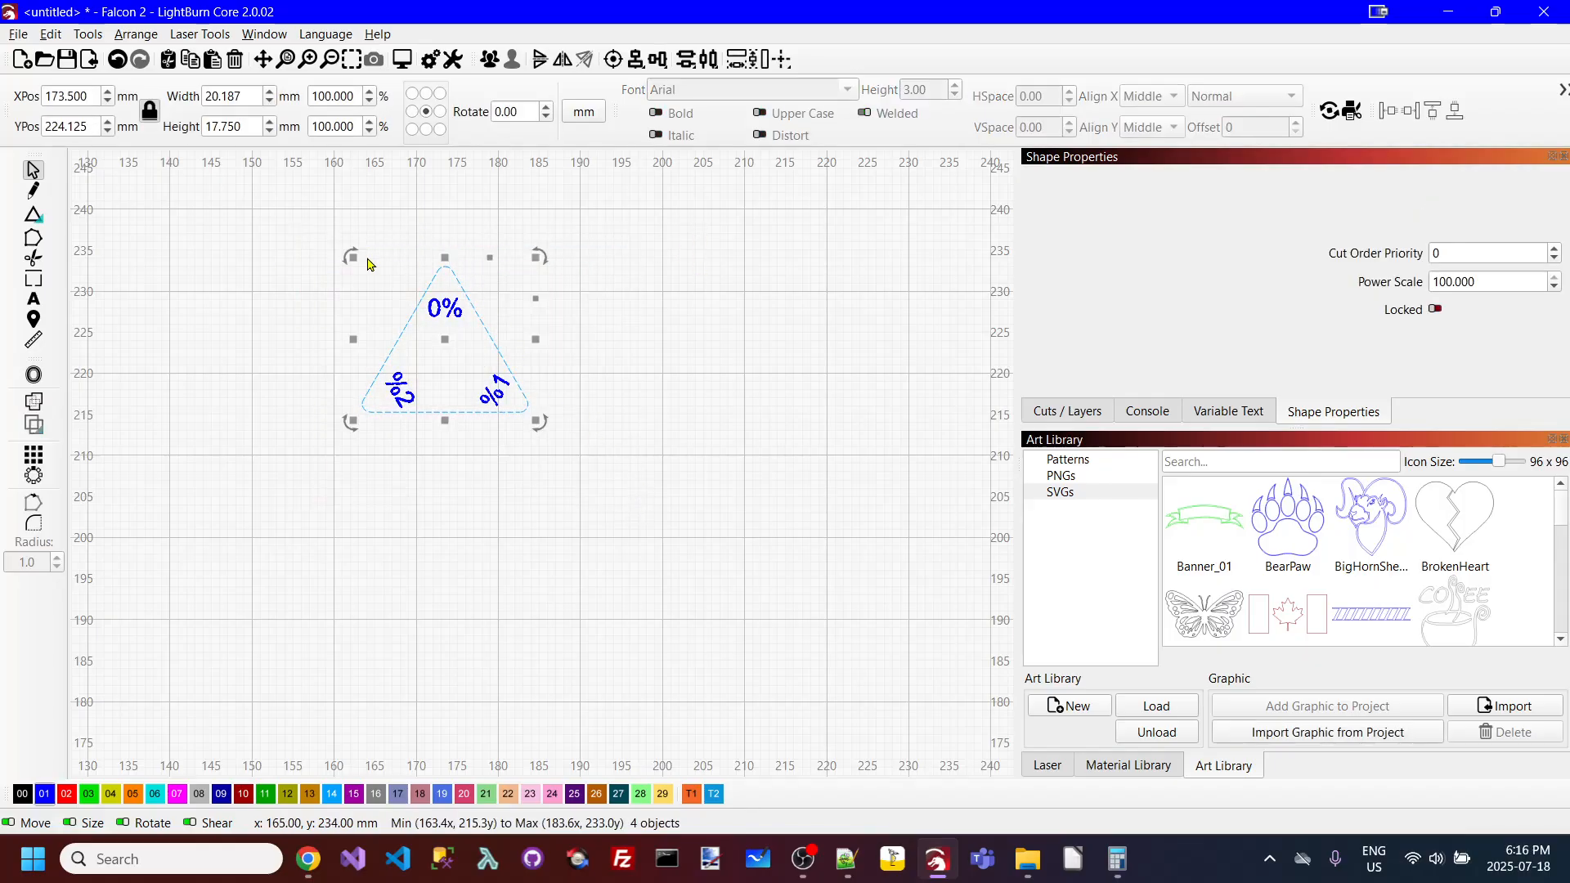
pyautogui.moveTo(526, 112); pyautogui.dragTo(452, 108)
pyautogui.write('60')
pyautogui.press('Tab')
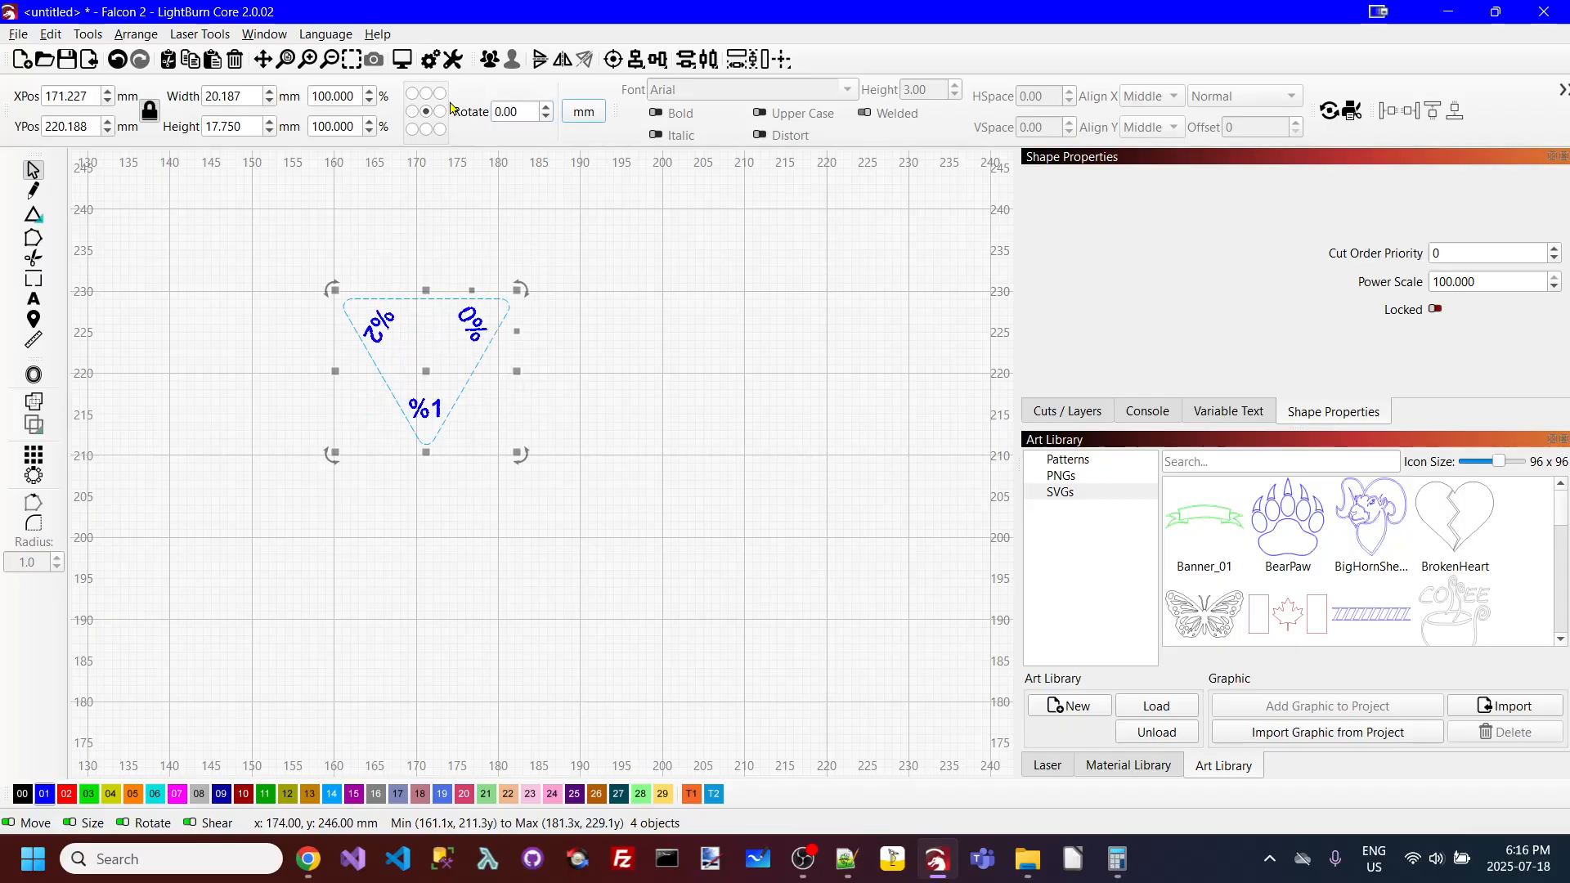
pyautogui.click(528, 398)
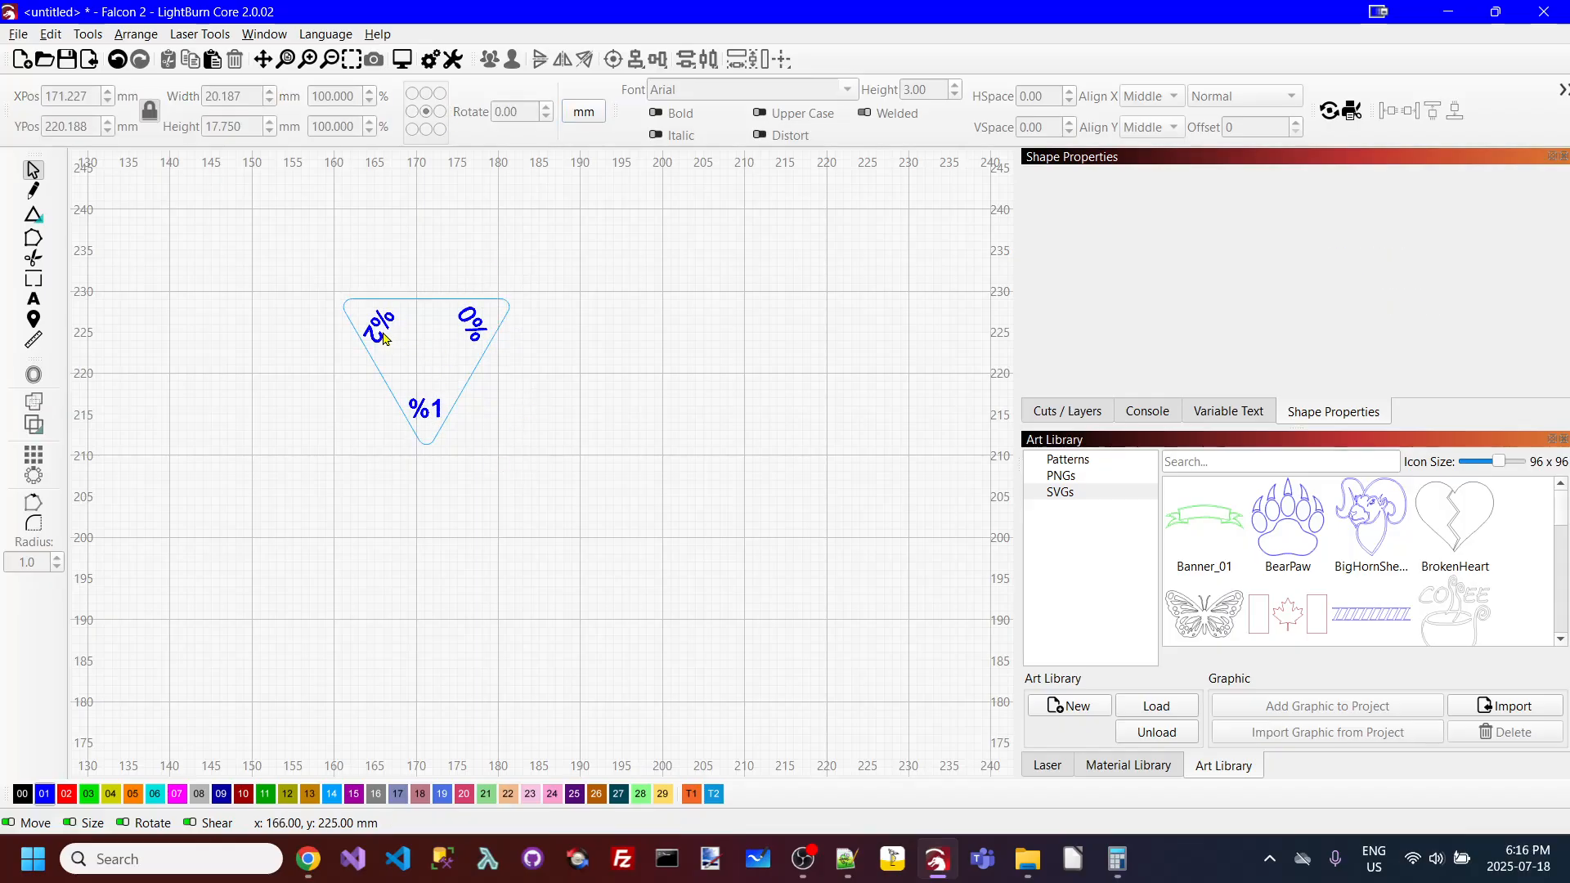
# Step: Align the %0 and %2 texts with each other at the same height
pyautogui.click(474, 327)
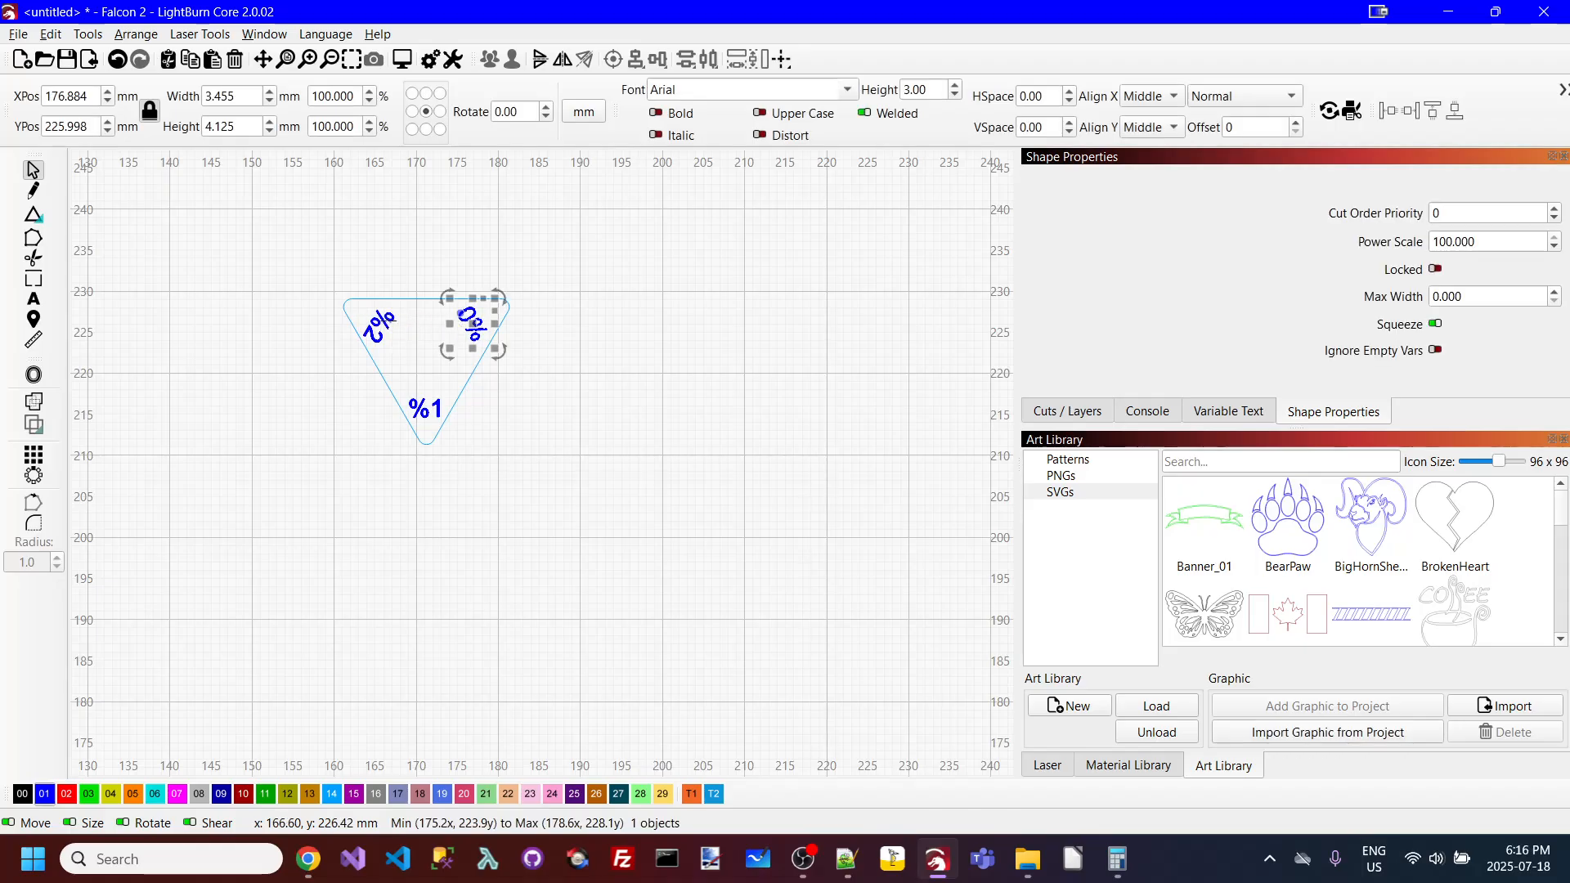
pyautogui.keyDown('shift'); pyautogui.click(375, 327); pyautogui.keyUp('shift')
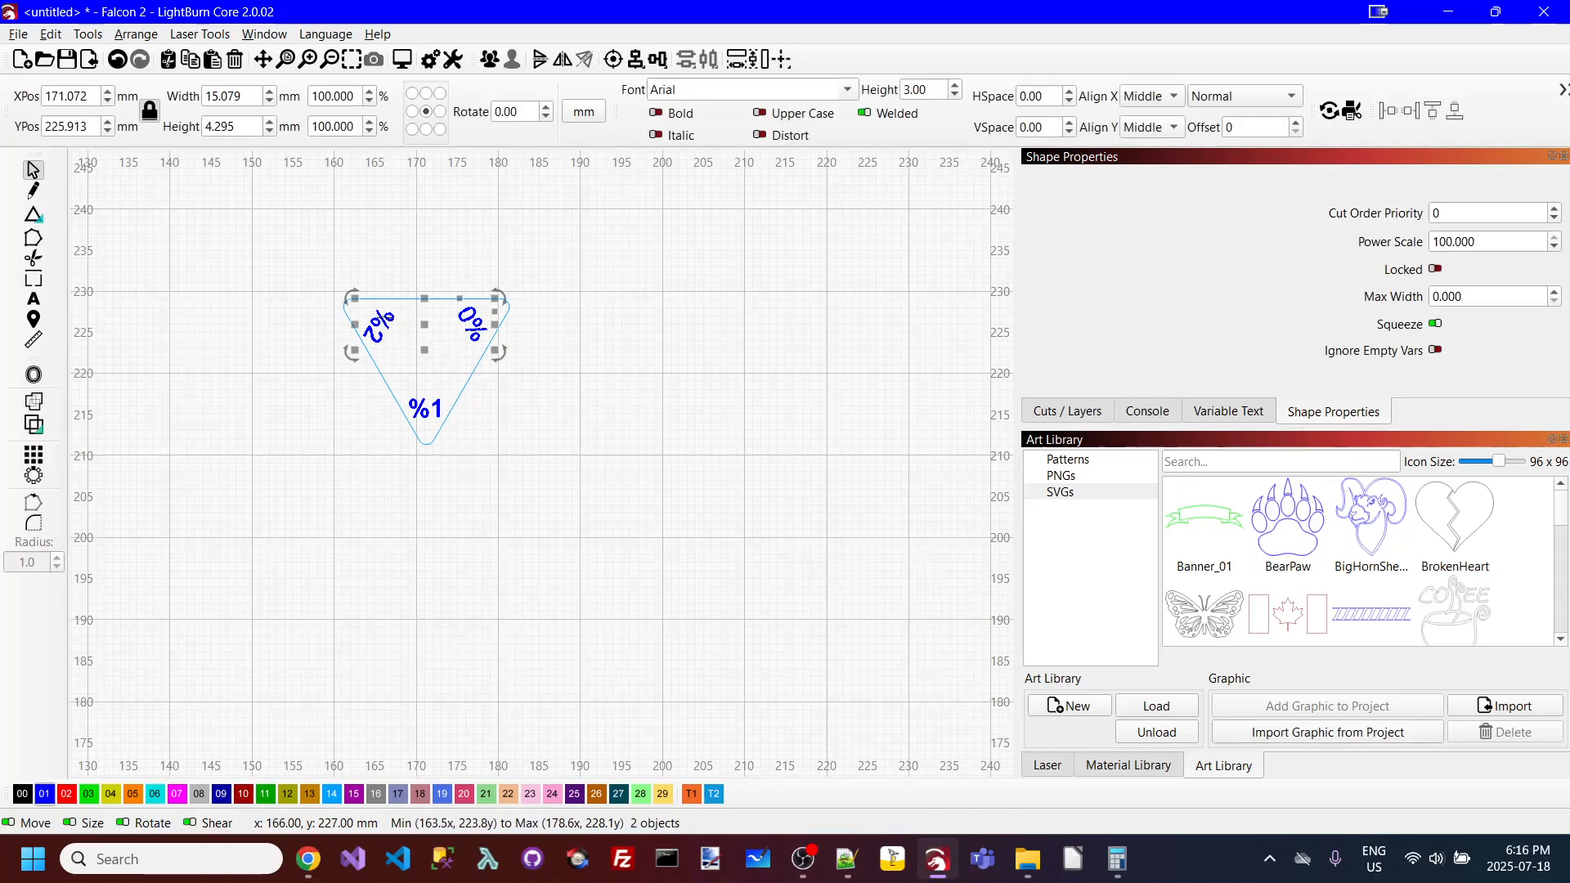
pyautogui.click(660, 61)
pyautogui.click(705, 100)
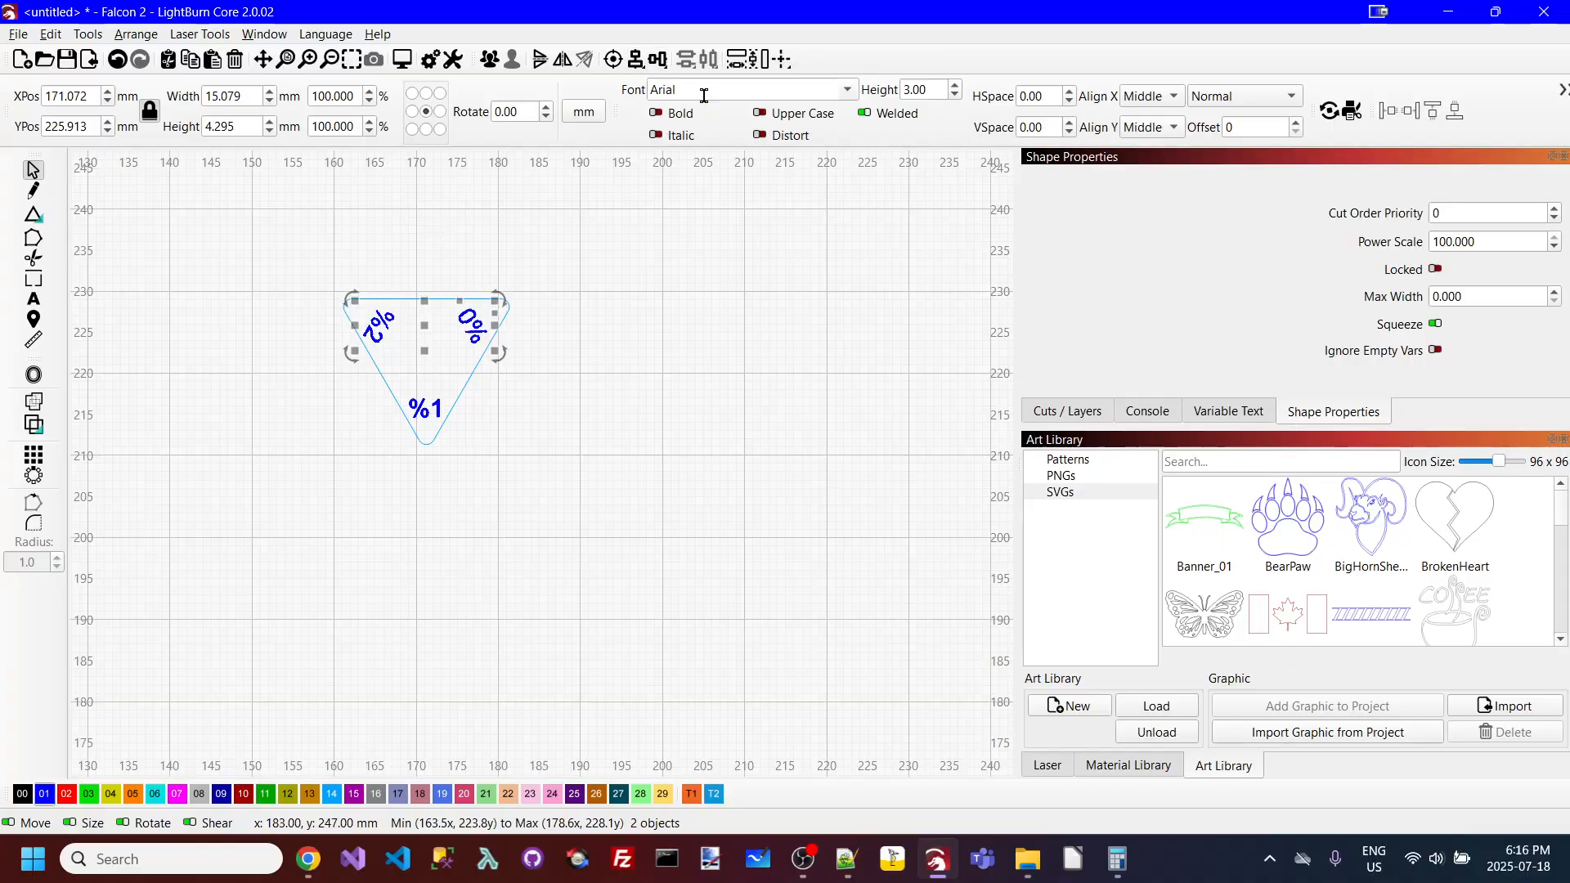
pyautogui.click(681, 232)
# Step: Rotate the triangle and all three of its corner texts by 60 degrees
pyautogui.moveTo(291, 230); pyautogui.dragTo(657, 530)
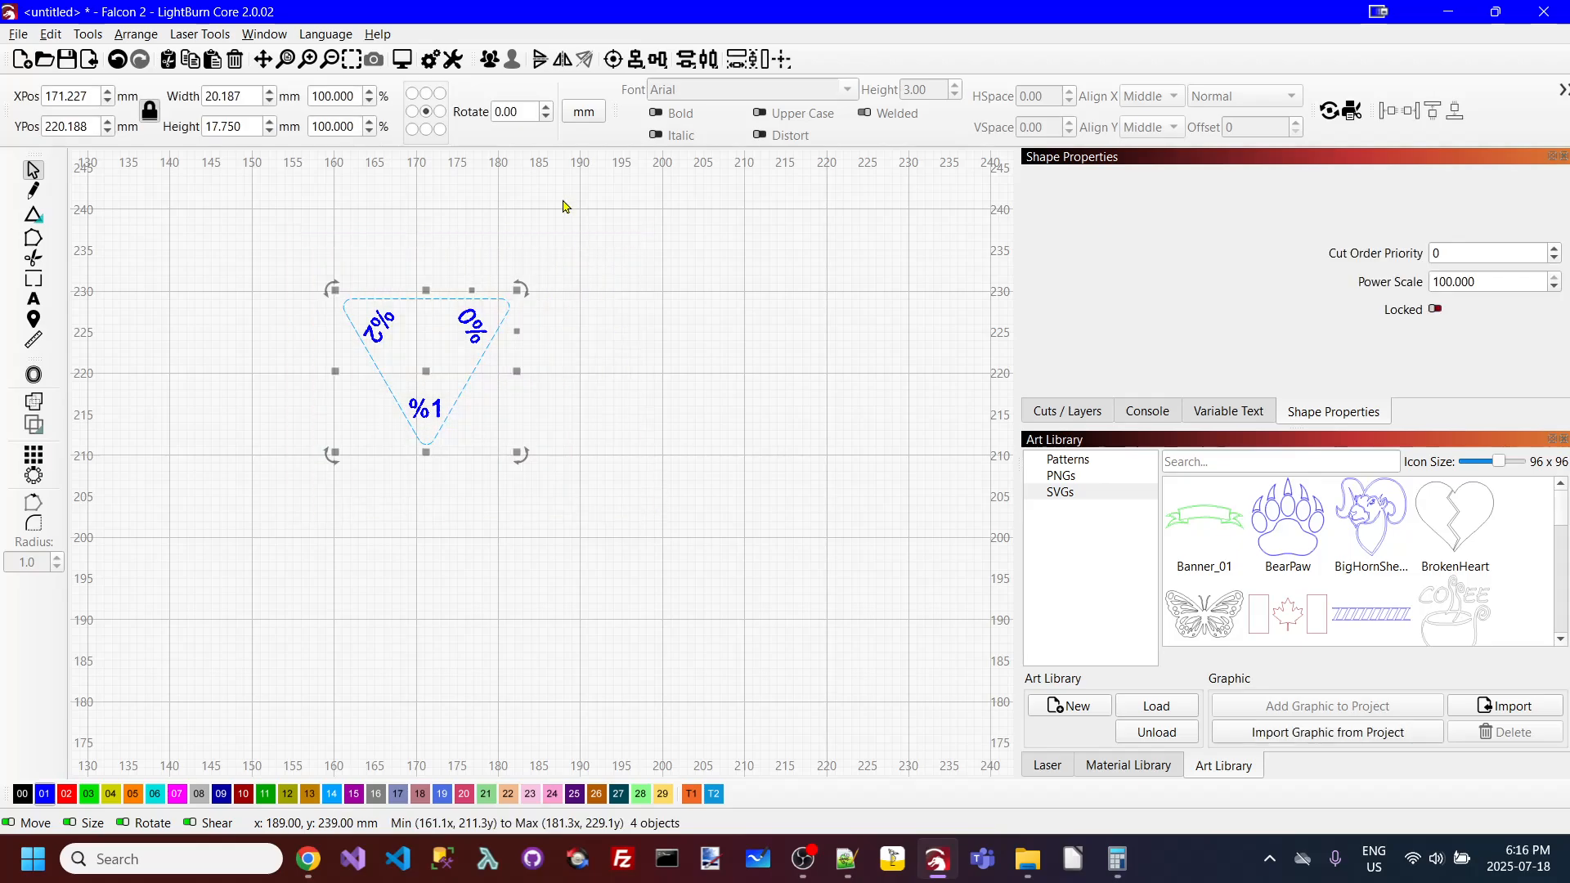
pyautogui.doubleClick(528, 114)
pyautogui.write('60')
pyautogui.press('Return')
pyautogui.click(642, 361)
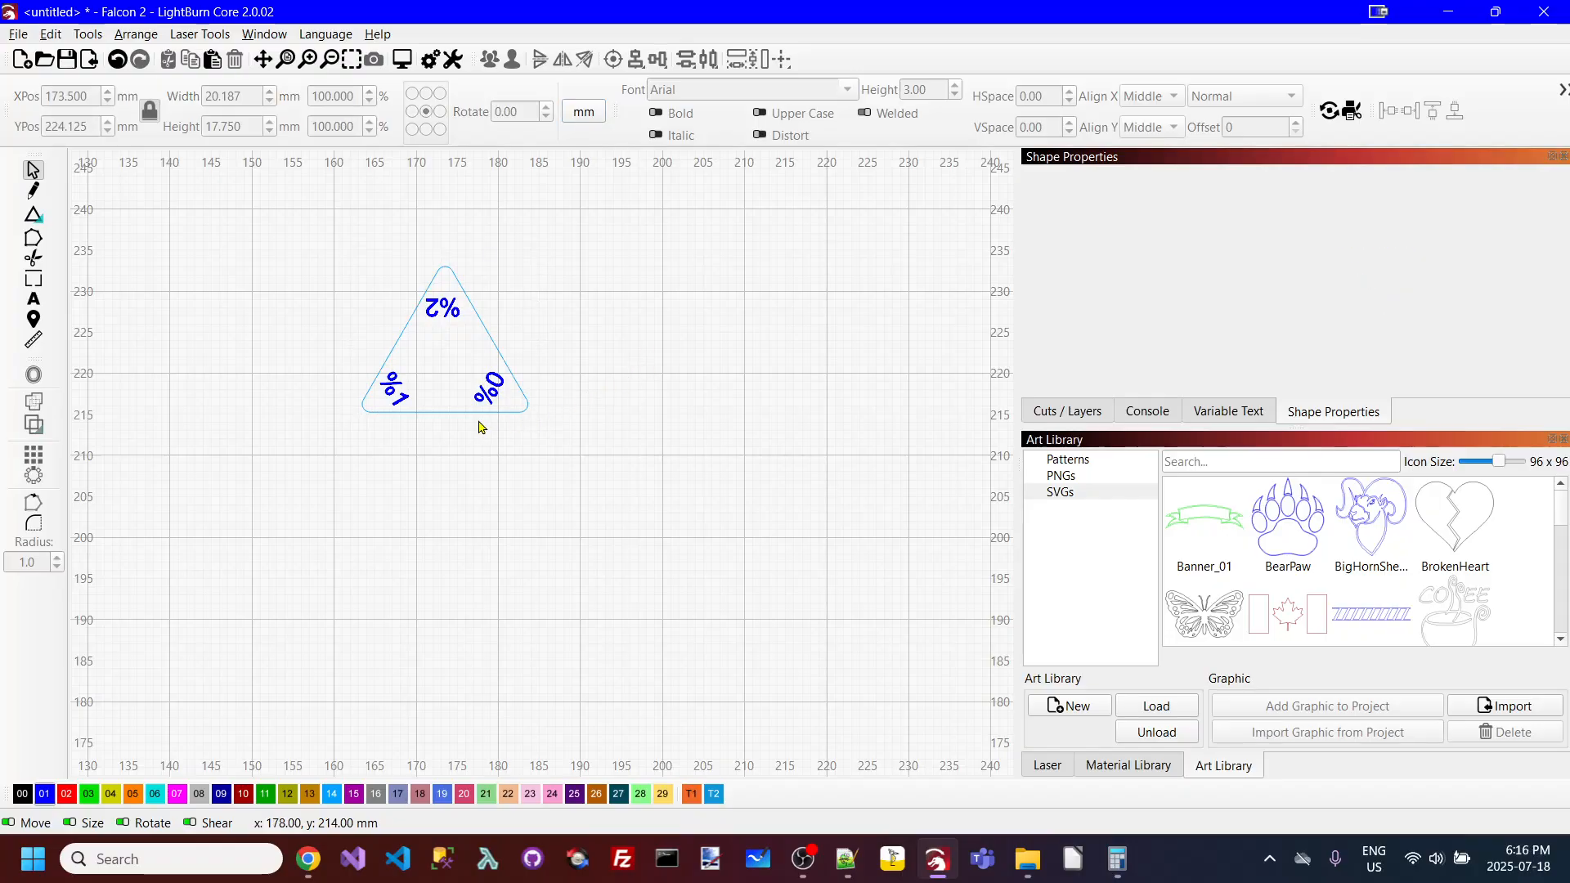
# Step: Align the %1 and %0 texts with each other at the same height
pyautogui.click(394, 389)
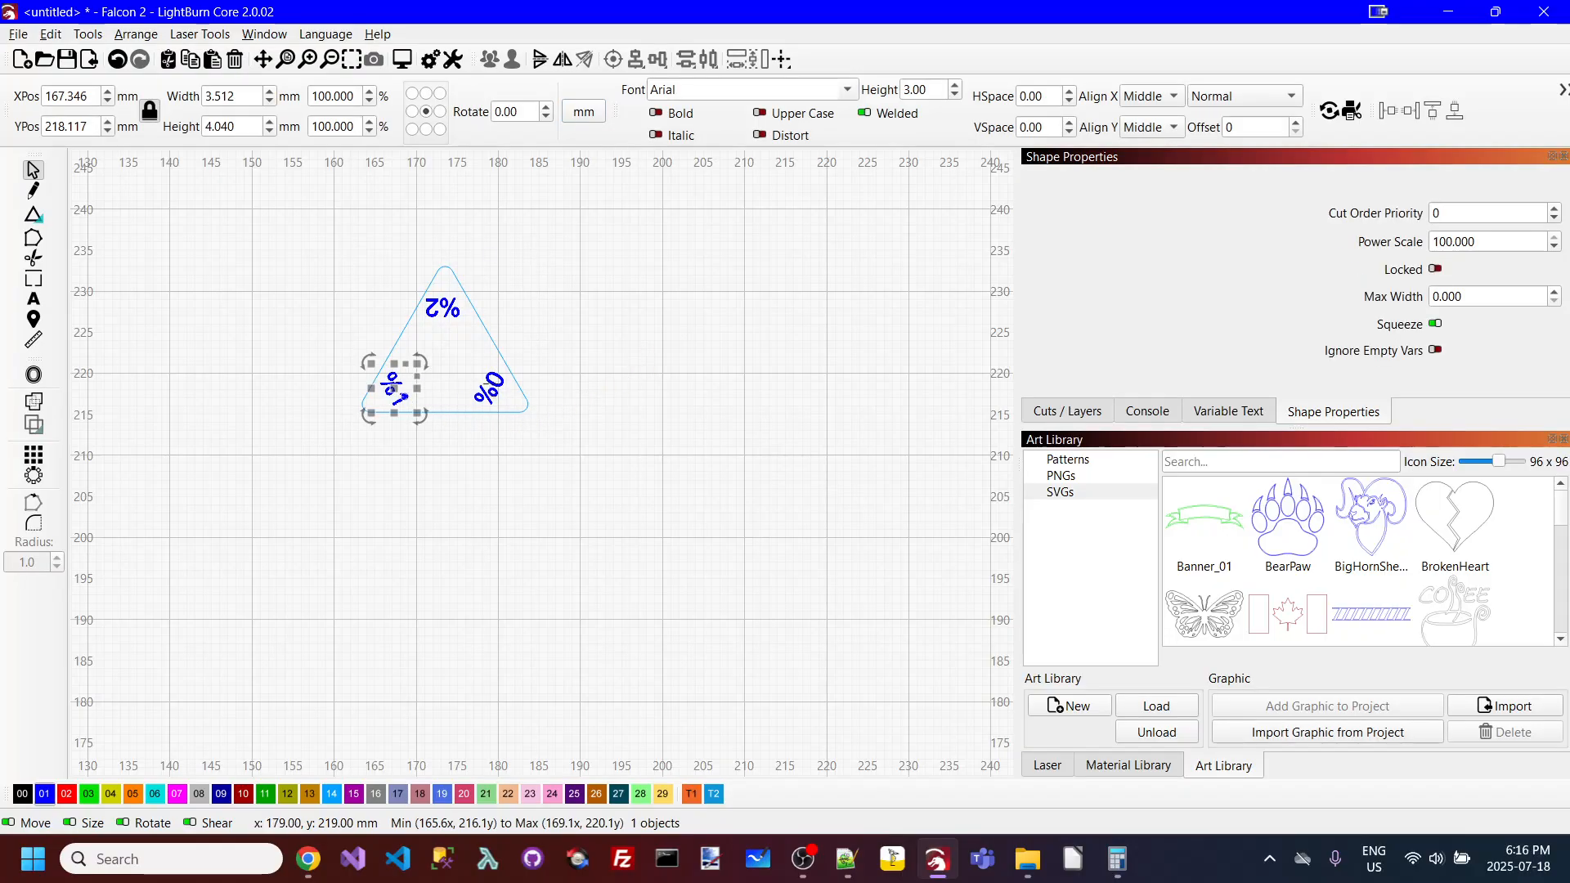
pyautogui.keyDown('shift'); pyautogui.click(491, 386); pyautogui.keyUp('shift')
pyautogui.click(536, 389)
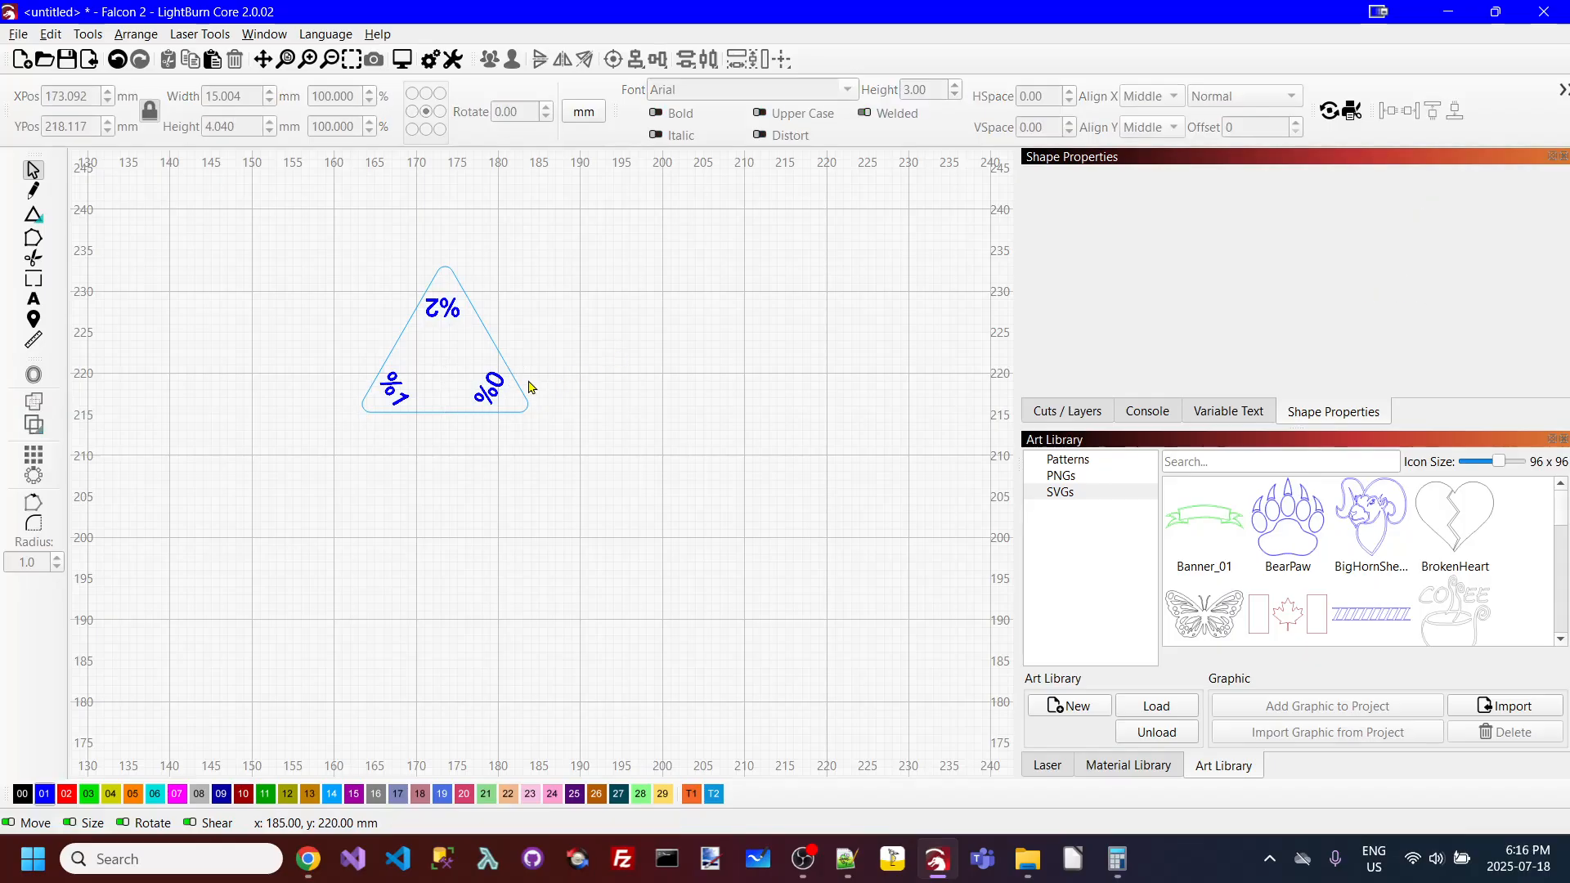
pyautogui.click(396, 385)
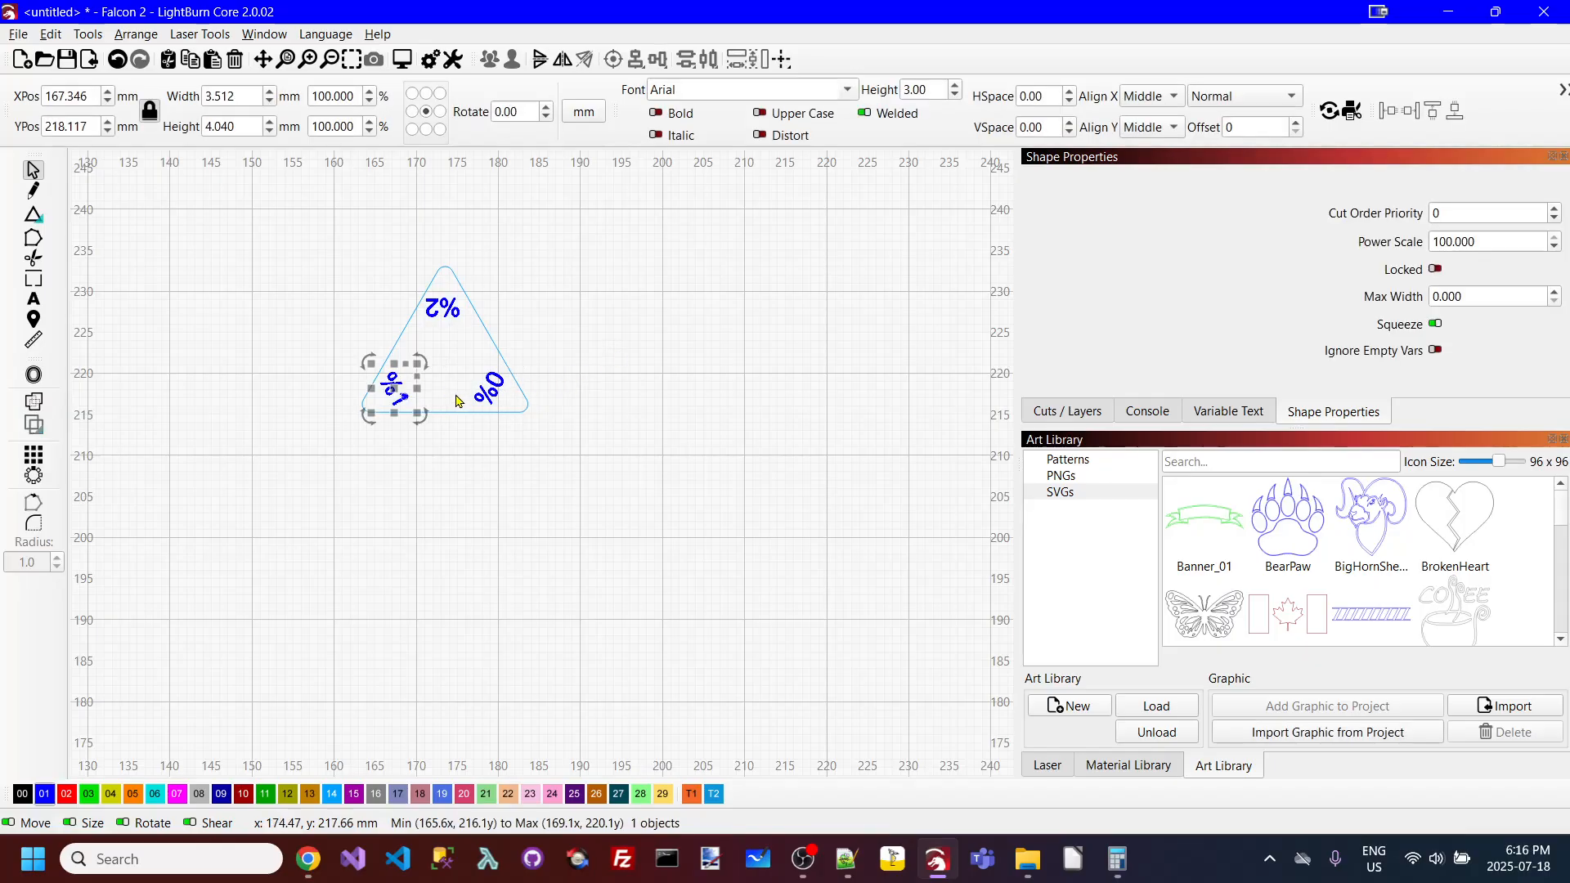
pyautogui.keyDown('shift'); pyautogui.click(494, 391); pyautogui.keyUp('shift')
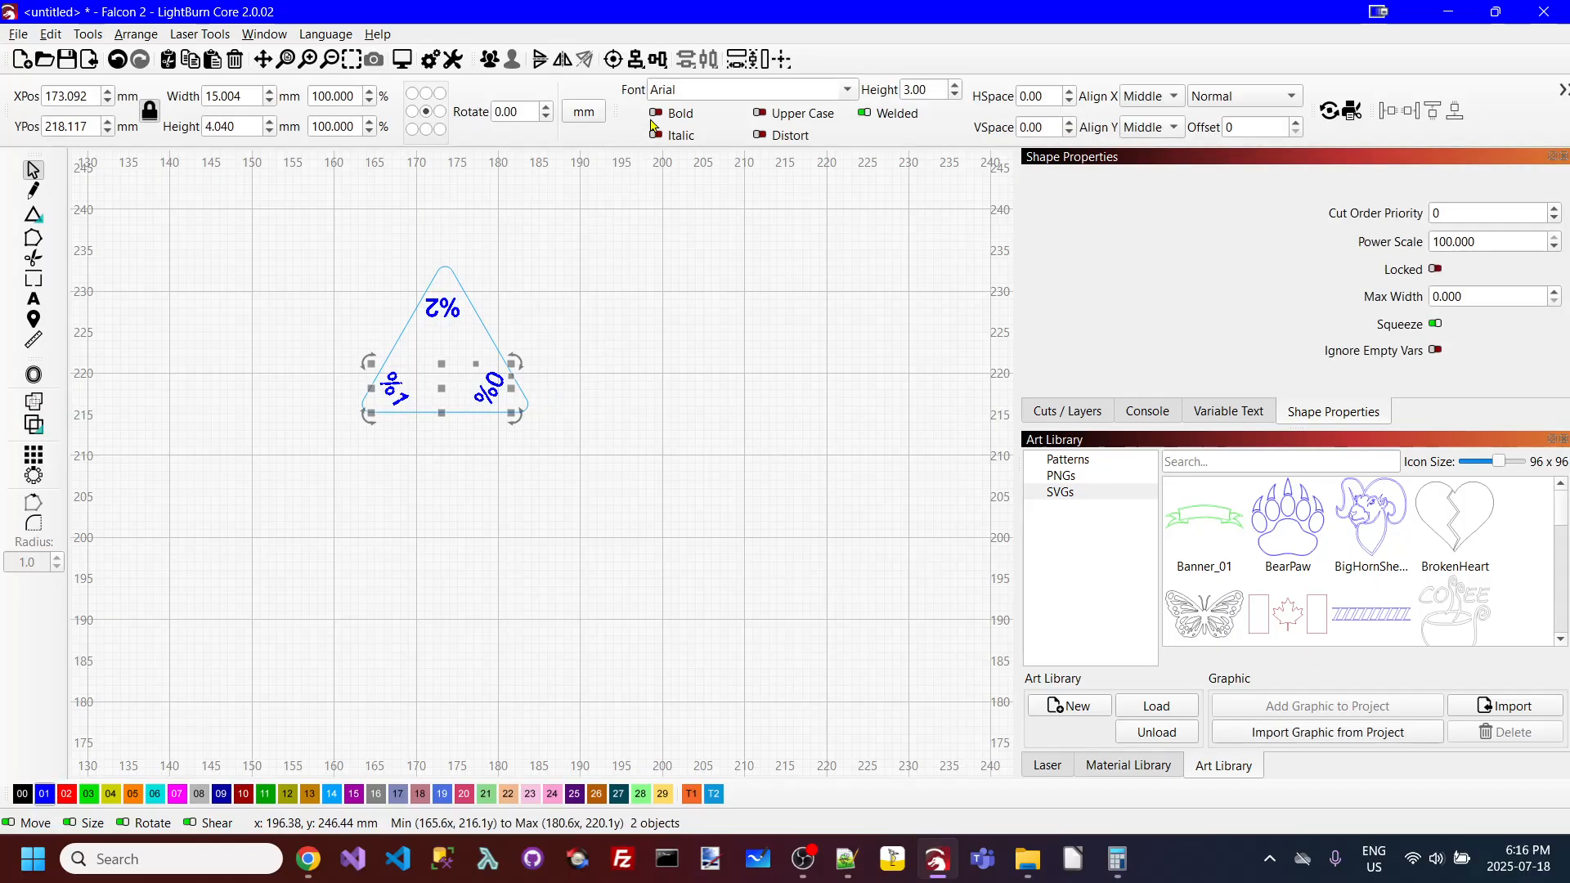
pyautogui.click(666, 66)
pyautogui.click(719, 98)
pyautogui.click(665, 262)
# Step: Rotate the whole triangle with its texts by 60 degrees three times in succession
pyautogui.moveTo(241, 234); pyautogui.dragTo(648, 511)
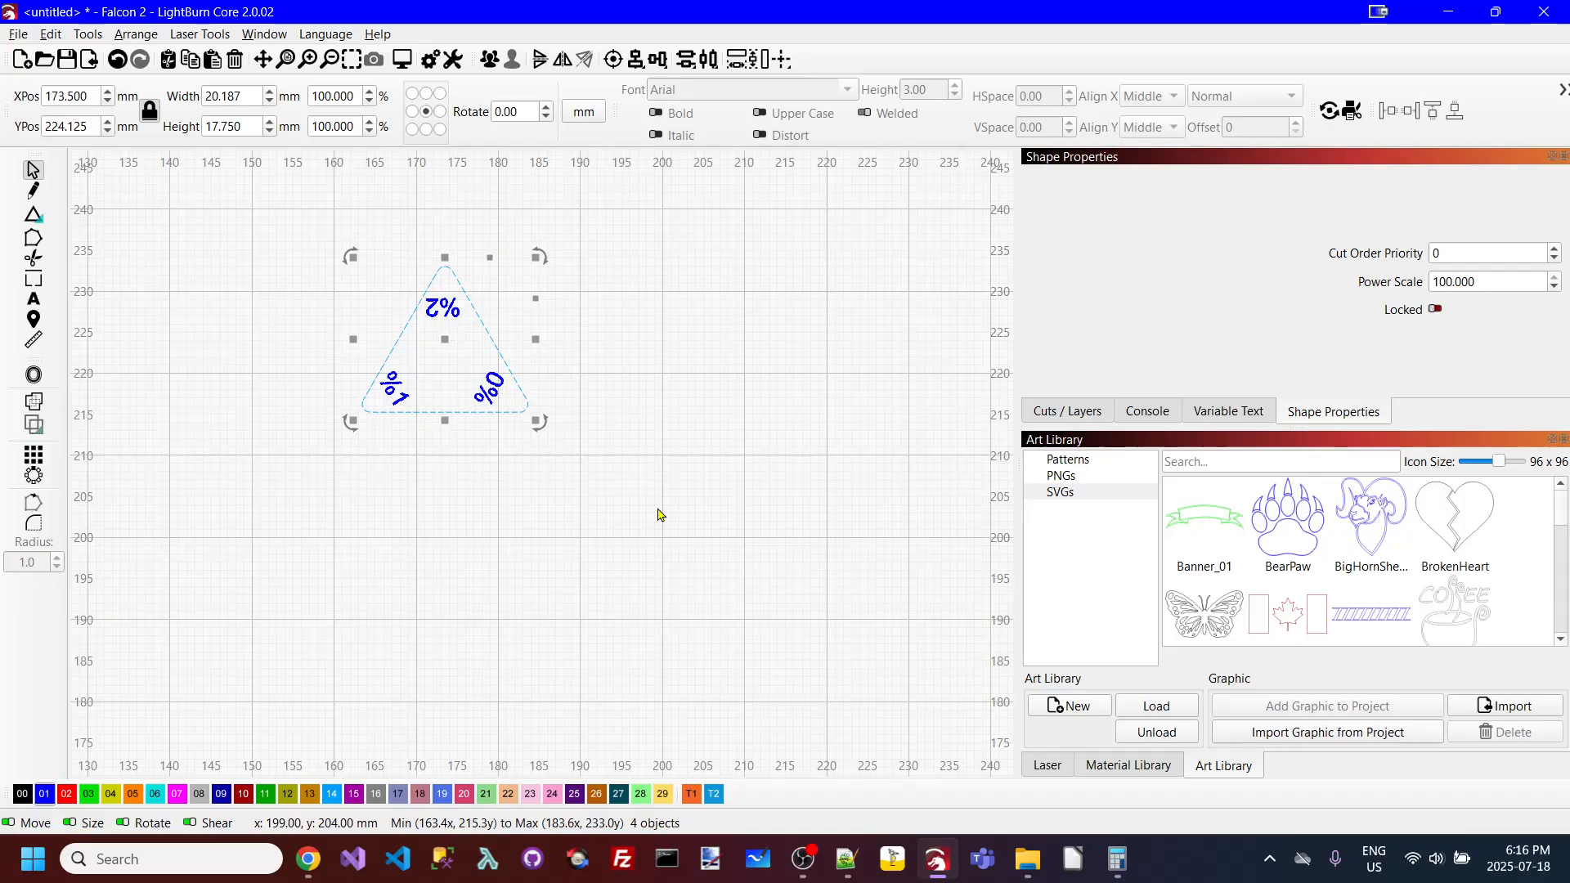
pyautogui.moveTo(530, 112); pyautogui.dragTo(467, 109)
pyautogui.write('60')
pyautogui.press('Tab')
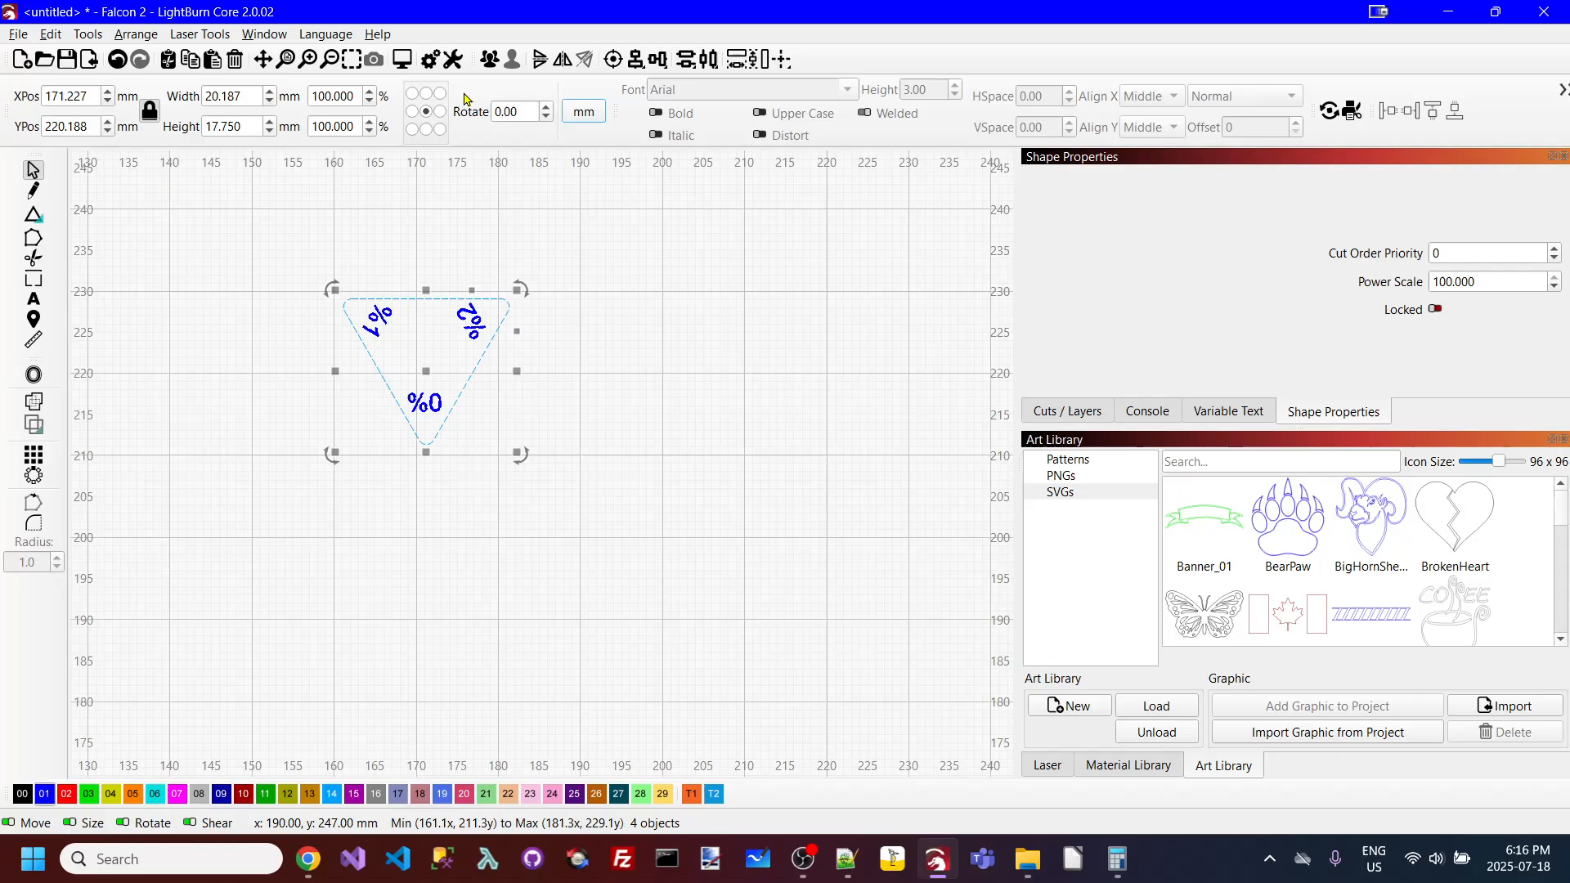
pyautogui.click(526, 109)
pyautogui.write('60')
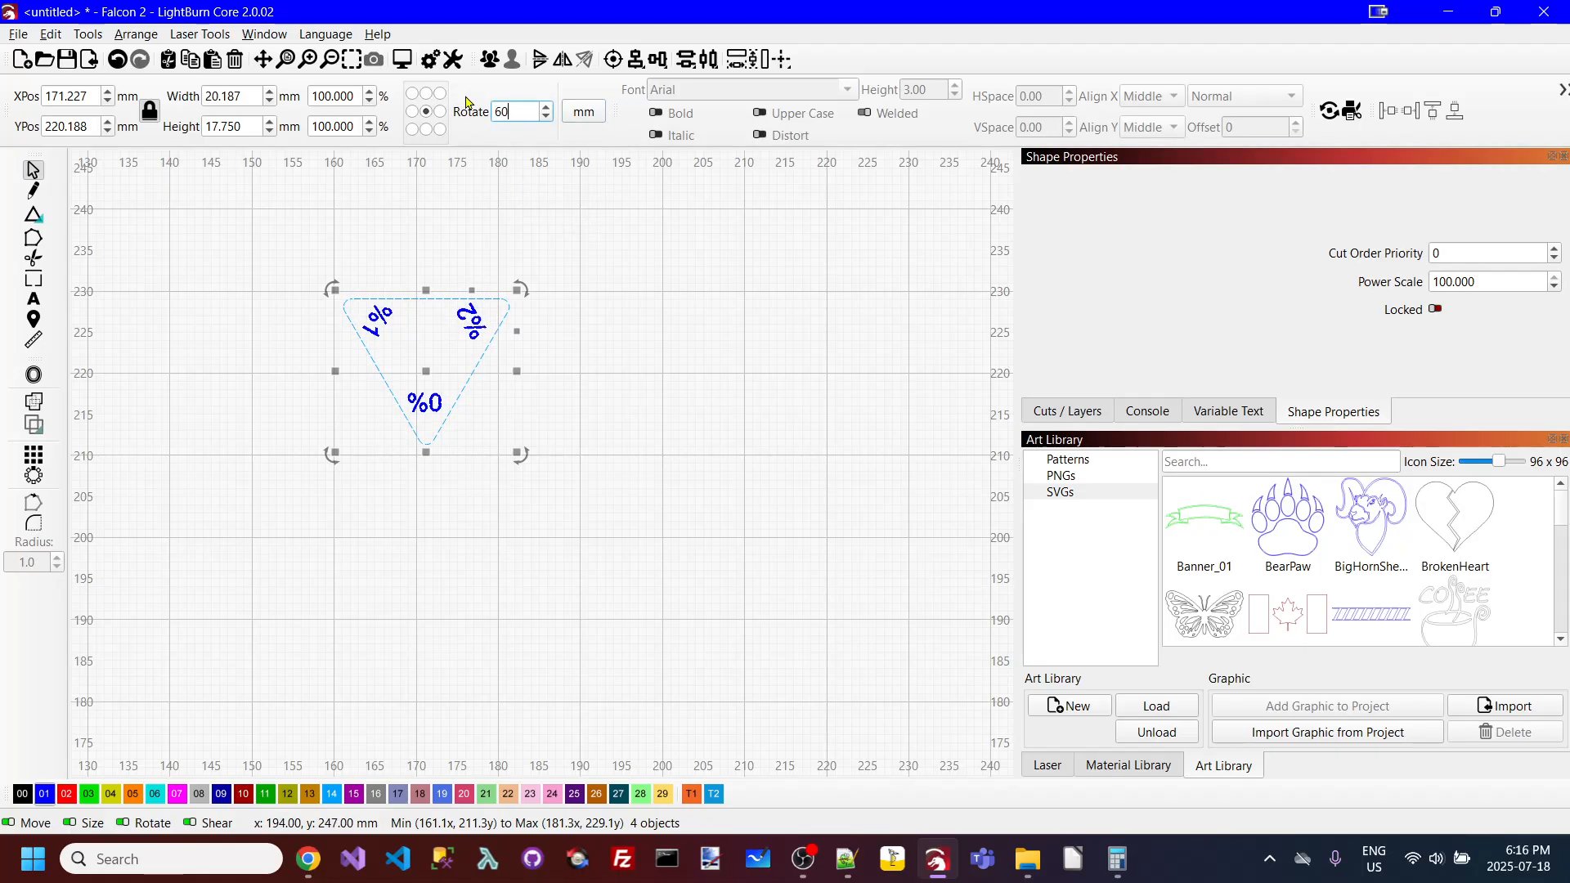
pyautogui.press('Tab')
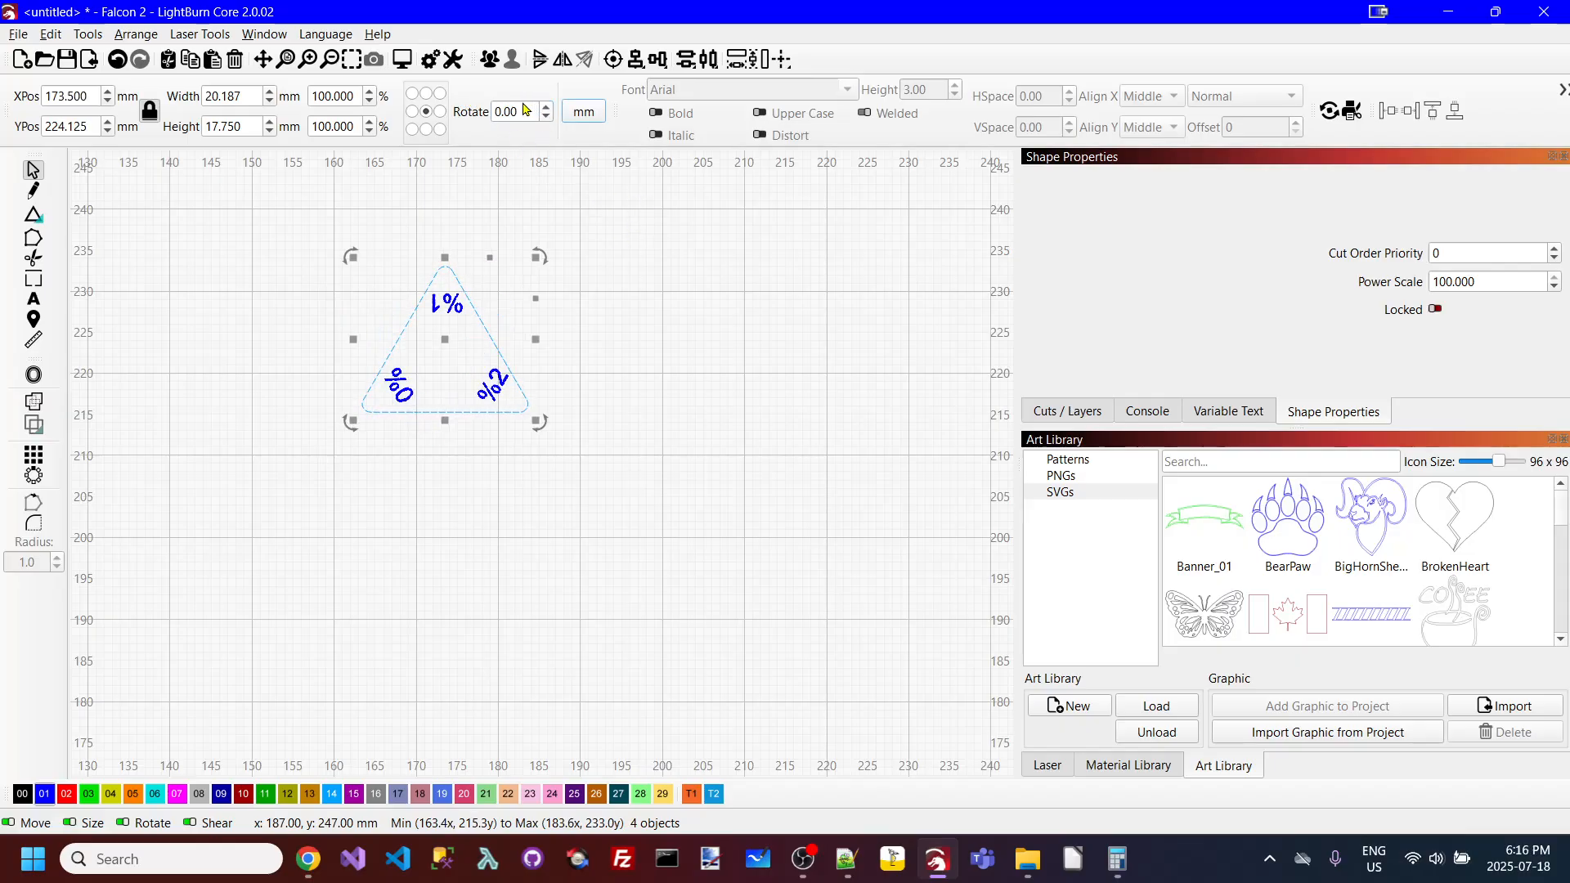
pyautogui.click(492, 111)
pyautogui.write('6')
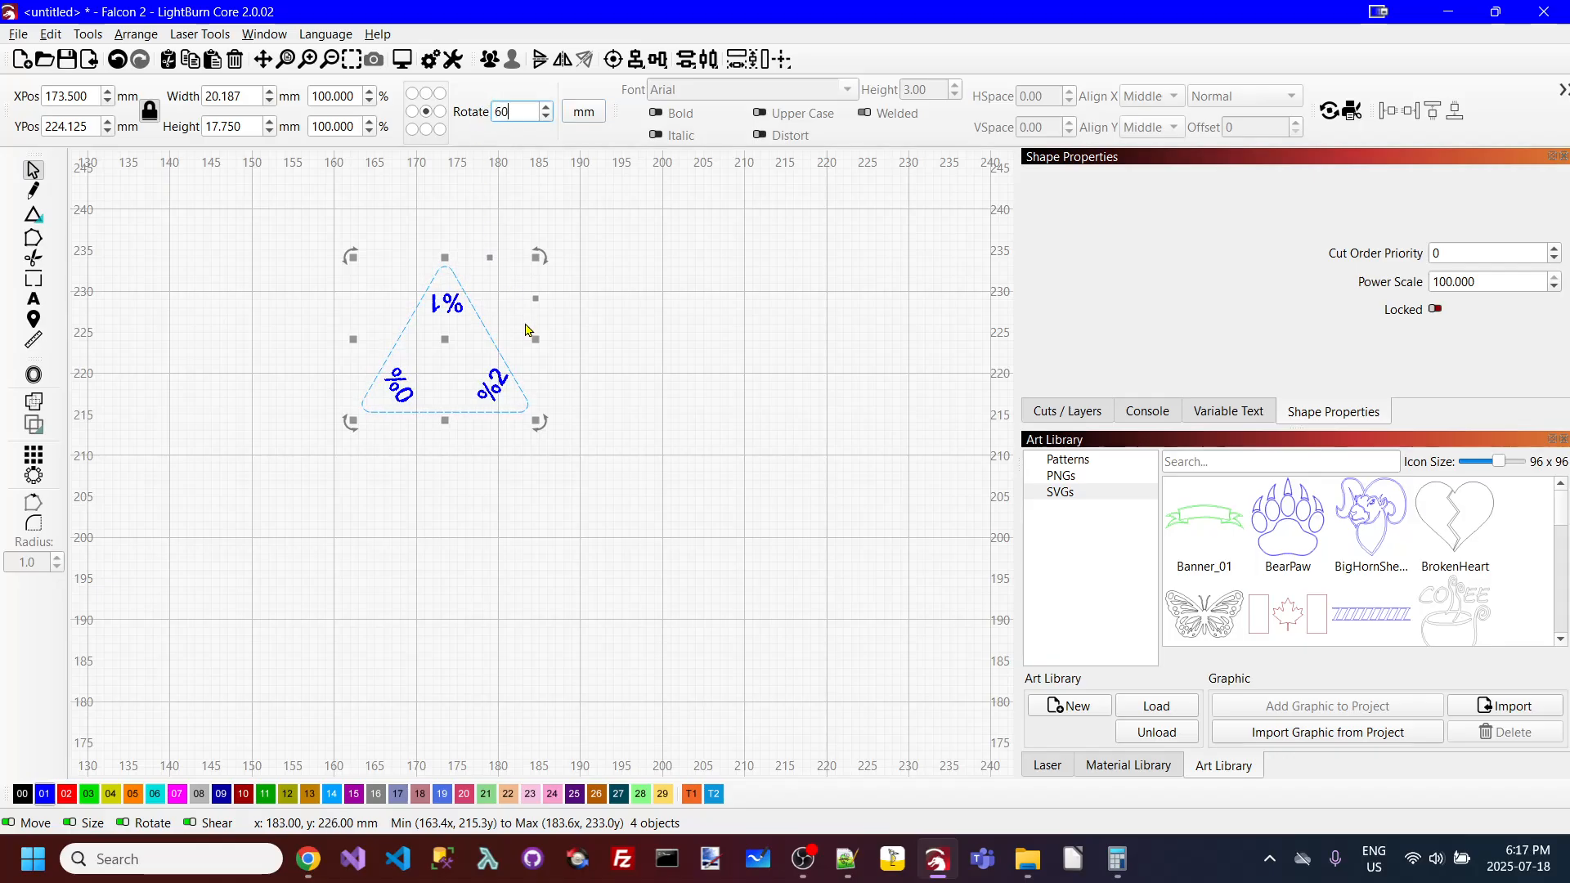
pyautogui.write('0')
pyautogui.press('Return')
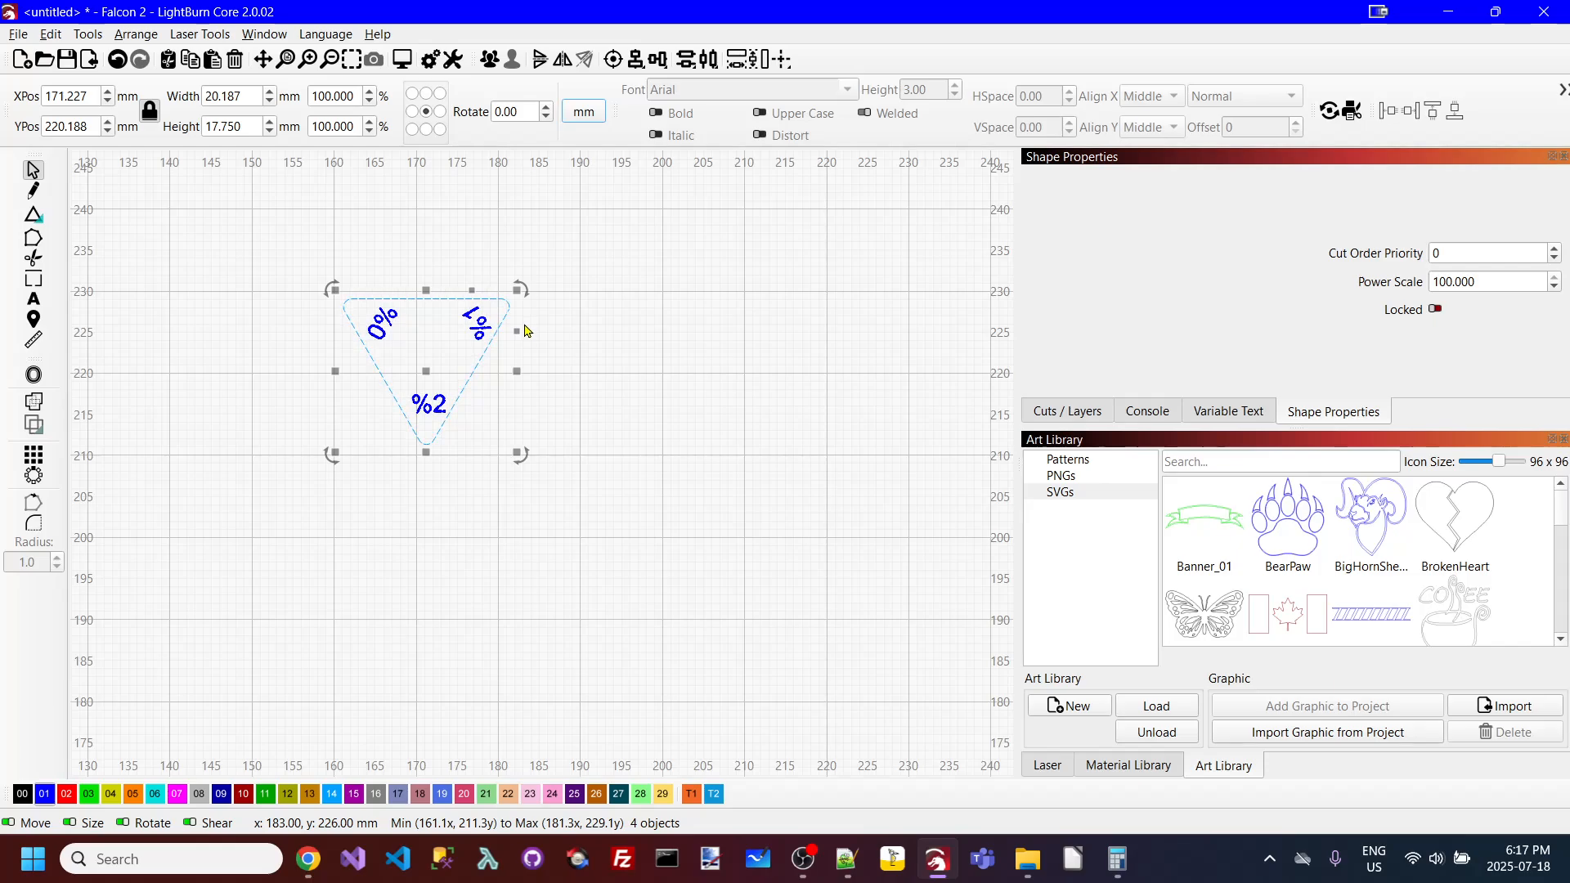
# Step: Rotate the triangle with its texts freehand by about 60 degrees so that the %0 text sits at the top corner
pyautogui.moveTo(522, 288); pyautogui.dragTo(526, 412)
pyautogui.click(550, 502)
pyautogui.scroll(5, 449, 414)
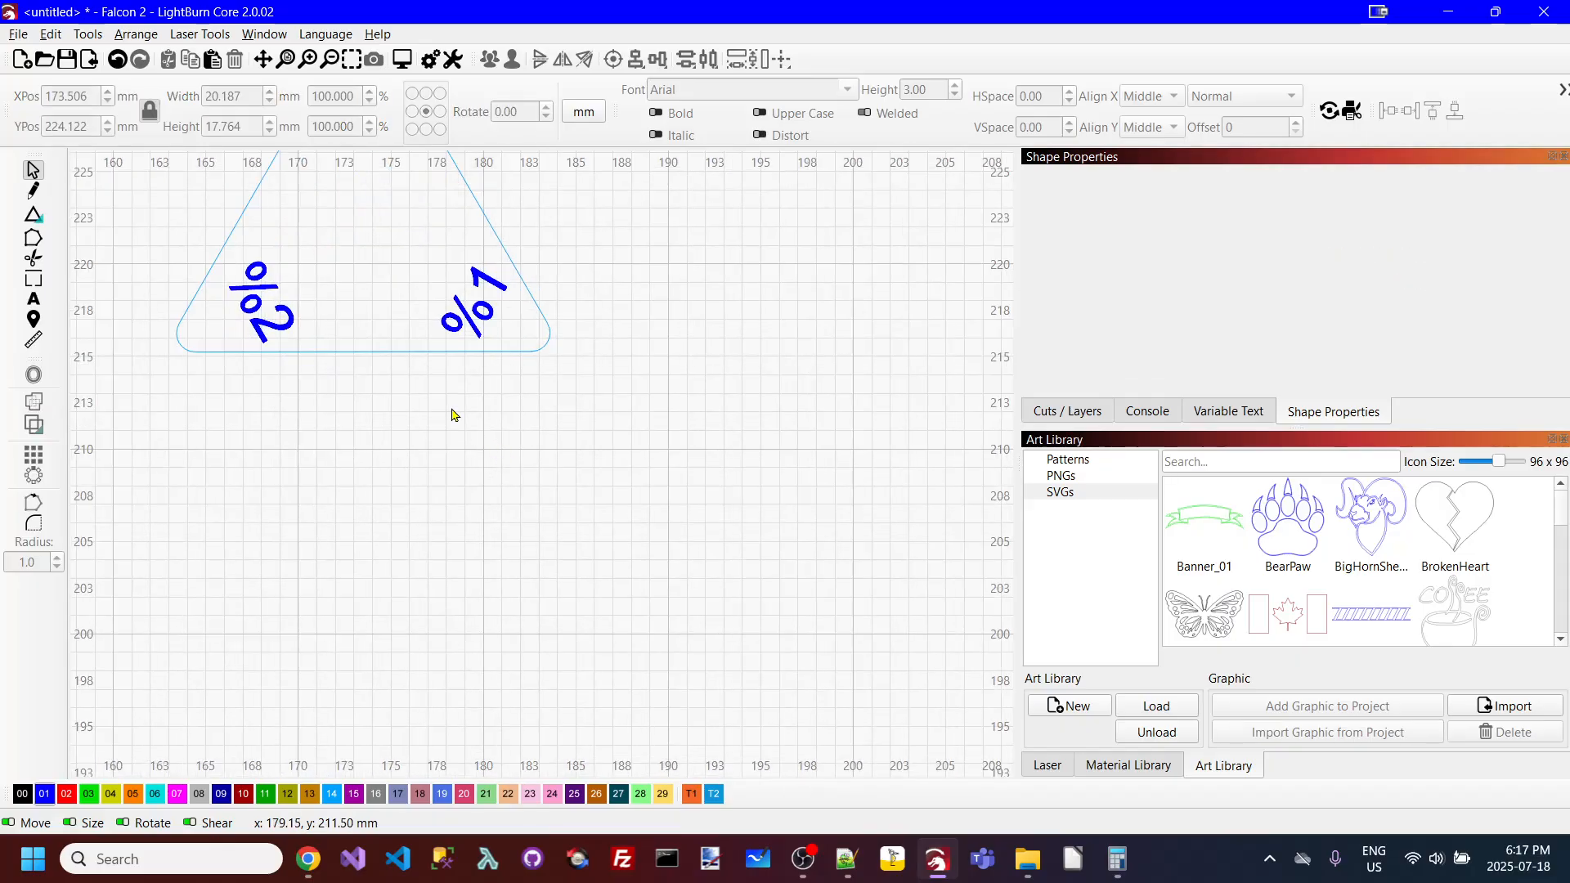
pyautogui.scroll(-5, 504, 308)
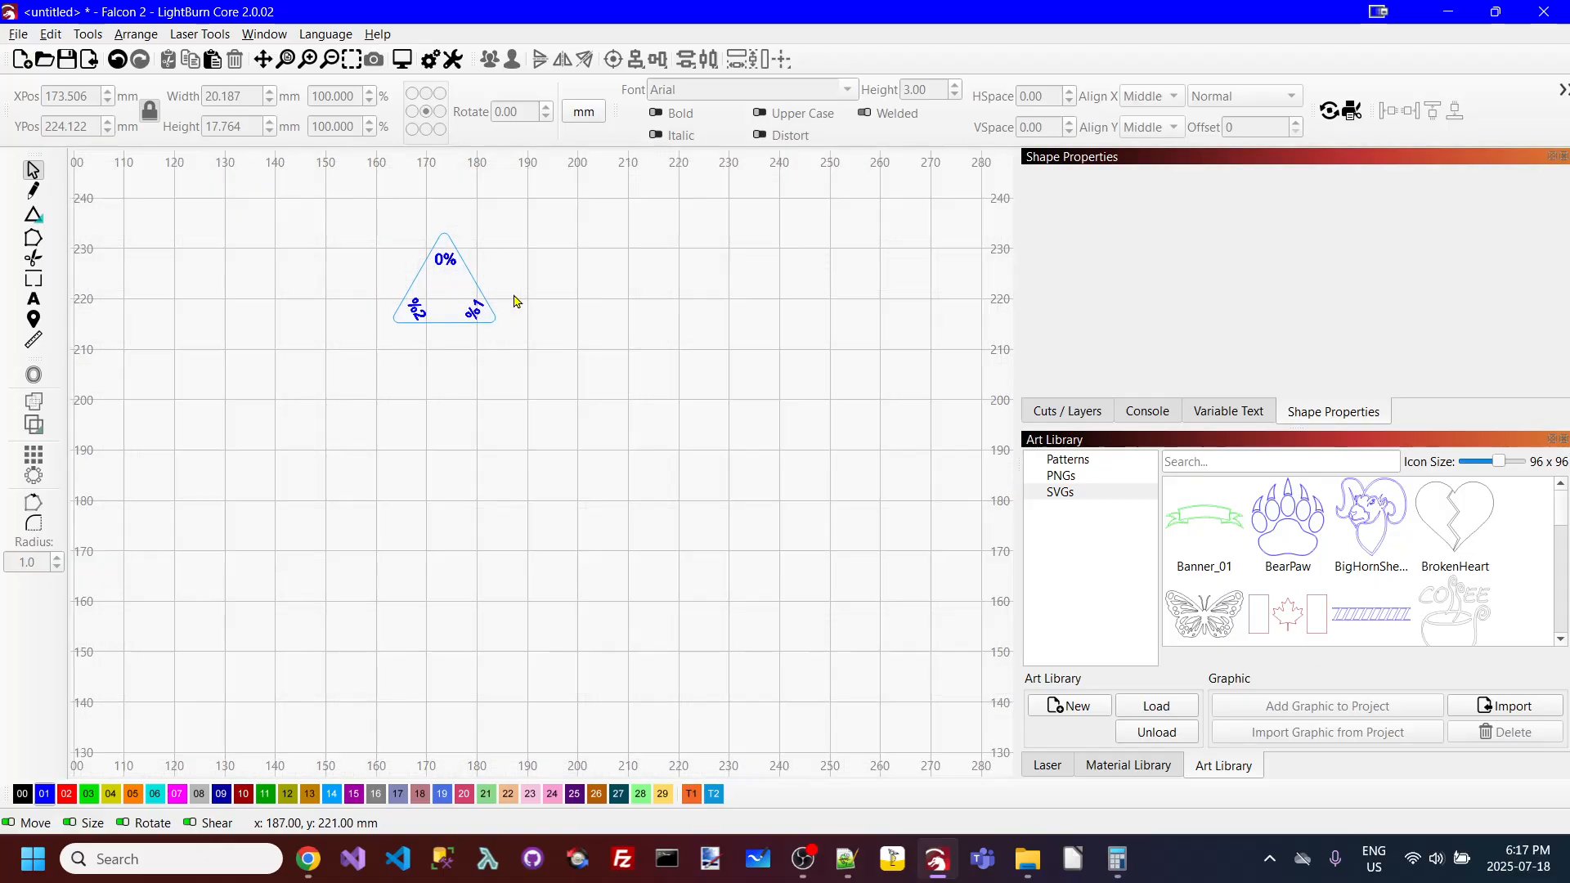
pyautogui.moveTo(308, 221); pyautogui.dragTo(605, 414)
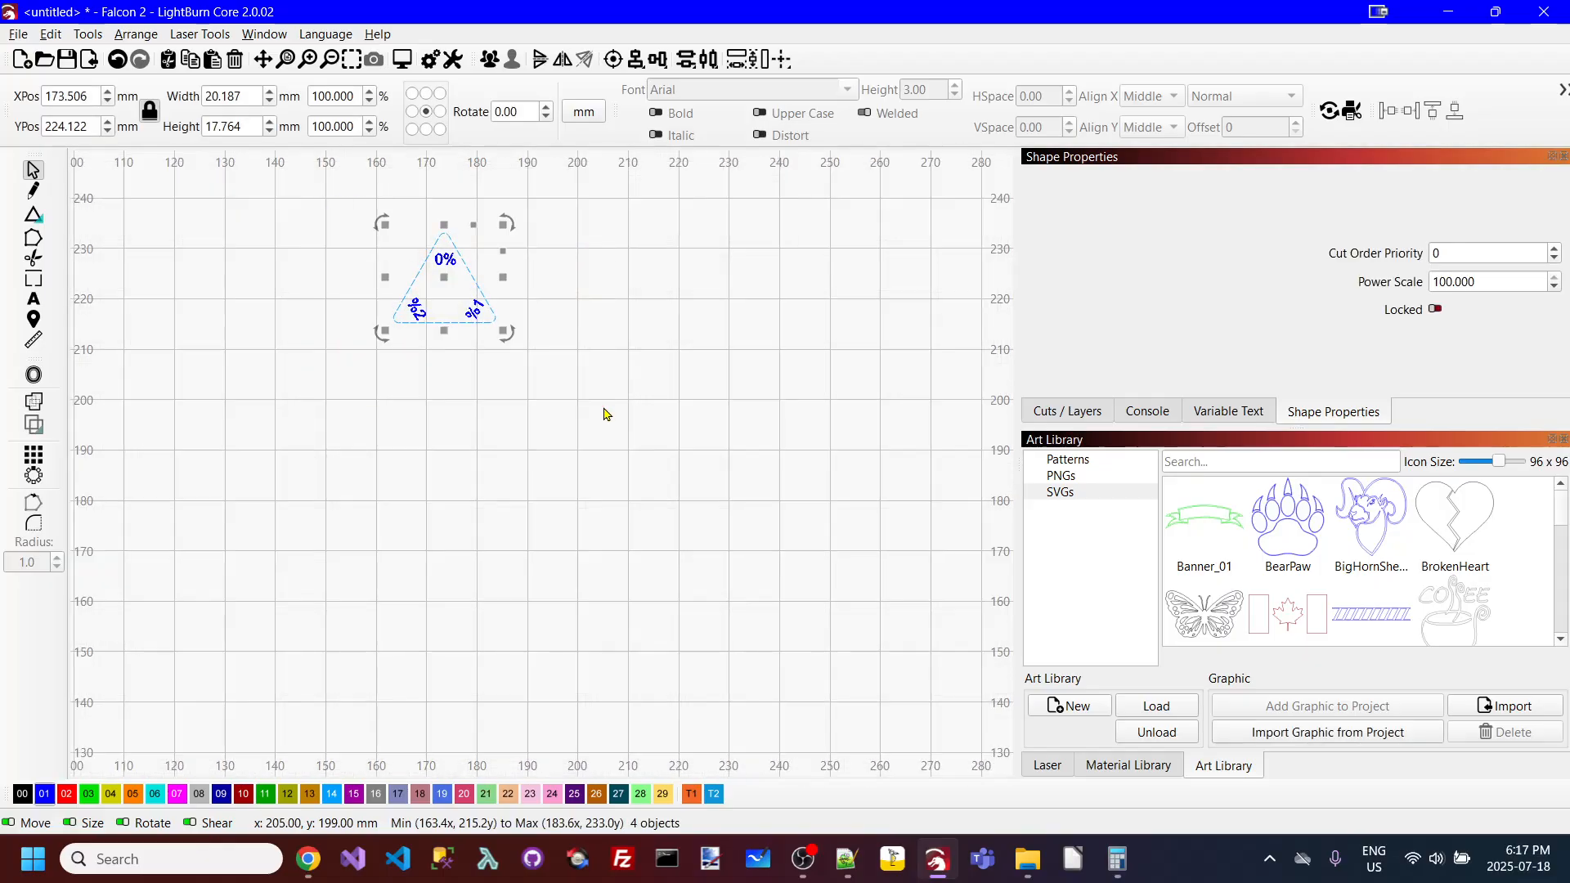
pyautogui.click(537, 175)
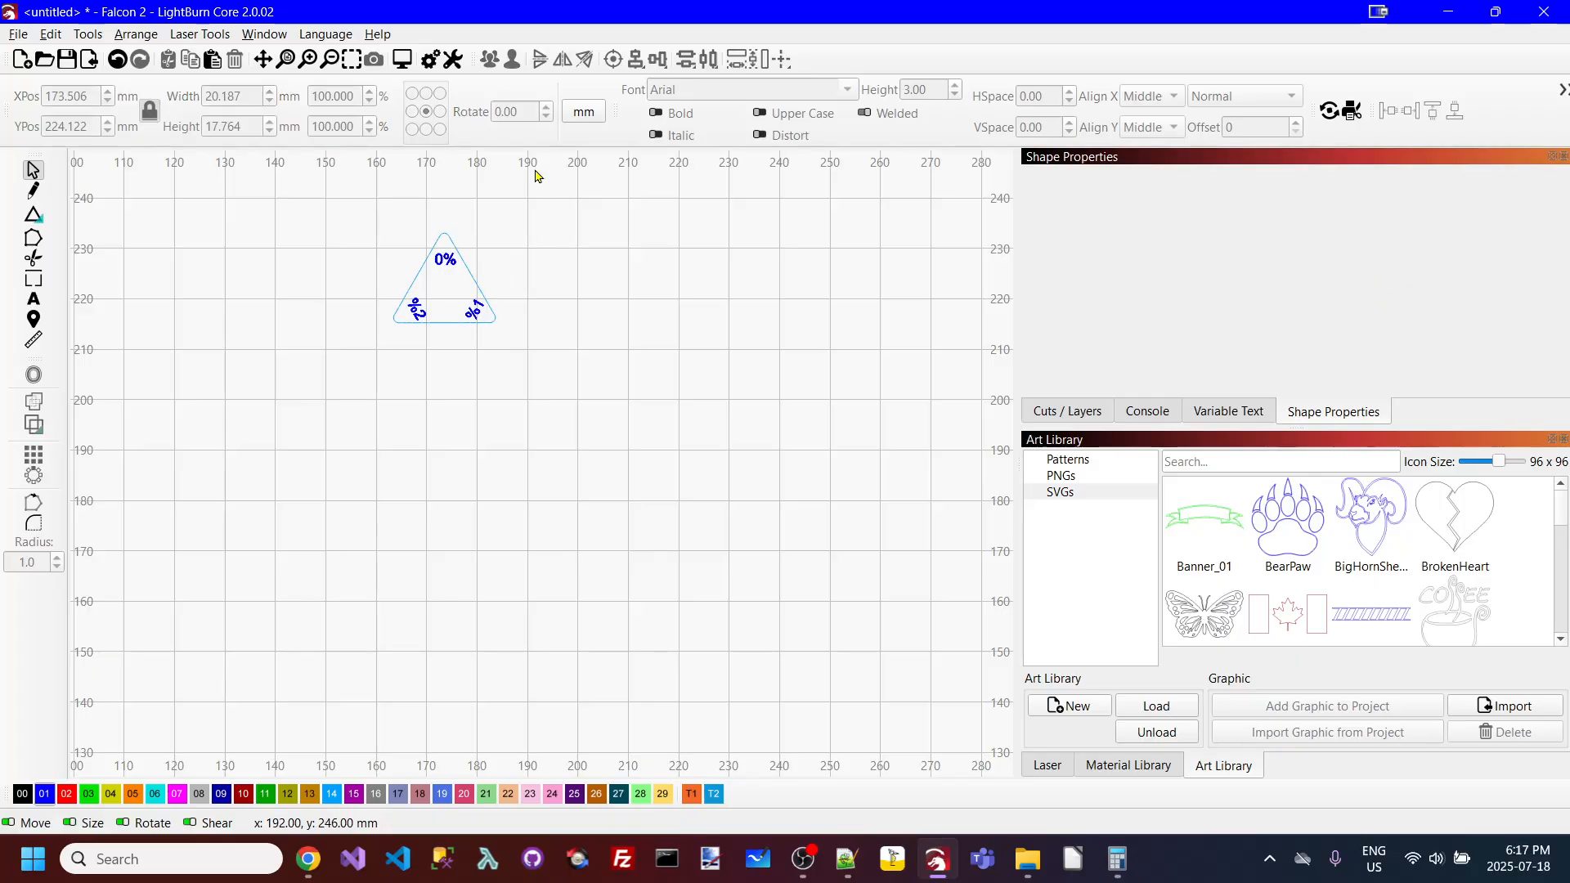
# Step: Change the text type of the %0, %1 and %2 corner texts from Normal to Merge/CSV, one at a time
pyautogui.click(445, 259)
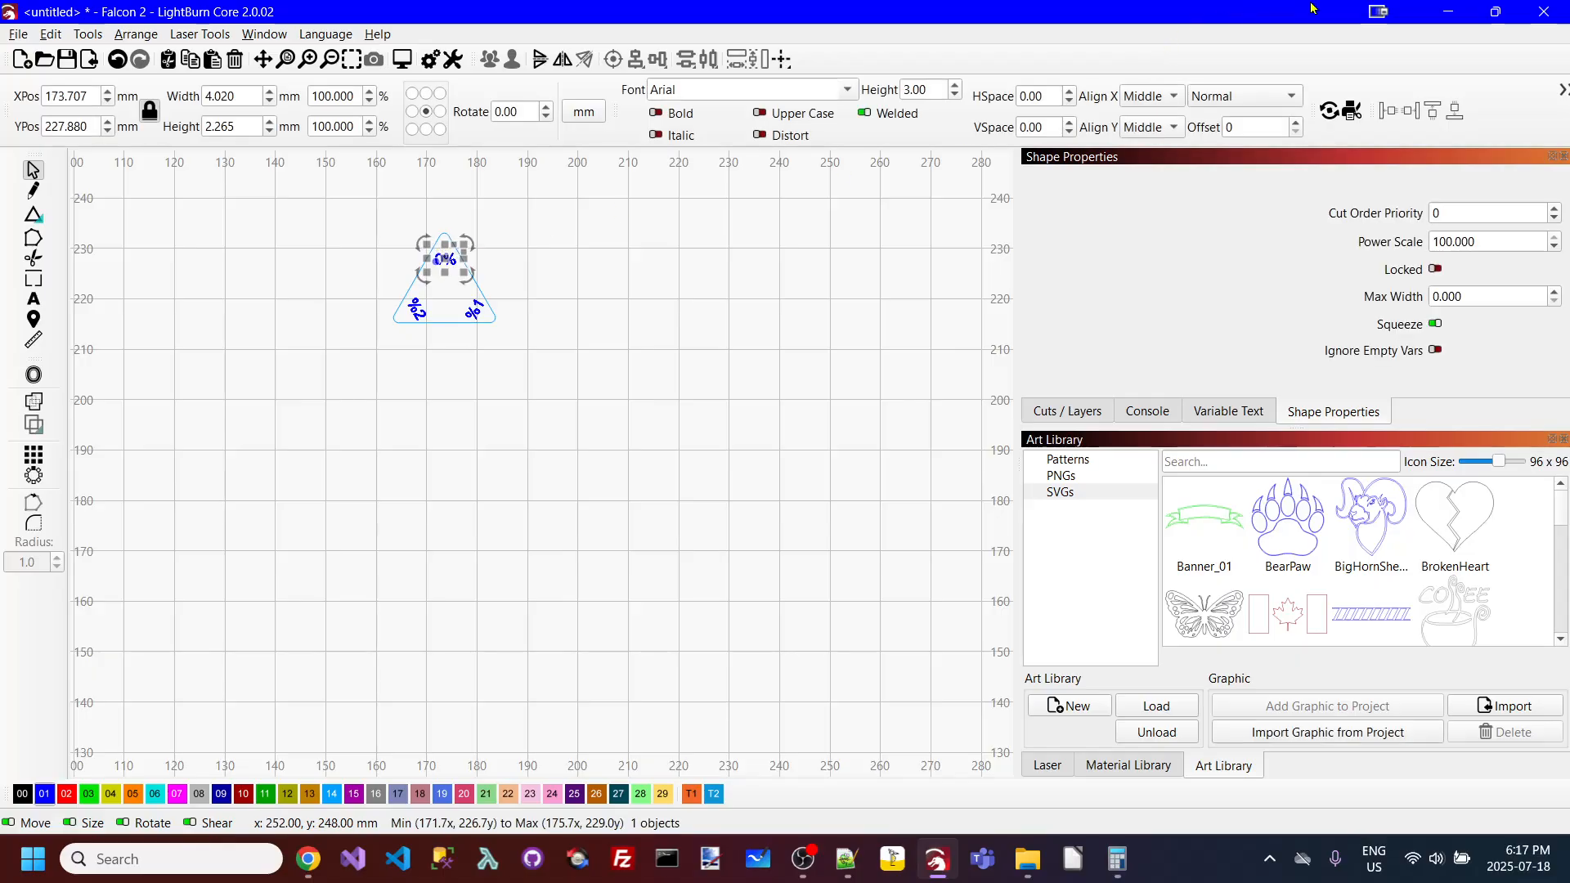
pyautogui.click(1294, 97)
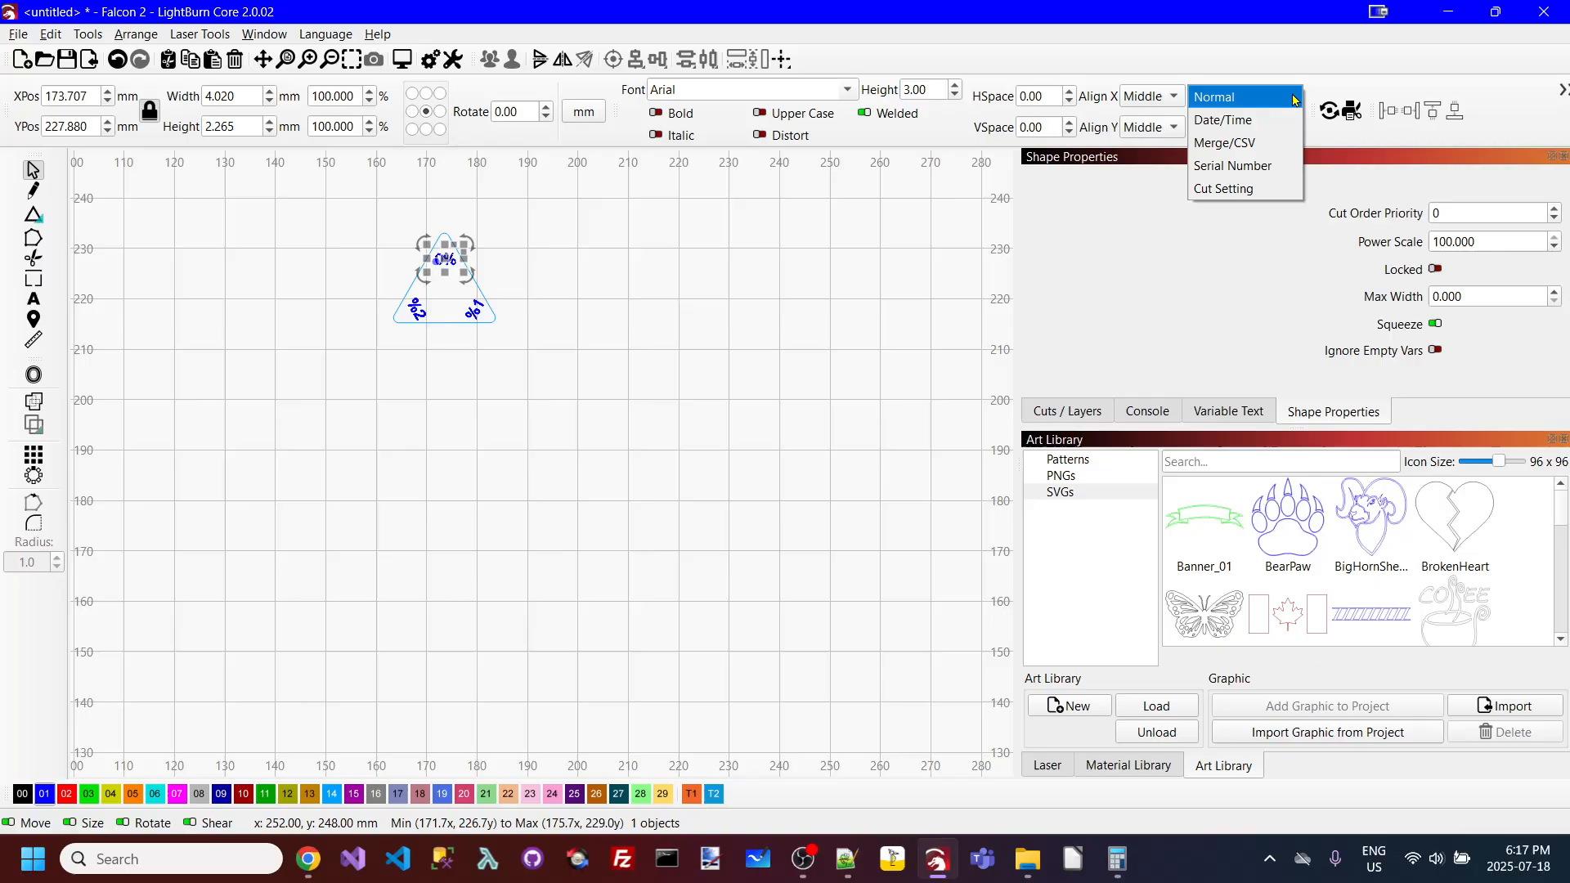
pyautogui.click(1260, 144)
pyautogui.click(564, 288)
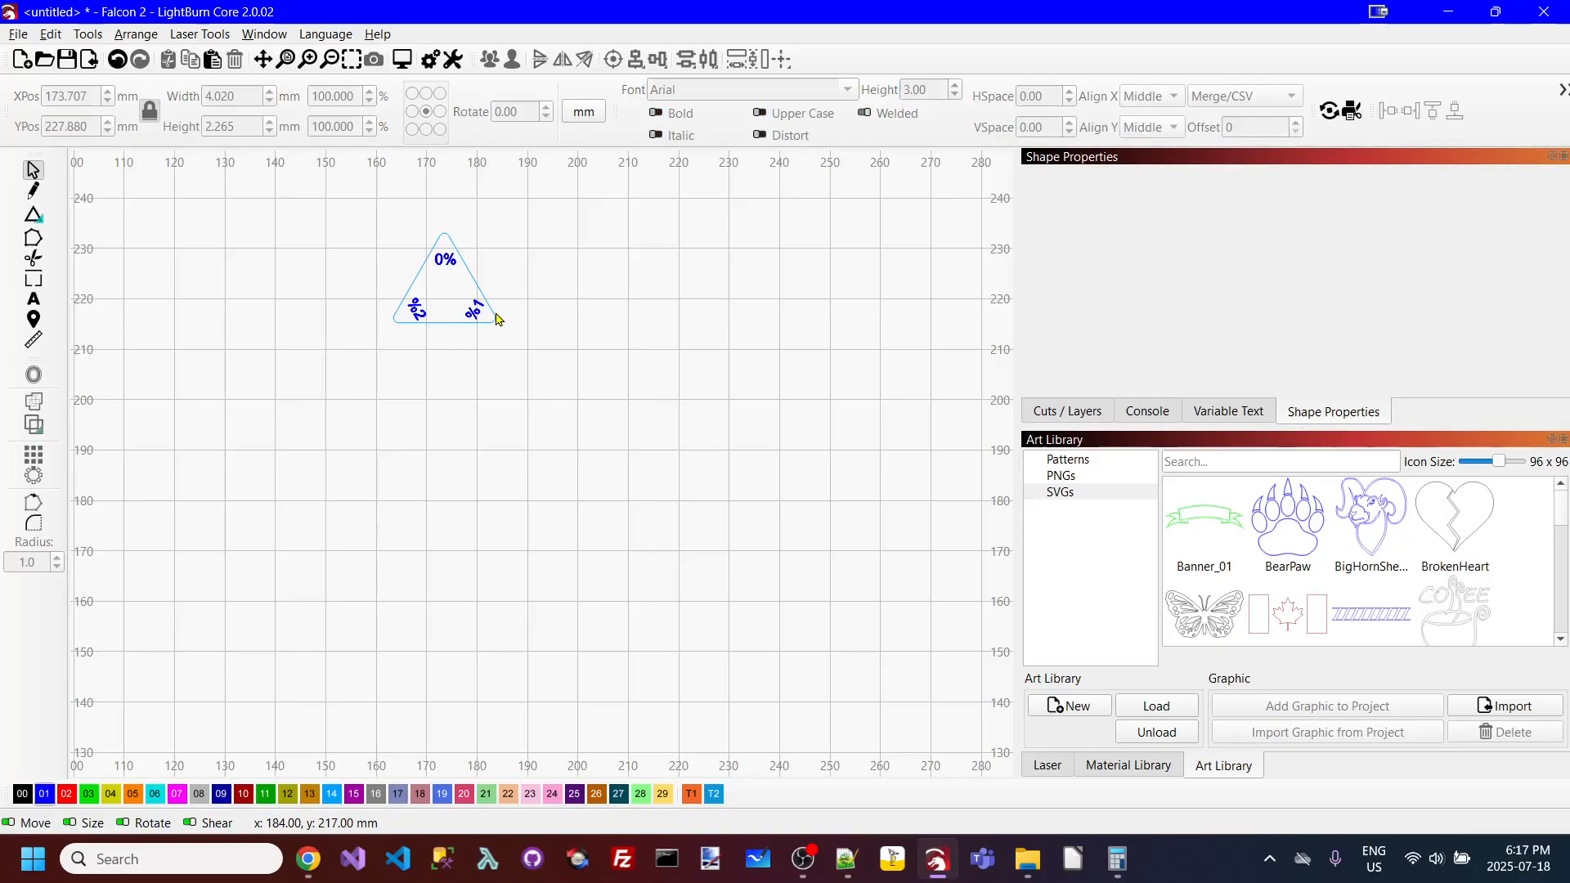
pyautogui.click(481, 316)
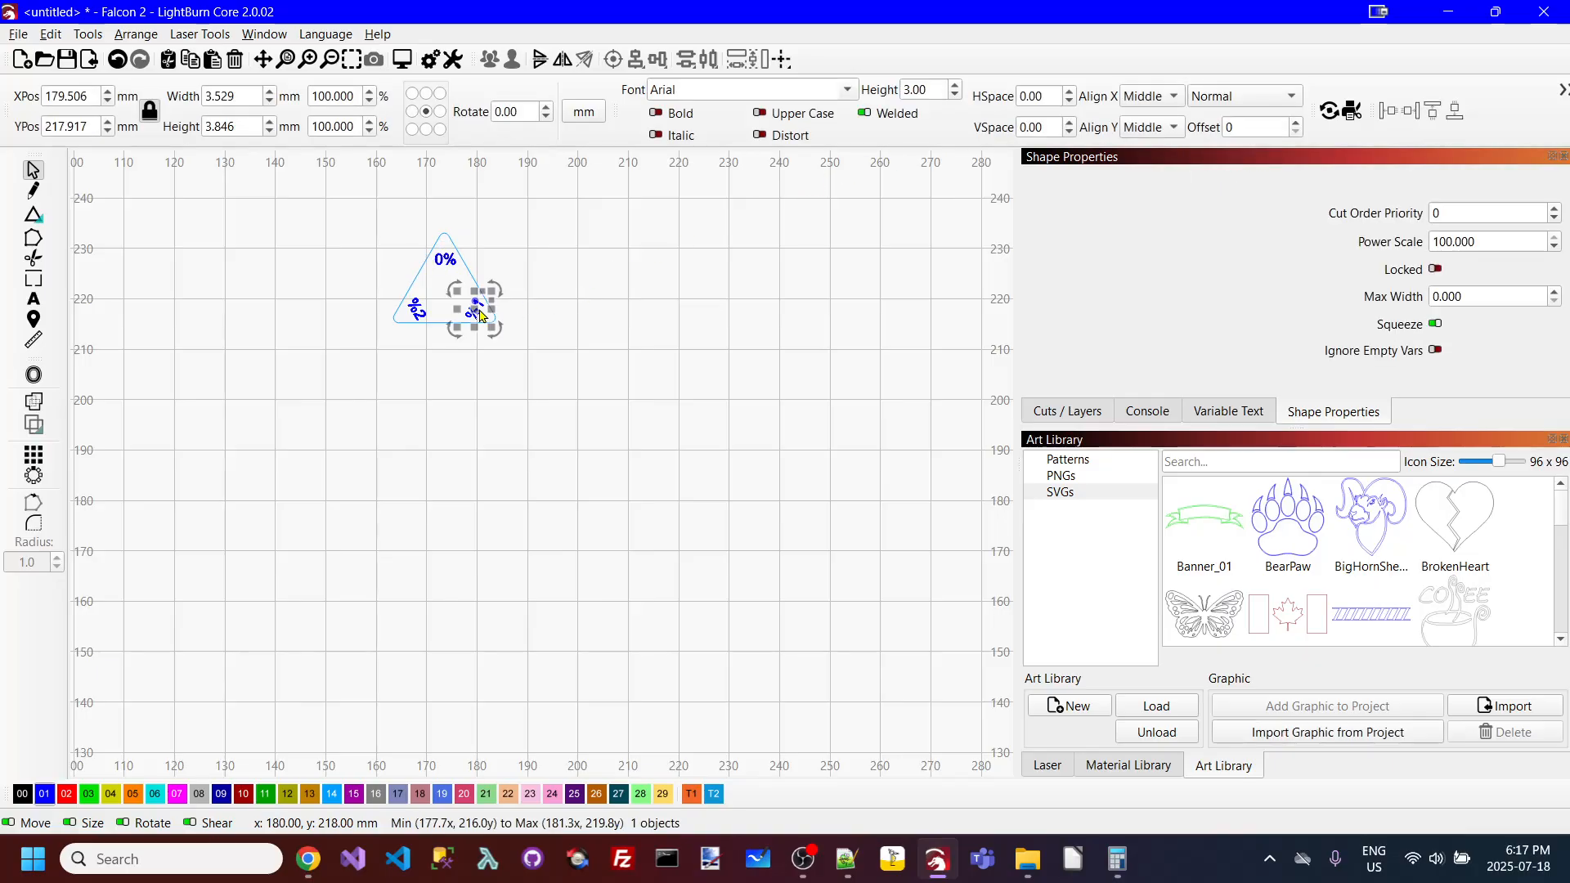
pyautogui.click(1294, 97)
pyautogui.click(1256, 144)
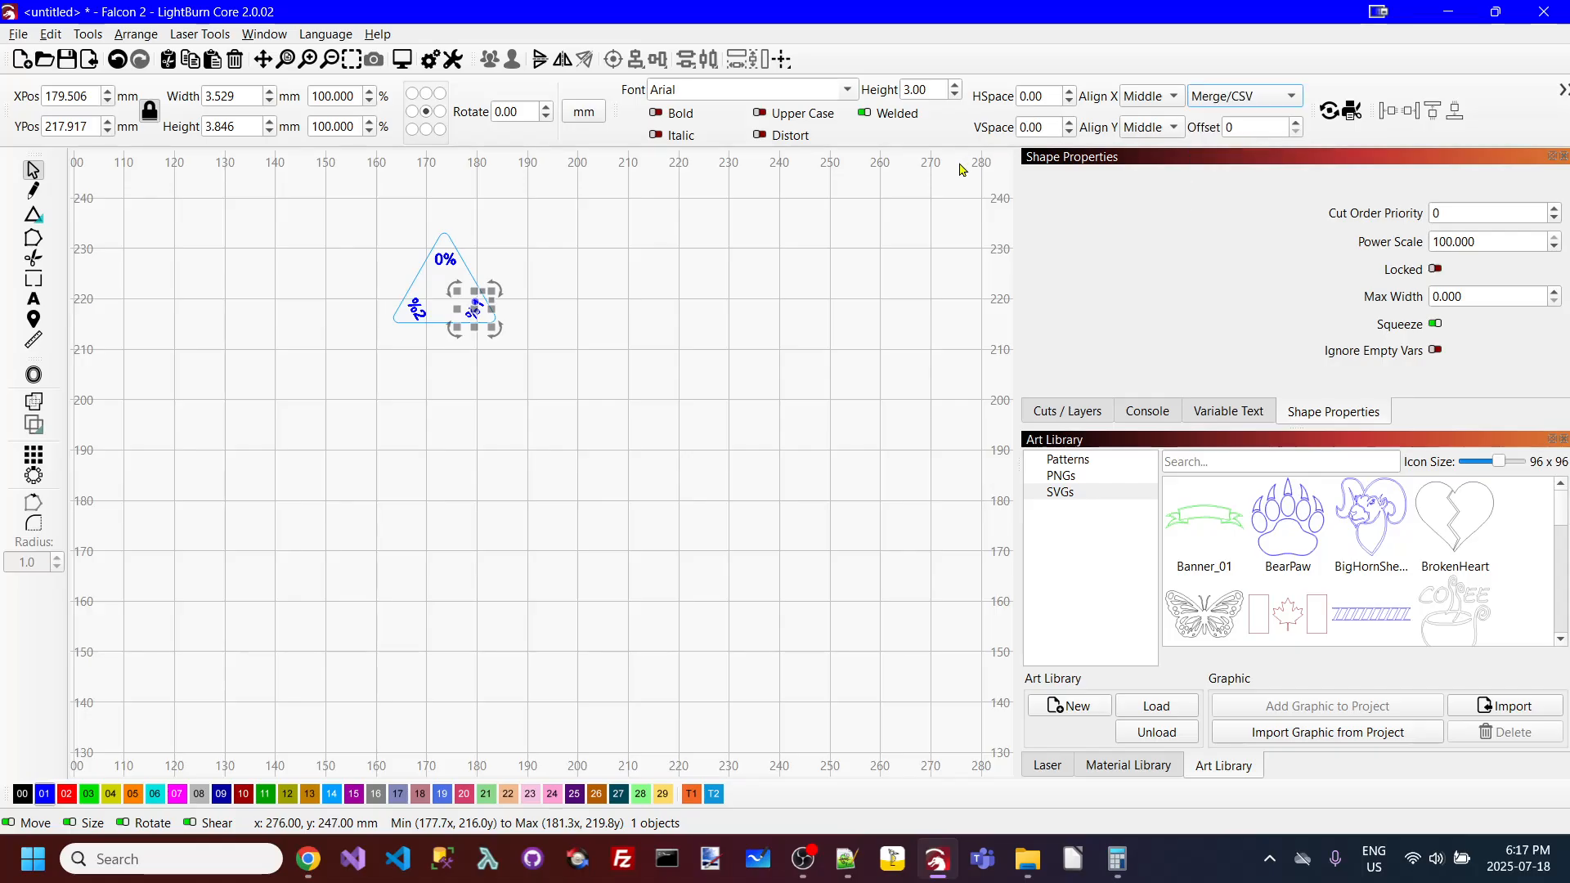
pyautogui.click(478, 331)
pyautogui.click(418, 309)
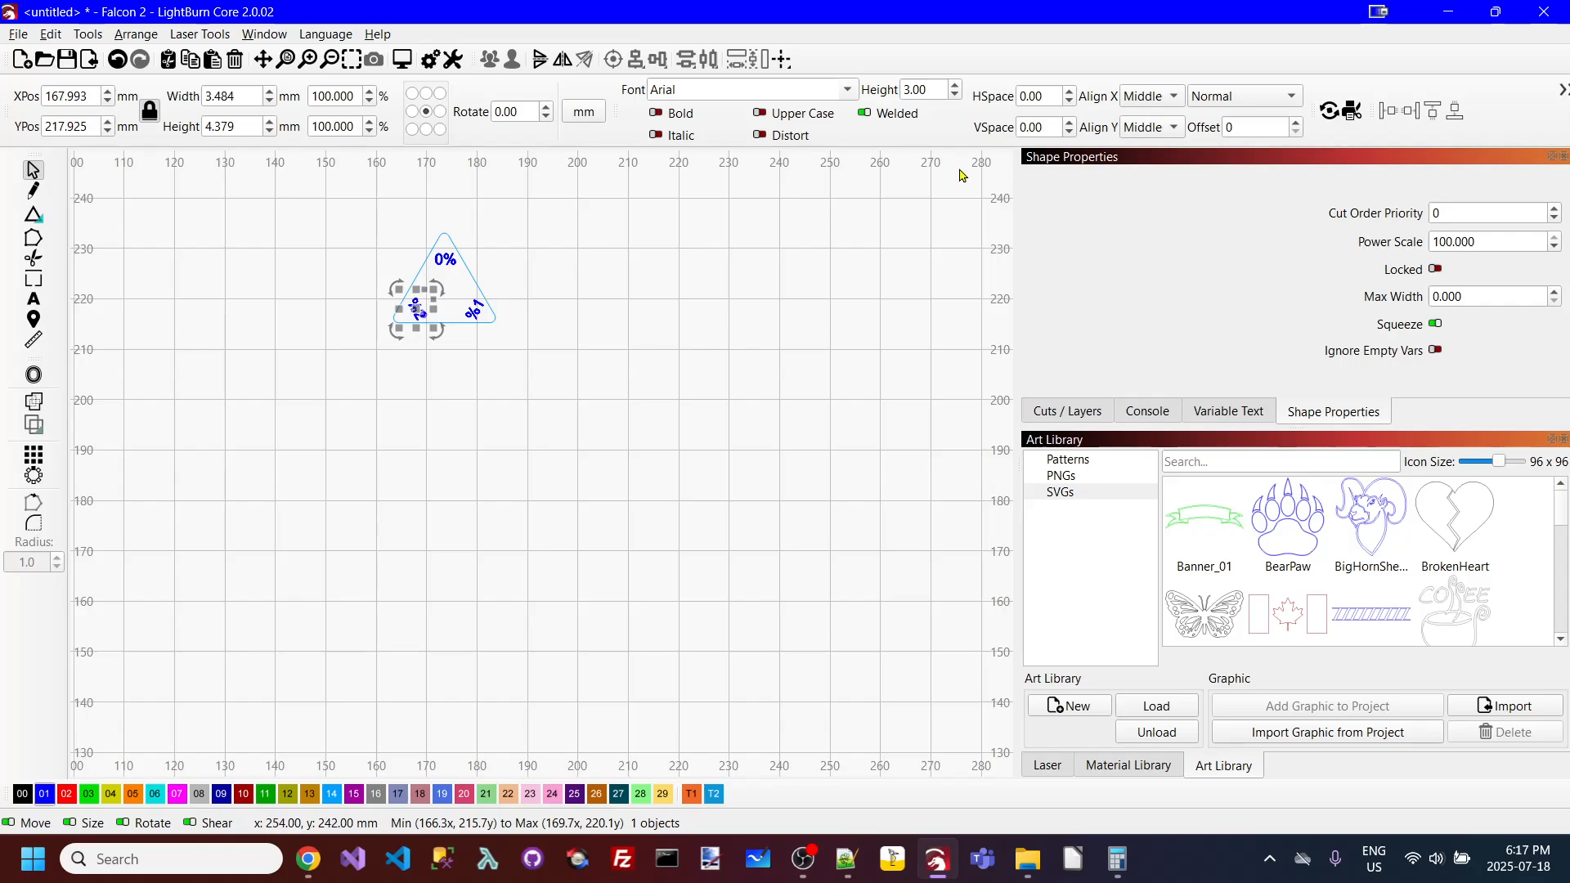
pyautogui.click(1281, 97)
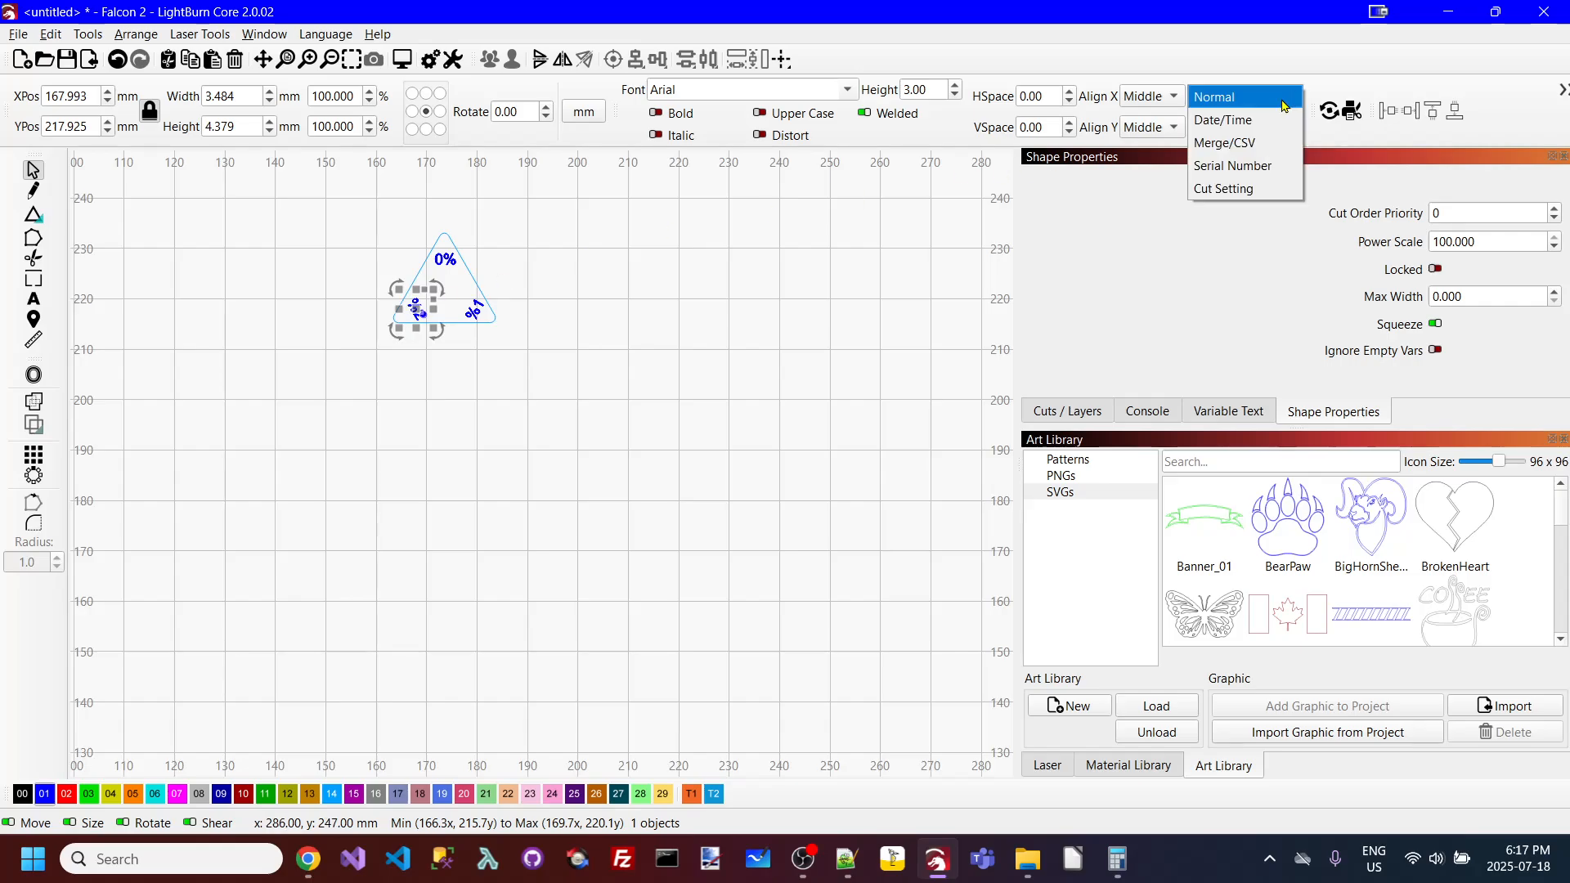
pyautogui.click(1253, 147)
# Step: Group the triangle with its three texts and move the group into the work area's lower left corner, at about X 61, Y 59 mm
pyautogui.moveTo(333, 221); pyautogui.dragTo(504, 321)
pyautogui.rightClick(504, 321)
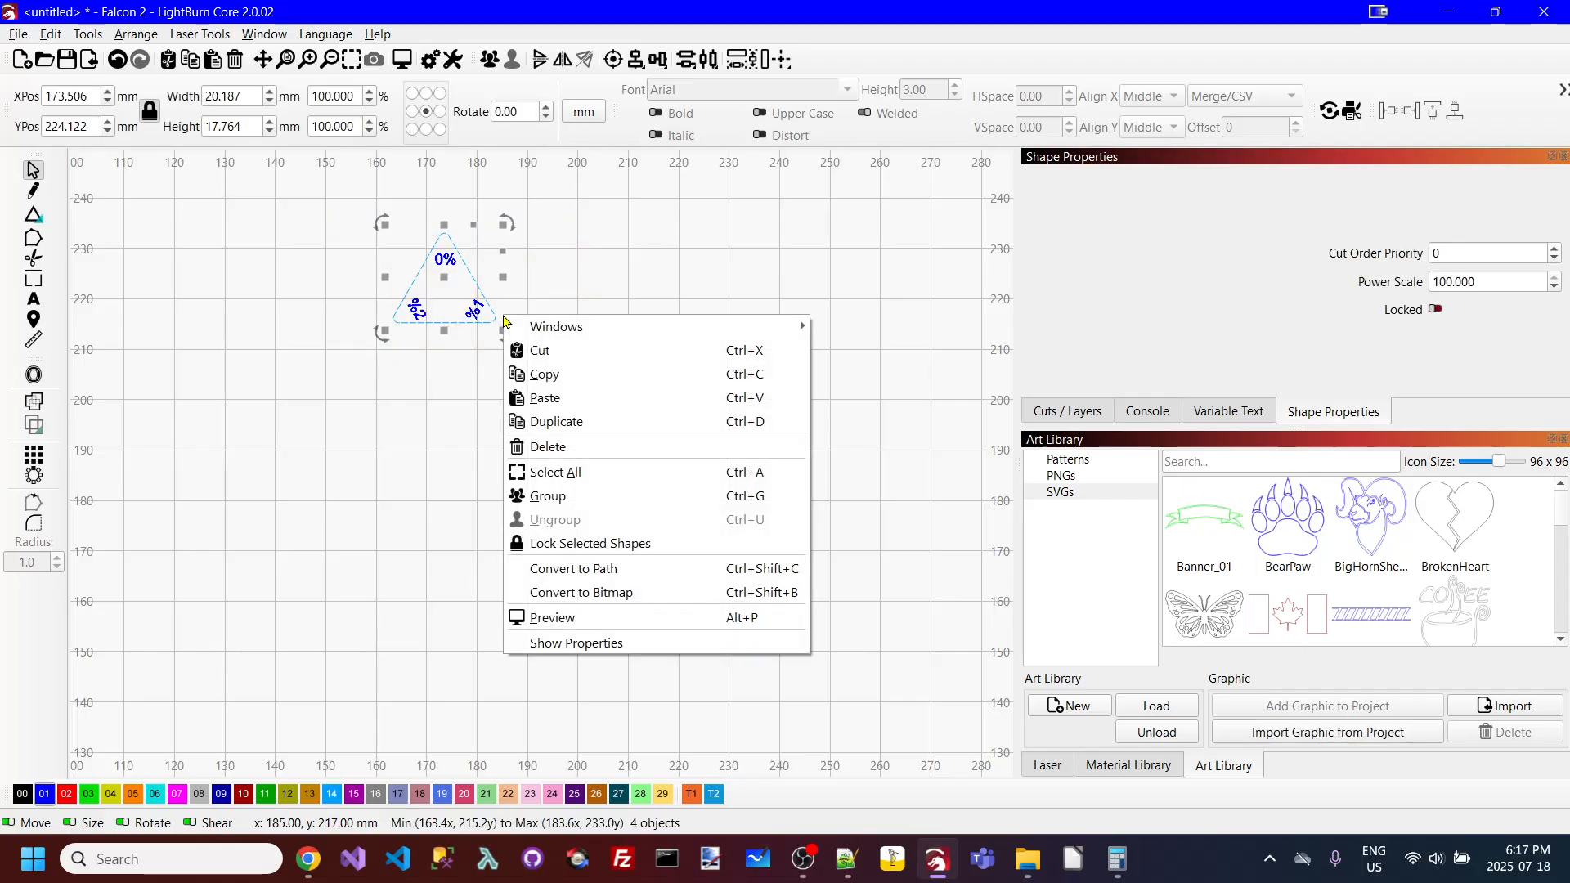
pyautogui.click(573, 496)
pyautogui.scroll(-5, 651, 401)
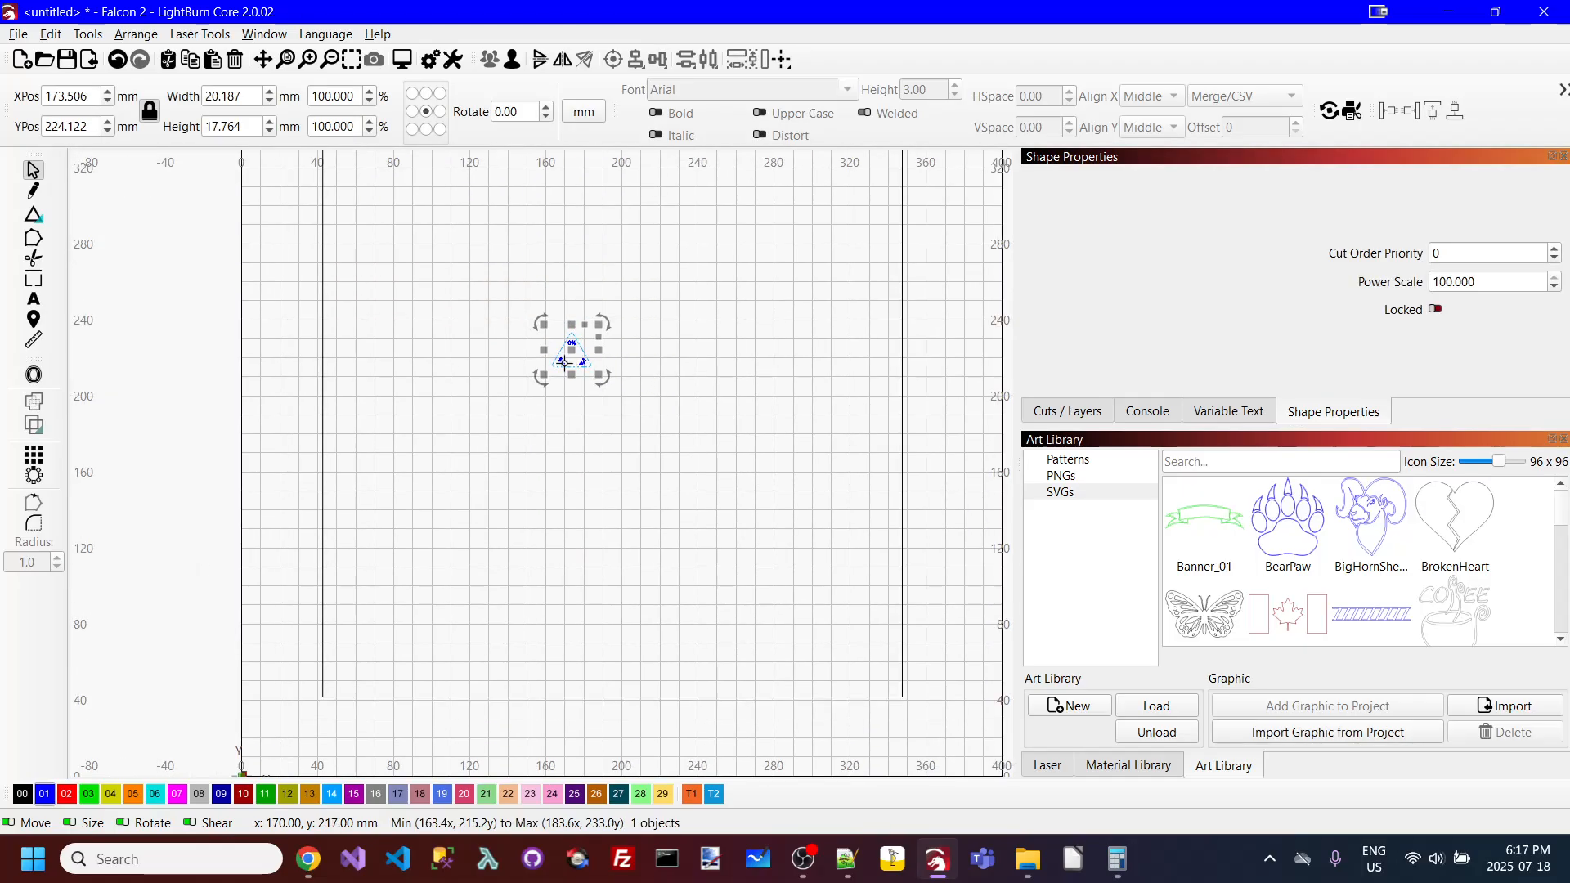
pyautogui.moveTo(568, 349); pyautogui.dragTo(358, 664)
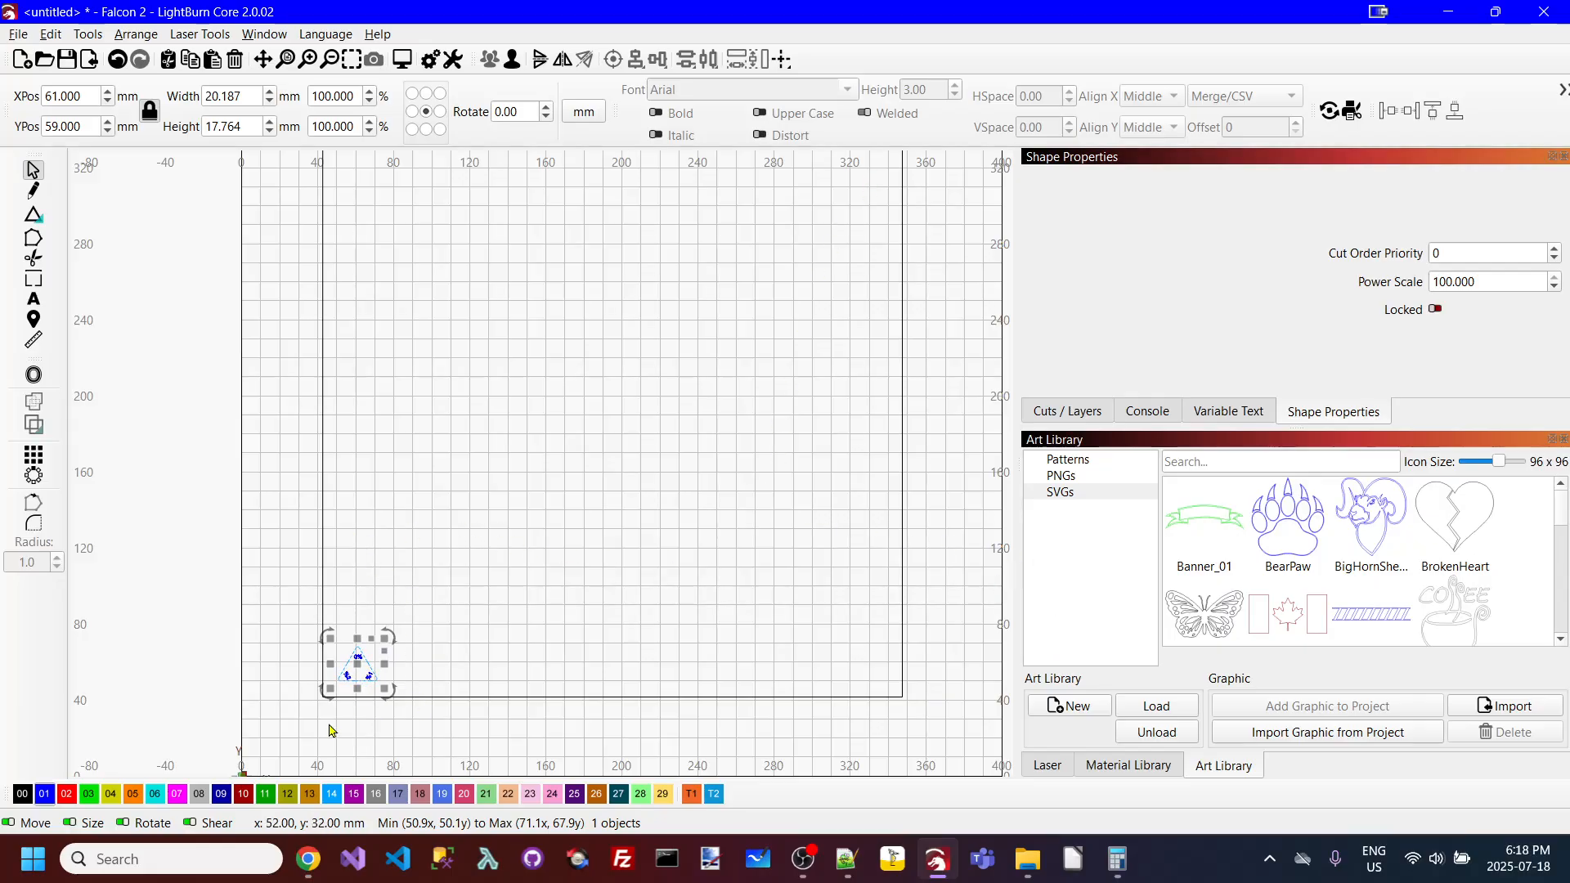
# Step: Start a grid array of the grouped tile and set its X spacing to 0
pyautogui.click(35, 460)
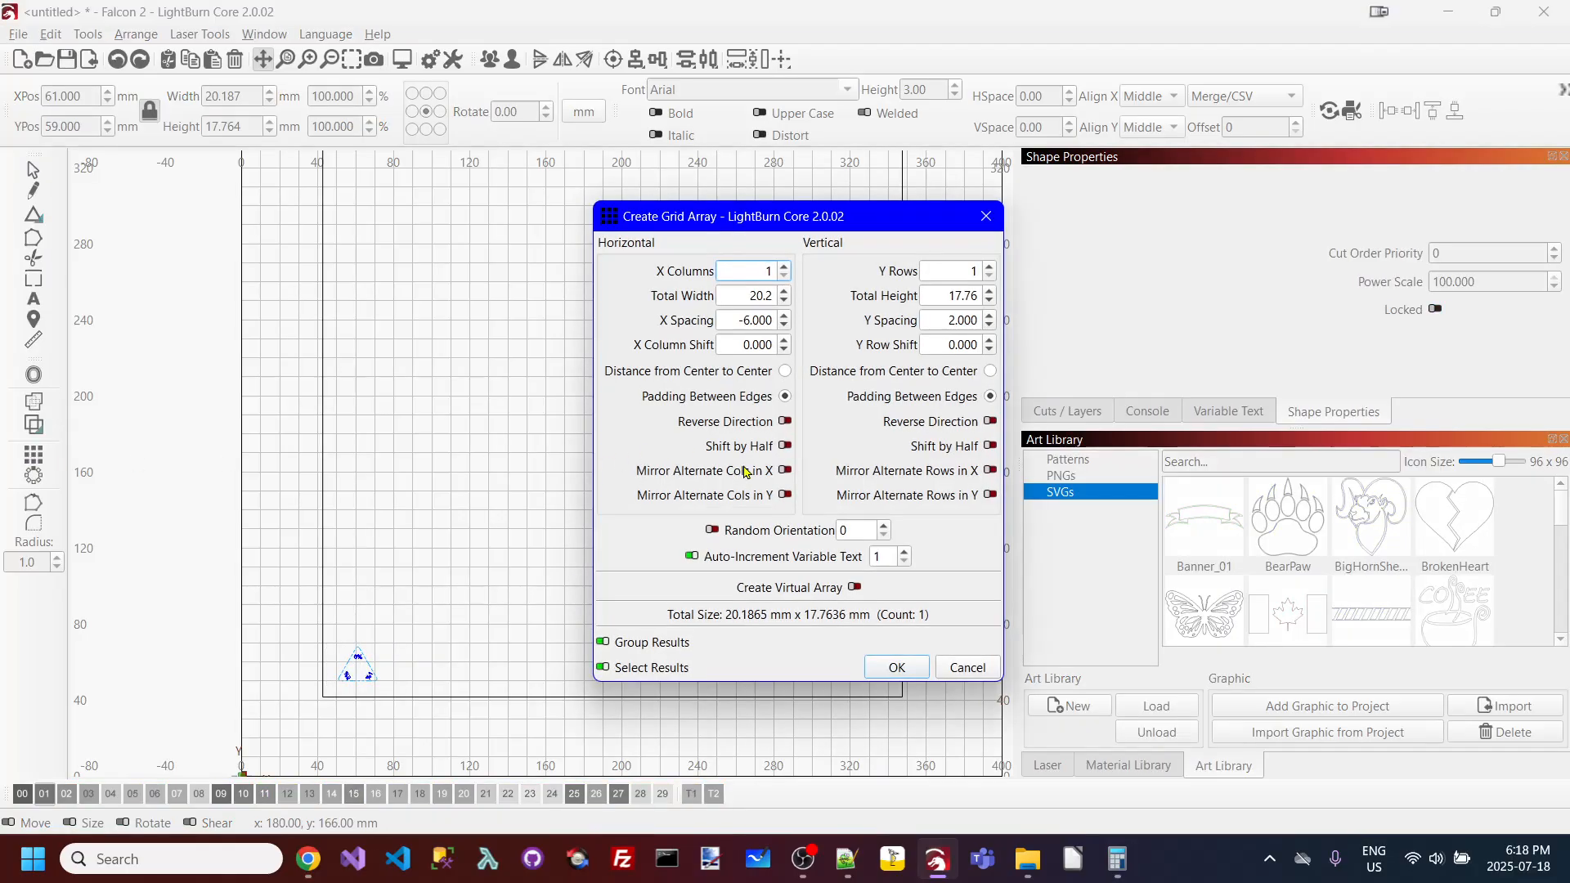
pyautogui.doubleClick(734, 326)
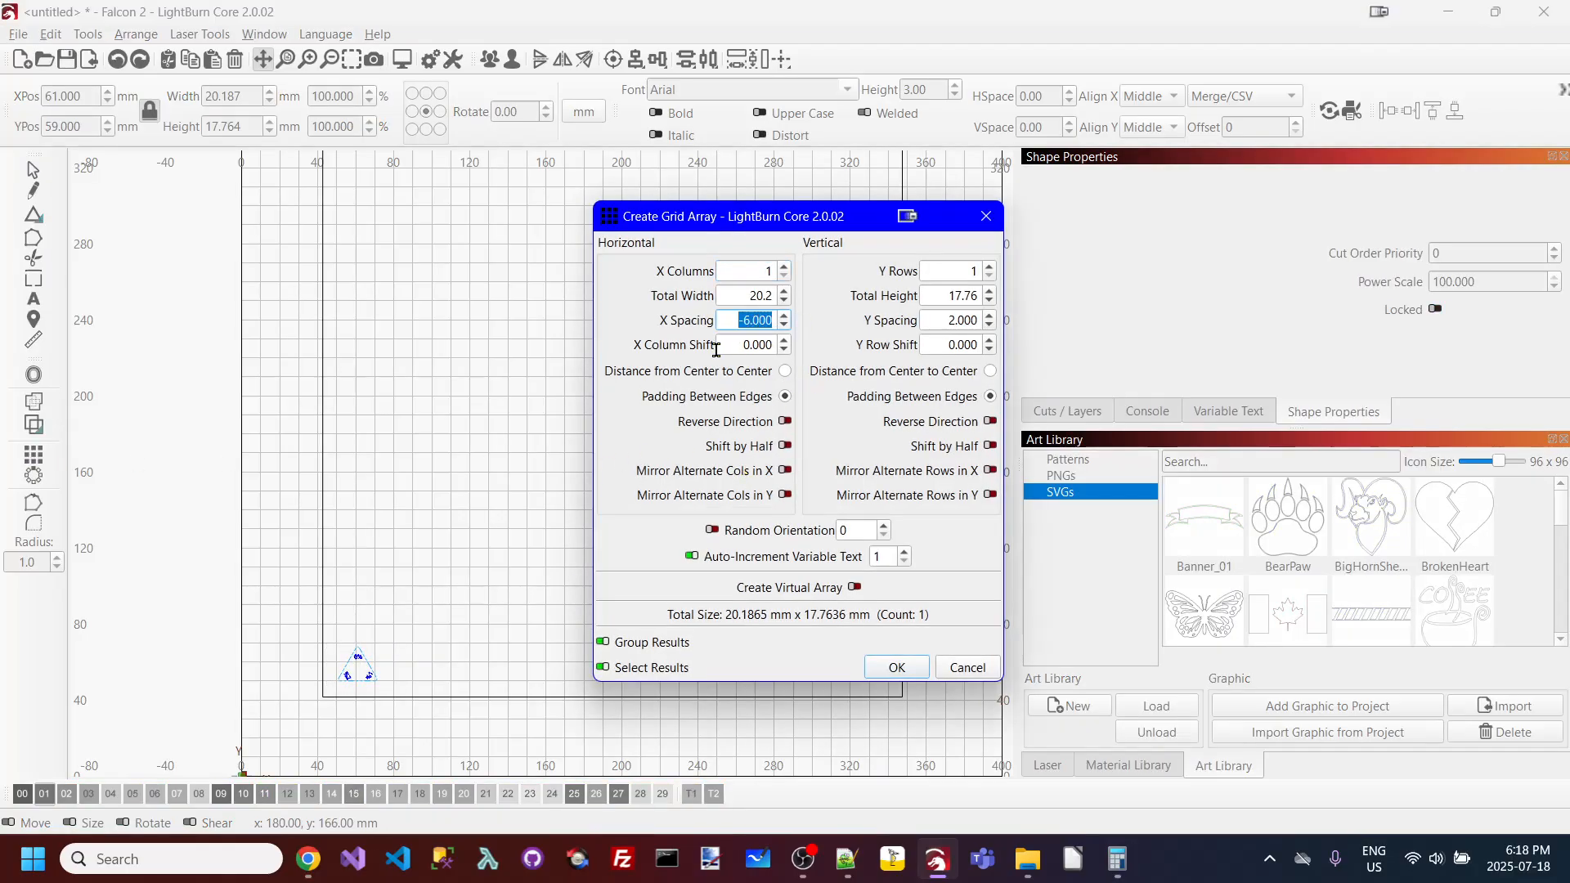
pyautogui.write('0')
pyautogui.moveTo(763, 219); pyautogui.dragTo(1076, 236)
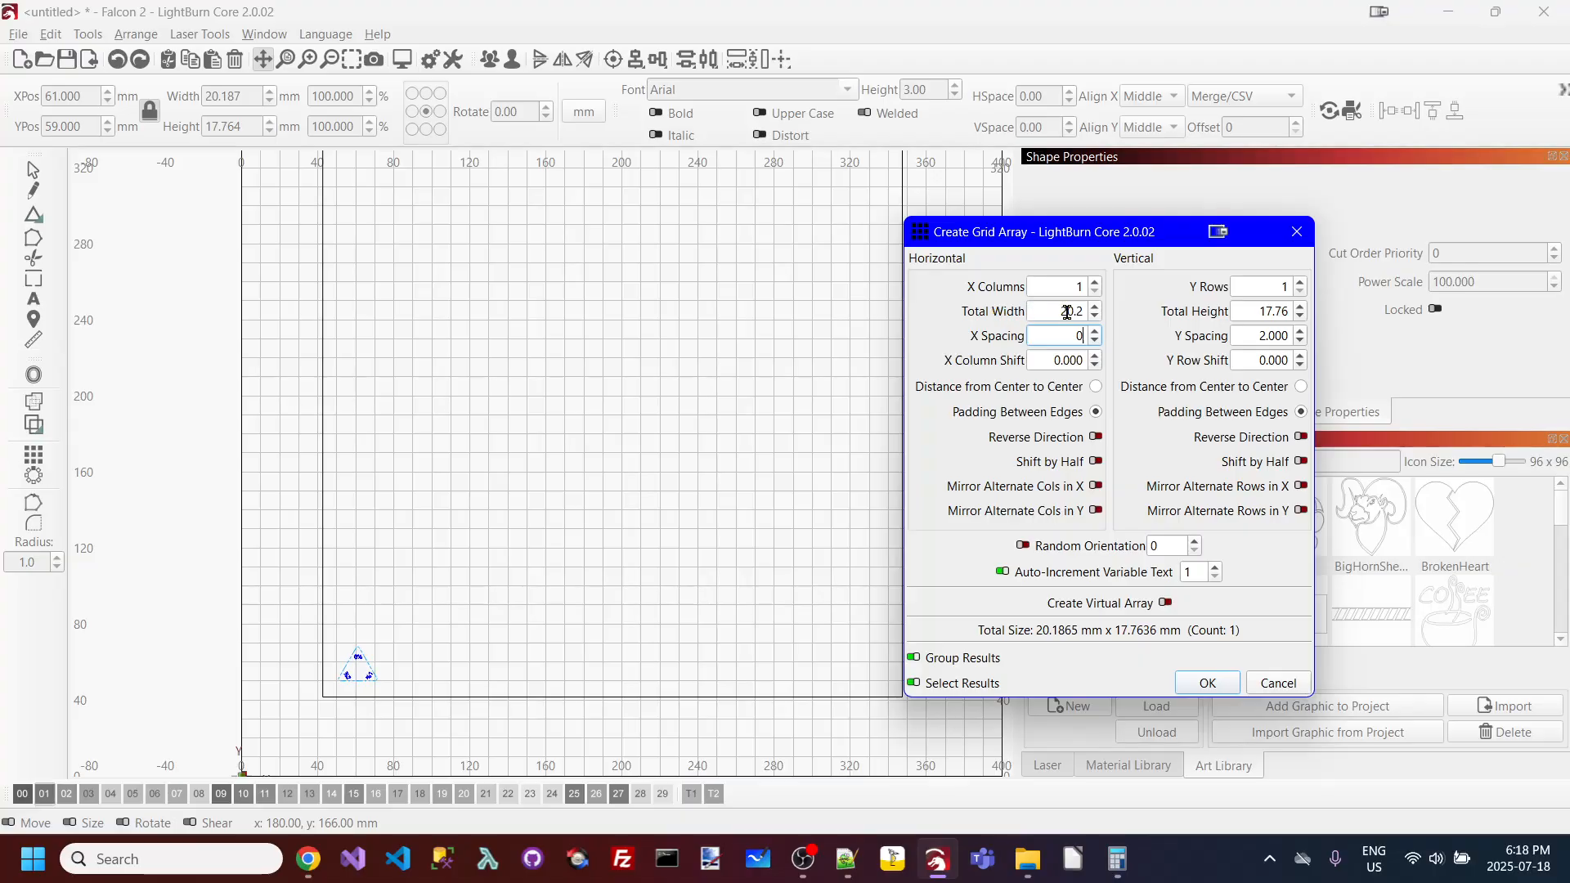
# Step: Set the grid array to 8 columns and 6 rows
pyautogui.click(1096, 283)
pyautogui.click(1096, 283)
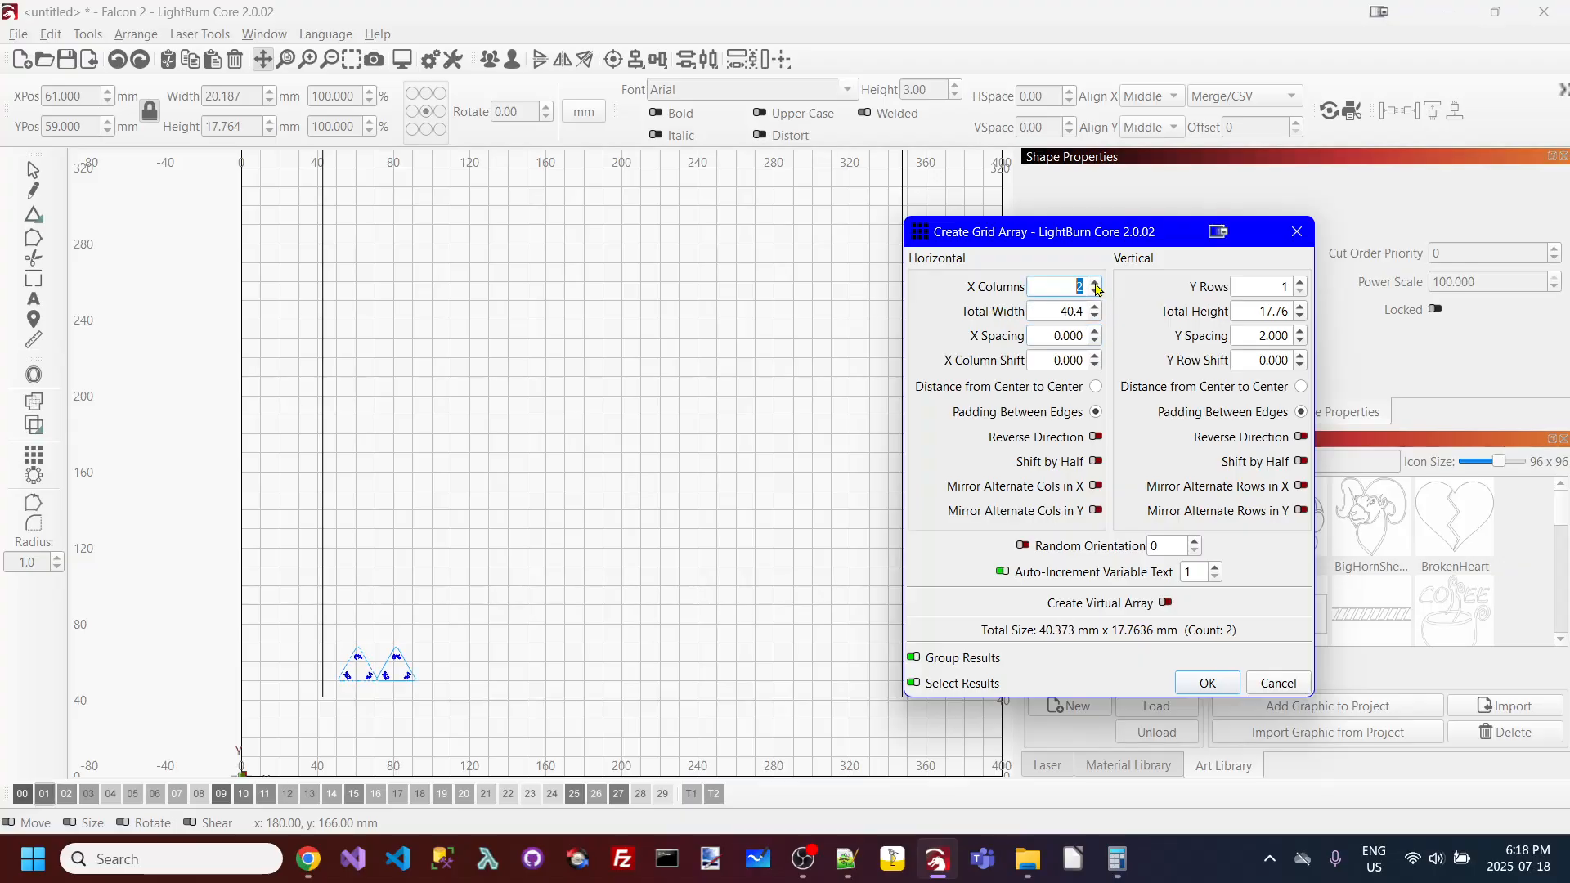
pyautogui.click(1096, 283)
pyautogui.click(1096, 283)
pyautogui.click(1096, 283)
pyautogui.click(1096, 283)
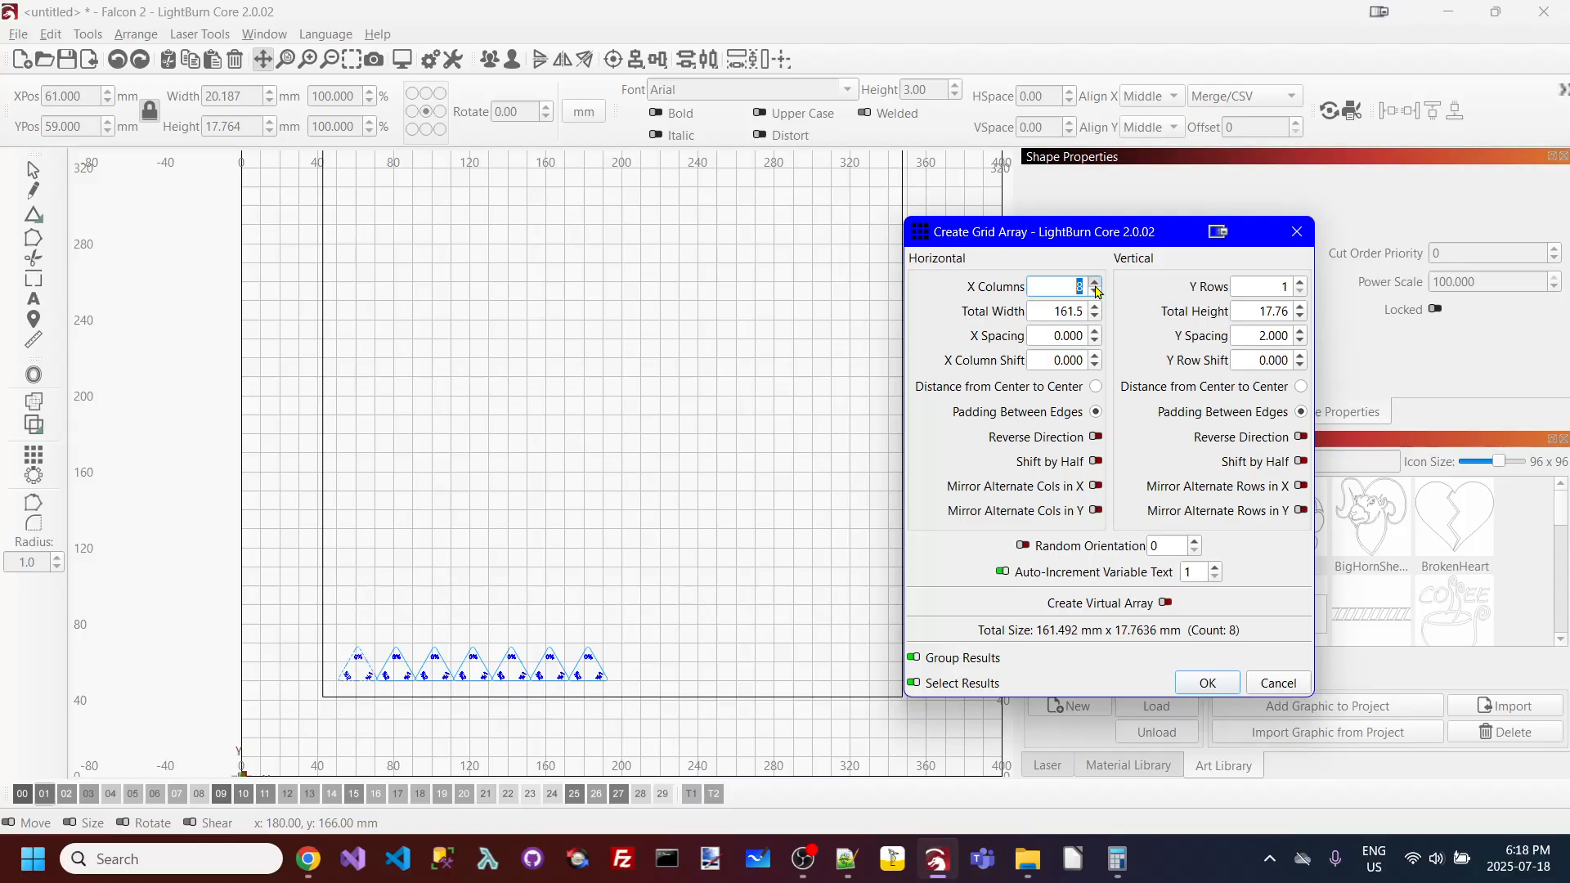
pyautogui.click(1096, 283)
pyautogui.click(1302, 283)
pyautogui.click(1302, 283)
pyautogui.click(1301, 283)
pyautogui.click(1301, 283)
pyautogui.click(1301, 283)
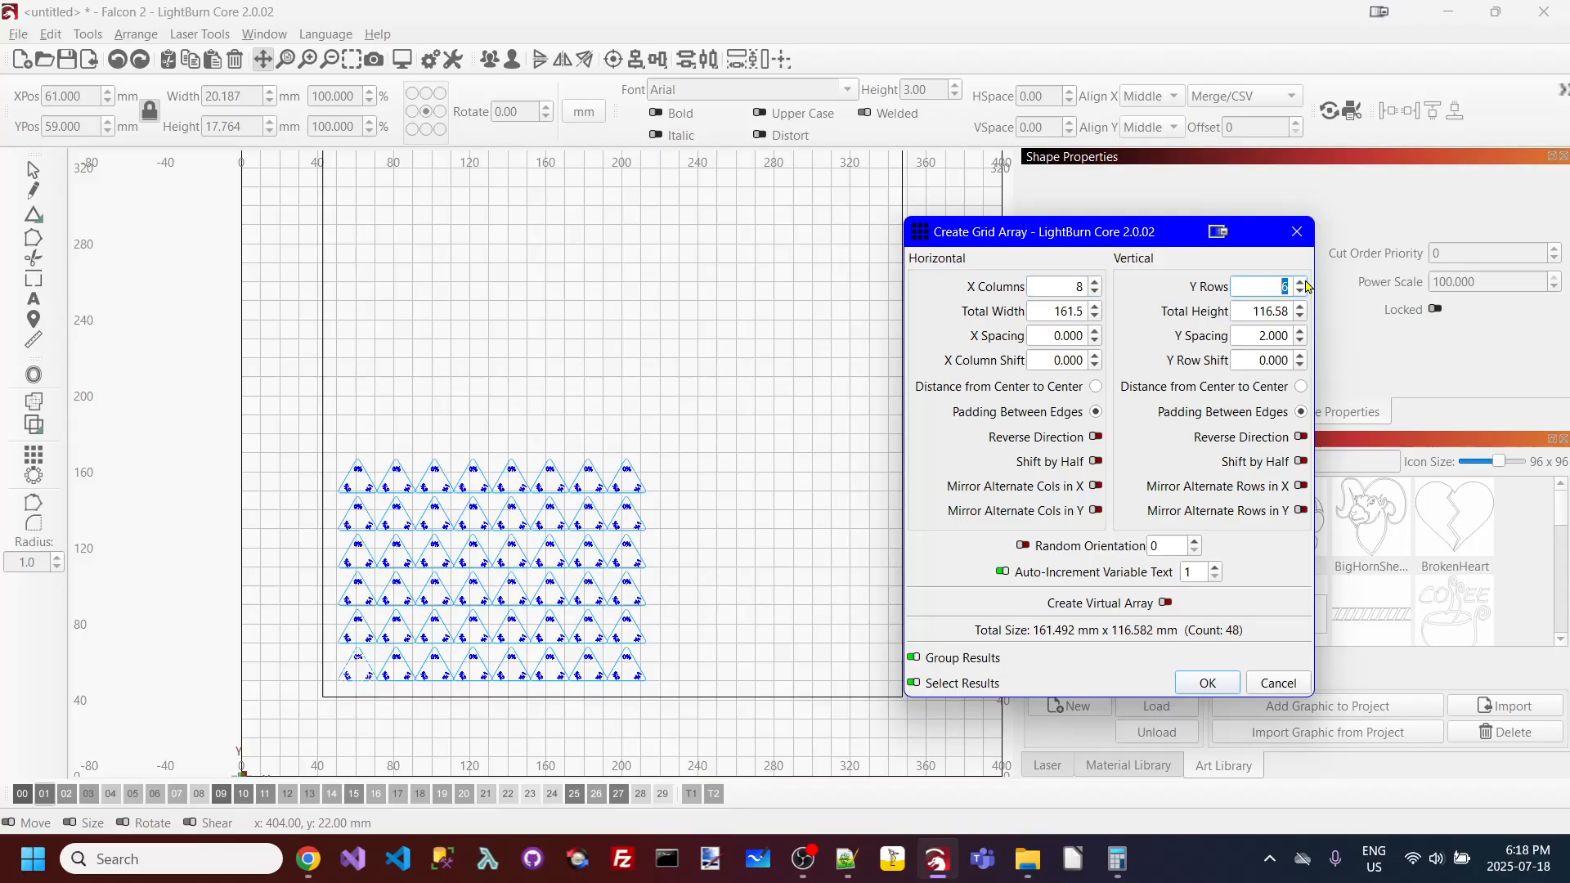
# Step: Set the grid array to 7 rows and create the array of tiles
pyautogui.click(1301, 283)
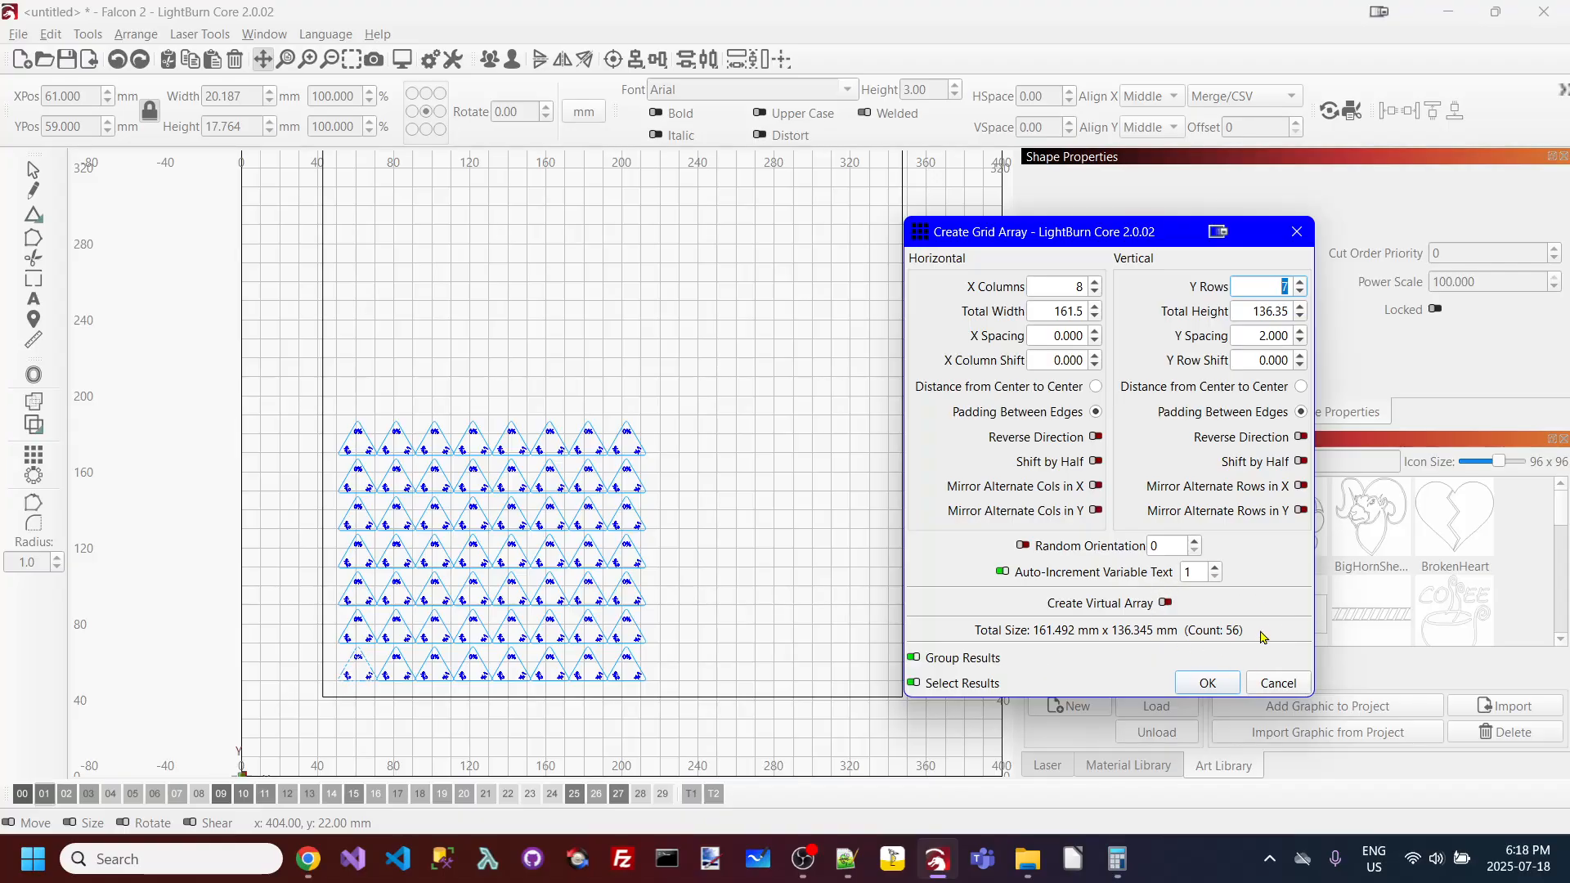
pyautogui.click(1209, 684)
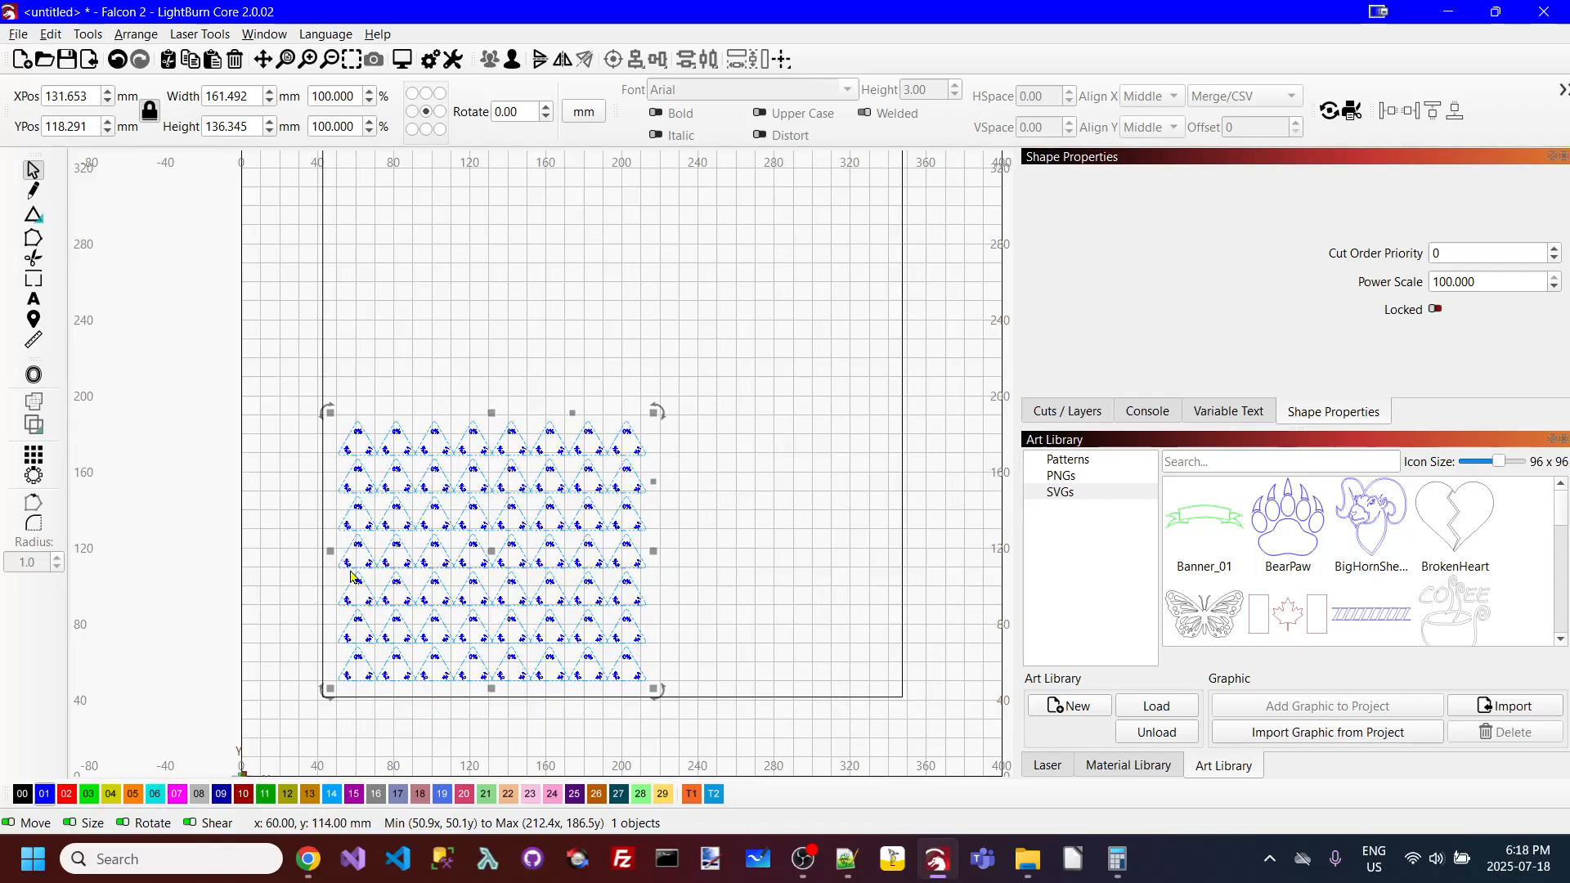
# Step: Preview the job and examine the corner numbers on the arrayed tiles up close
pyautogui.click(402, 59)
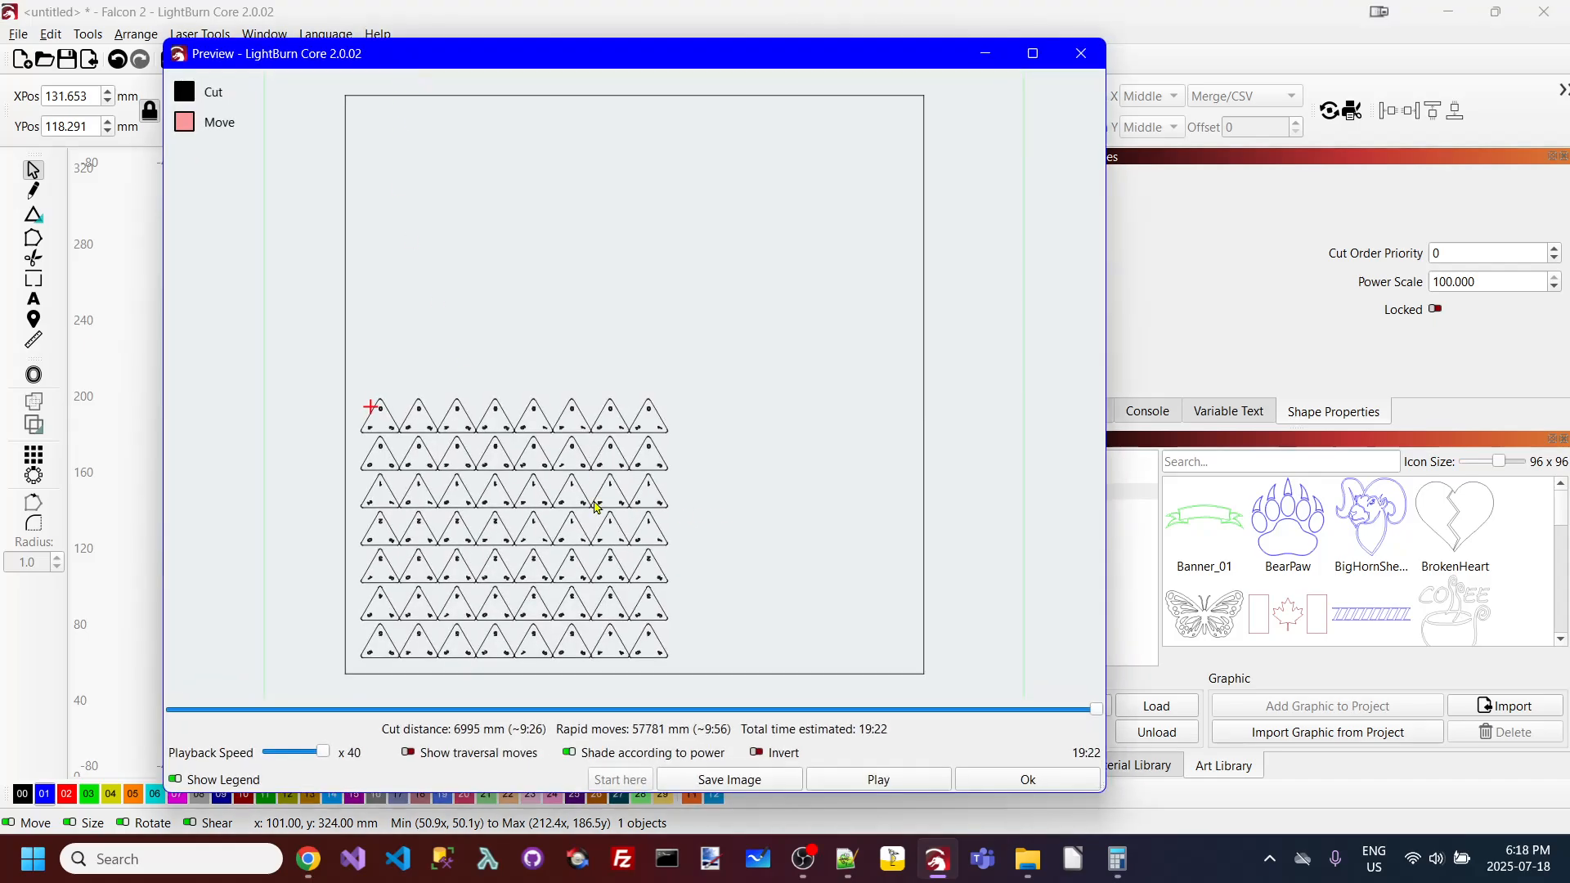
pyautogui.scroll(5, 597, 508)
pyautogui.scroll(-5, 545, 439)
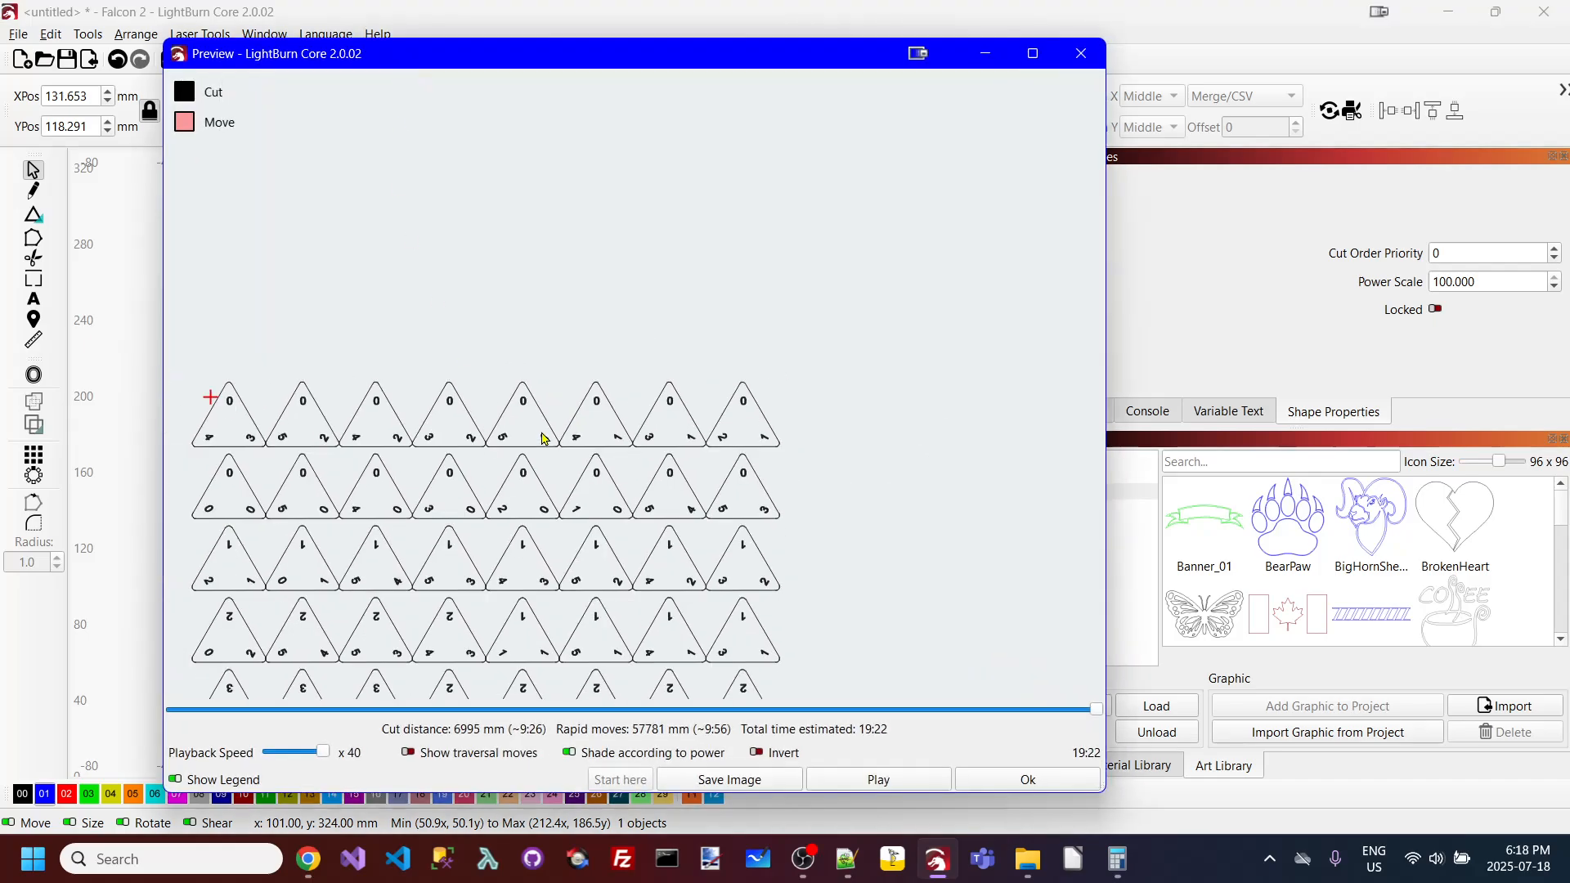
pyautogui.scroll(4, 545, 439)
pyautogui.scroll(-4, 545, 440)
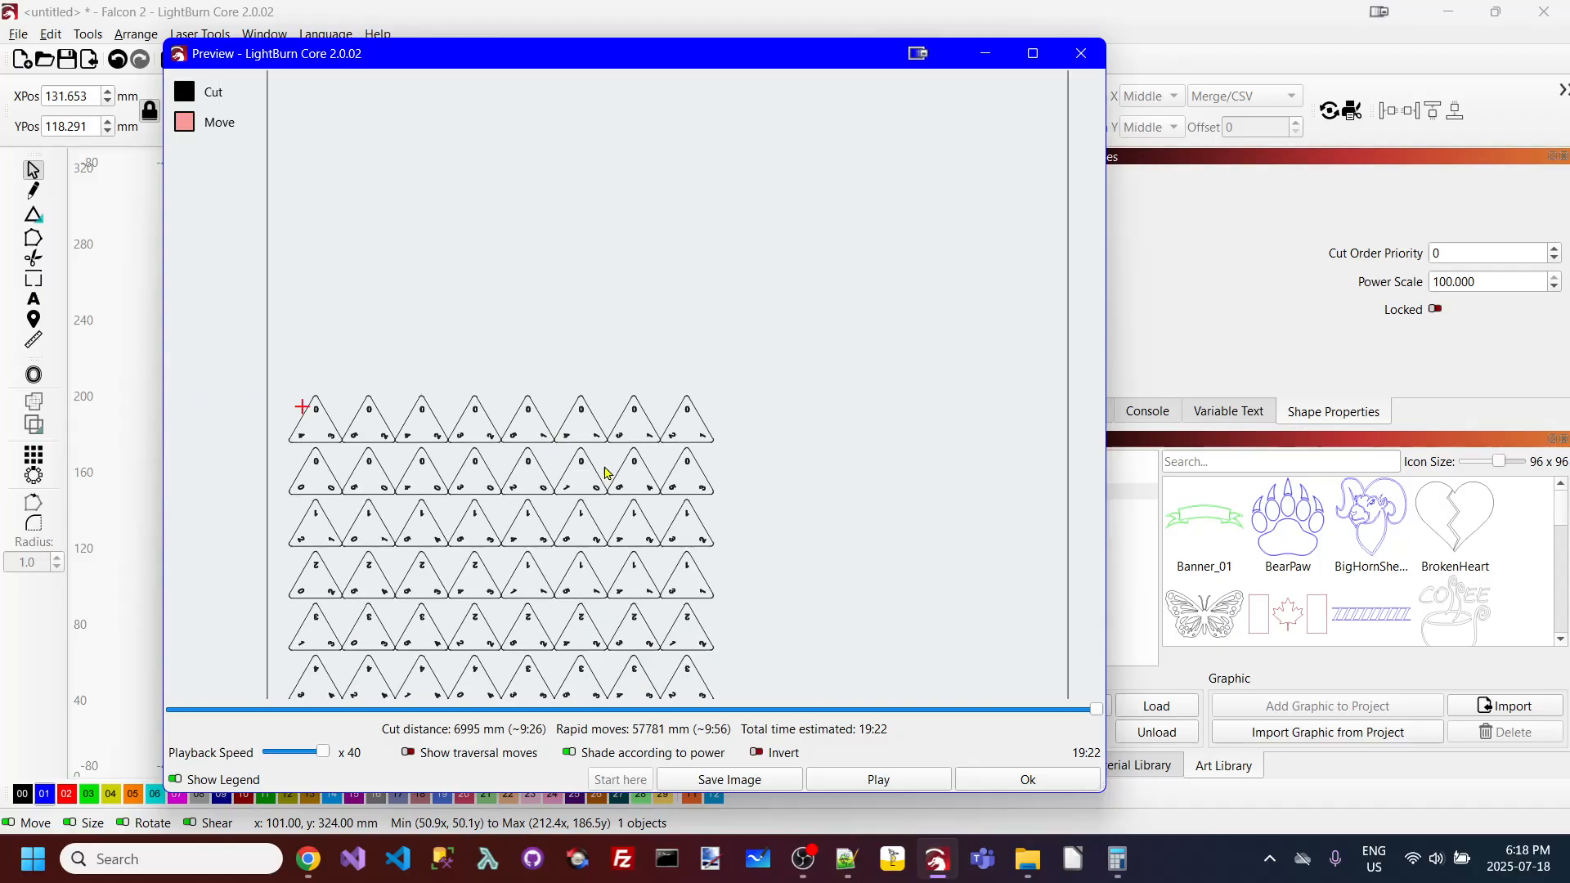
pyautogui.click(994, 779)
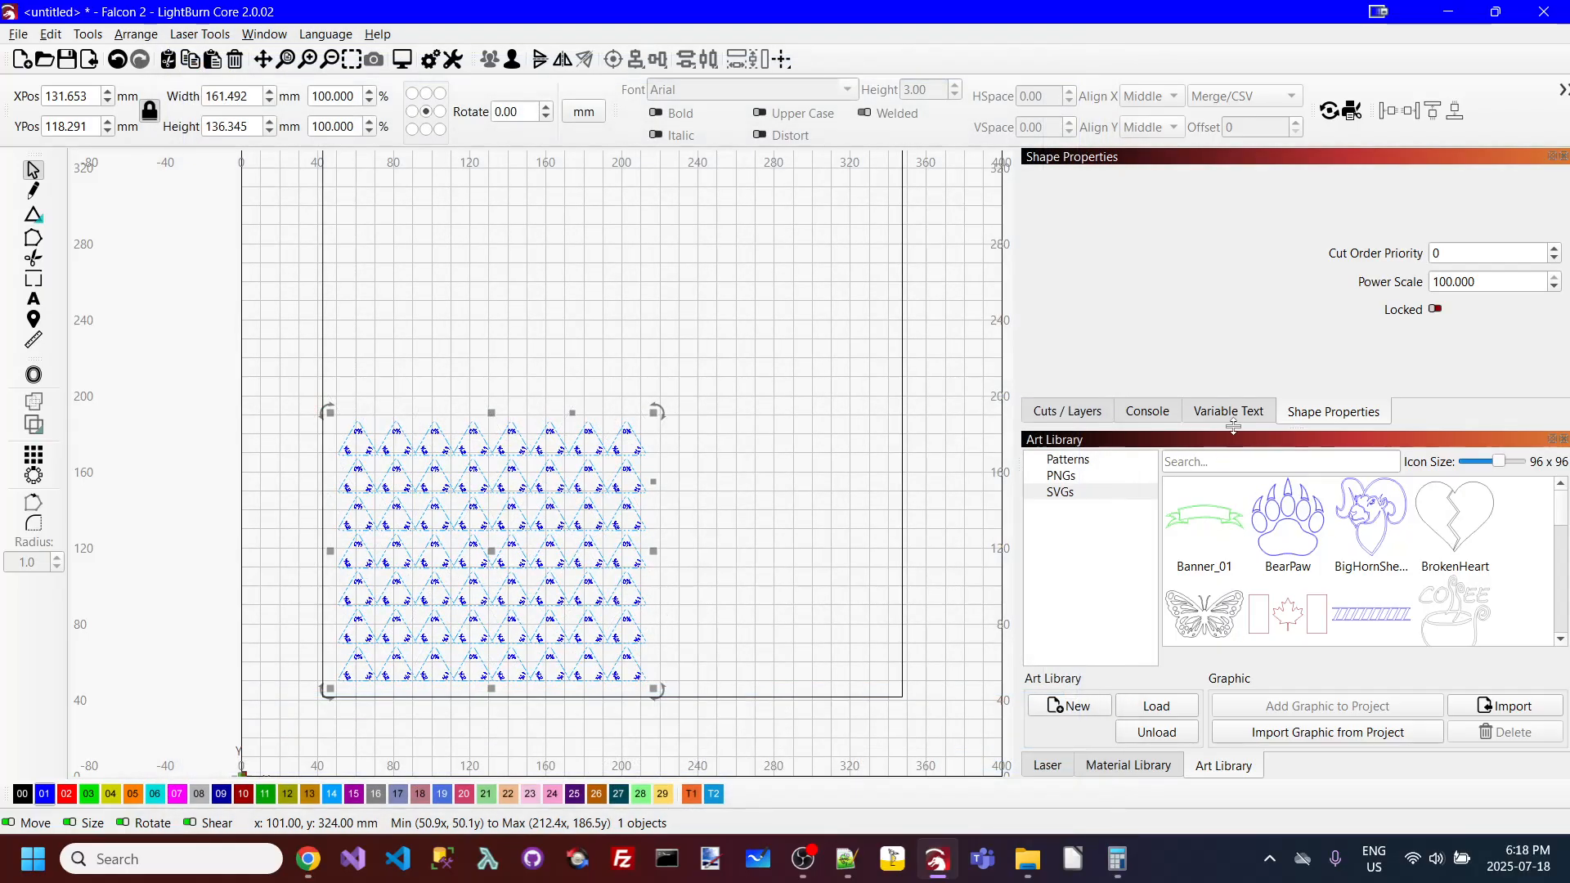
# Step: Show the variable text settings and examine the corner placeholders of the arrayed tiles
pyautogui.click(1241, 413)
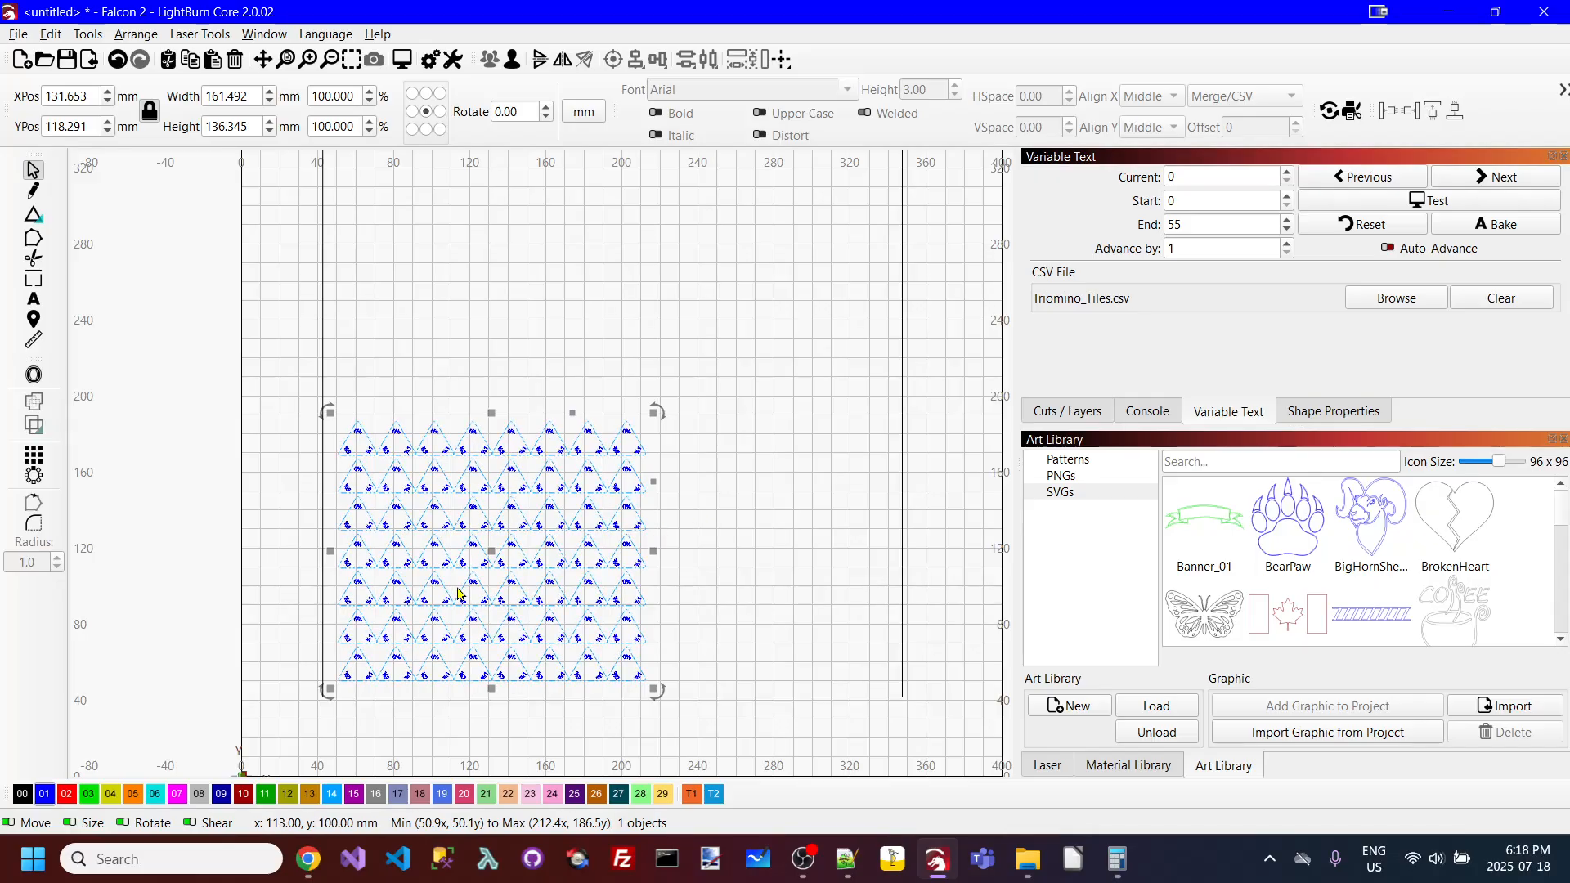
pyautogui.scroll(5, 386, 704)
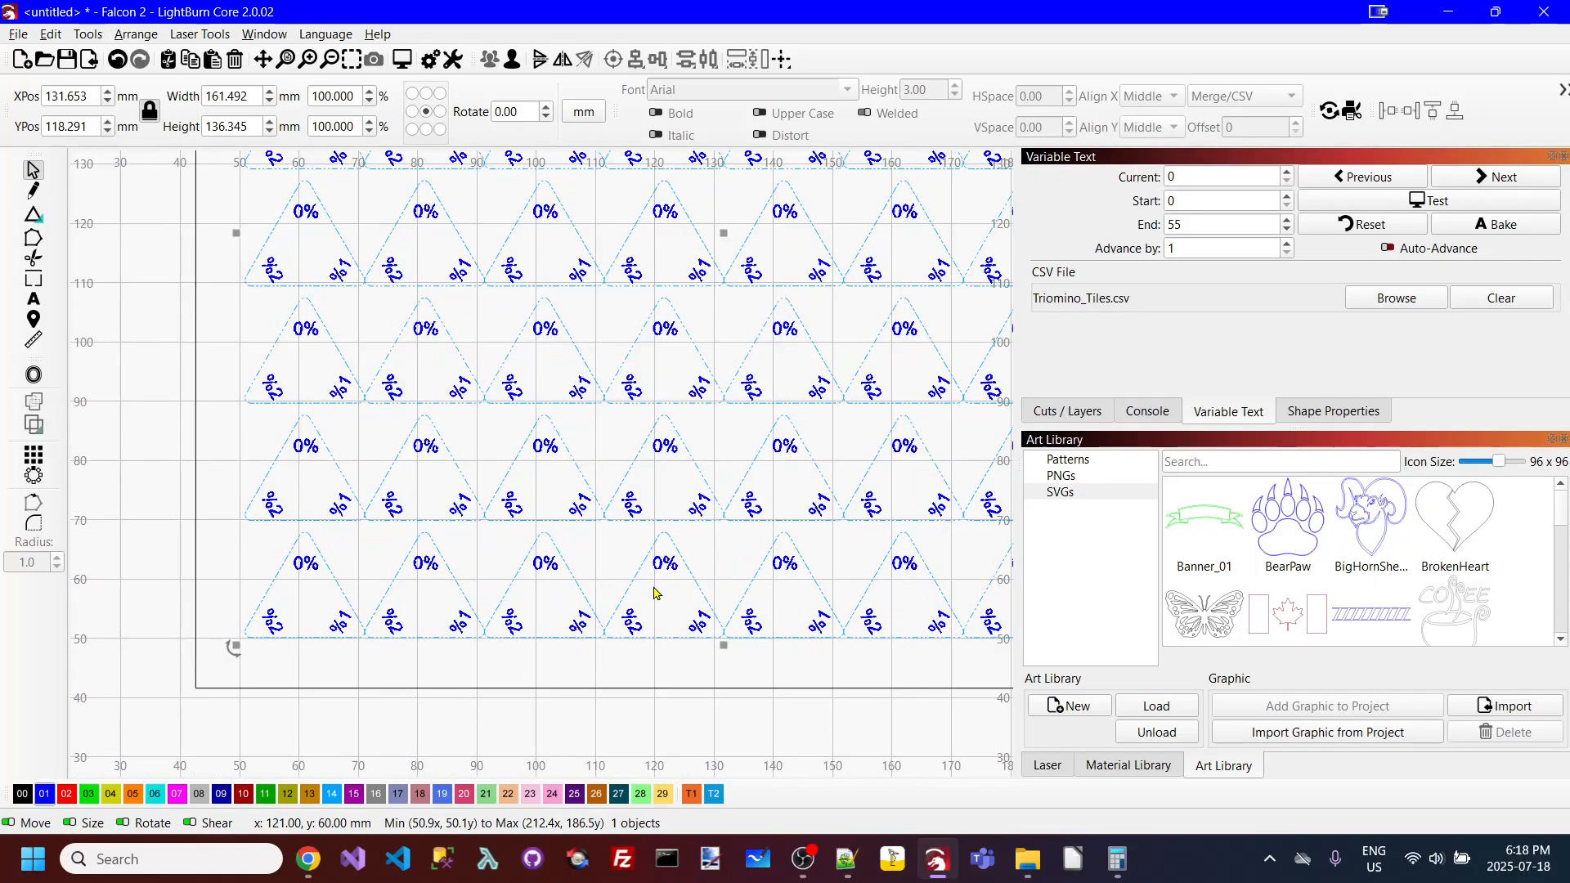
pyautogui.click(578, 684)
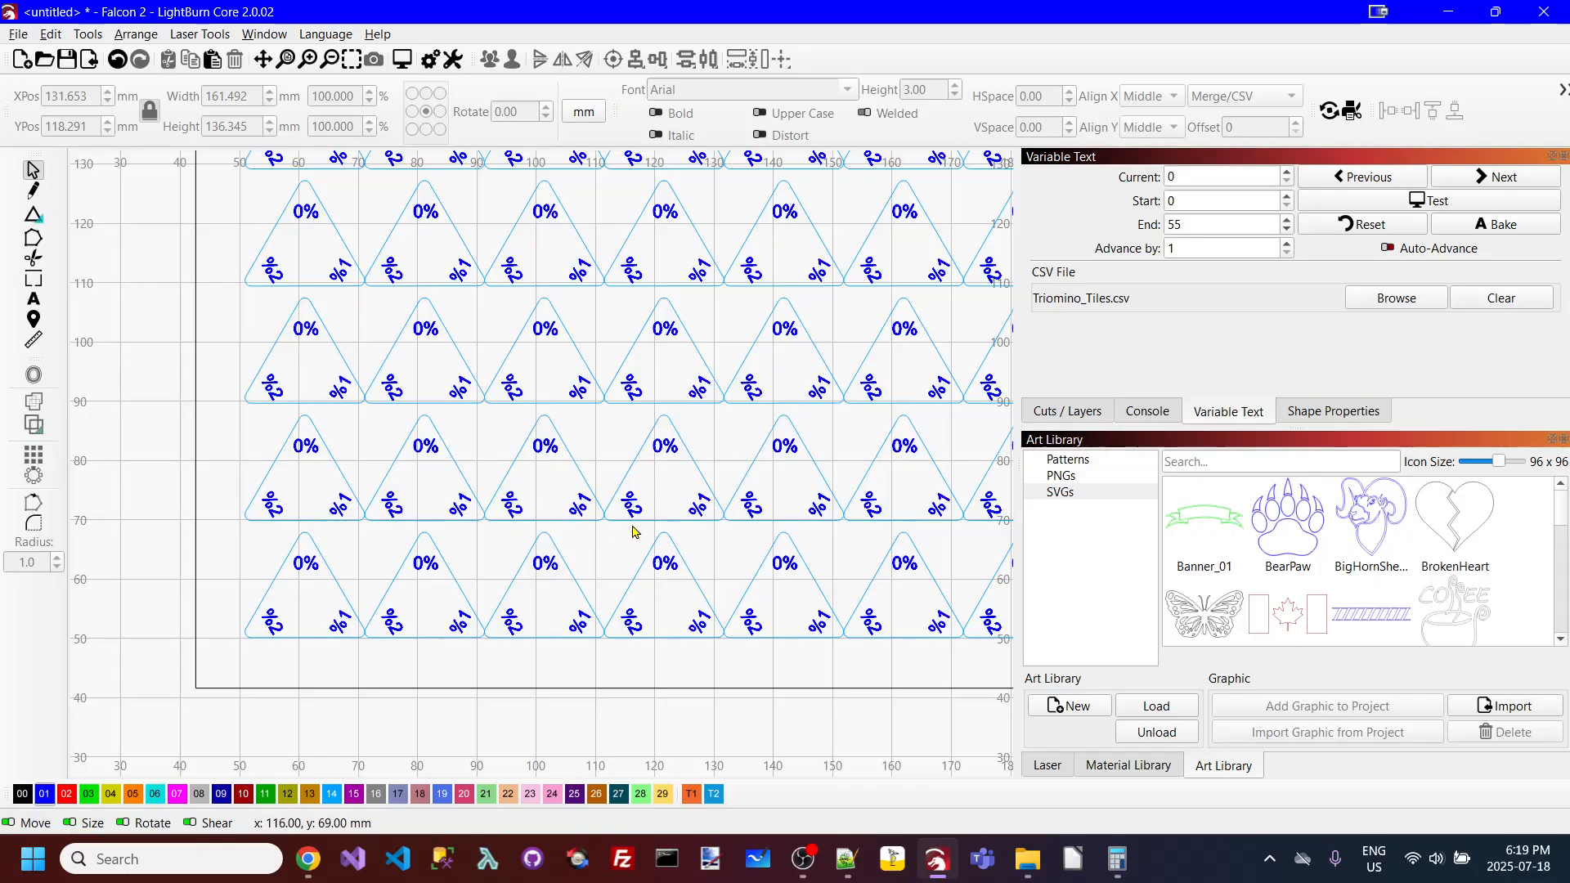
pyautogui.scroll(-1, 615, 524)
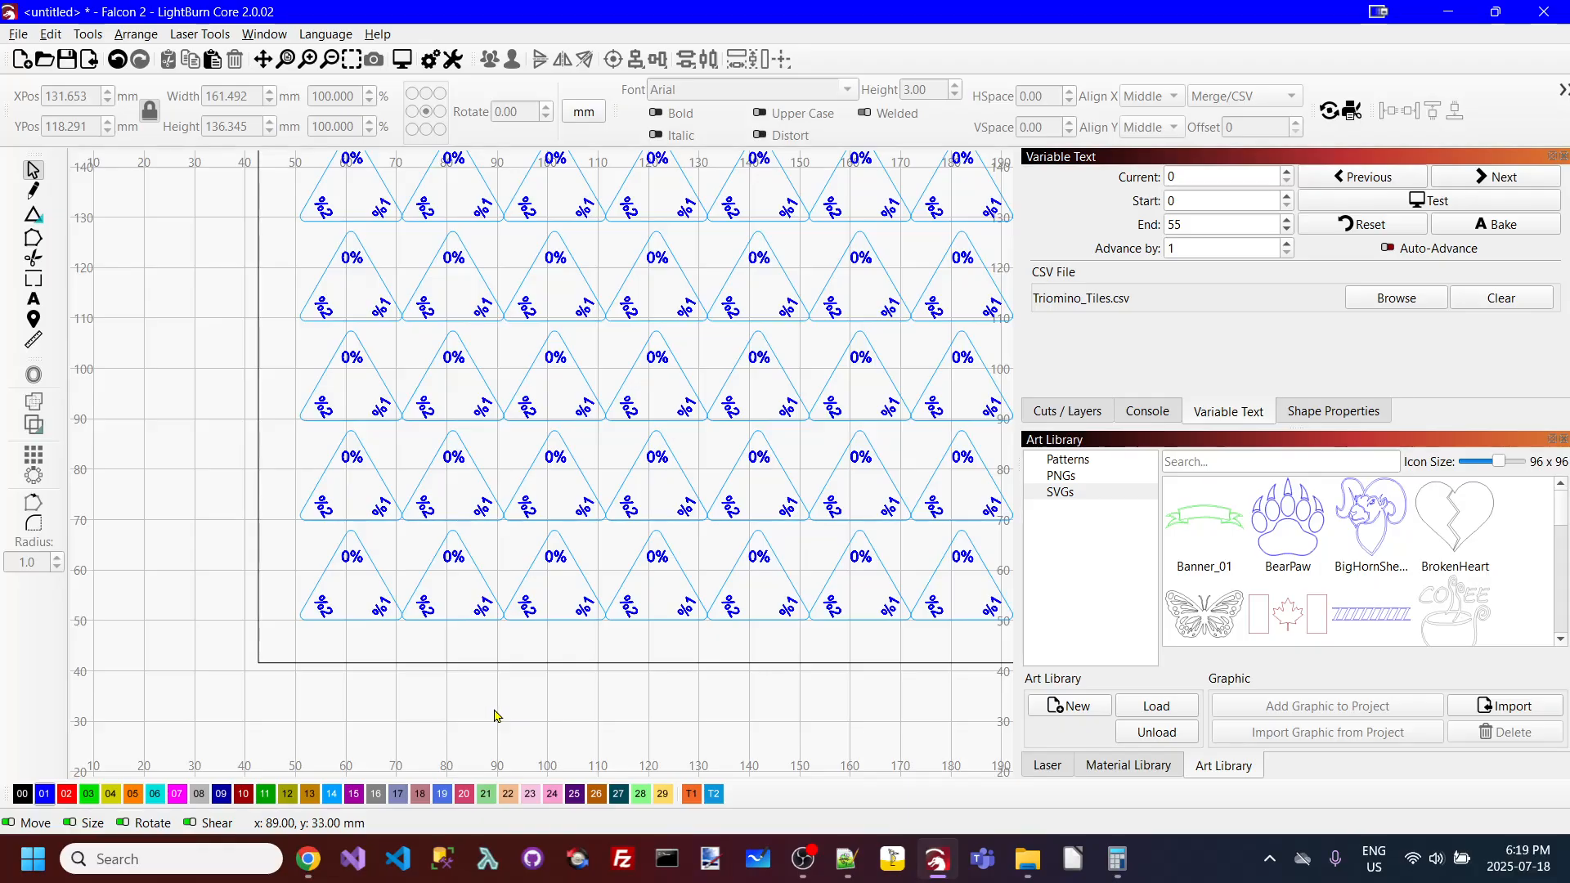
# Step: Undo the grid array and the tile's earlier move, and place the tile group near the work area's lower left corner, at about X 64, Y 62 mm
pyautogui.hotkey('ctrl', 'z')
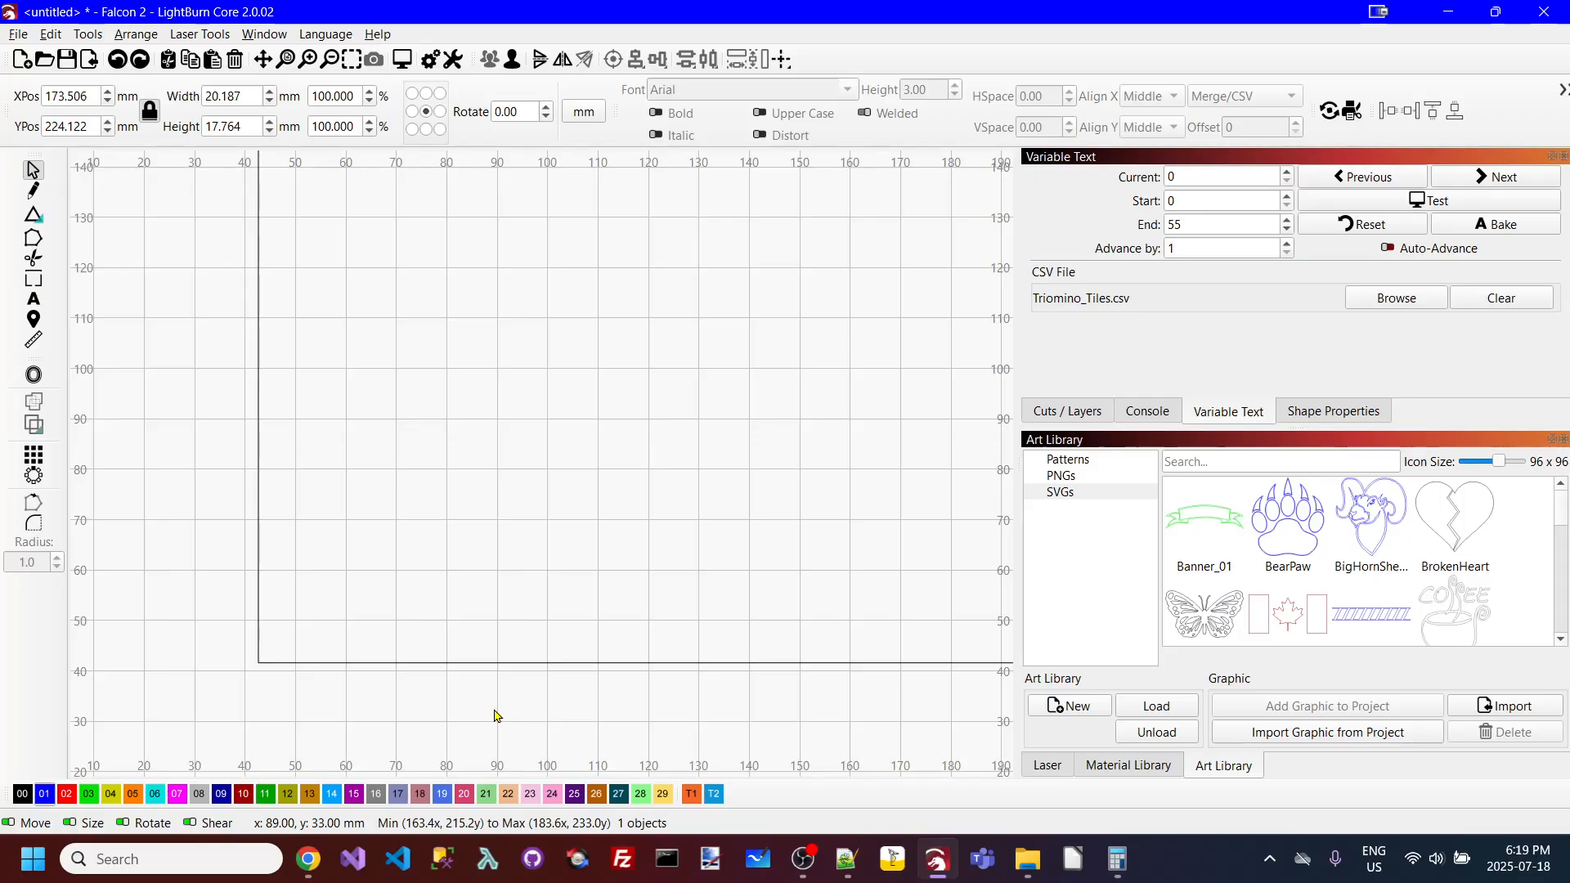
pyautogui.scroll(-2, 536, 371)
pyautogui.scroll(-2, 554, 365)
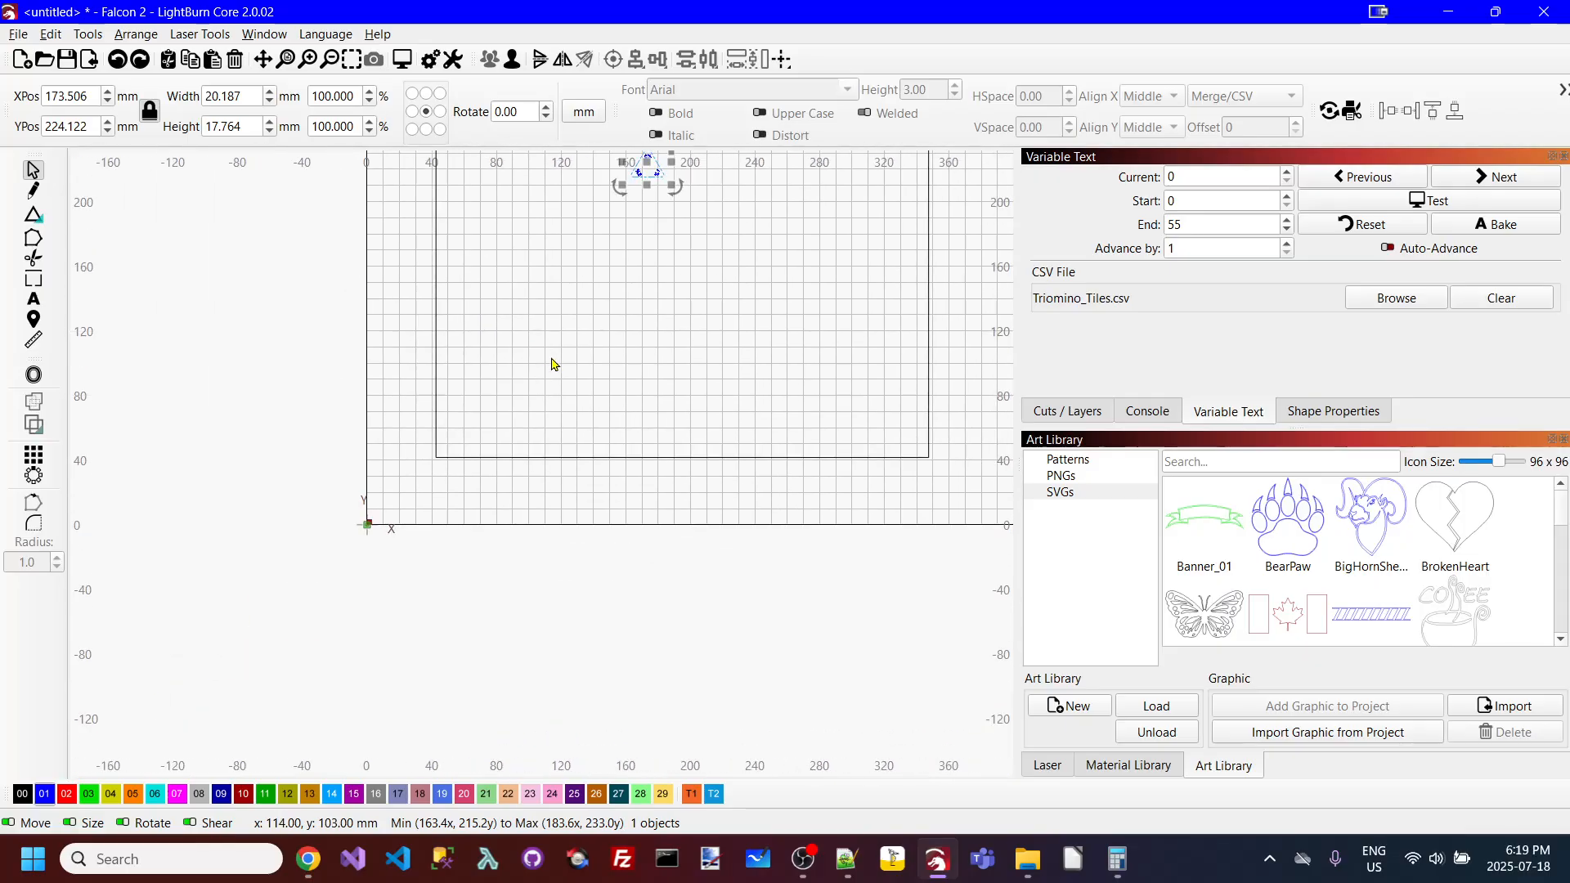
pyautogui.moveTo(641, 196); pyautogui.dragTo(479, 420)
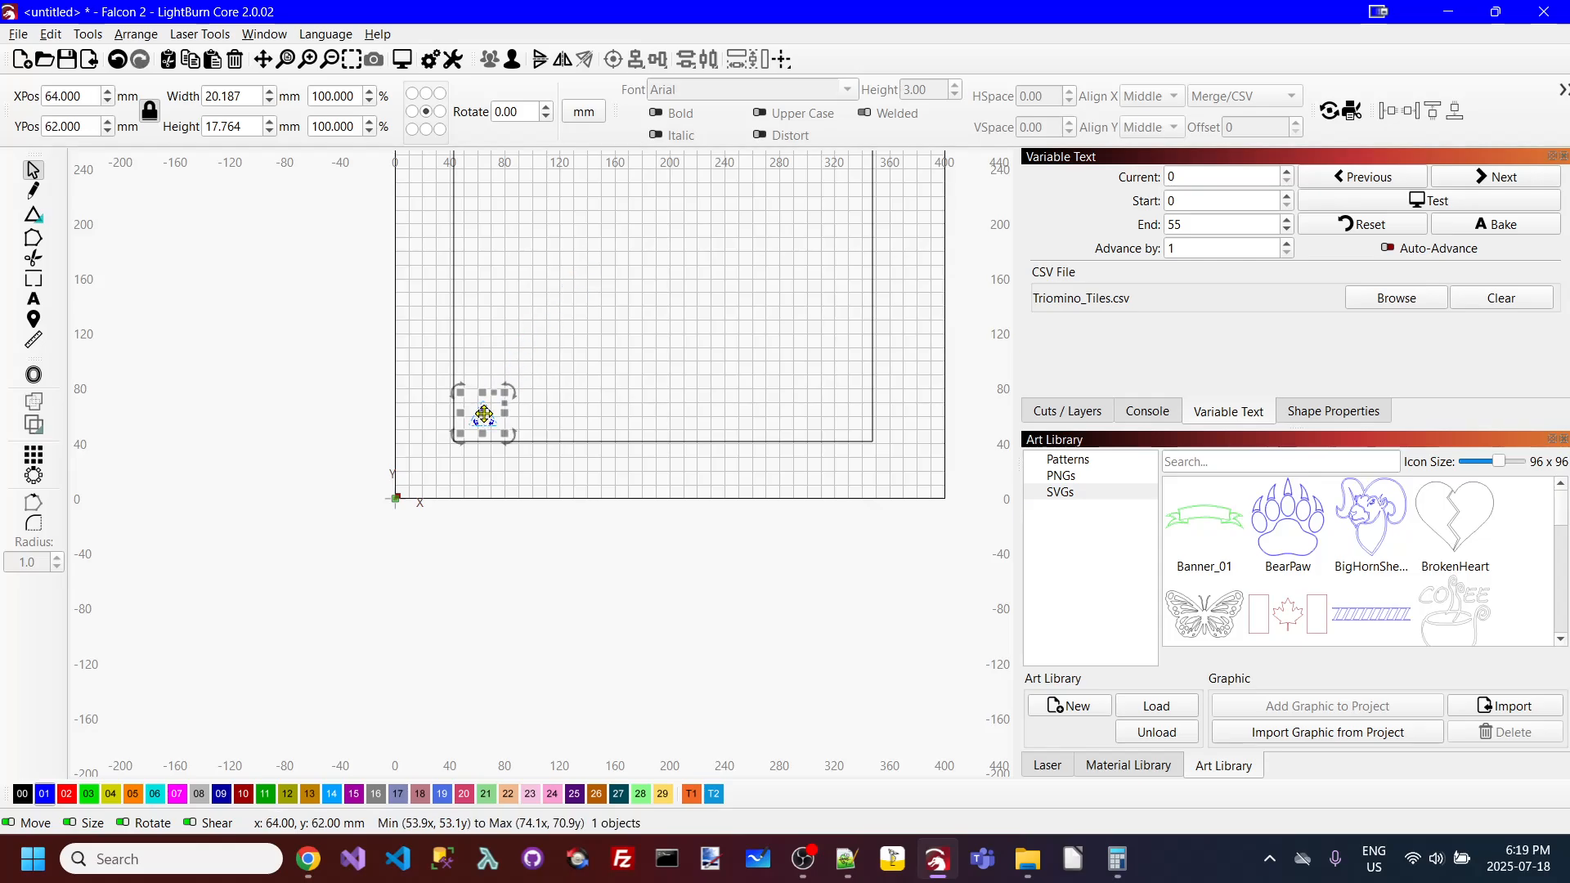
pyautogui.click(524, 481)
pyautogui.scroll(4, 520, 474)
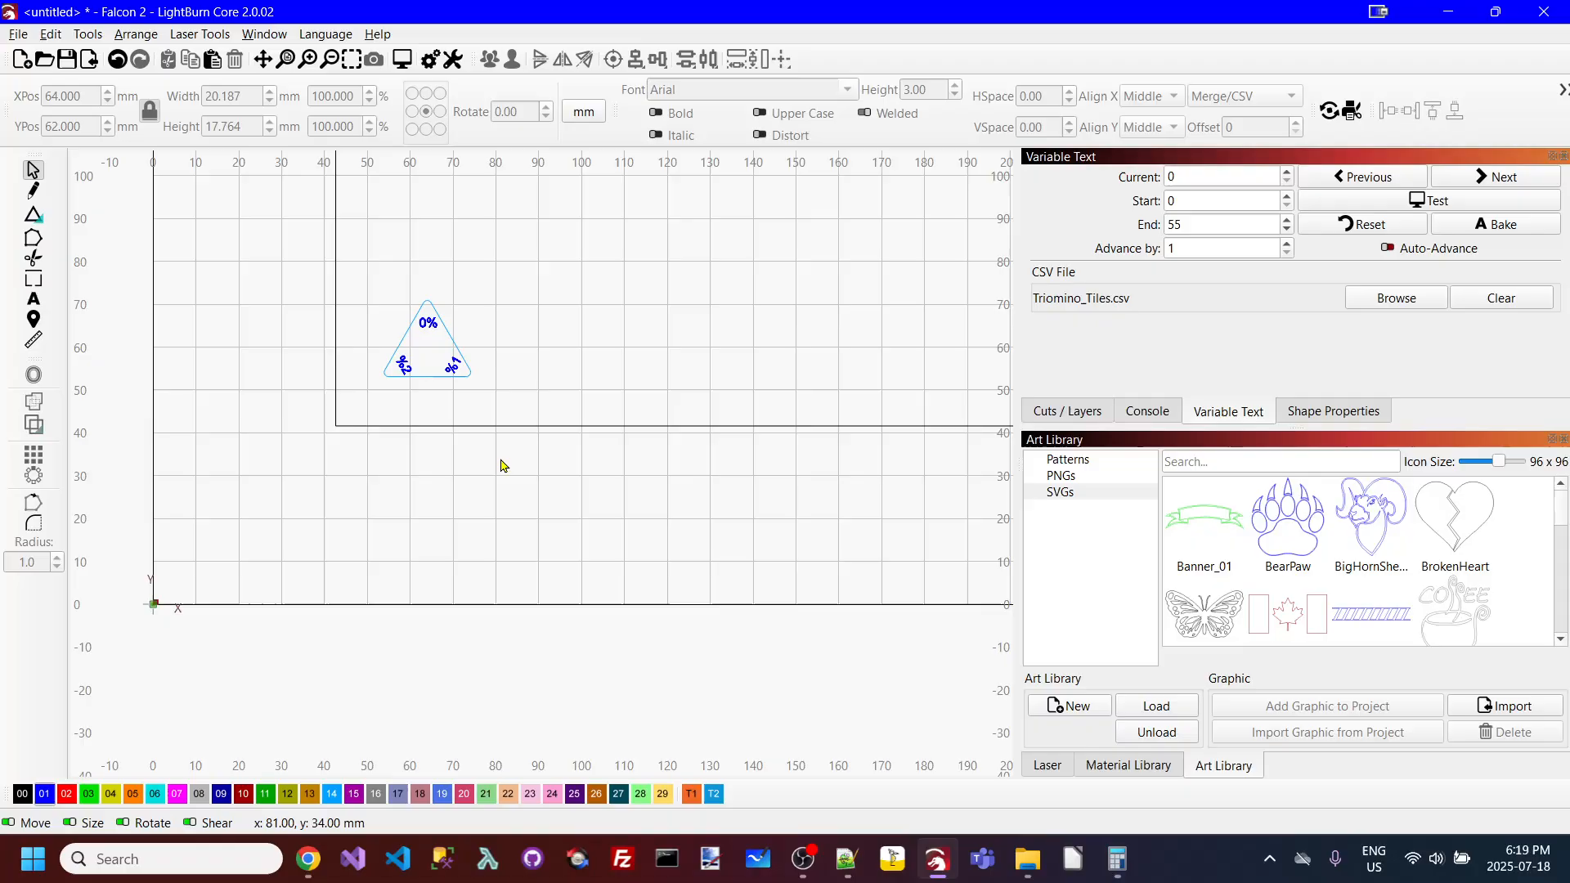
# Step: Start a grid array of the tile group with alternate columns mirrored in X and Y and an X spacing of -6
pyautogui.click(450, 345)
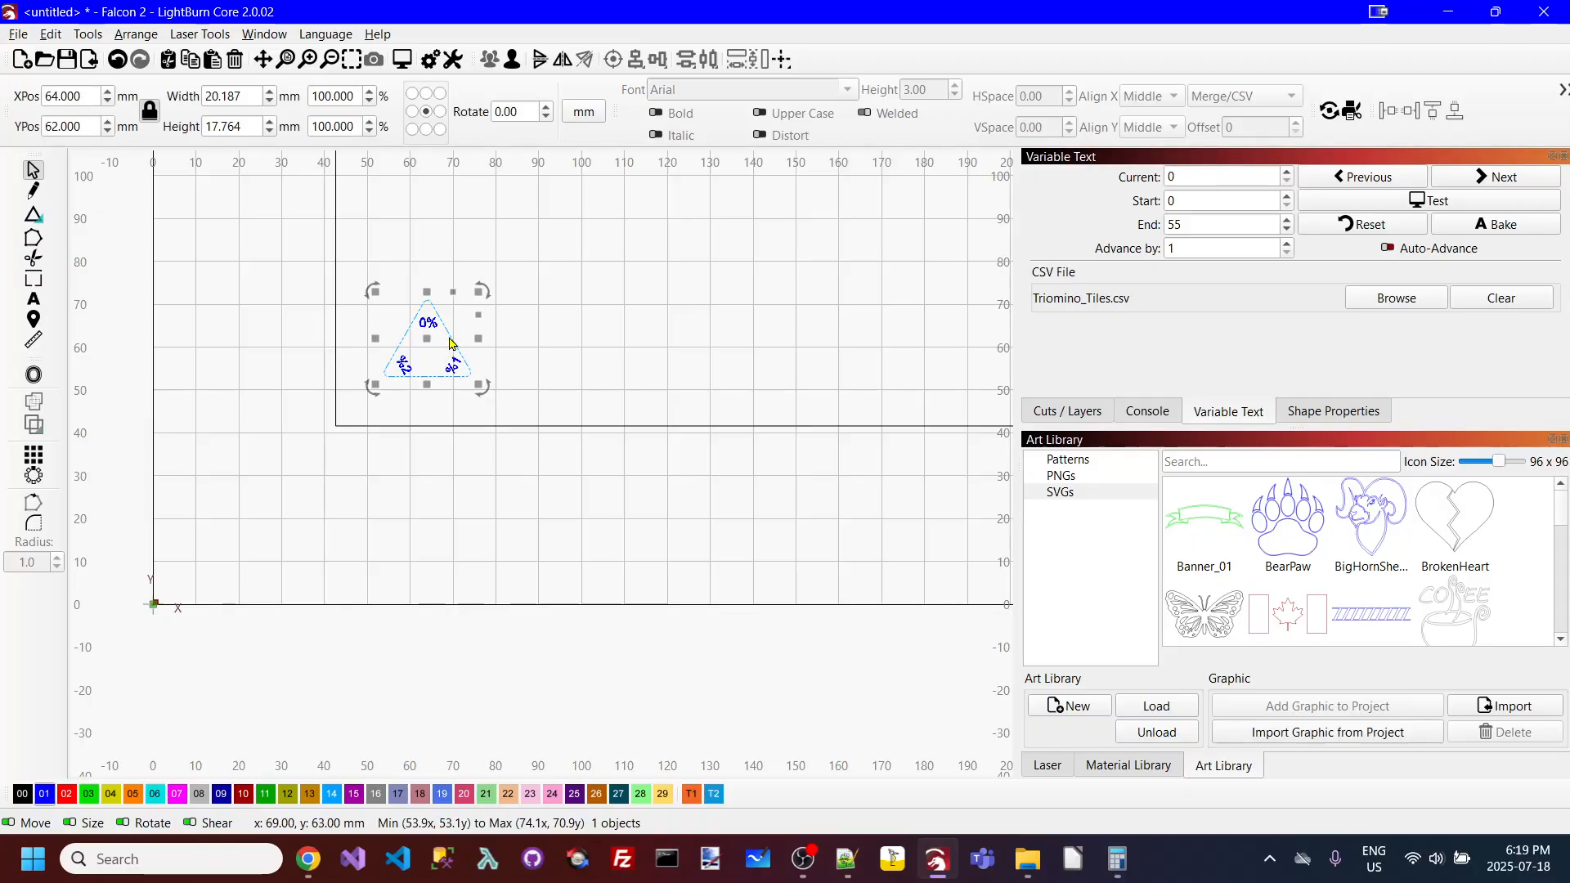
pyautogui.click(34, 451)
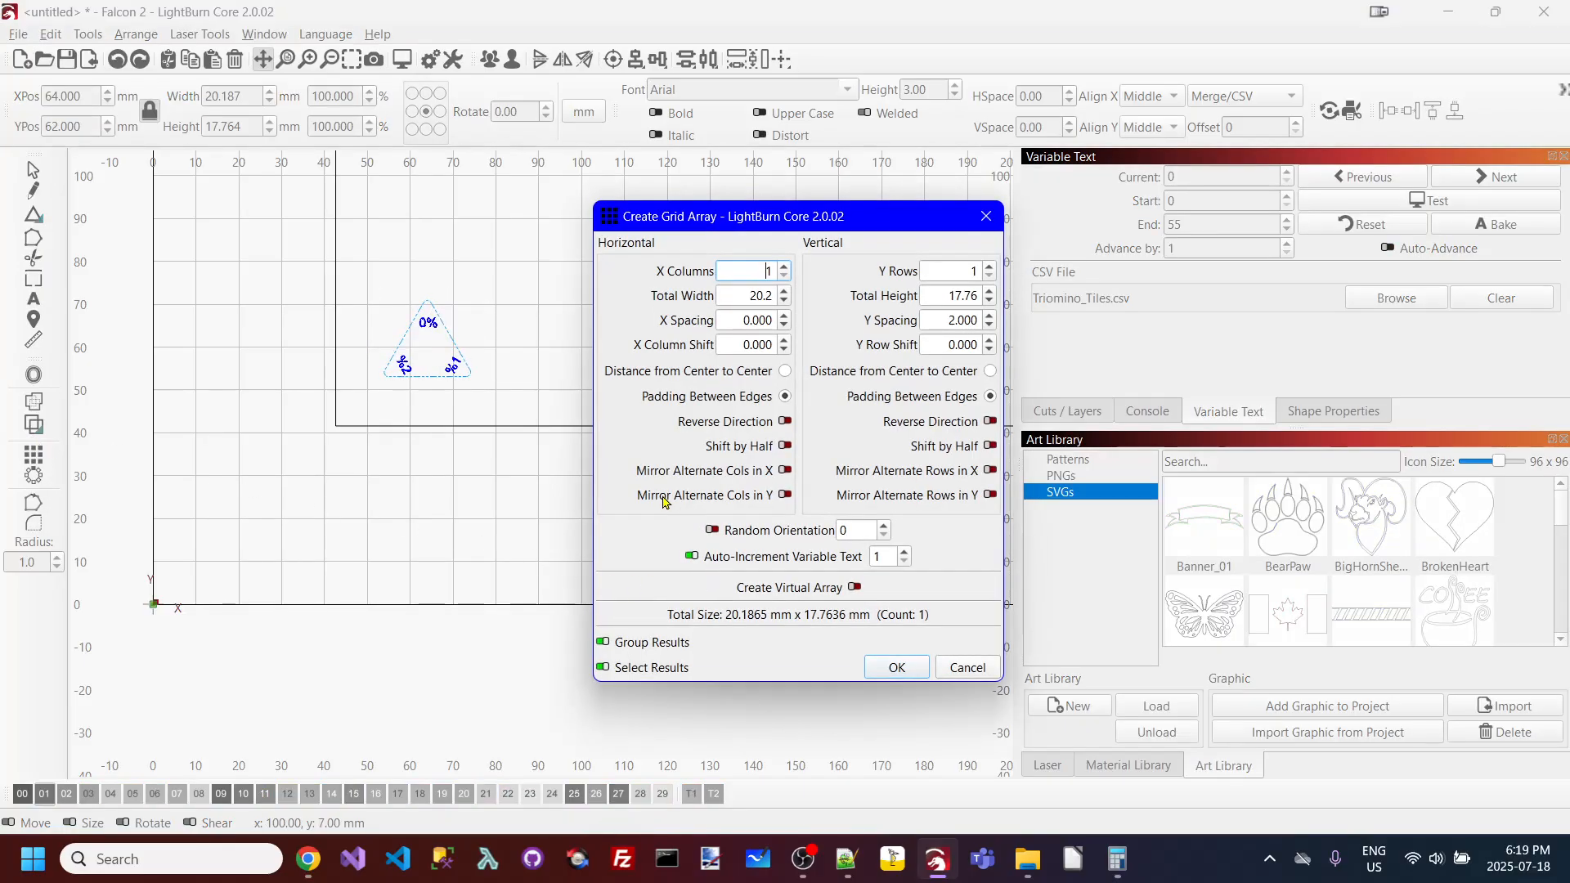
pyautogui.click(785, 470)
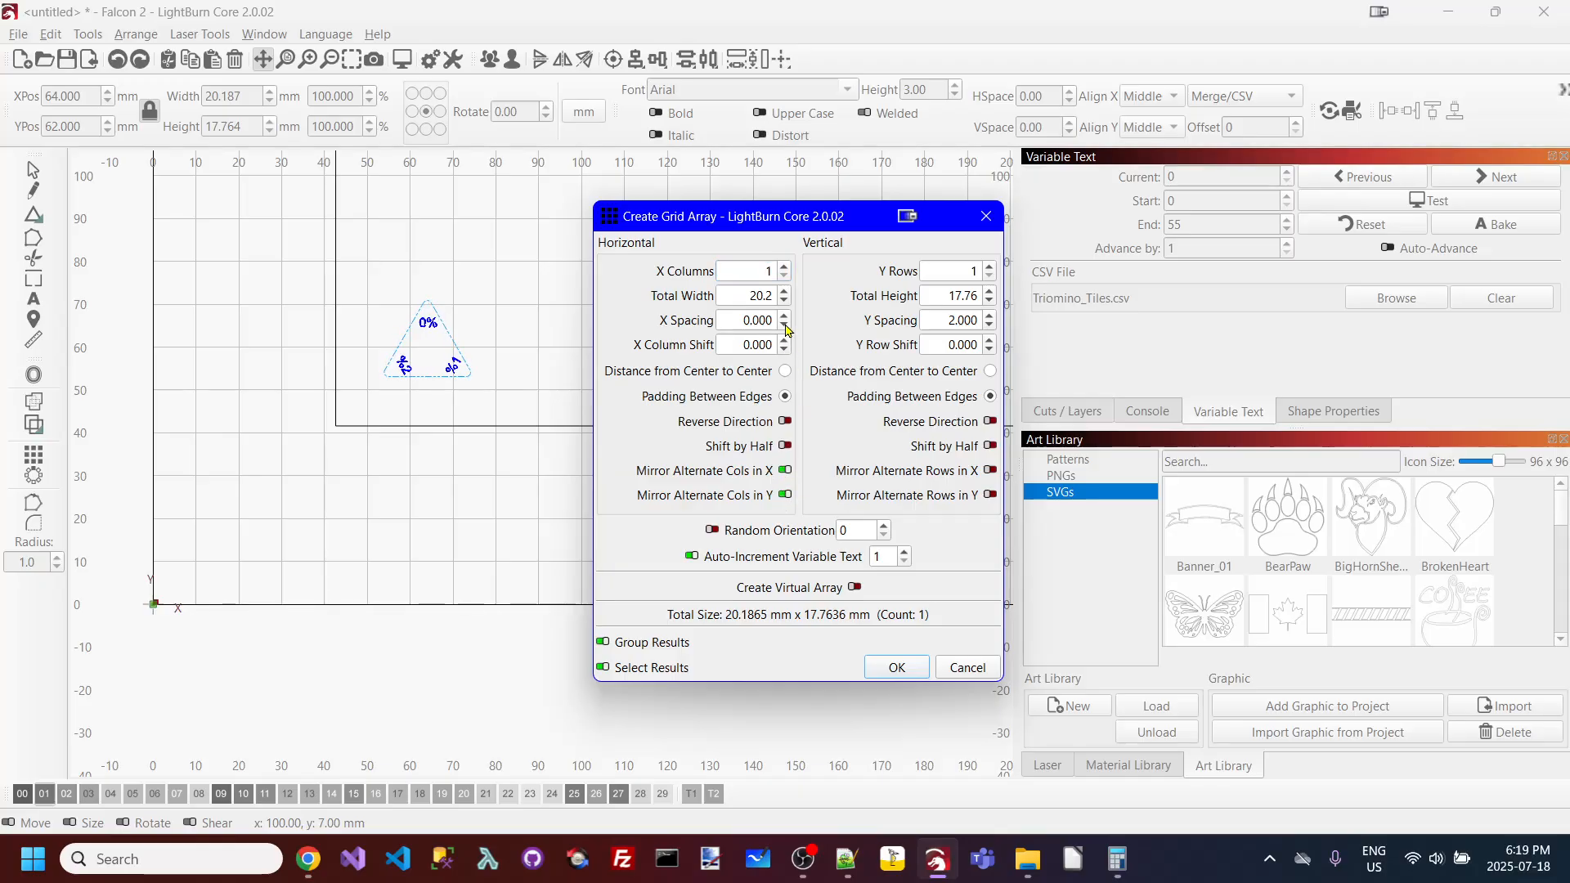
pyautogui.scroll(-3, 786, 329)
pyautogui.moveTo(876, 221); pyautogui.dragTo(1360, 231)
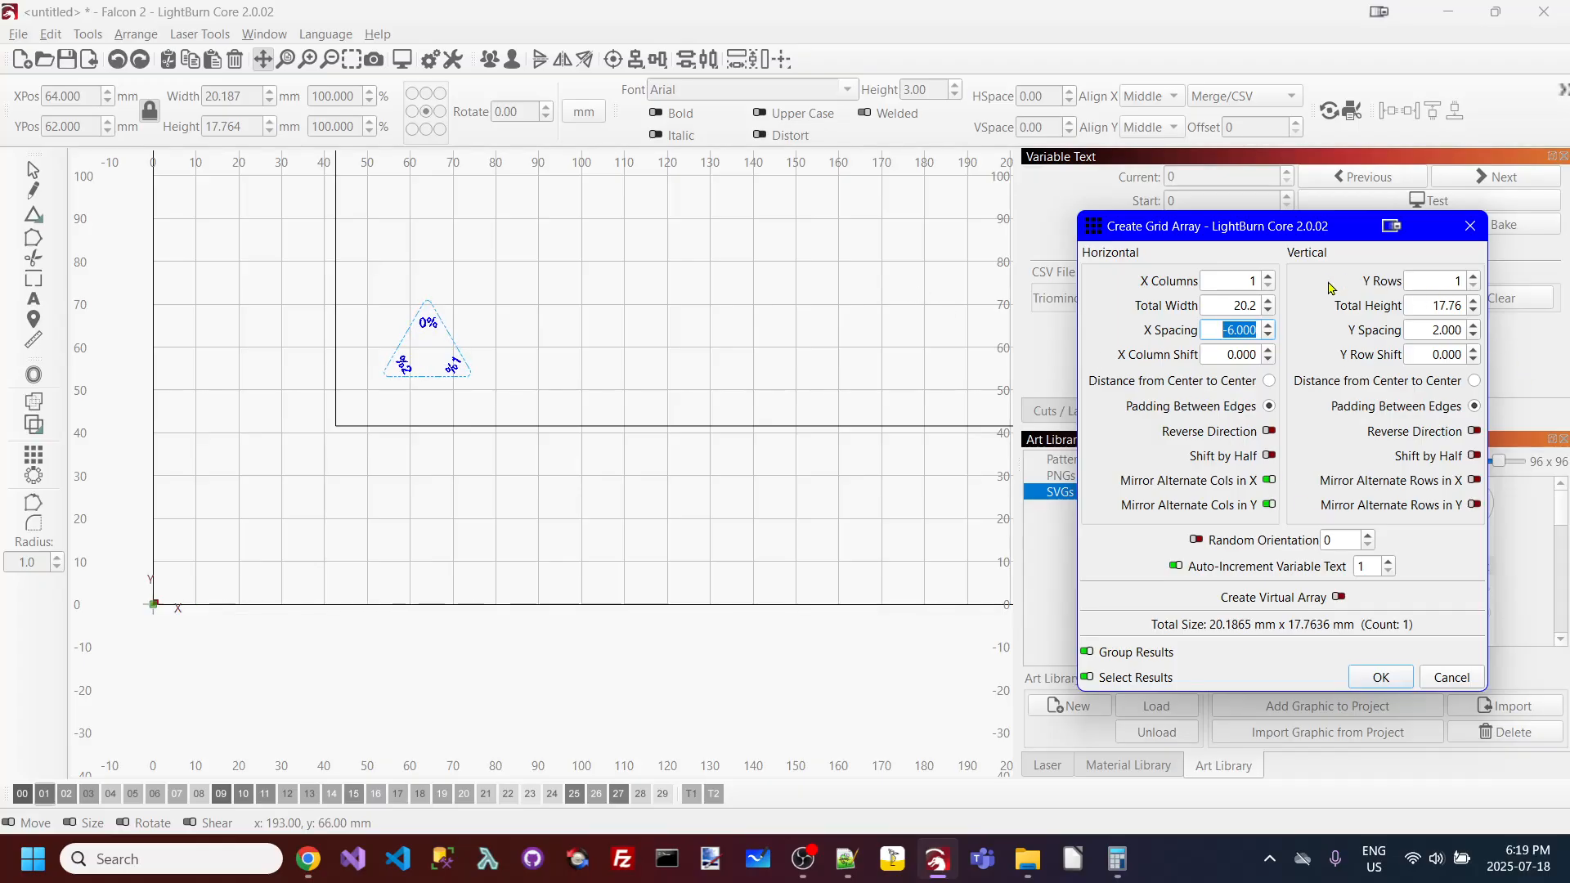
# Step: Set the grid array to 8 columns and 7 rows and create it
pyautogui.doubleClick(1246, 278)
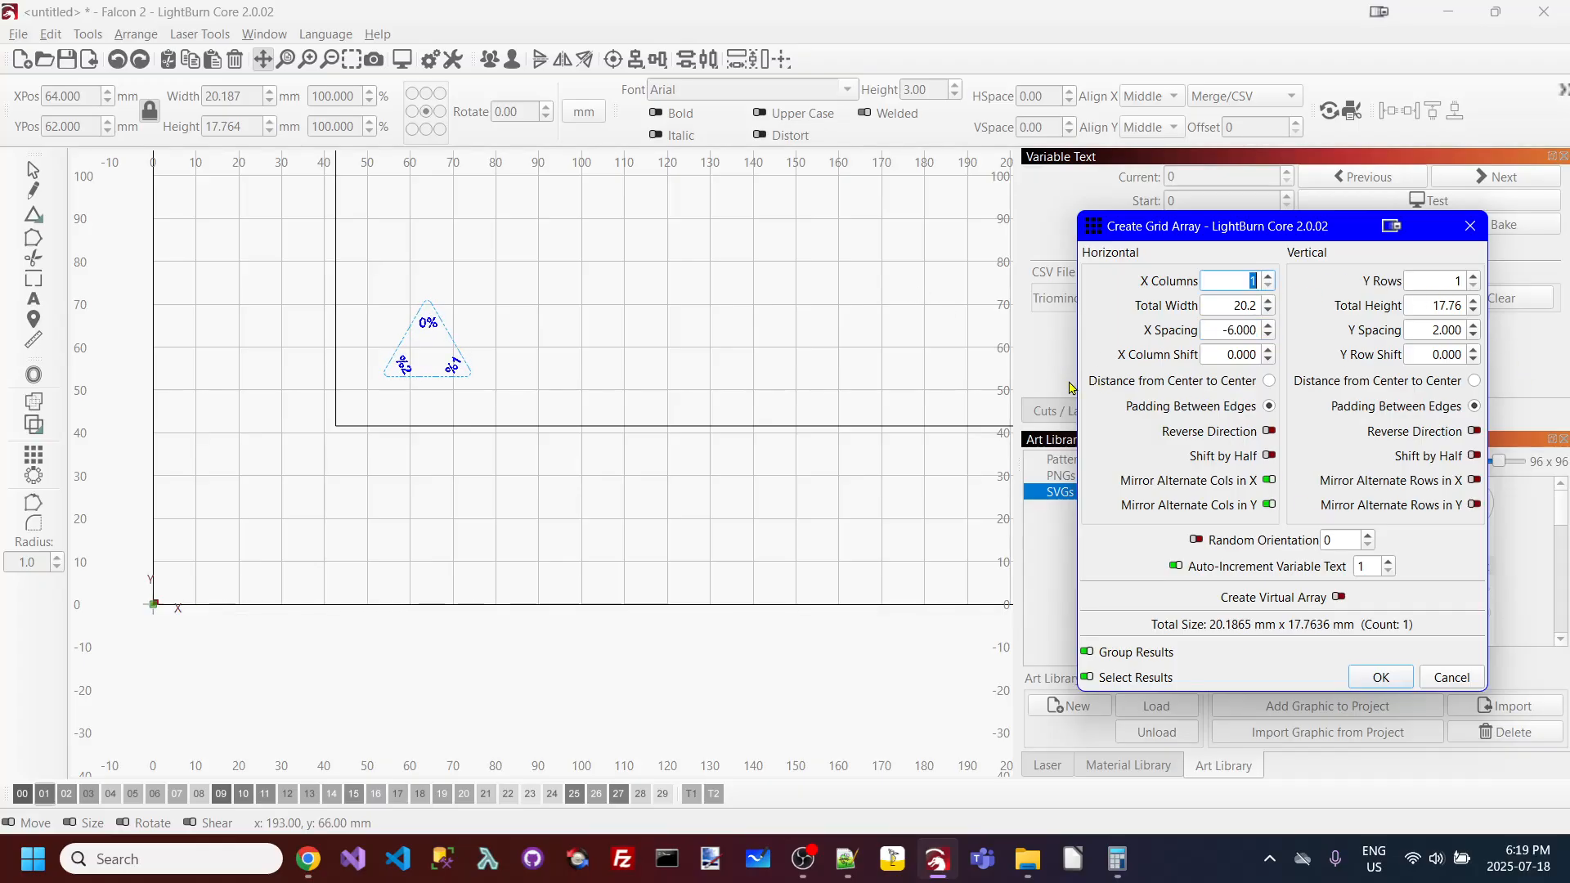
pyautogui.write('8')
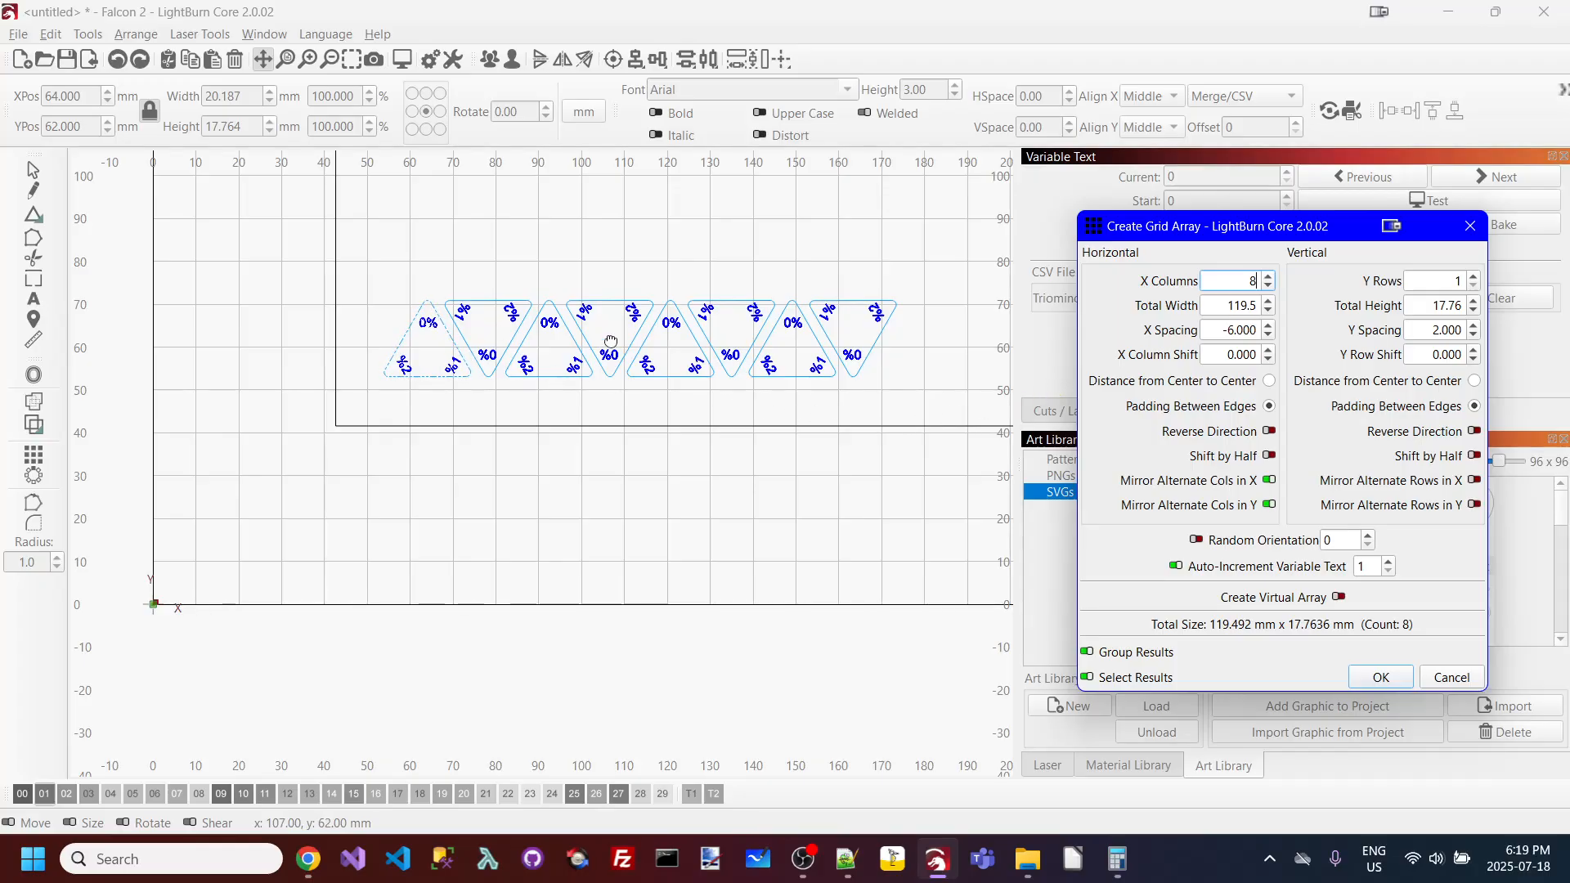
pyautogui.doubleClick(1453, 280)
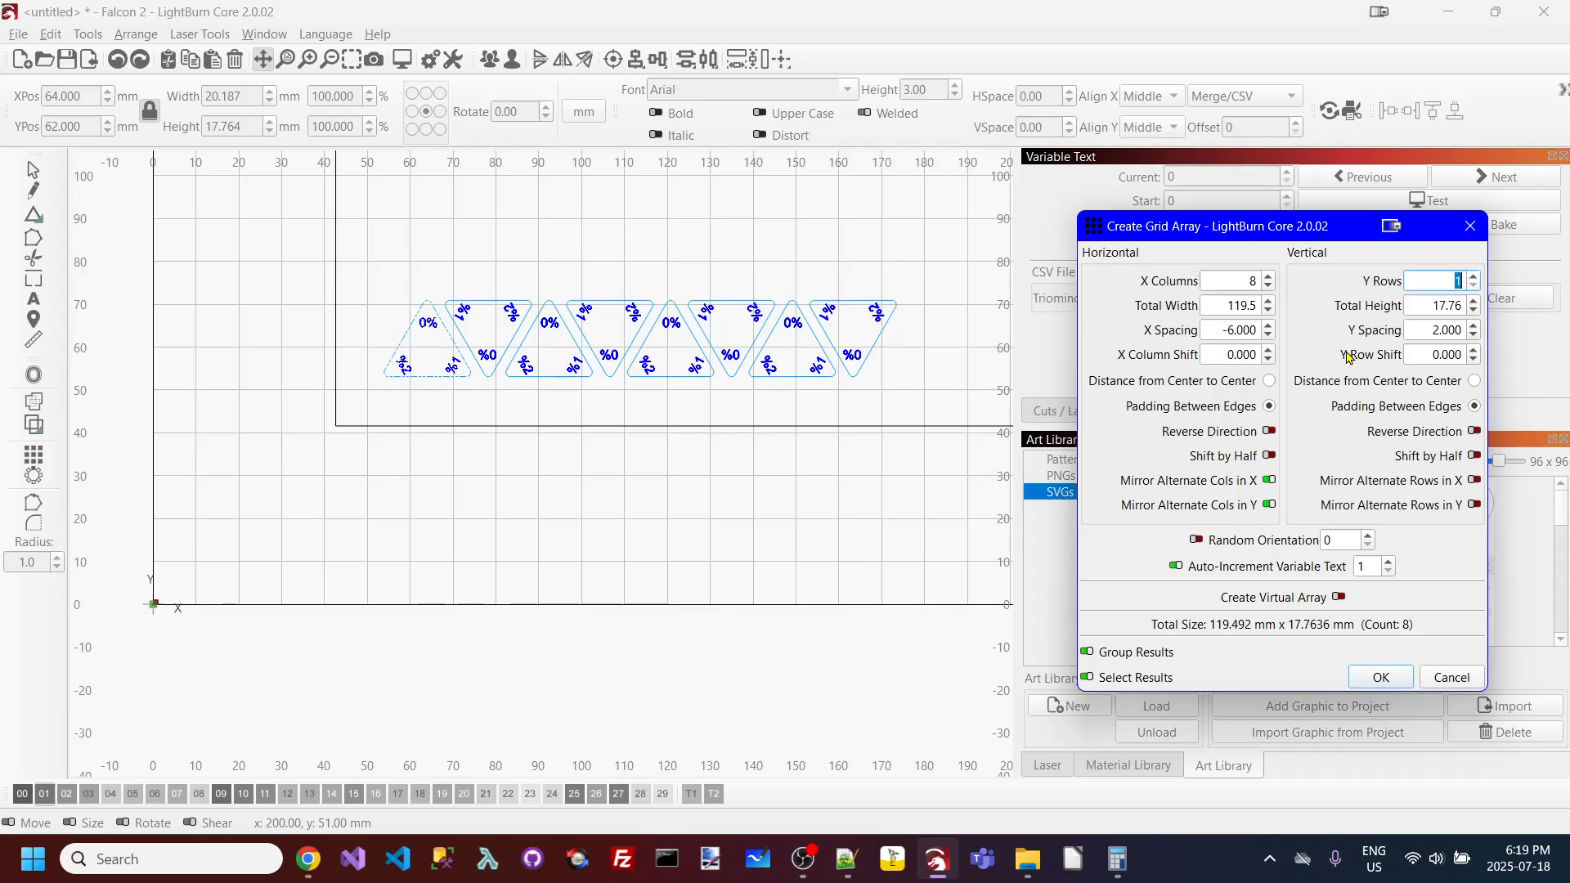
pyautogui.write('7')
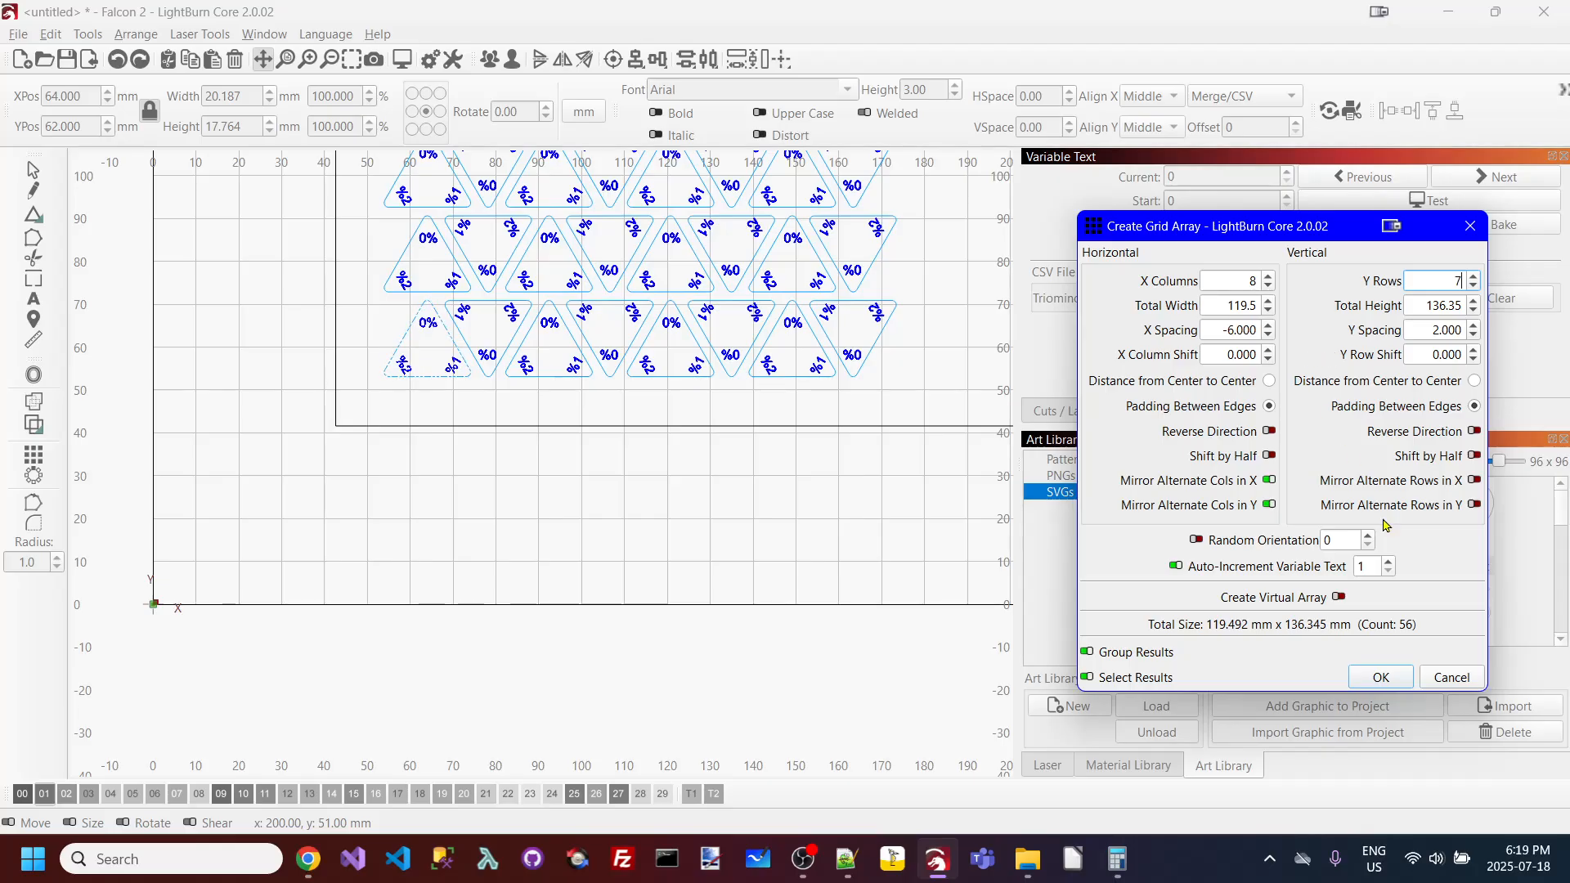
pyautogui.click(1381, 678)
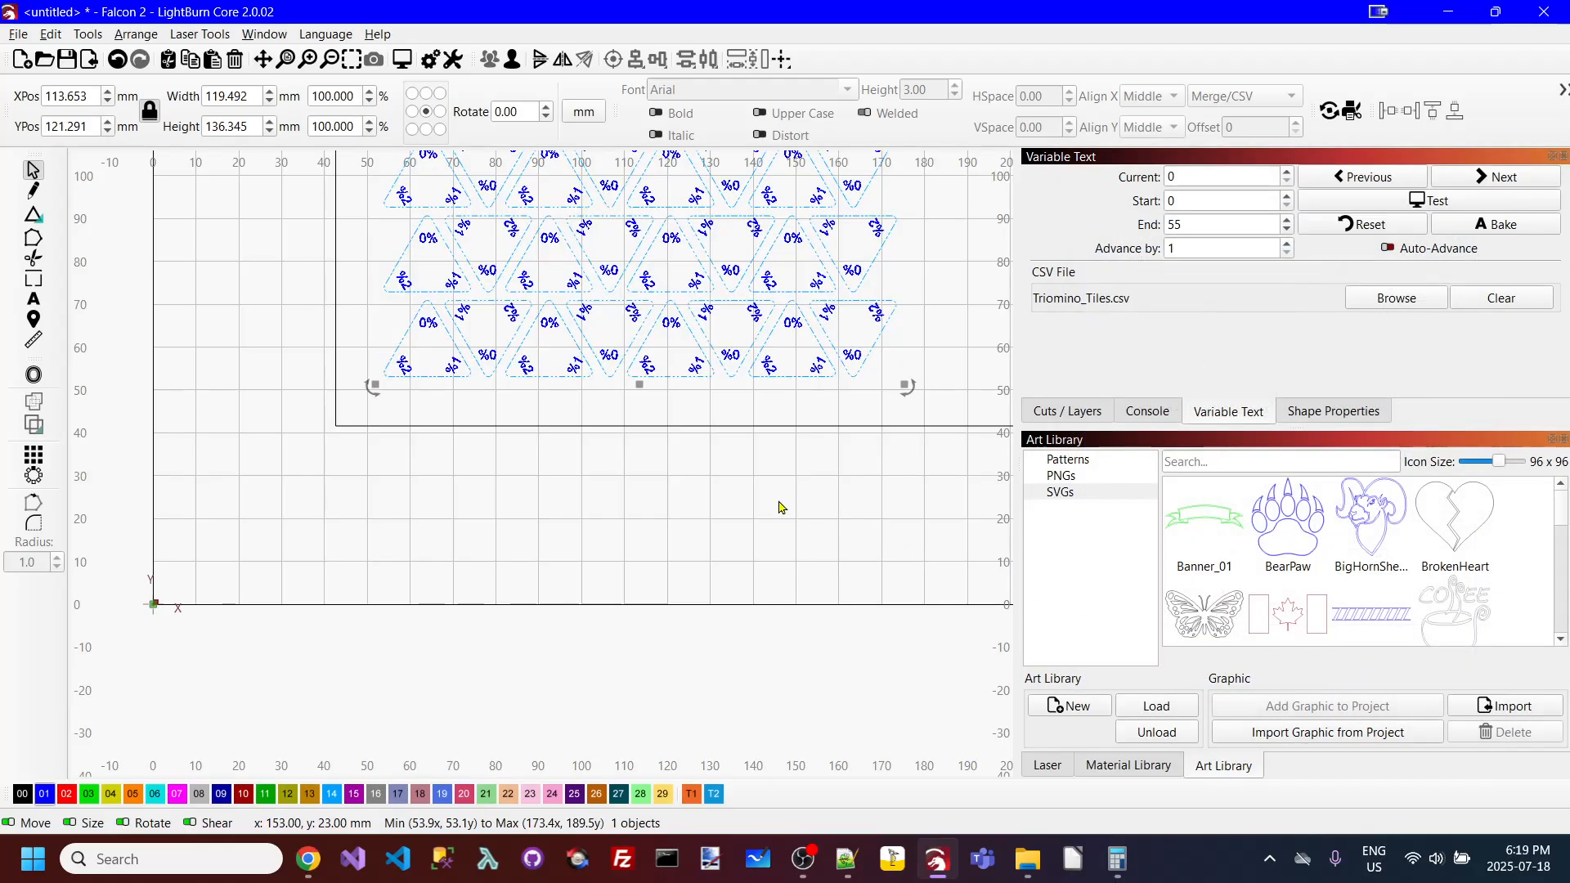
# Step: Preview the job and examine the numbers on the interlocking upright and inverted tiles
pyautogui.click(402, 59)
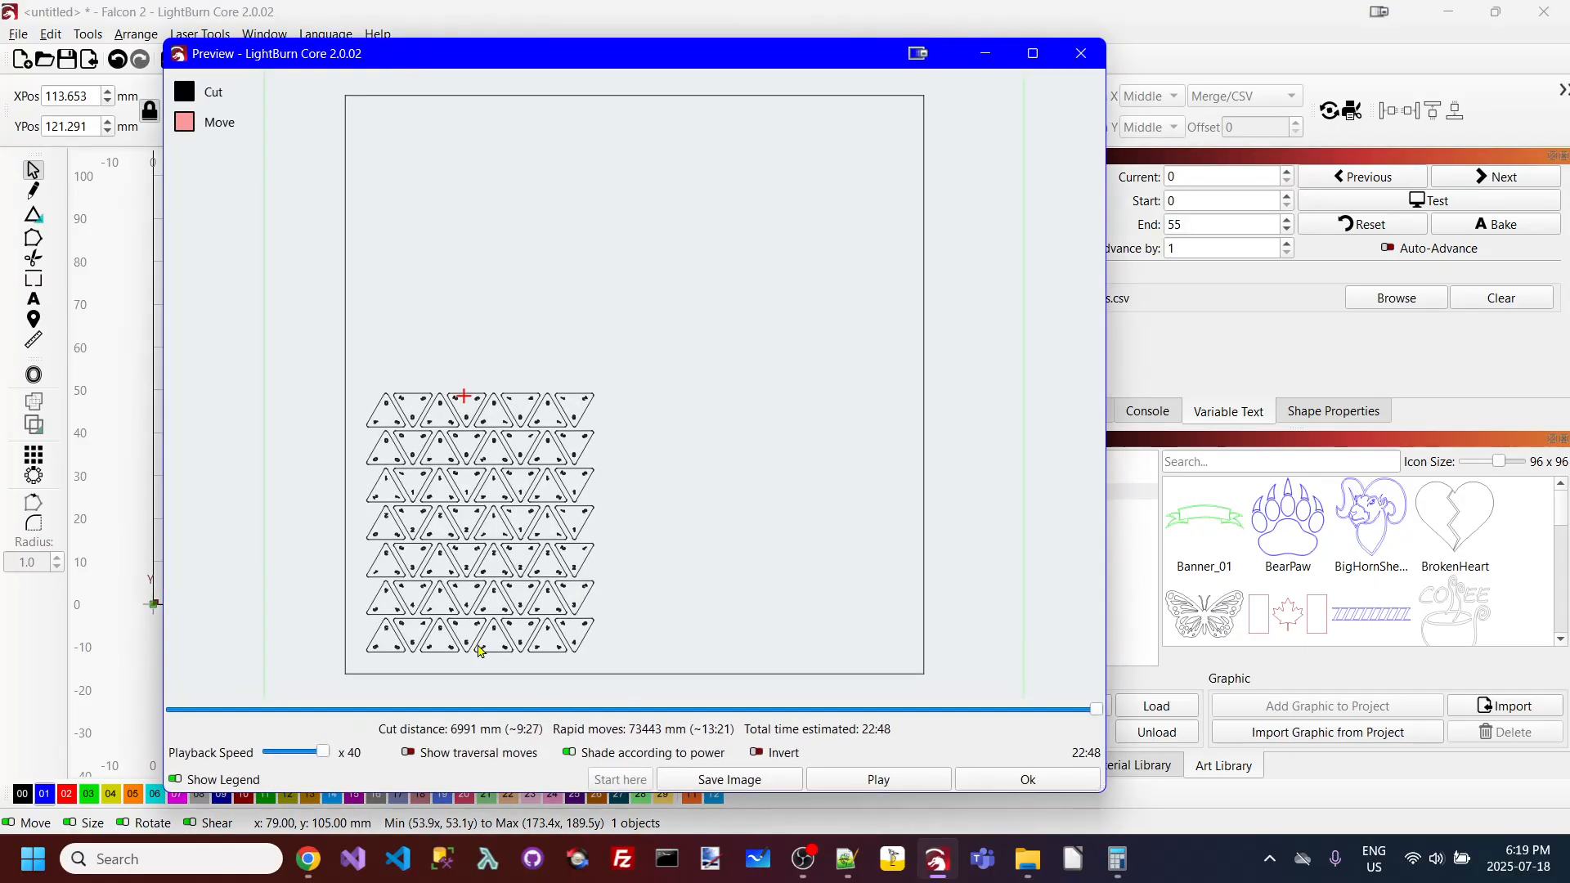
pyautogui.scroll(4, 454, 618)
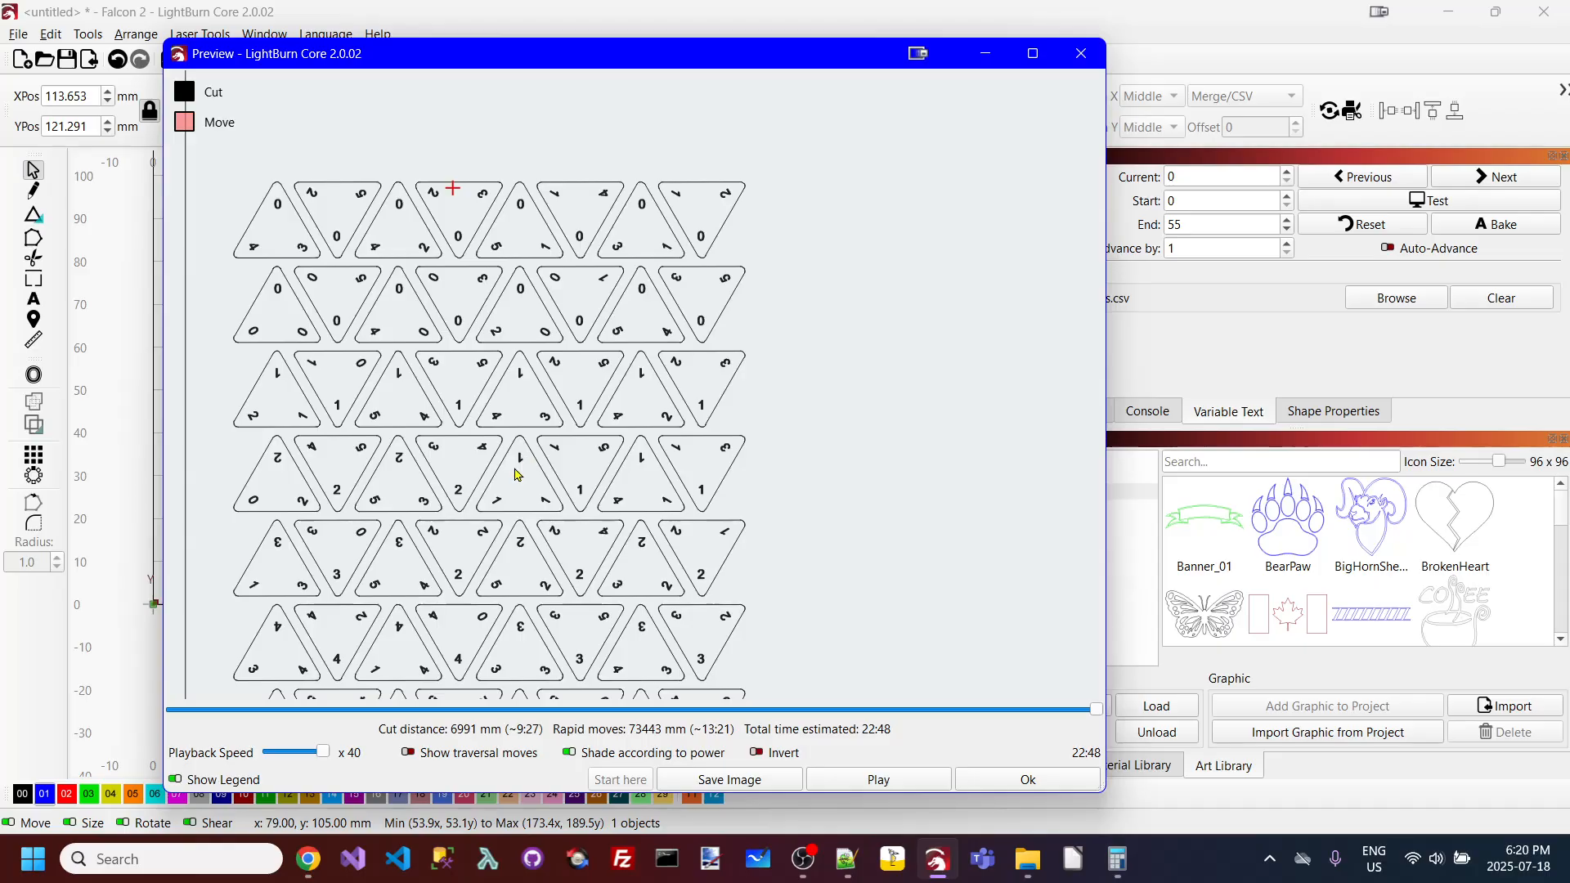
pyautogui.scroll(-1, 448, 402)
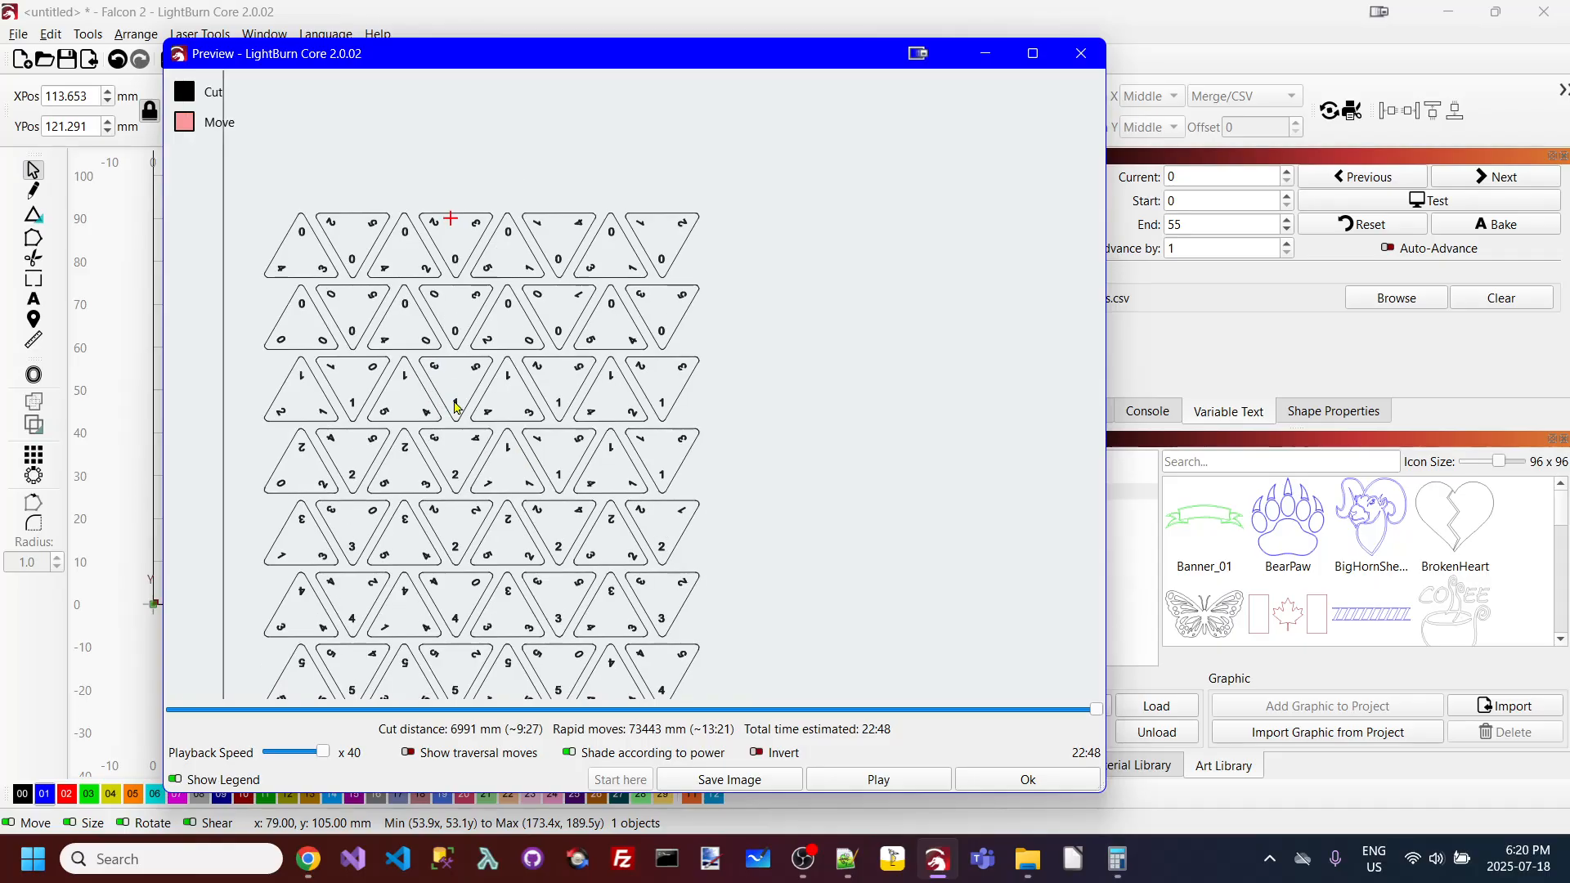
pyautogui.scroll(-4, 456, 406)
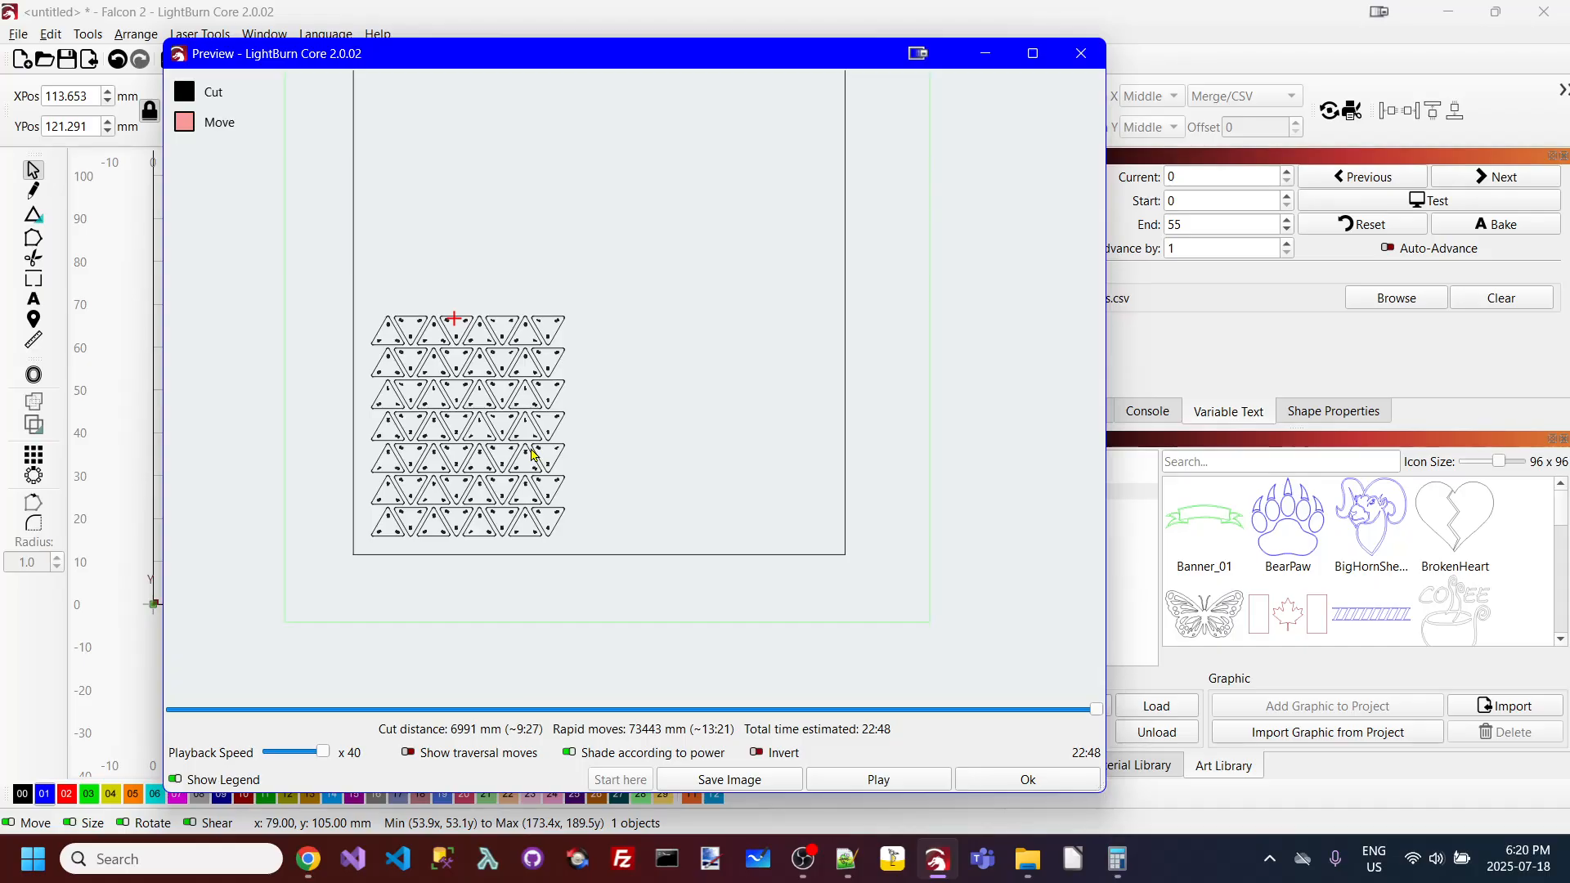
pyautogui.click(1035, 780)
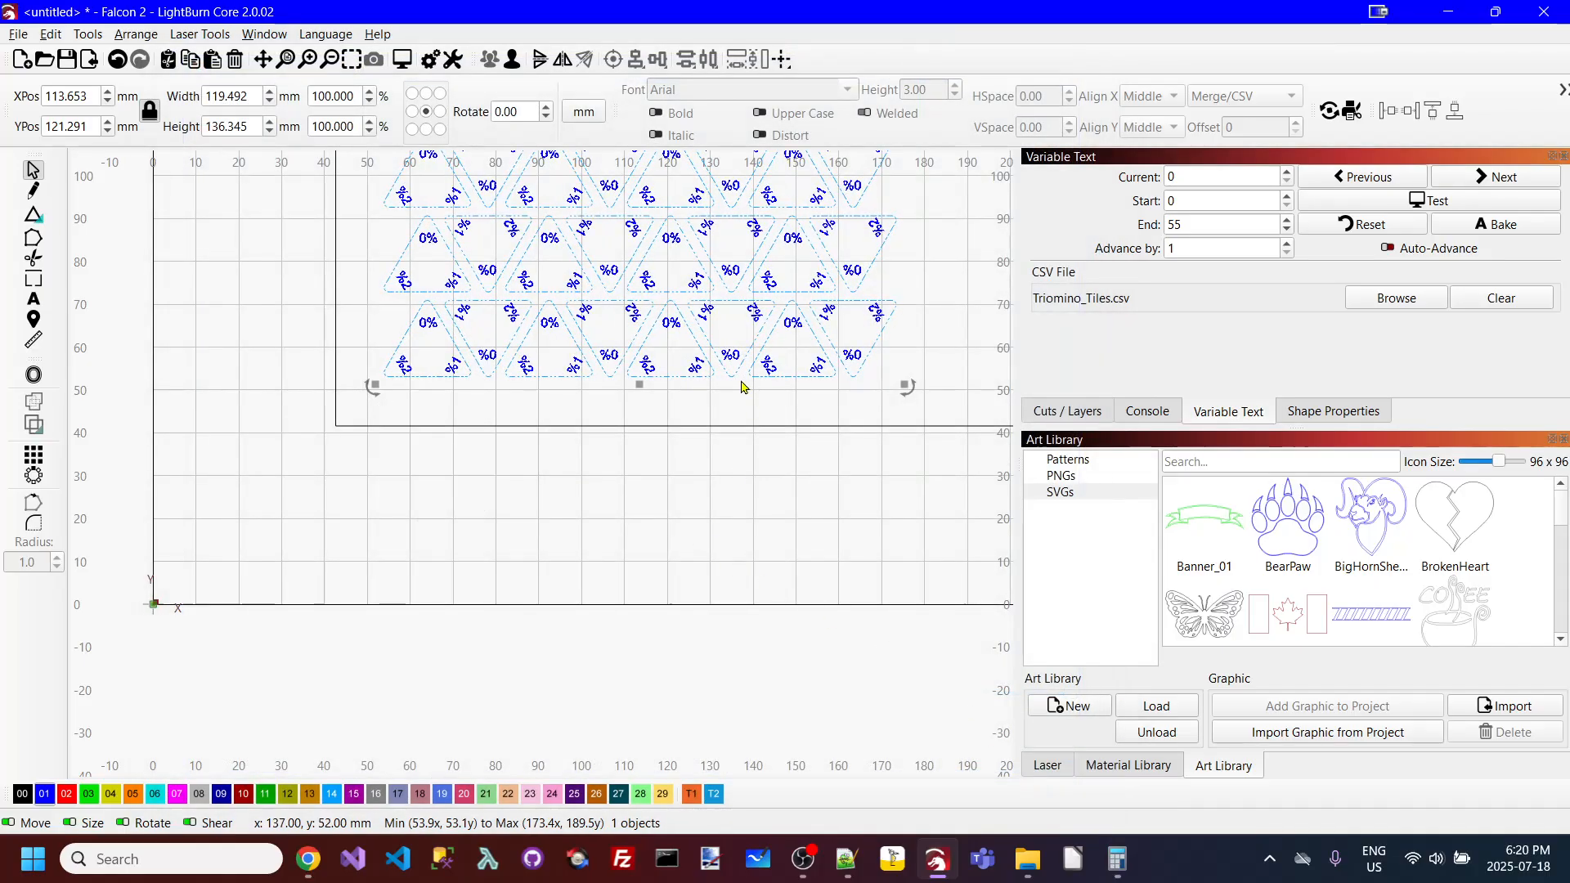
# Step: Start a grid array of the whole tile block with 2 columns
pyautogui.click(753, 420)
pyautogui.scroll(-5, 752, 420)
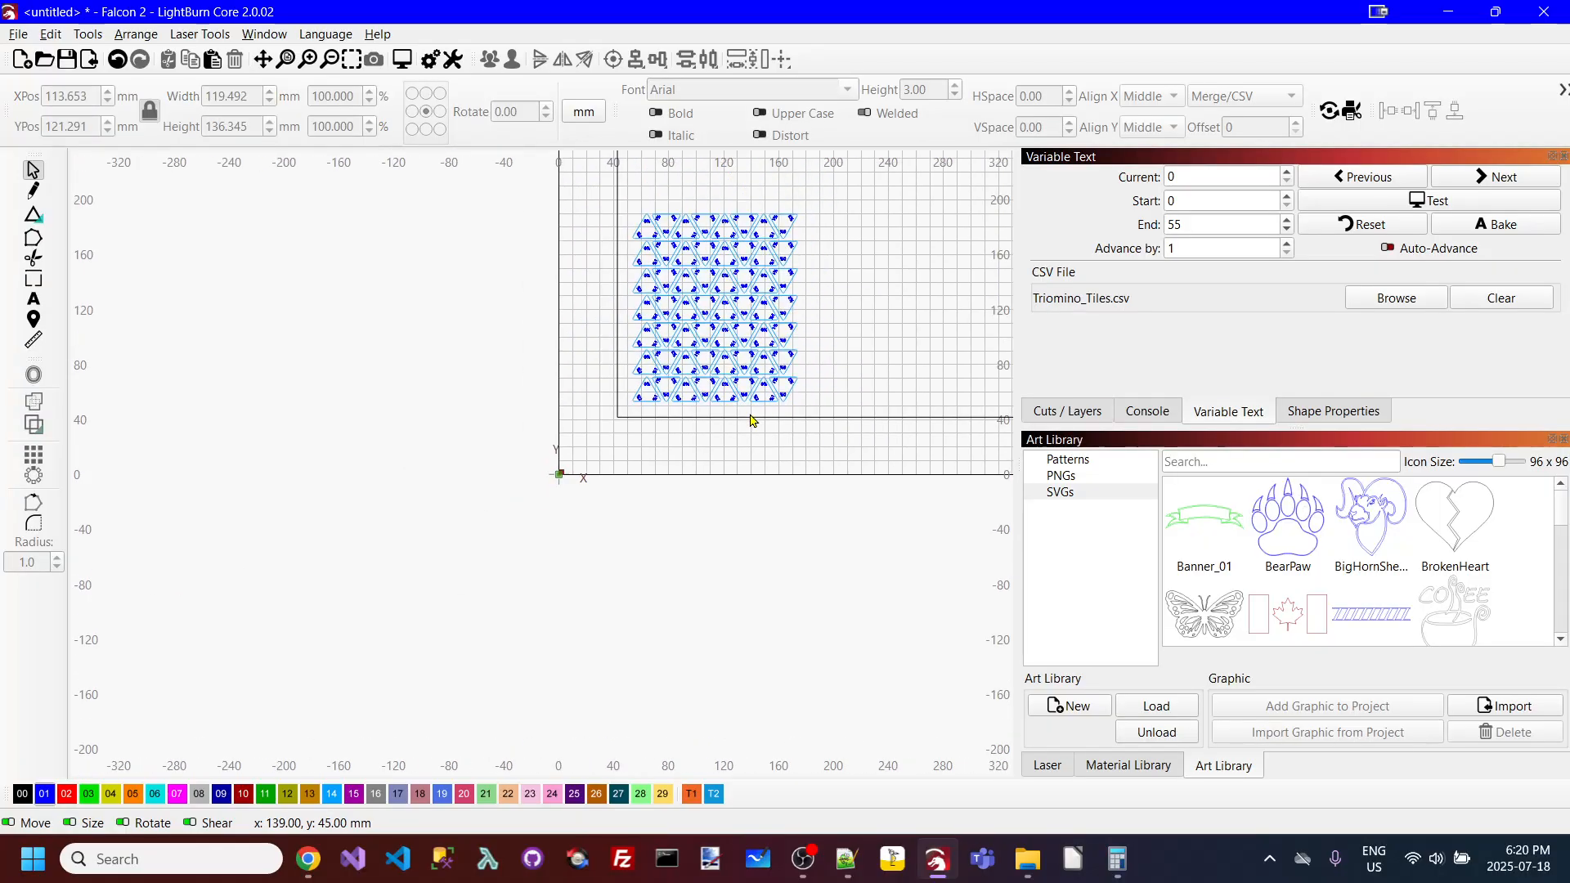
pyautogui.click(352, 59)
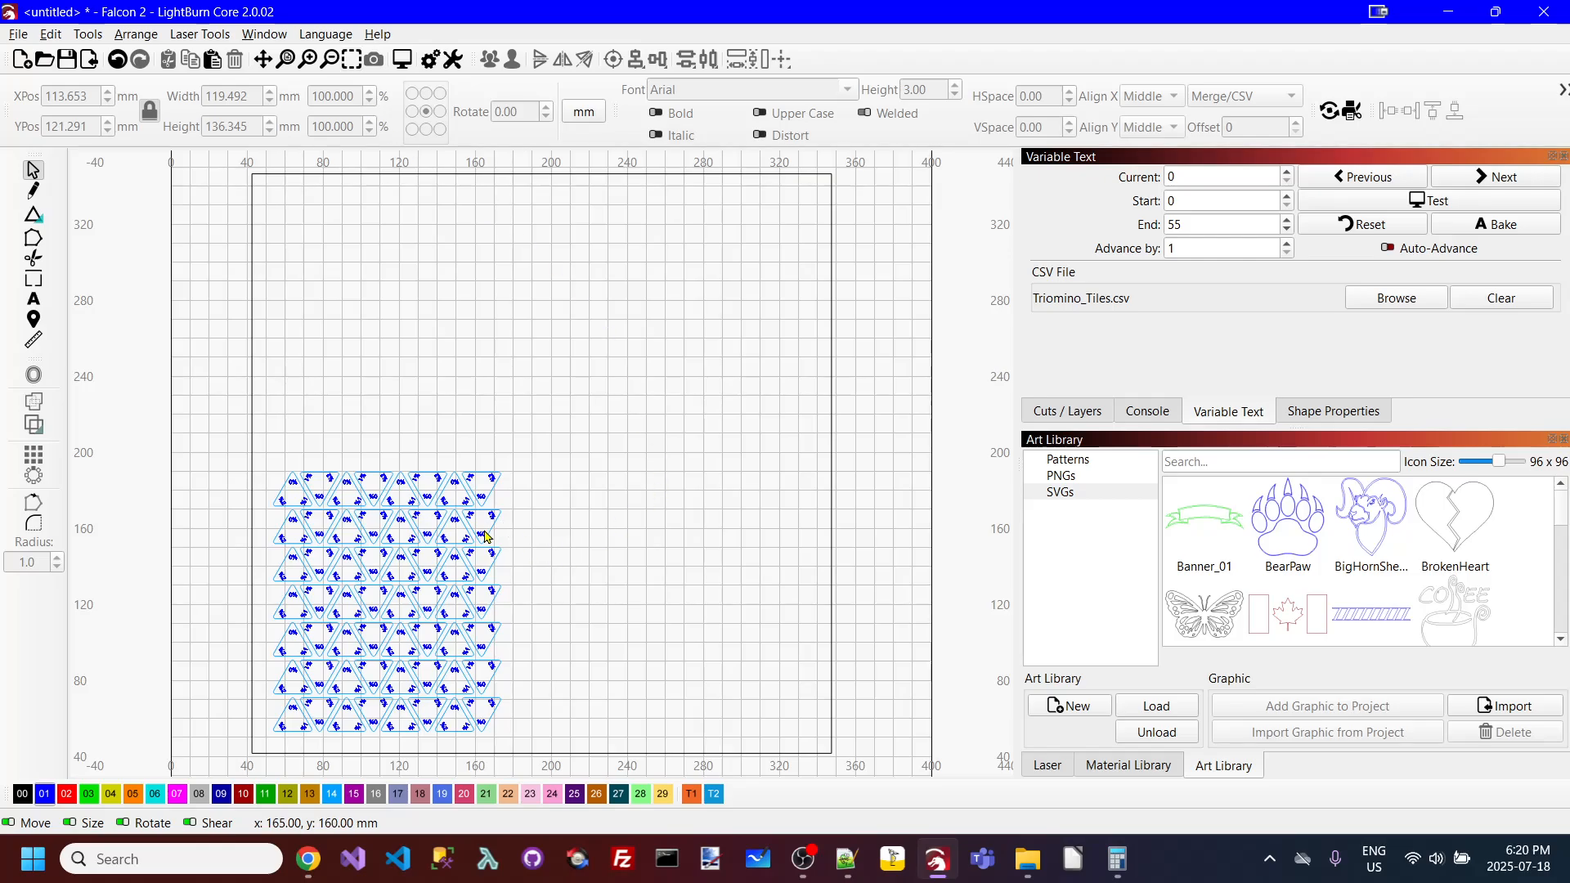
pyautogui.click(473, 503)
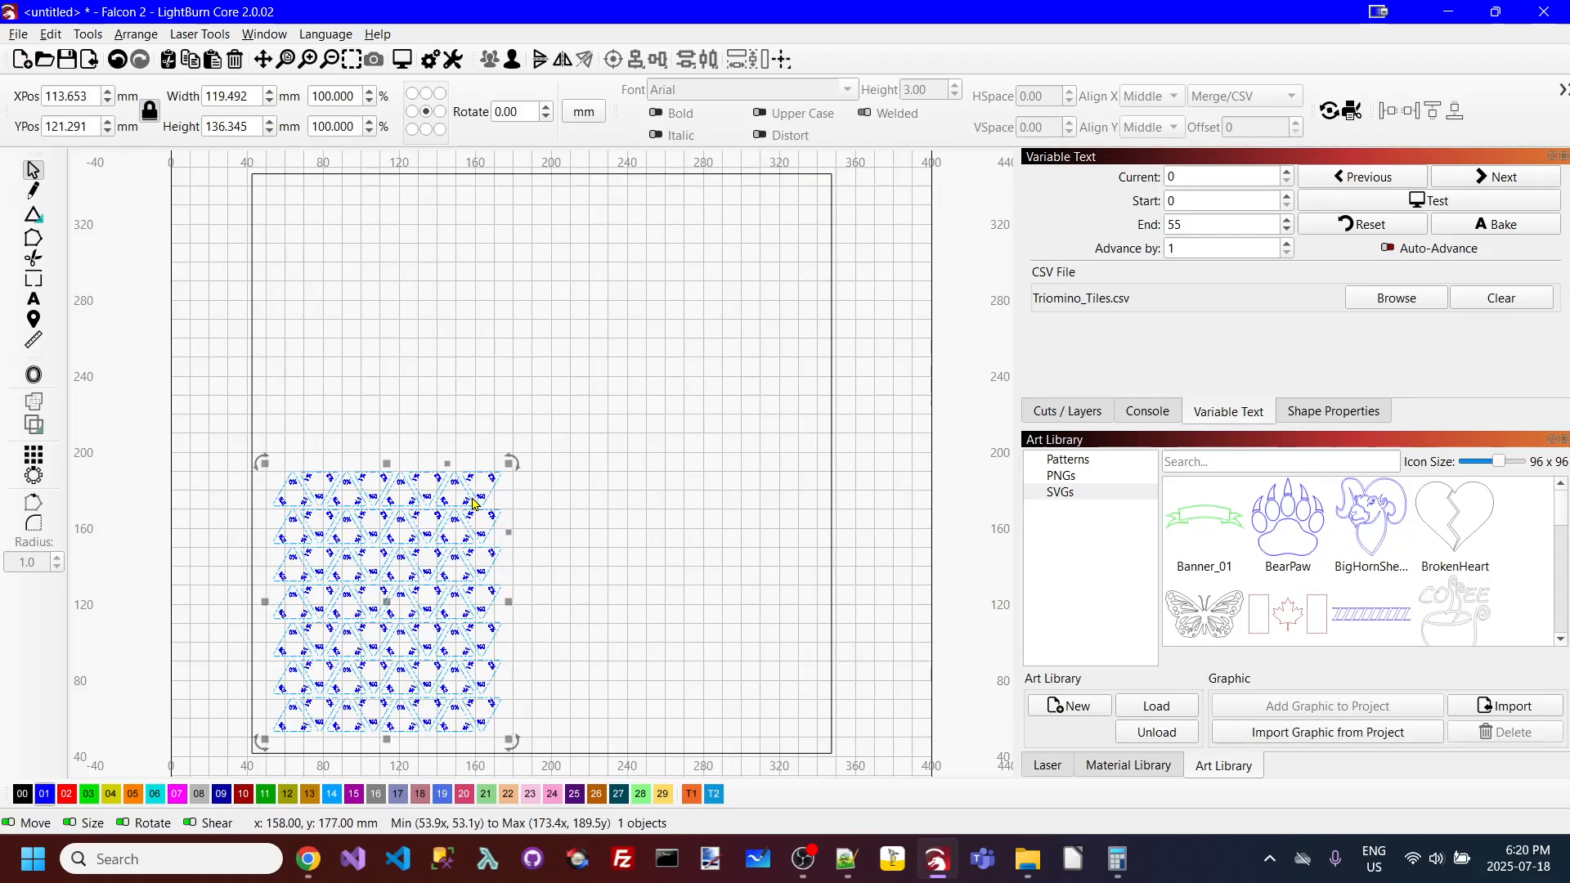
pyautogui.click(33, 454)
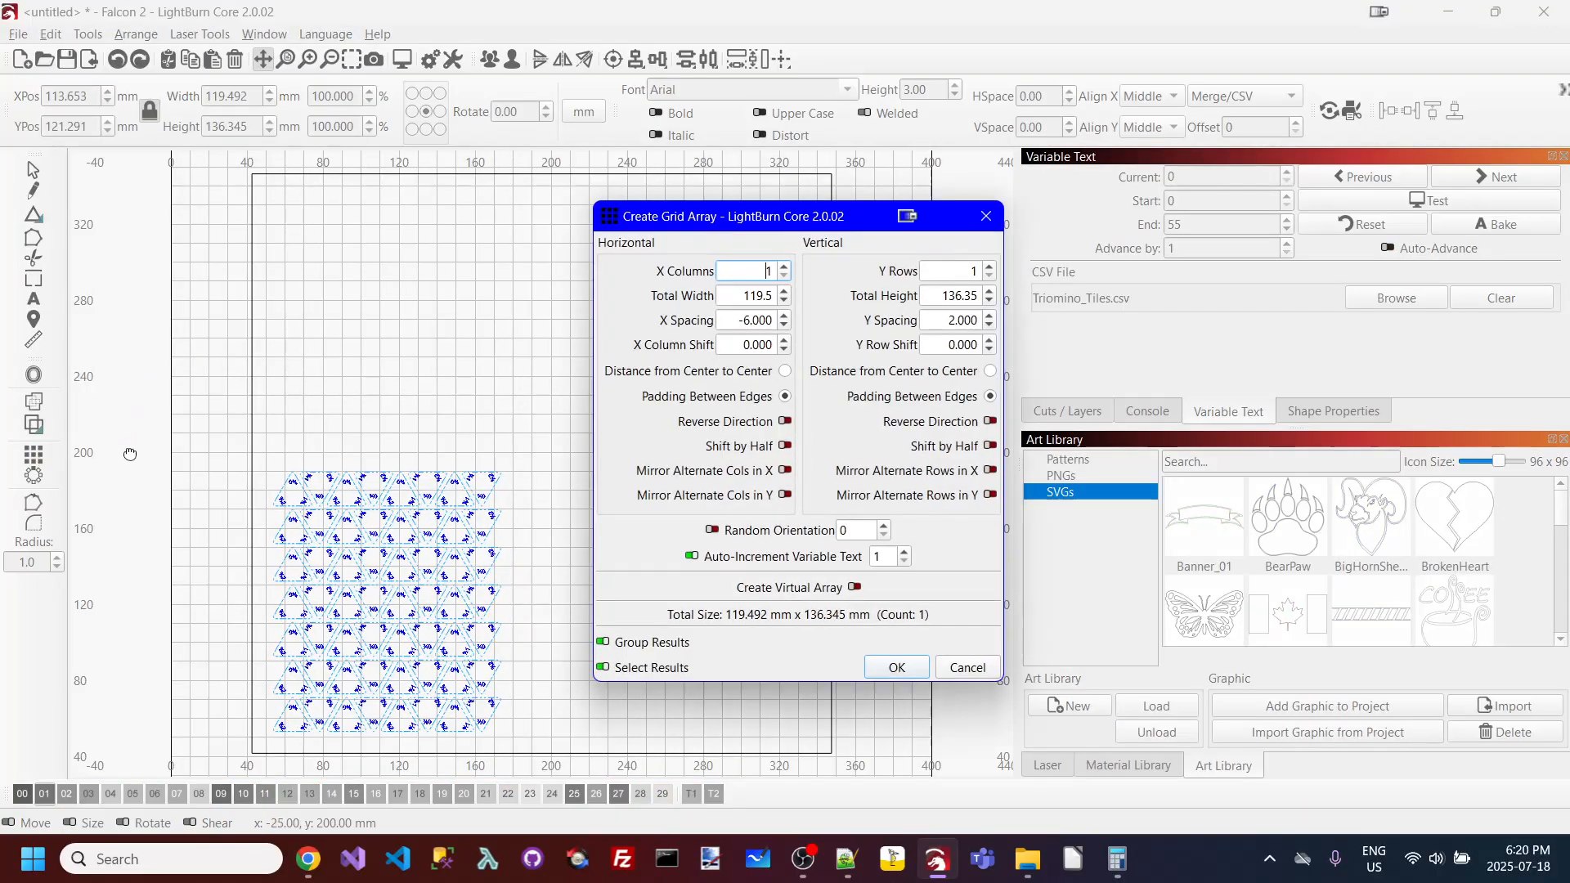
pyautogui.click(785, 267)
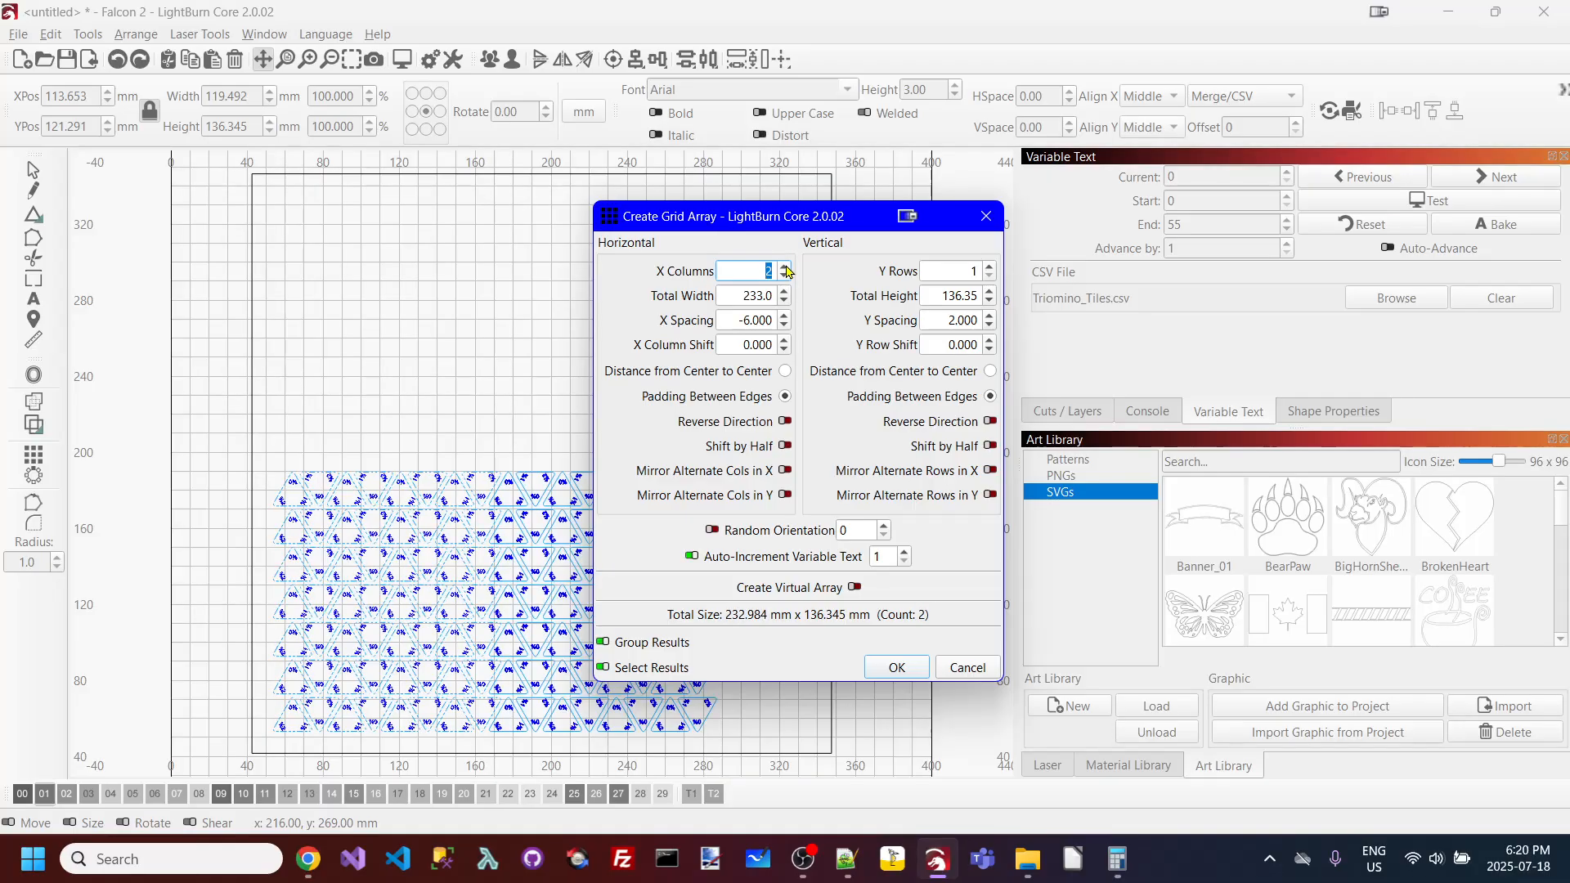
# Step: Set the X spacing of the tile block's grid array to 2 mm
pyautogui.click(784, 317)
pyautogui.click(785, 318)
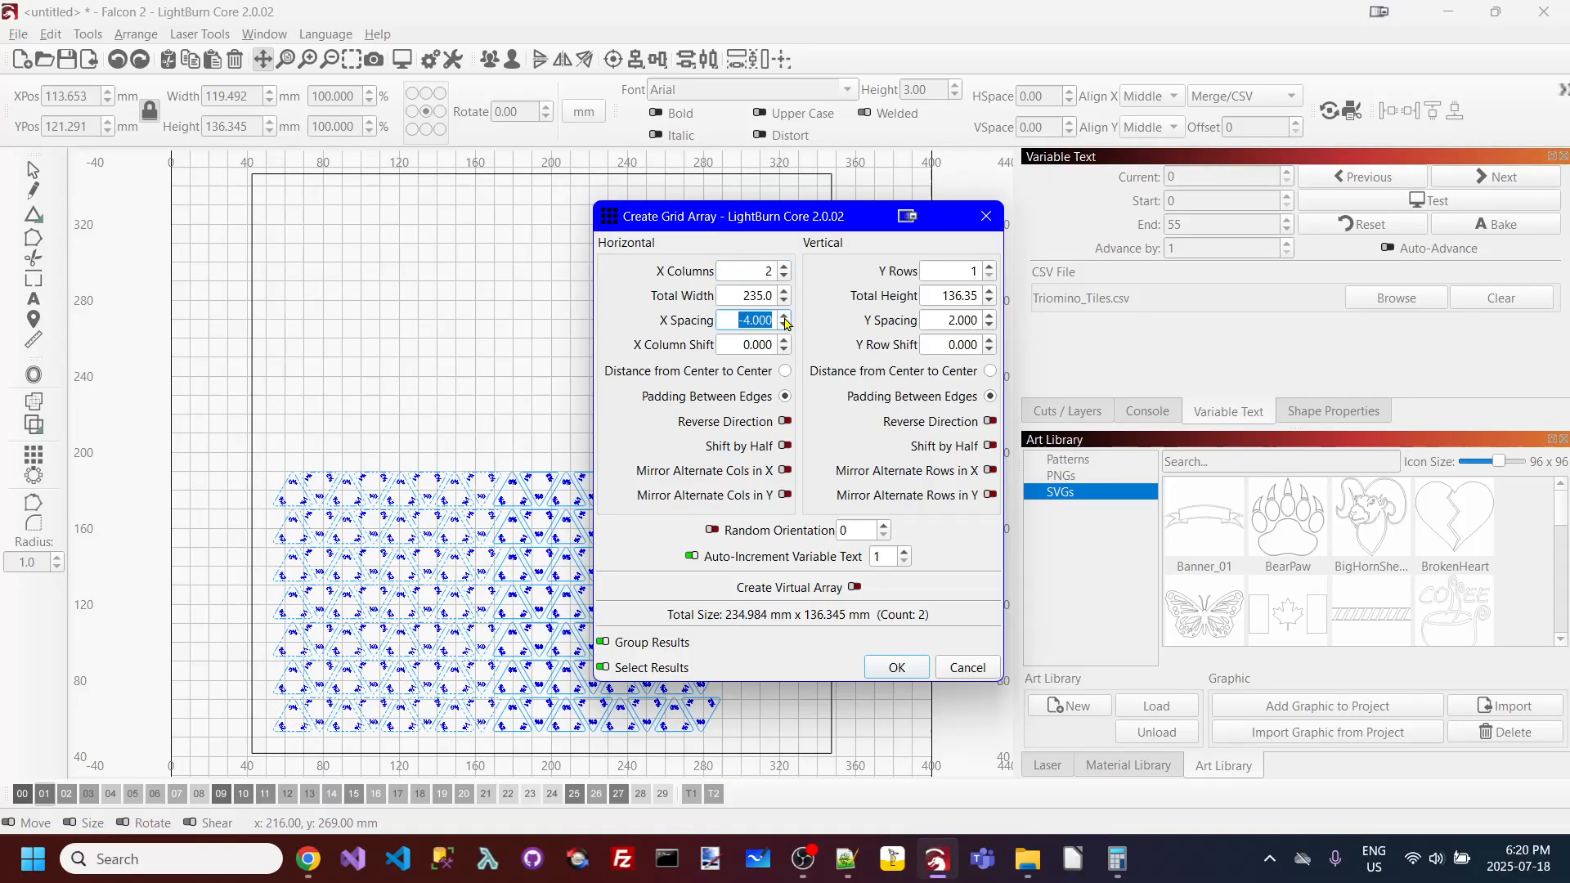
pyautogui.click(784, 318)
pyautogui.click(784, 318)
pyautogui.click(786, 319)
pyautogui.click(786, 318)
pyautogui.click(786, 318)
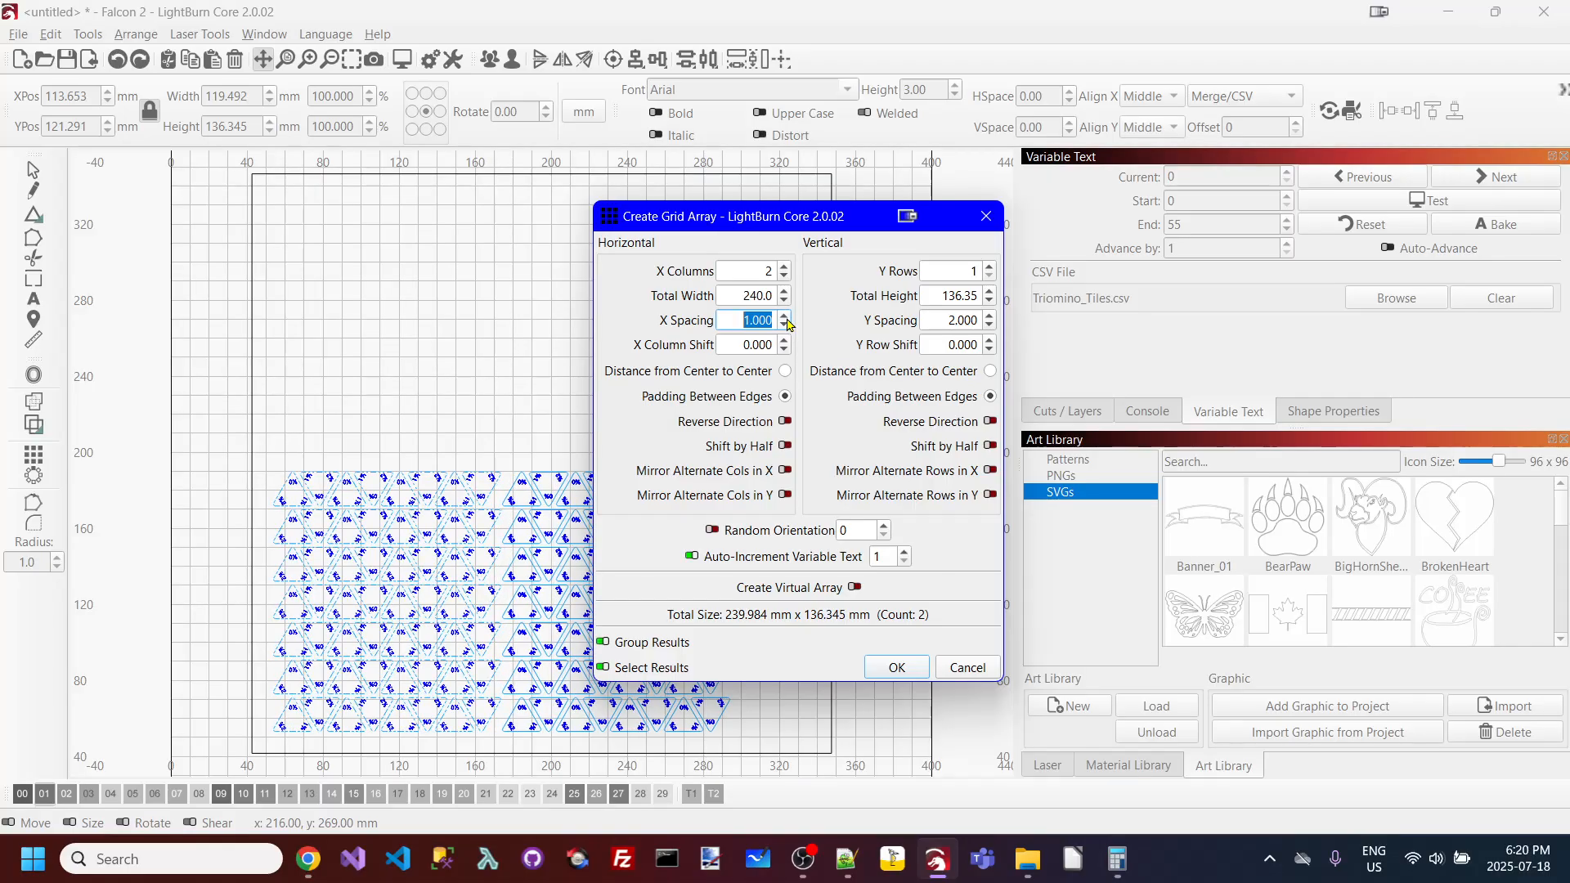
pyautogui.click(786, 318)
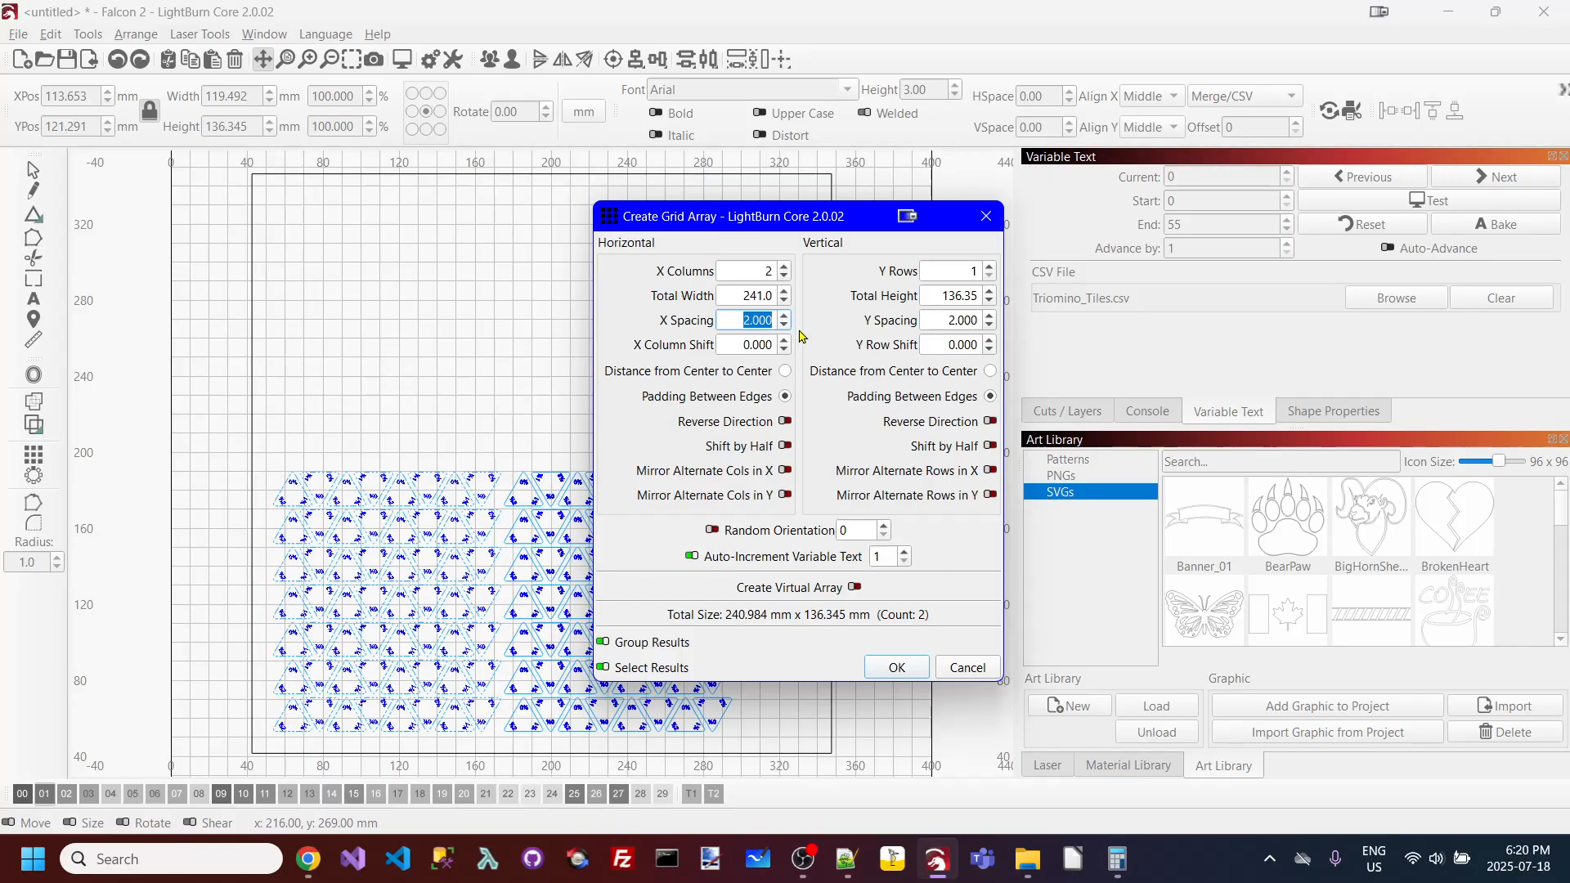
# Step: Set the grid array of the tile block to 2 rows and create it
pyautogui.click(990, 267)
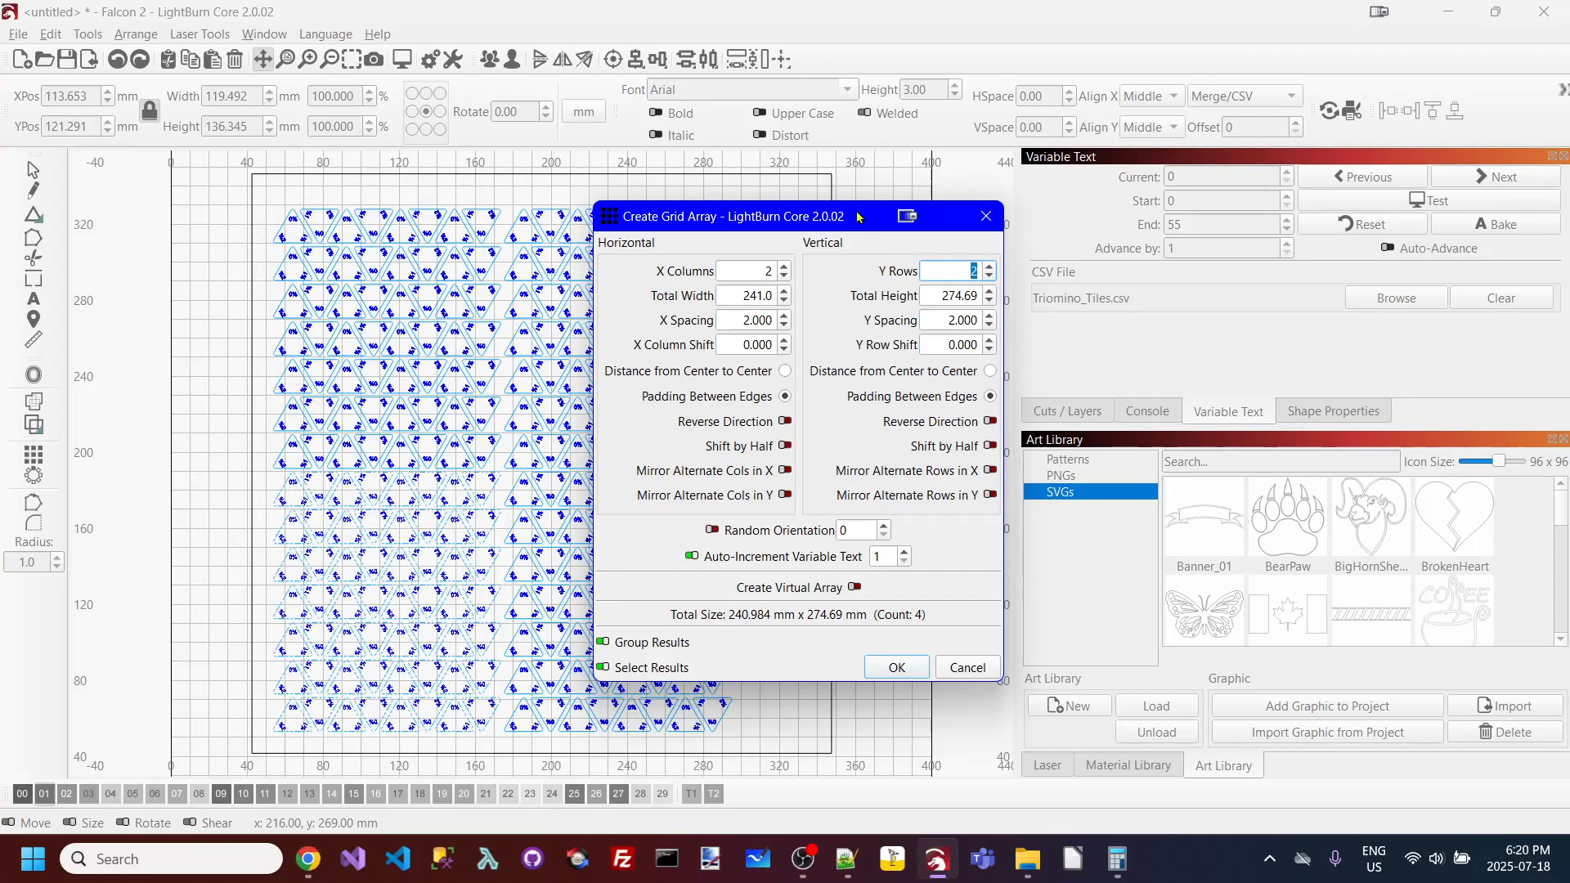
pyautogui.moveTo(858, 215); pyautogui.dragTo(1181, 198)
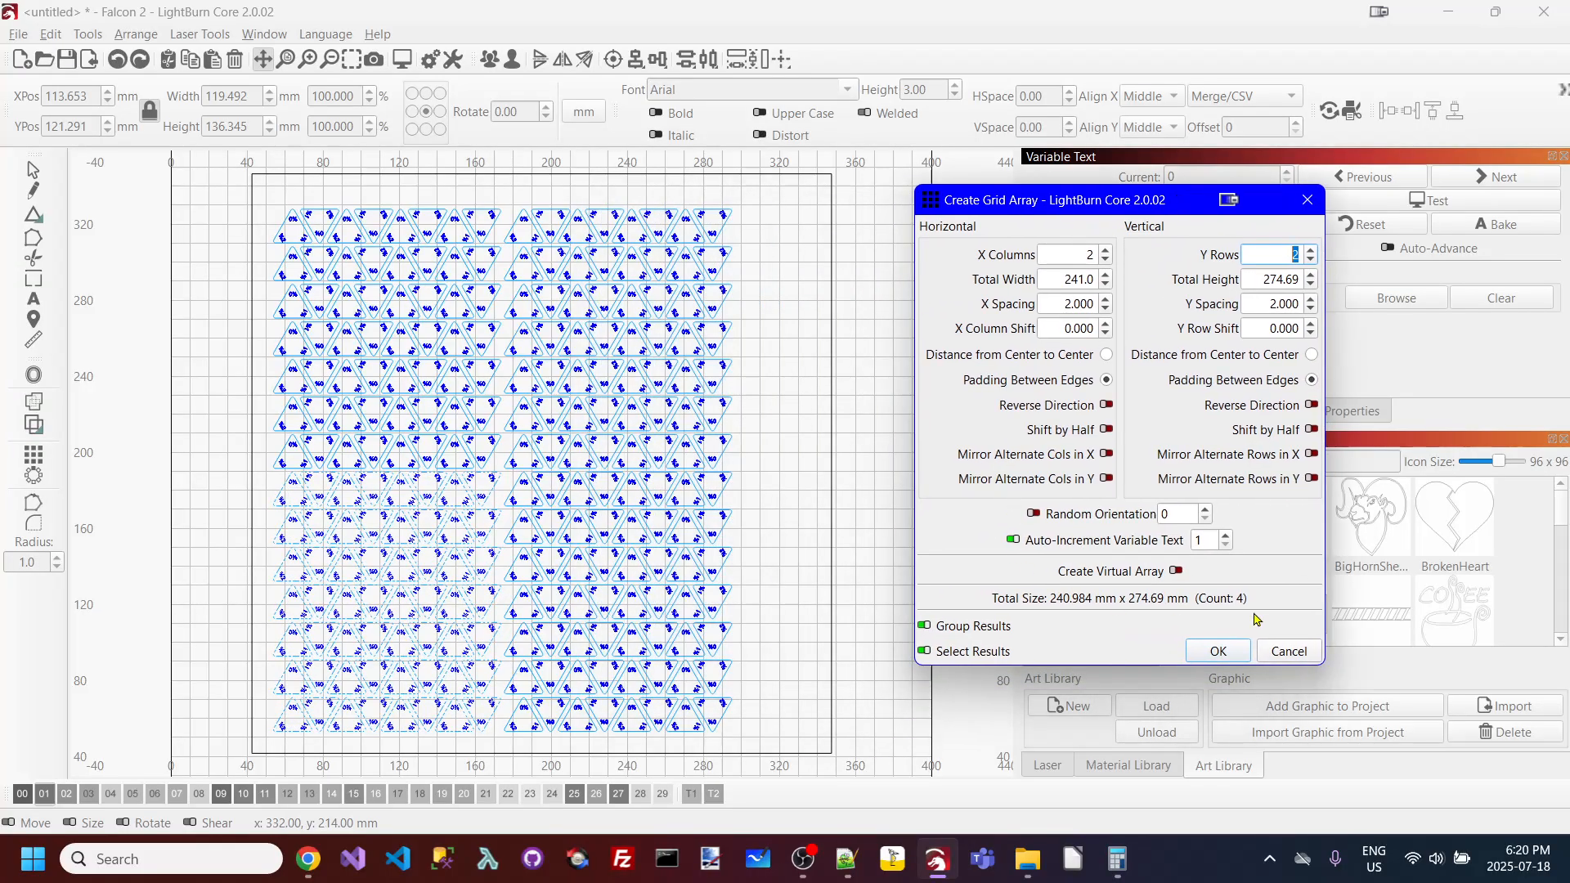
pyautogui.click(1221, 654)
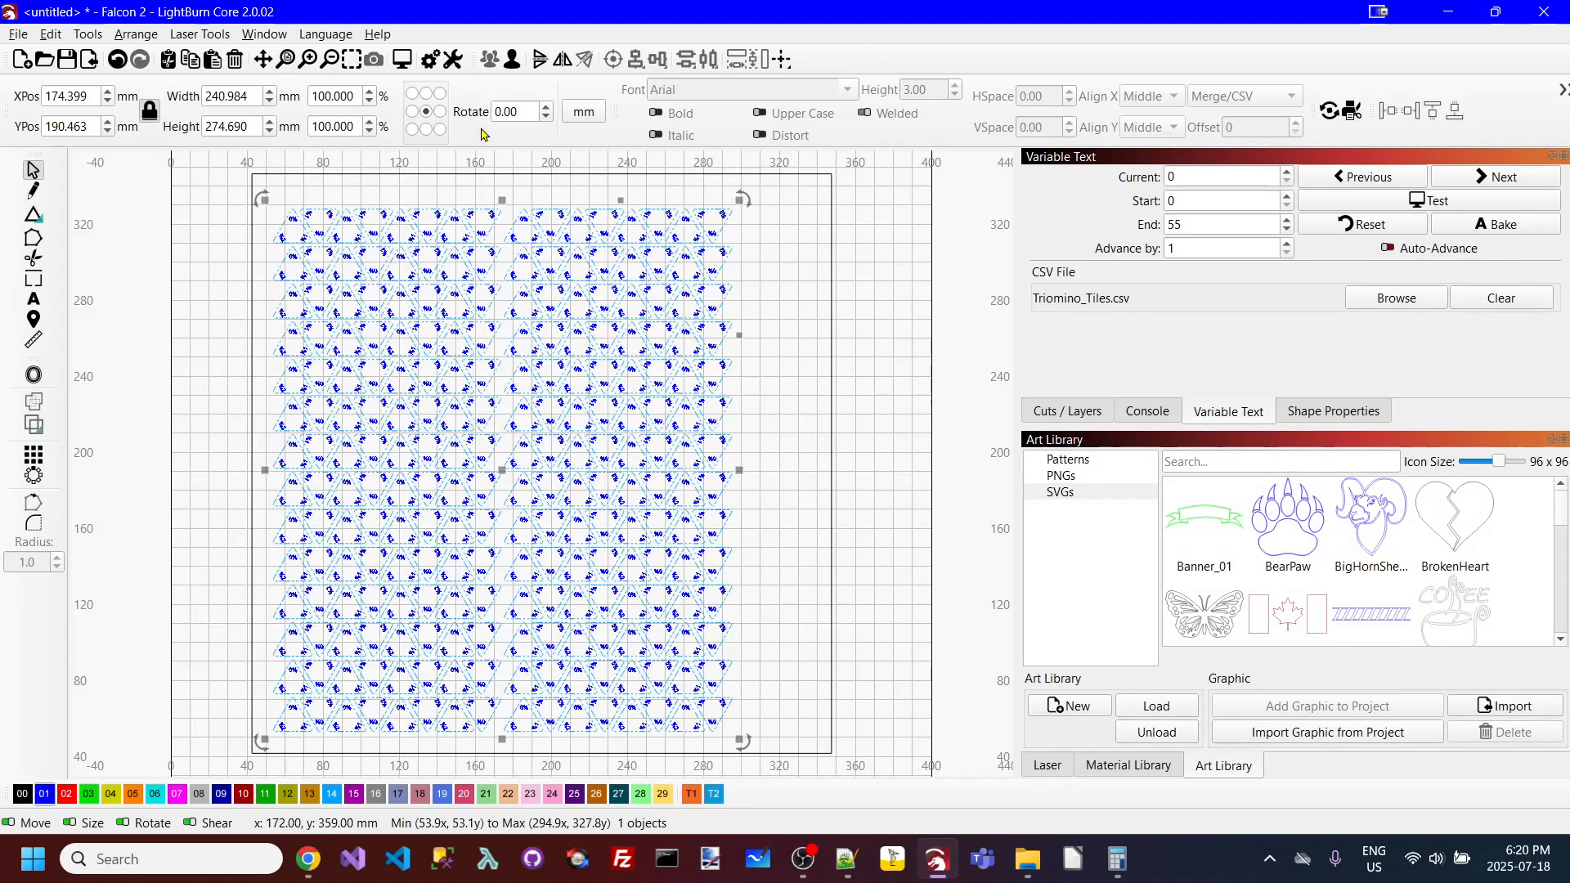
# Step: Preview the job and examine how the numbering runs across the four repeated tile blocks
pyautogui.click(405, 59)
pyautogui.scroll(1, 774, 181)
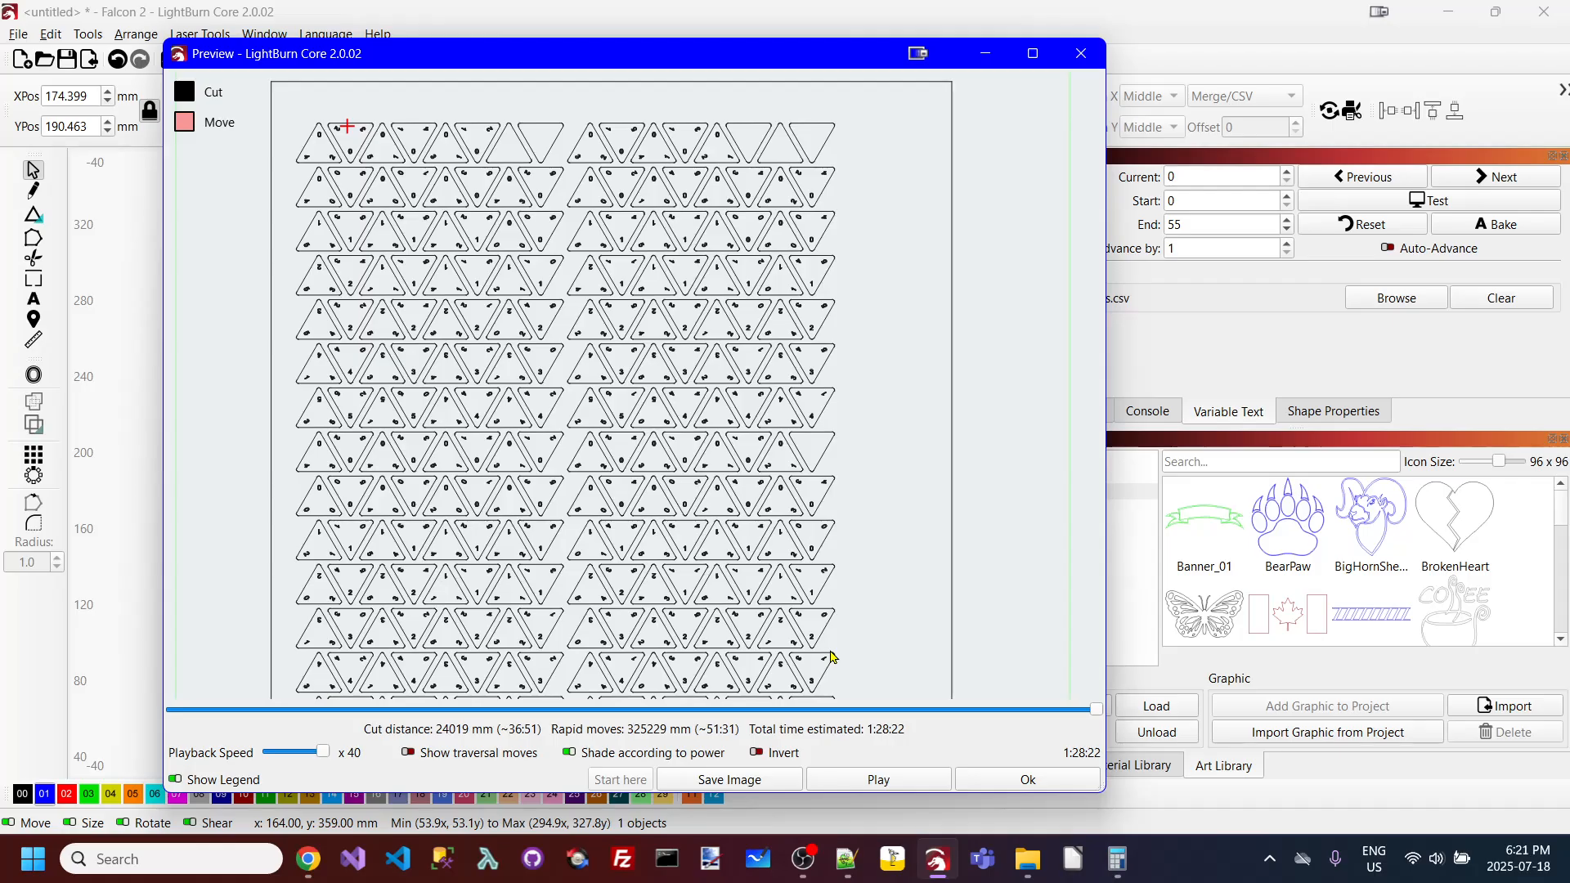
pyautogui.scroll(-1, 716, 552)
pyautogui.scroll(2, 535, 668)
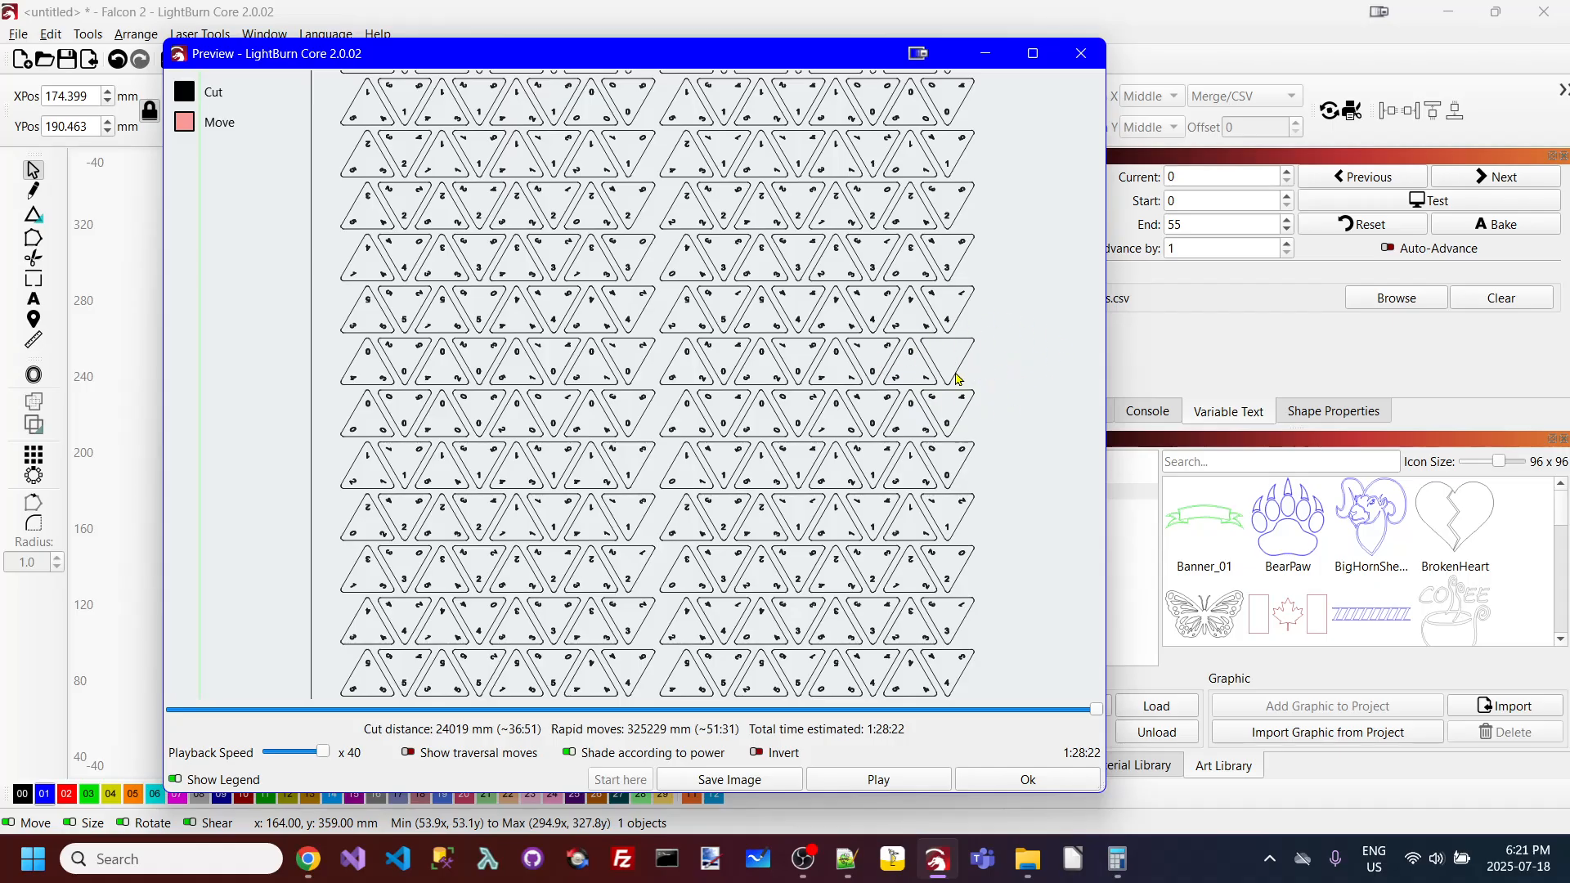
pyautogui.scroll(3, 360, 360)
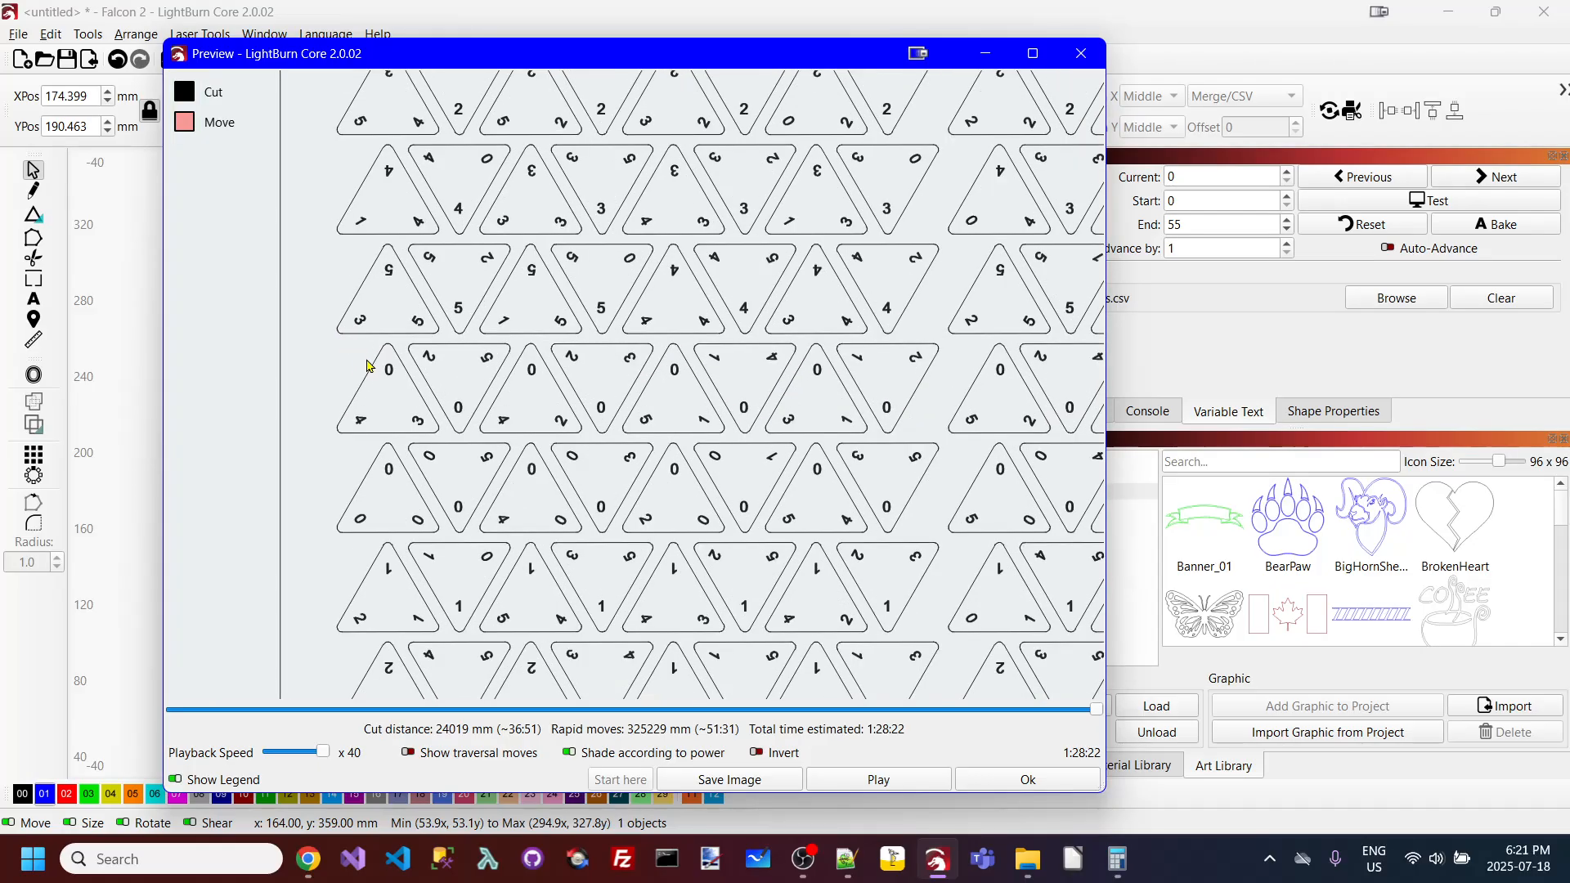
pyautogui.scroll(-2, 382, 325)
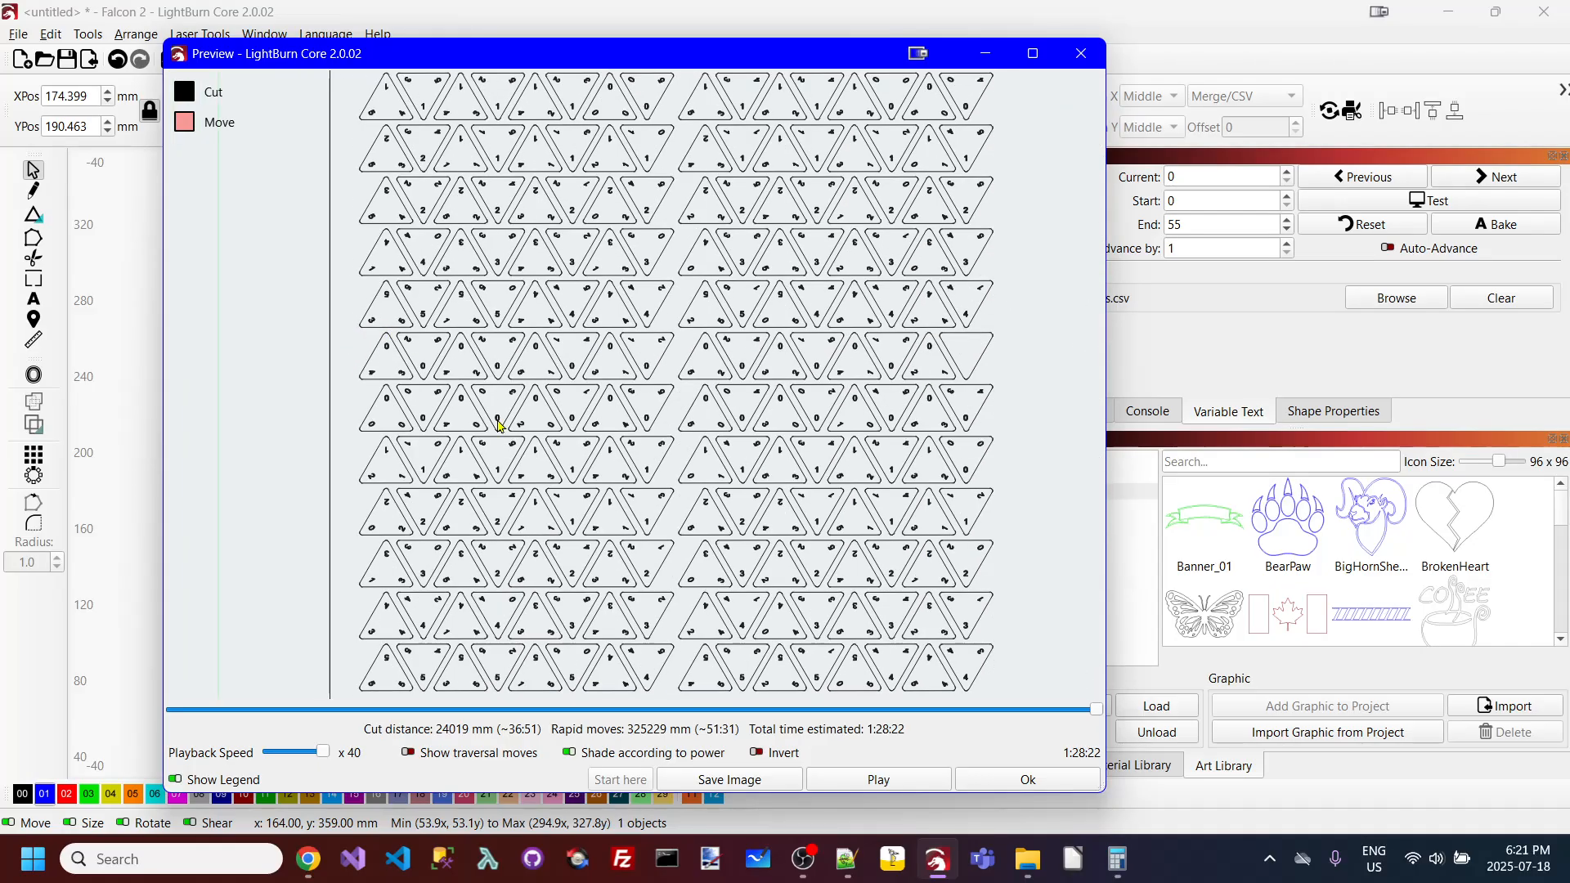
pyautogui.click(1028, 779)
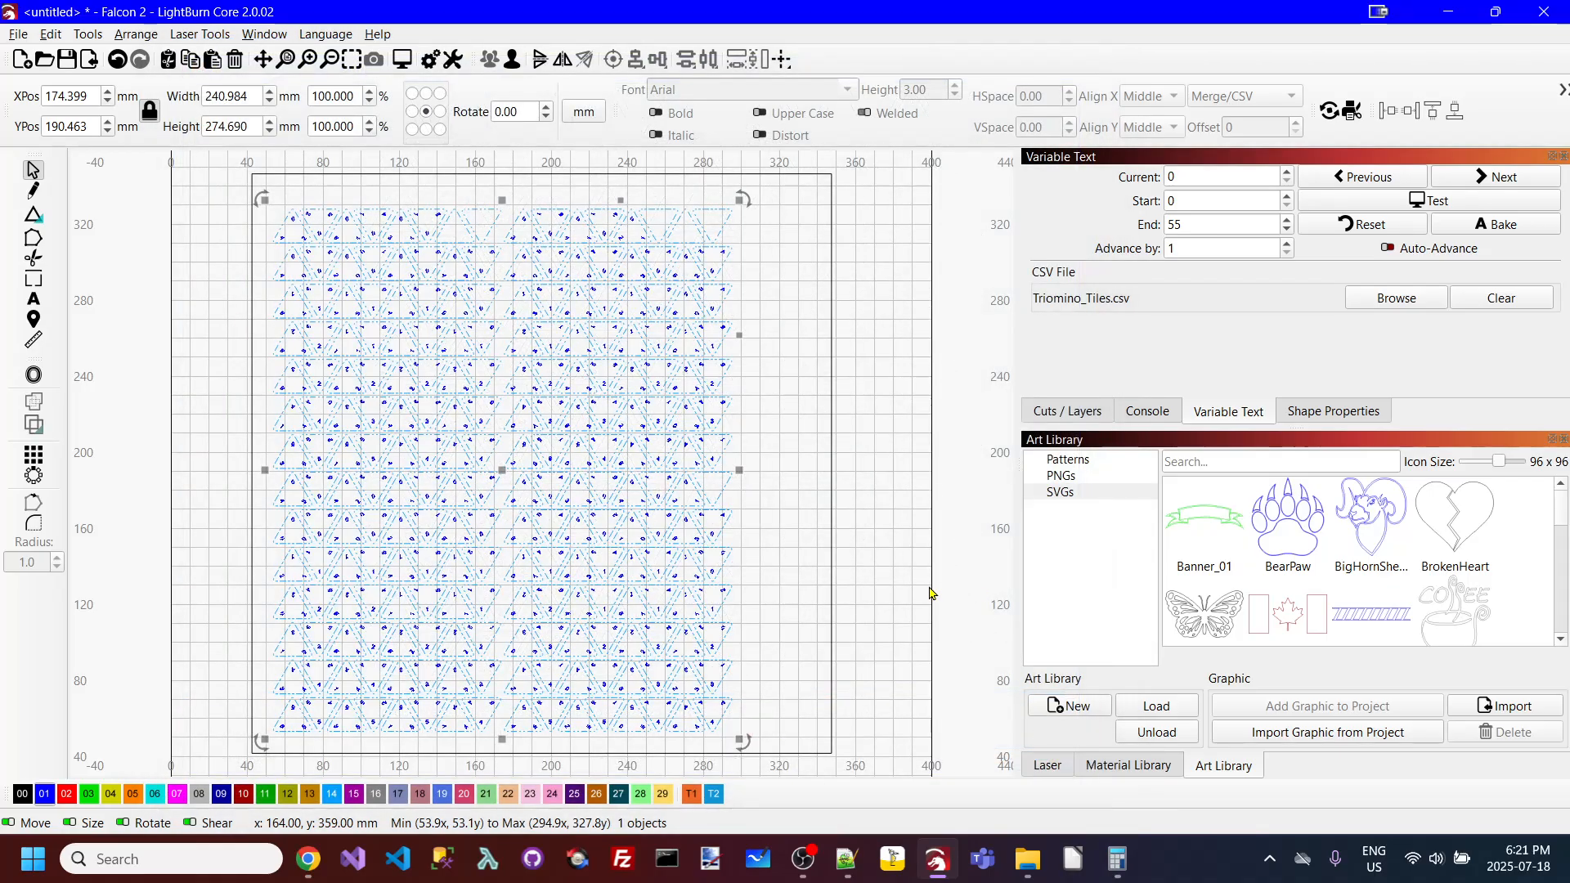
# Step: Undo the grid array of the tile block and clear the selection
pyautogui.hotkey('ctrl', 'z')
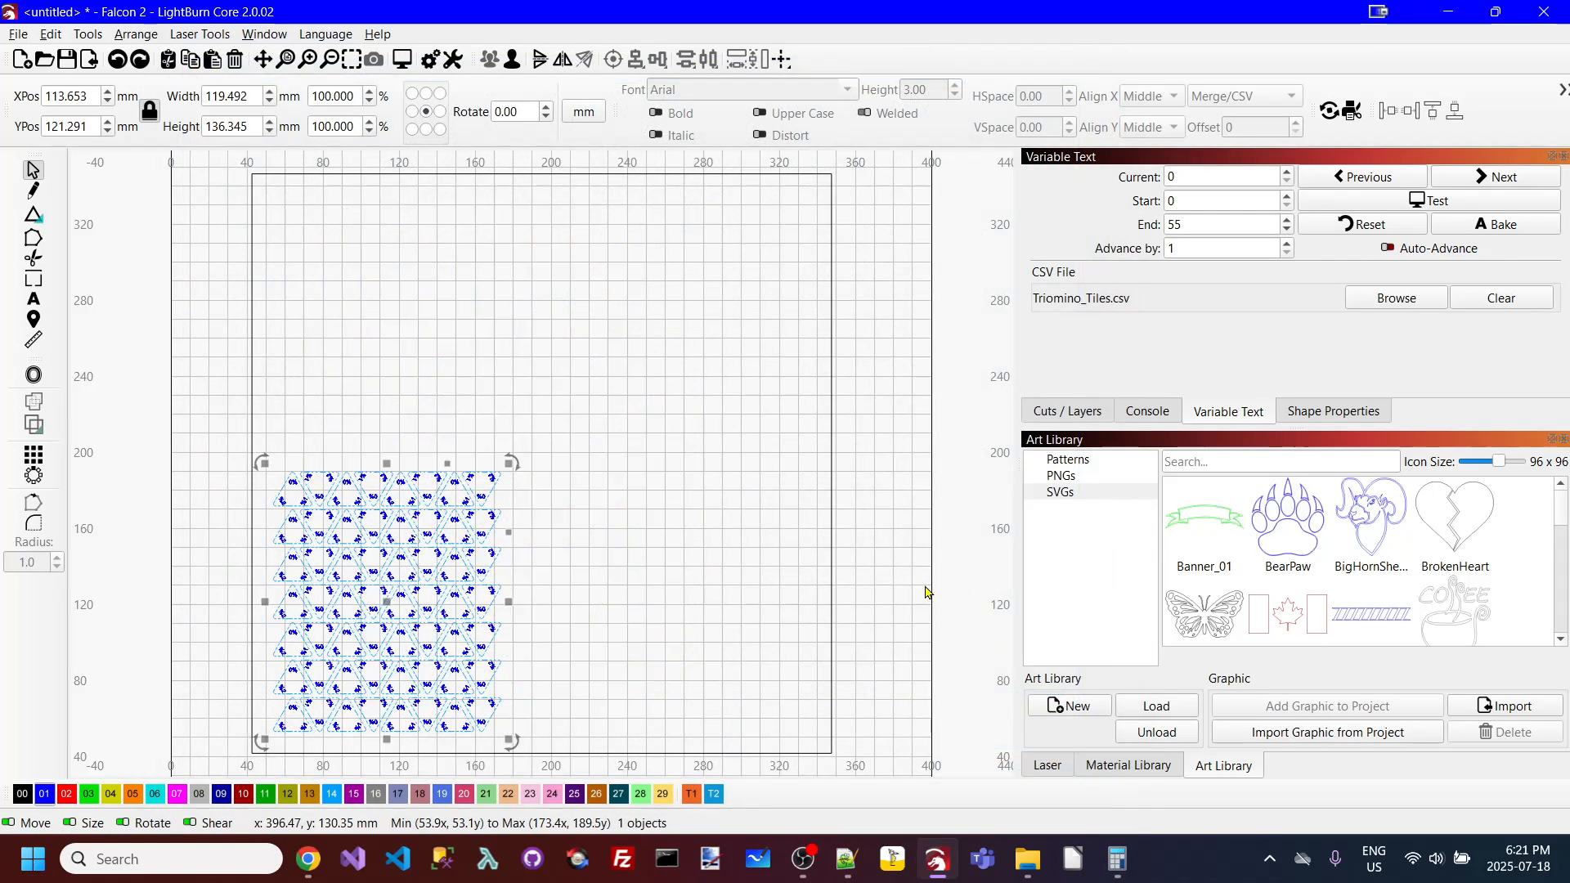
pyautogui.click(727, 462)
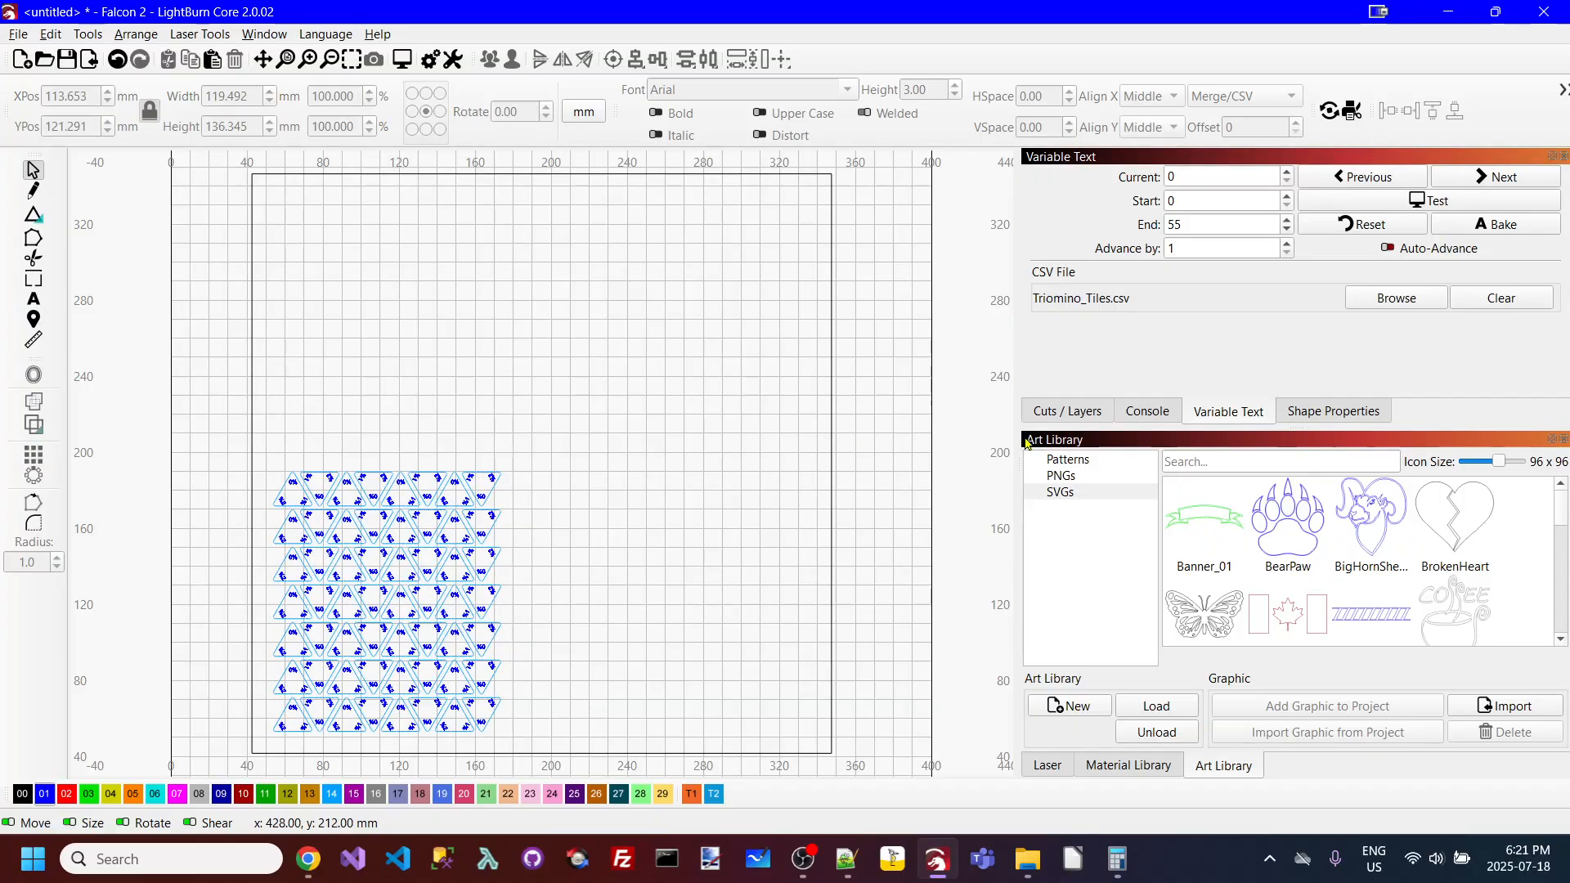
# Step: Preview the single tile block and examine the corner numbers on its tiles
pyautogui.click(406, 63)
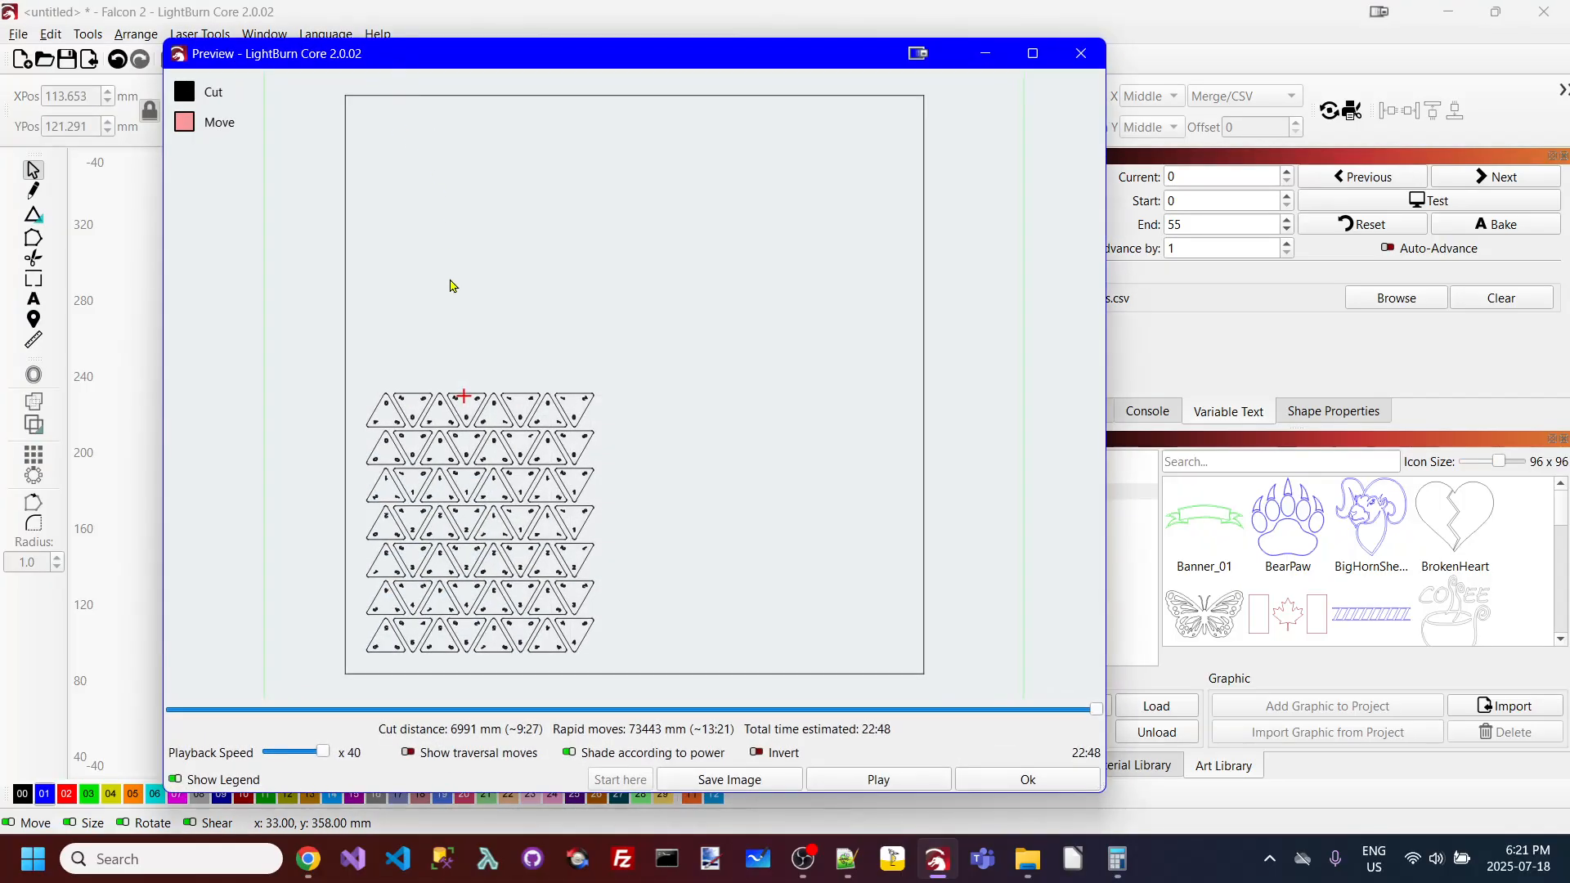
pyautogui.scroll(2, 449, 573)
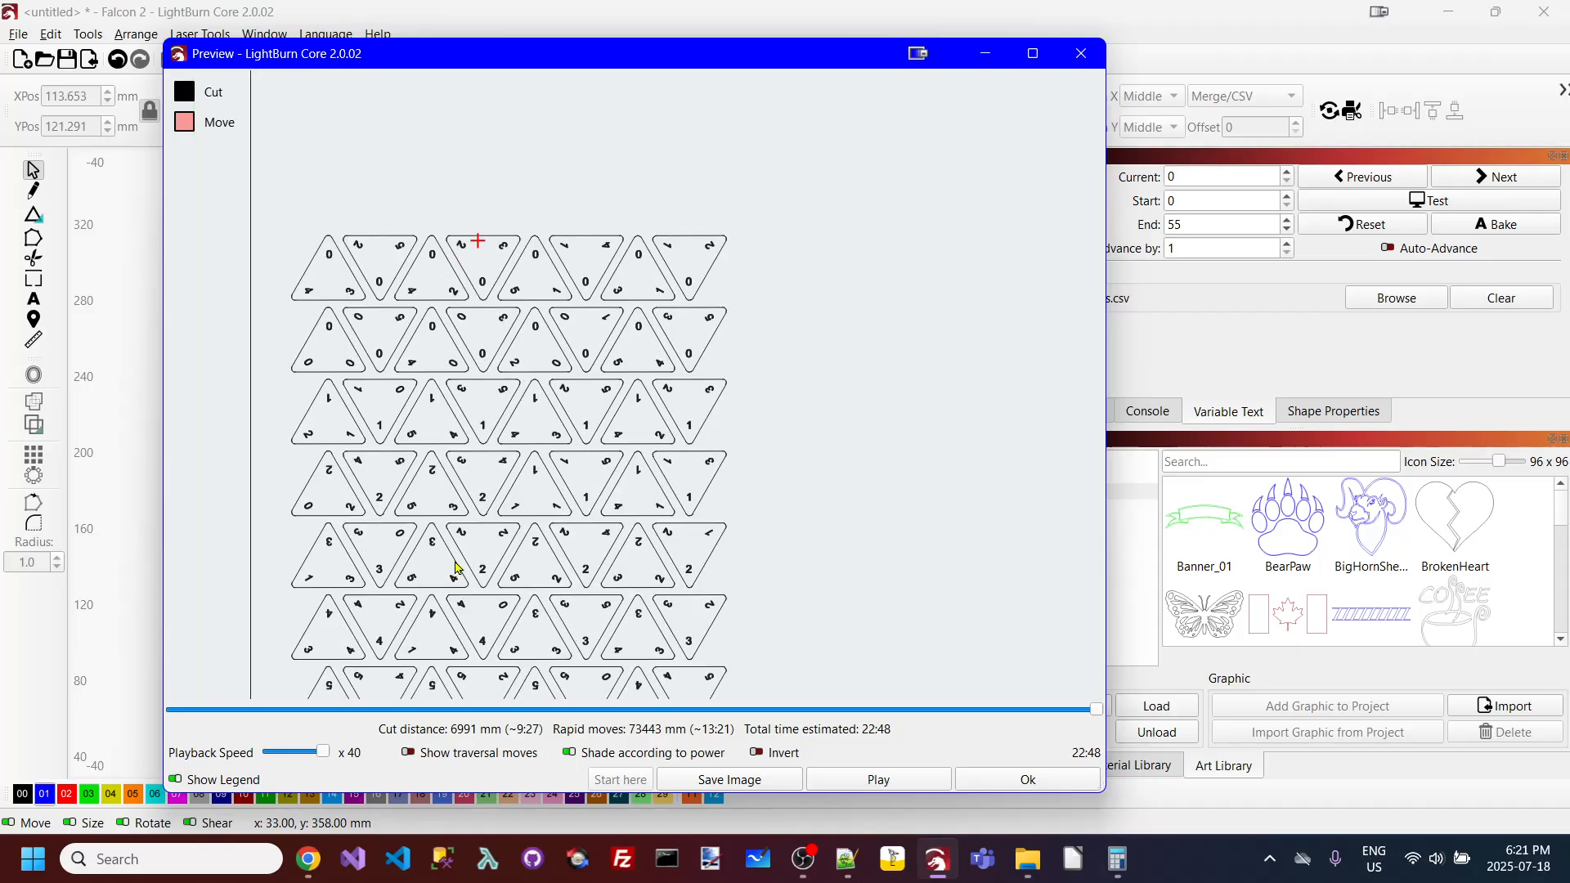
pyautogui.scroll(-2, 456, 568)
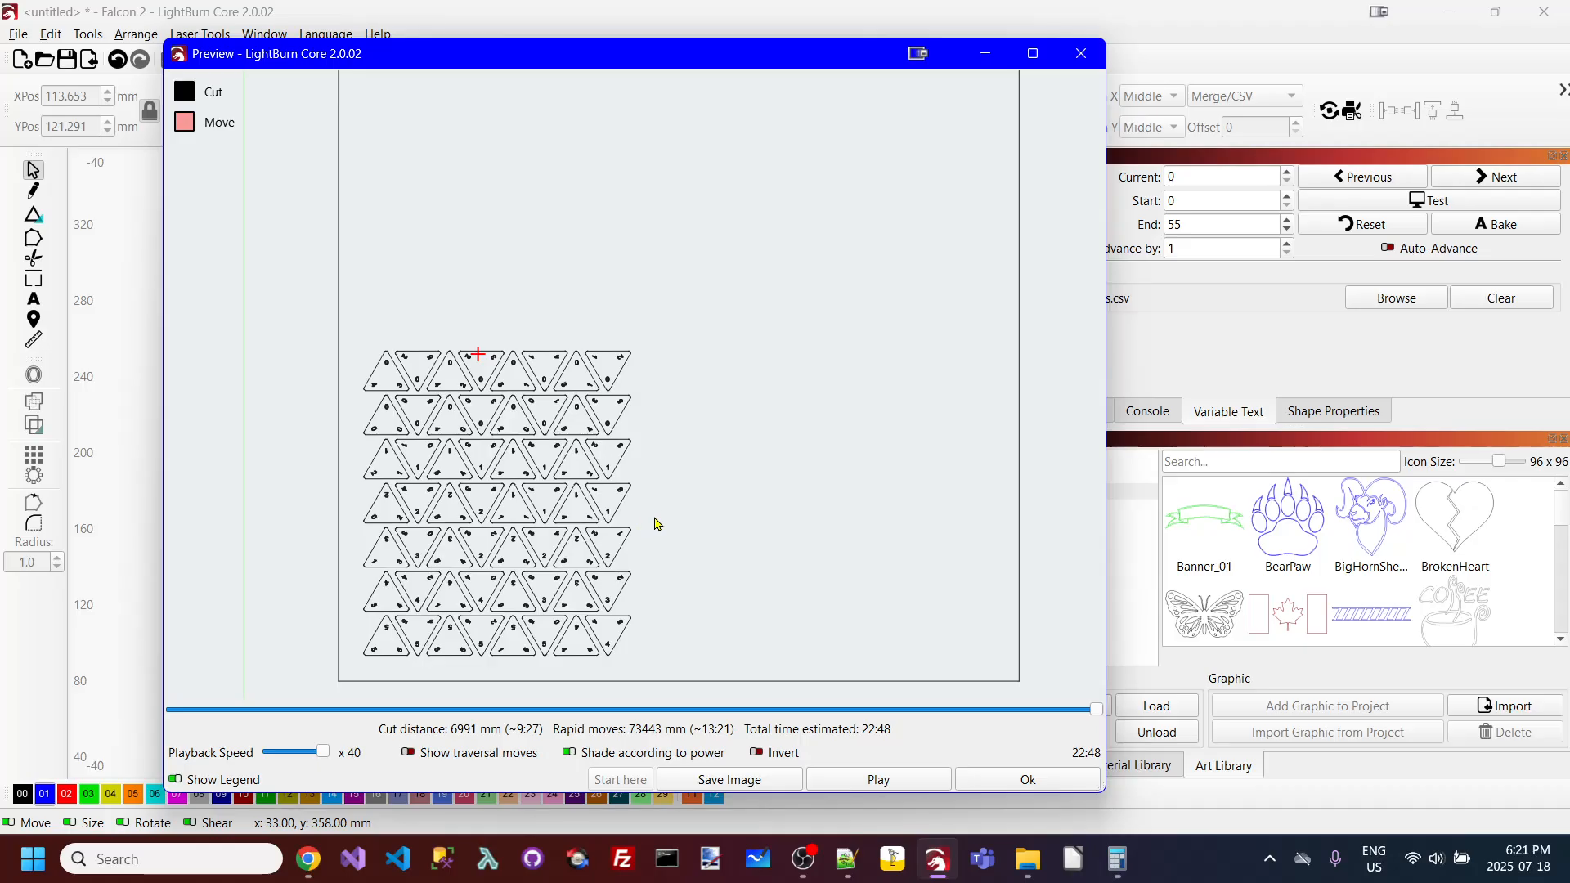
pyautogui.click(1052, 784)
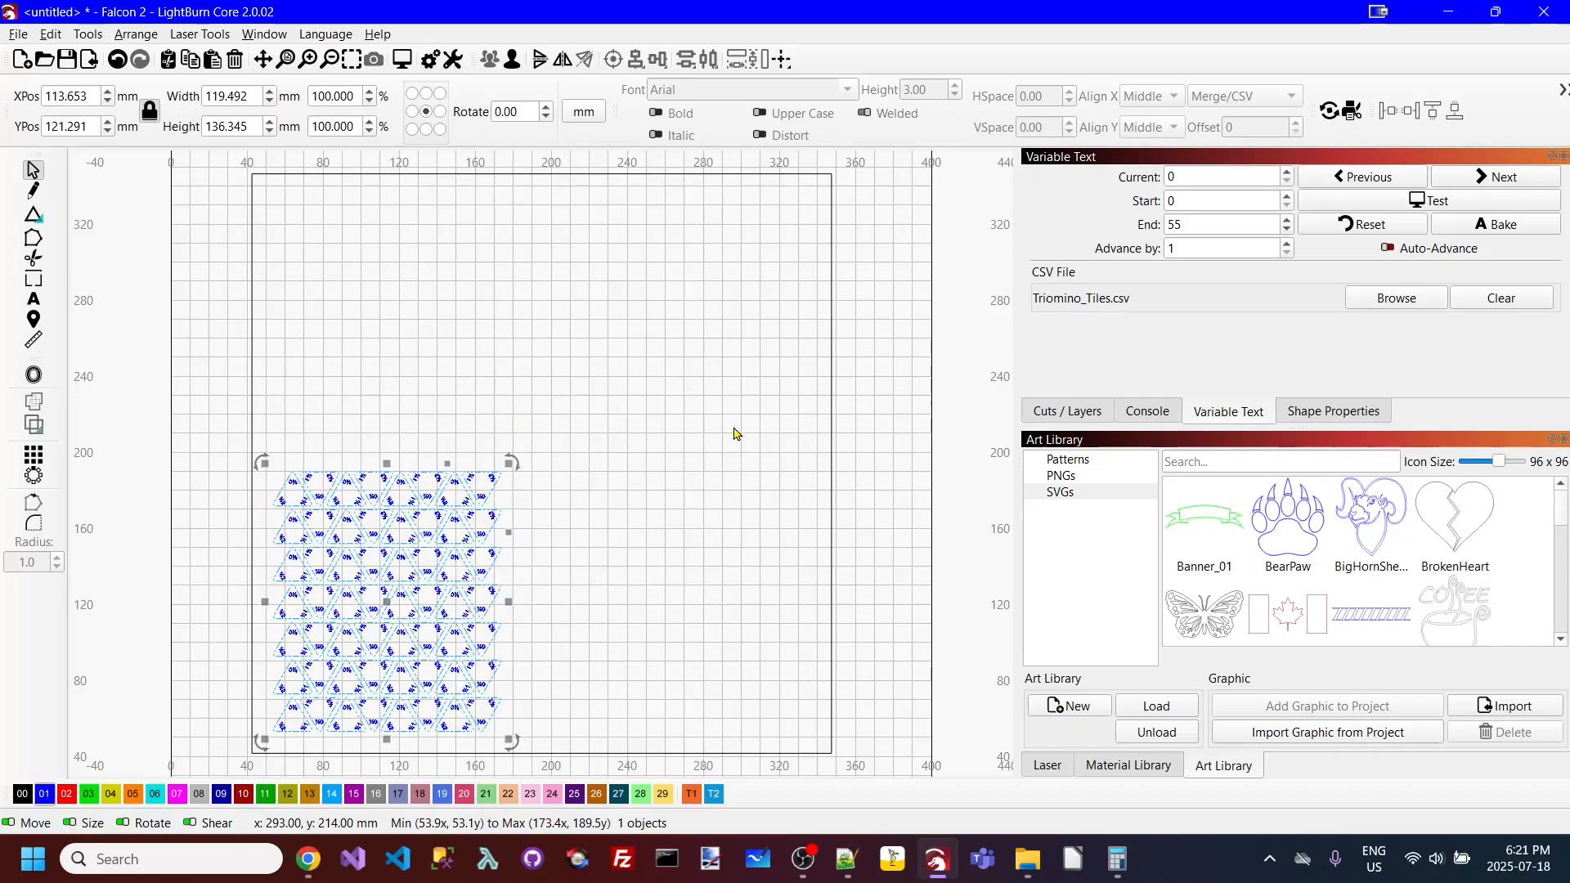
# Step: Enlarge the tile block to about 247 mm wide and 282 mm high within the square outline
pyautogui.moveTo(509, 463); pyautogui.dragTo(819, 280)
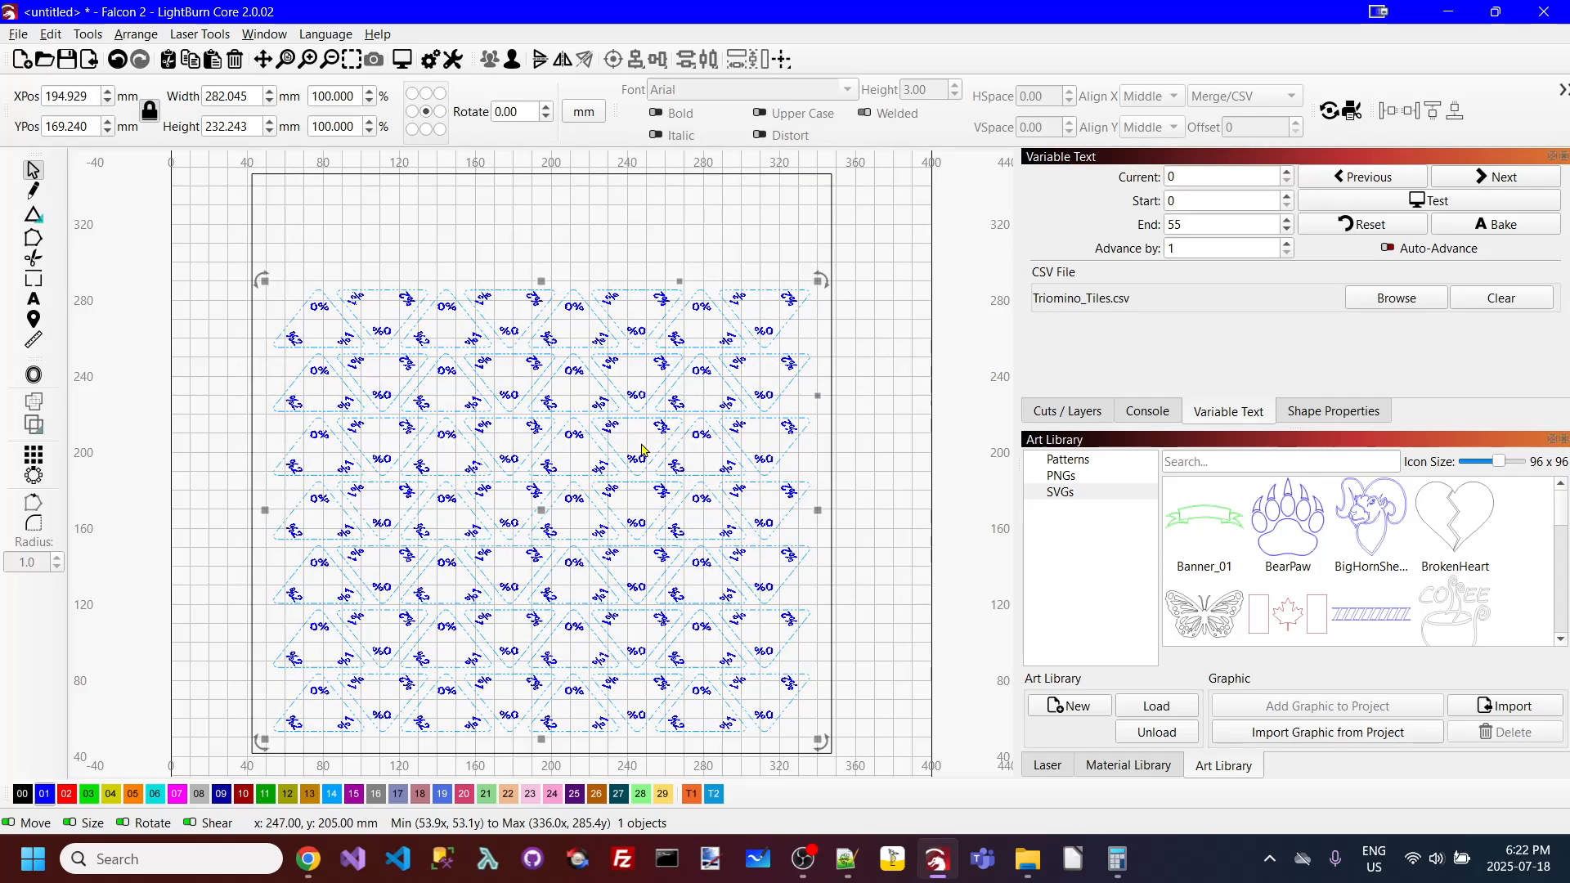
pyautogui.hotkey('ctrl', 'z')
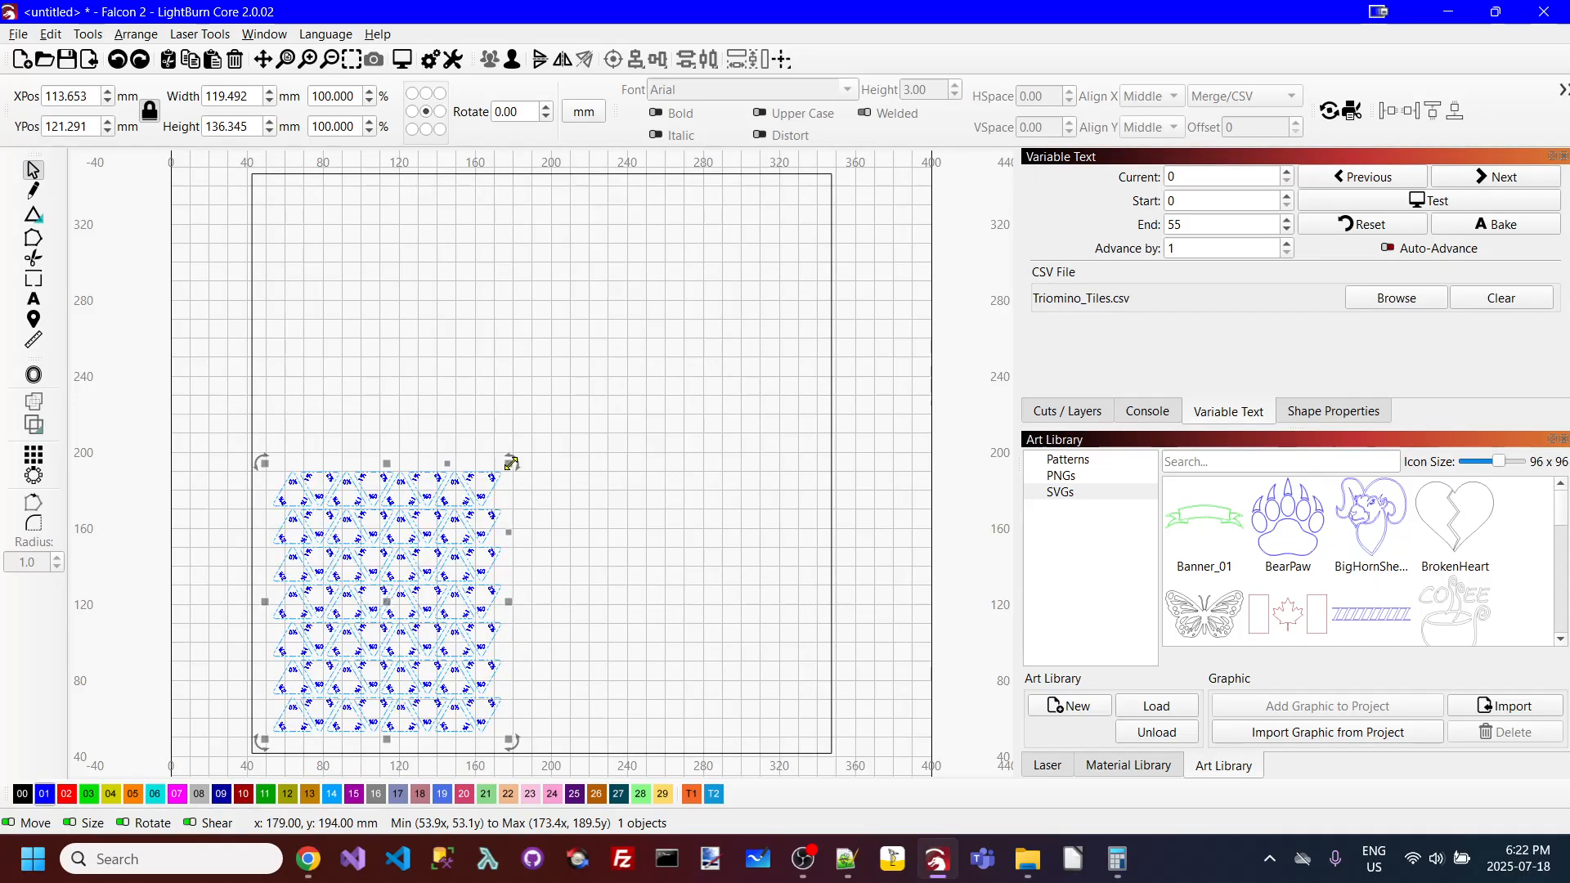
pyautogui.moveTo(512, 464); pyautogui.dragTo(753, 284)
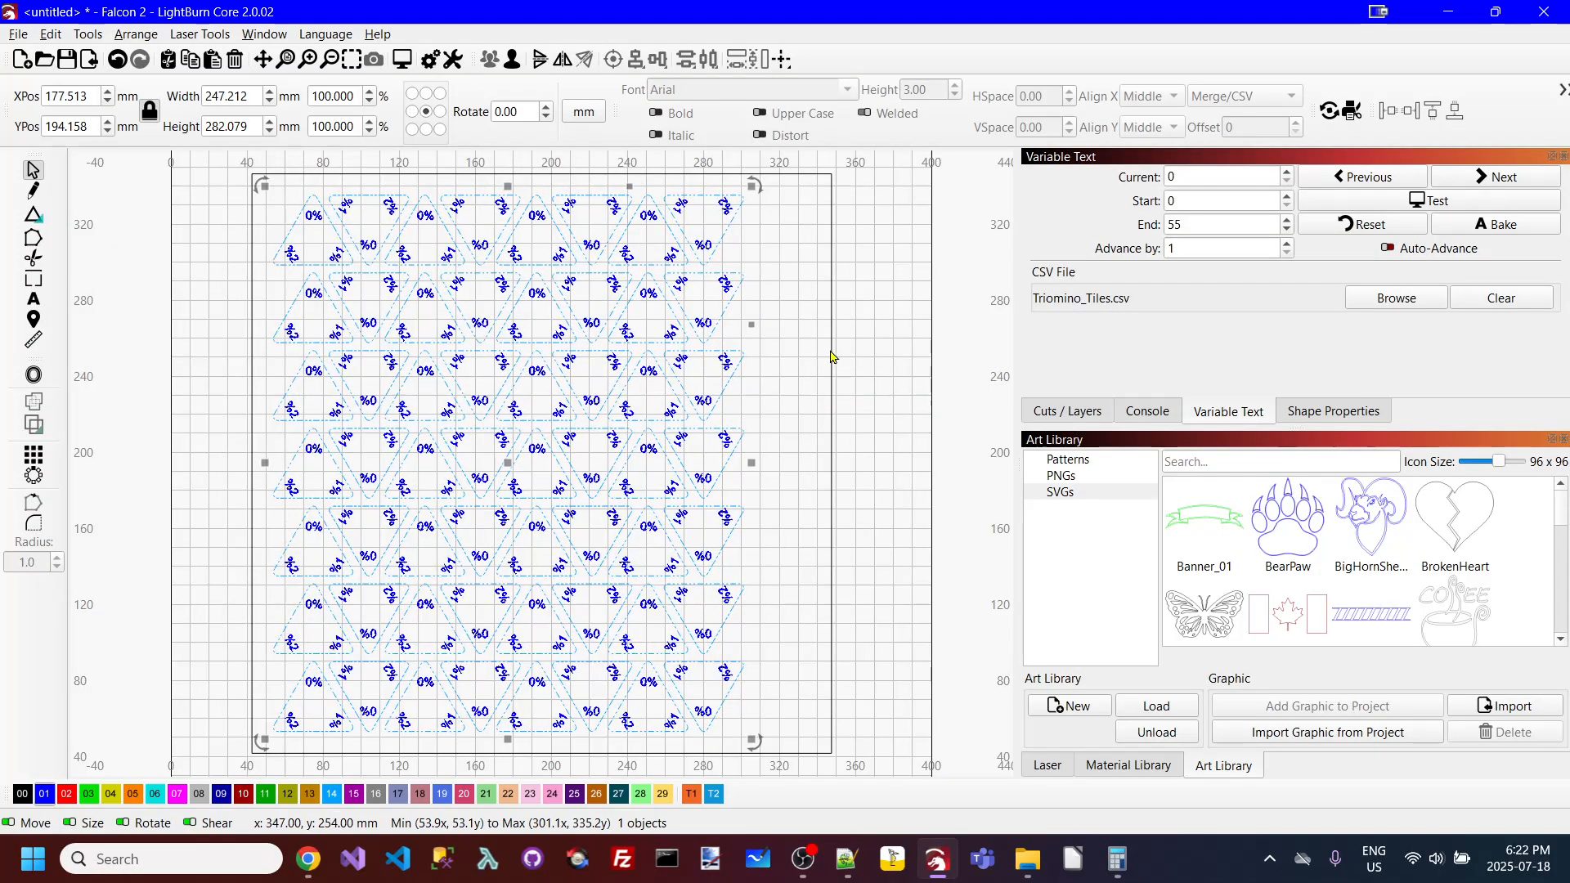
# Step: Centre the tile block within the square outline and preview the enlarged tiles
pyautogui.hotkey('ctrl', 'a')
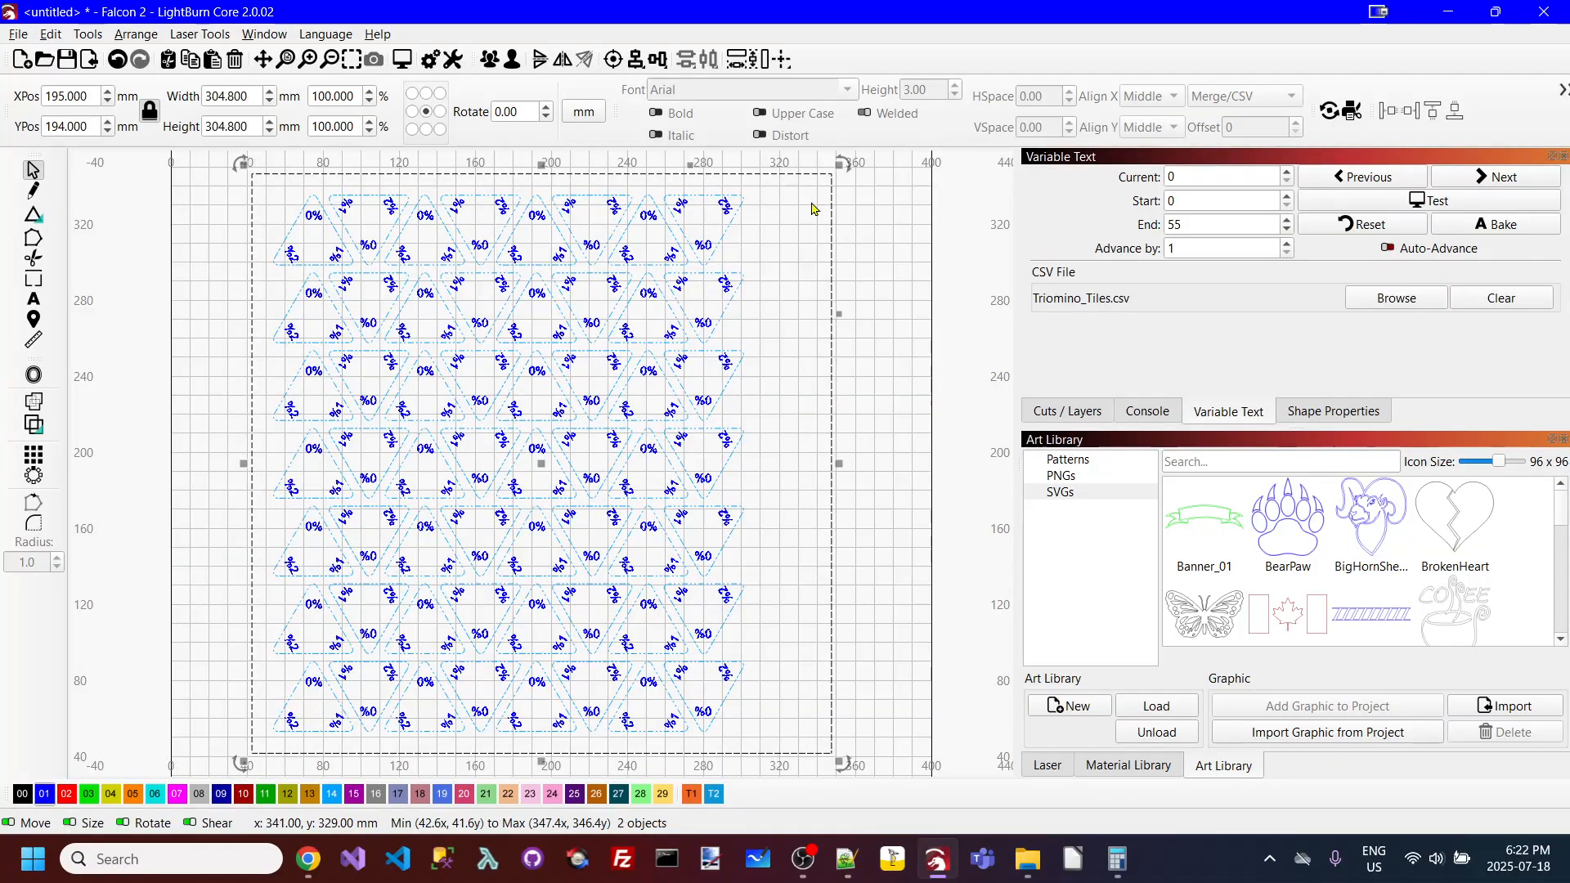
pyautogui.click(612, 59)
pyautogui.click(690, 184)
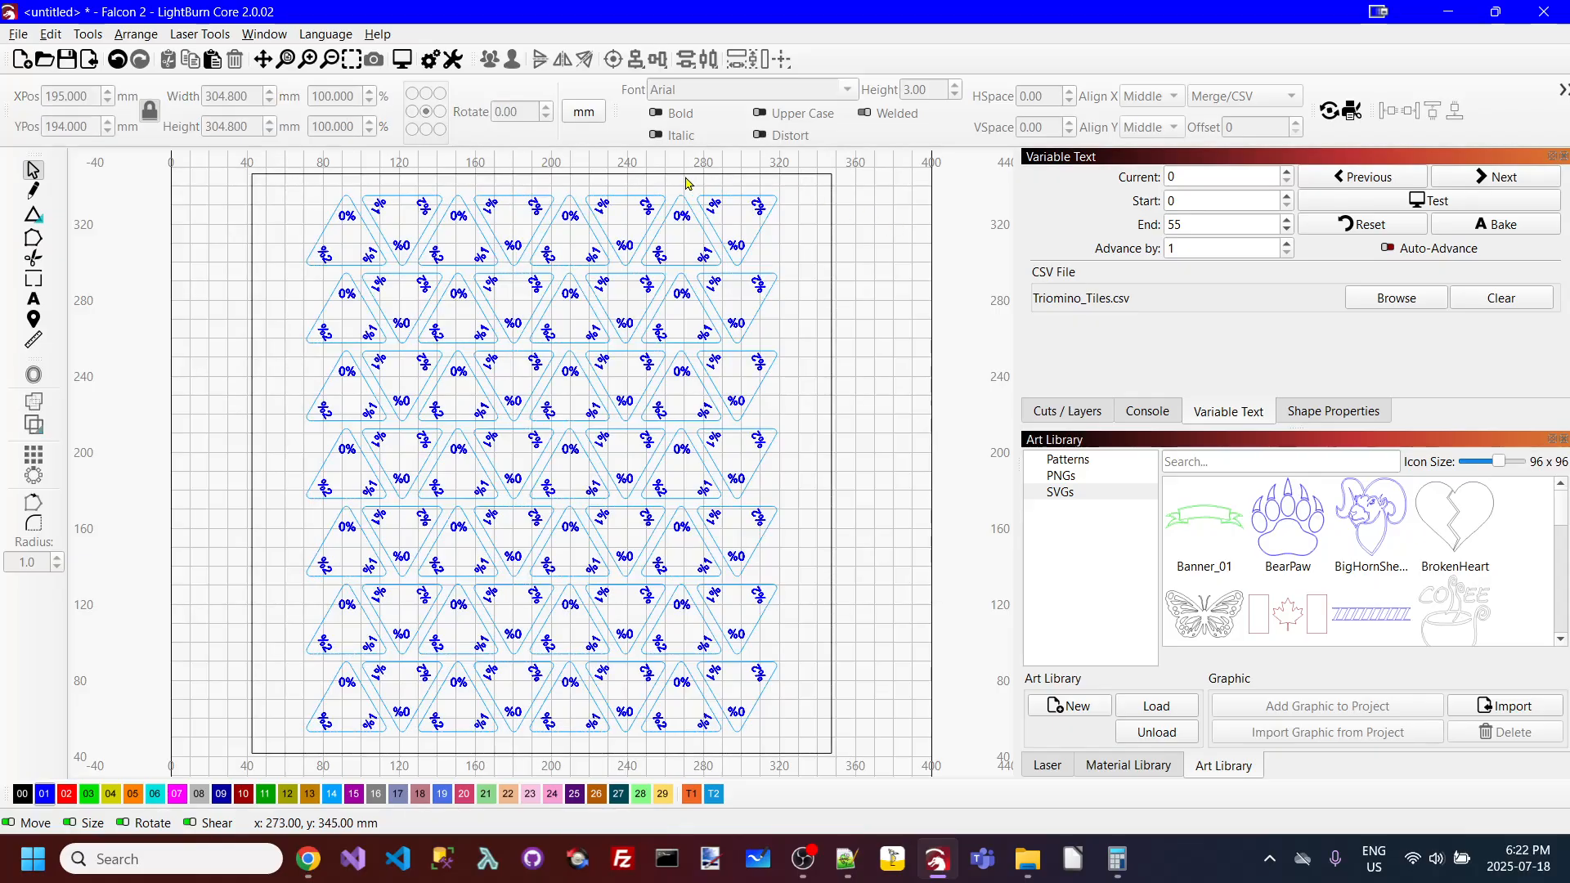
pyautogui.click(401, 59)
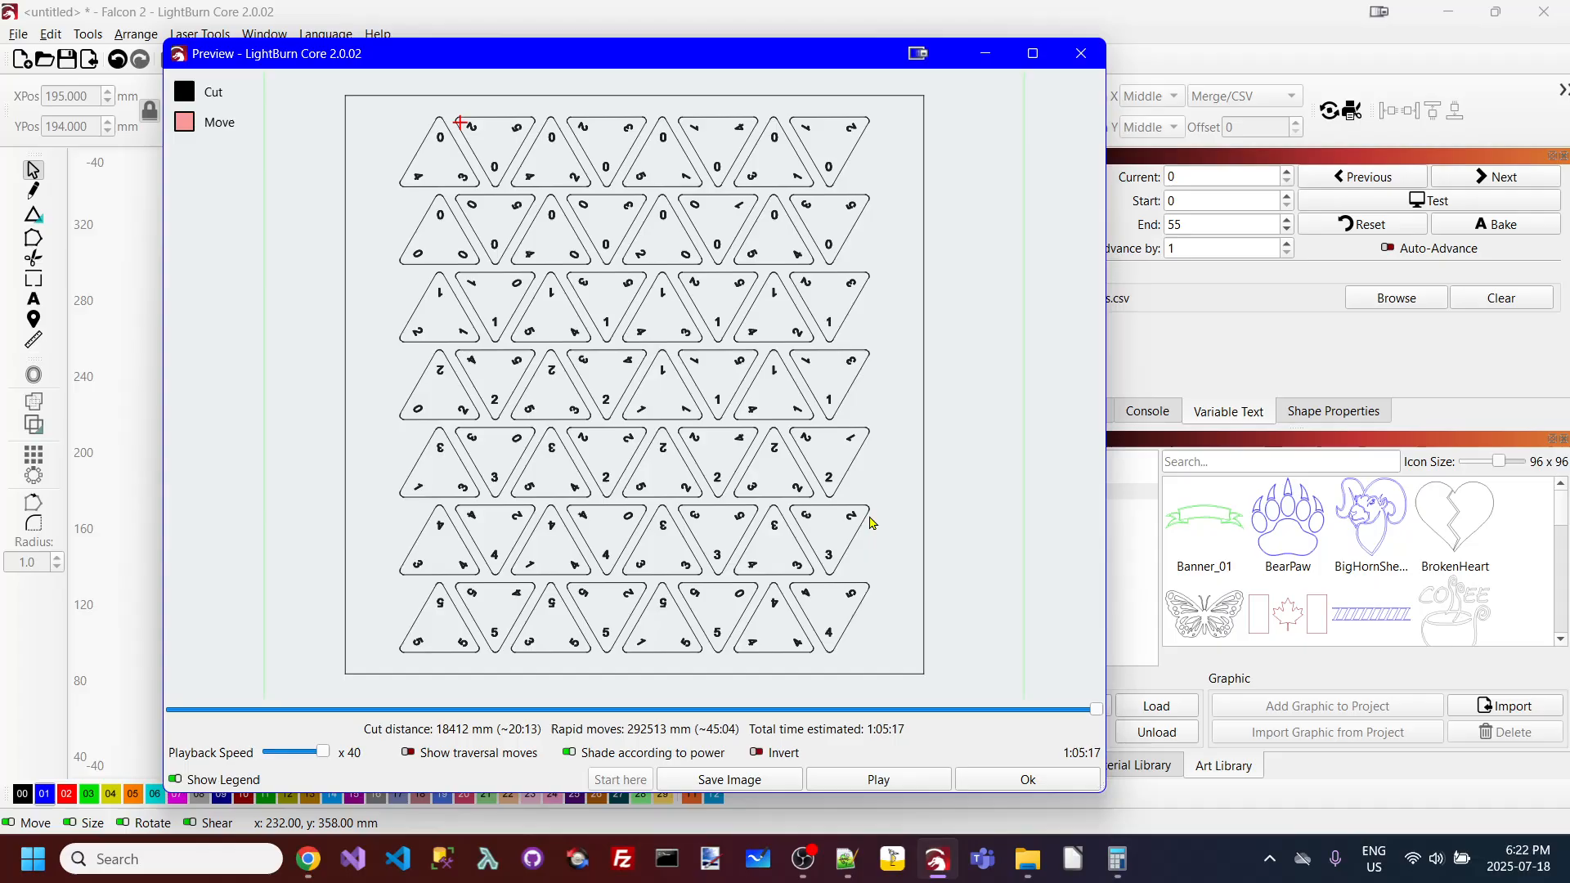
pyautogui.click(1047, 781)
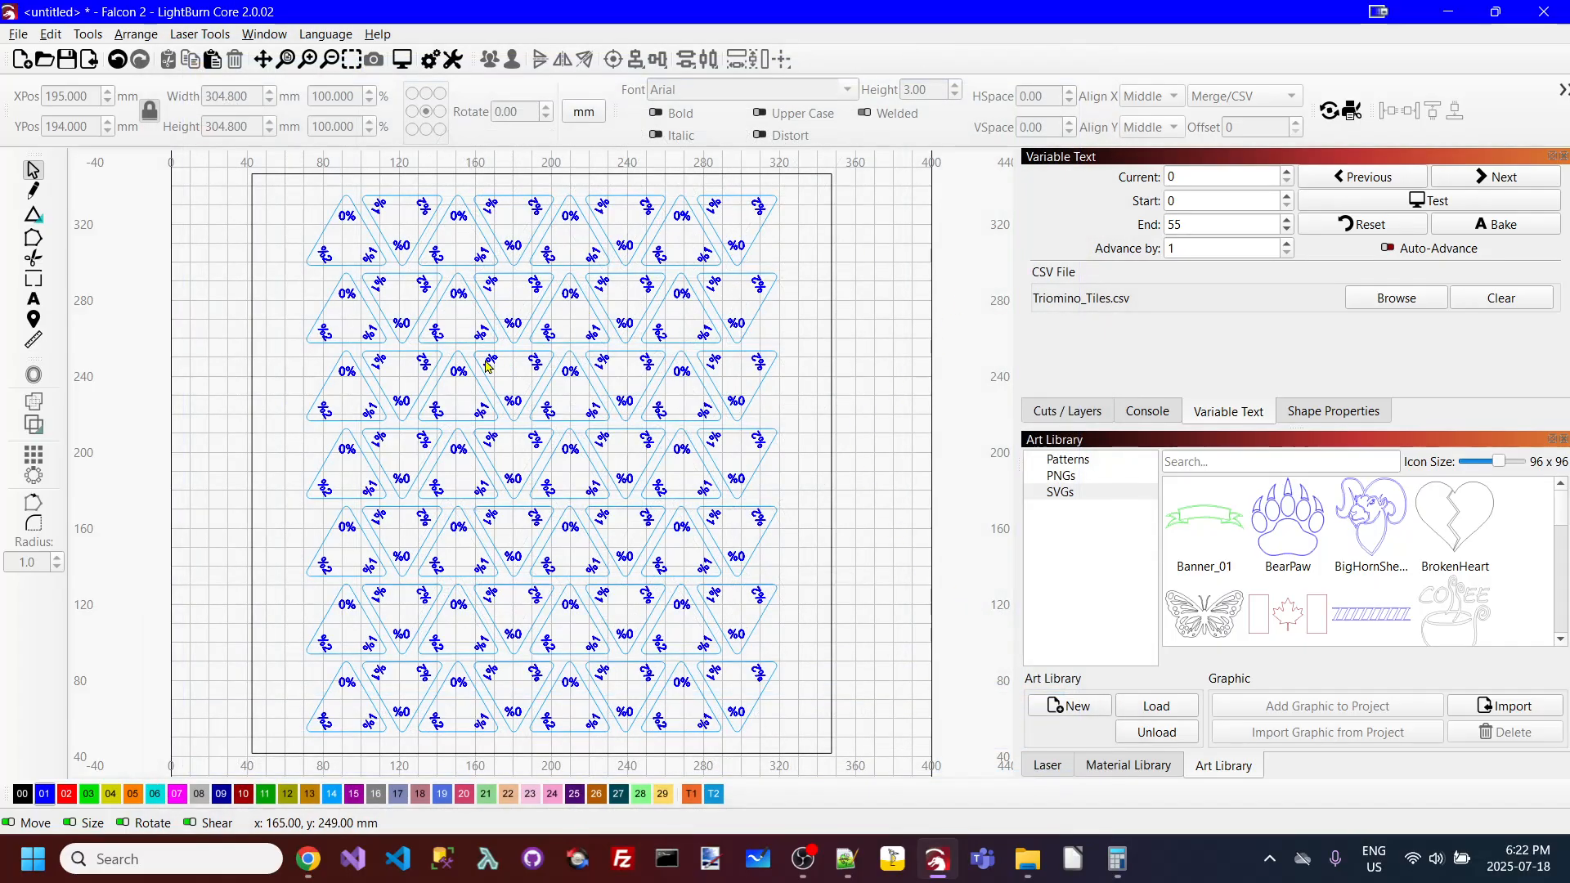
# Step: Switch to Notepad++ and look through the letter combinations in Triomino_Tiles_Letters.csv, then close the editor
pyautogui.click(851, 869)
pyautogui.click(384, 129)
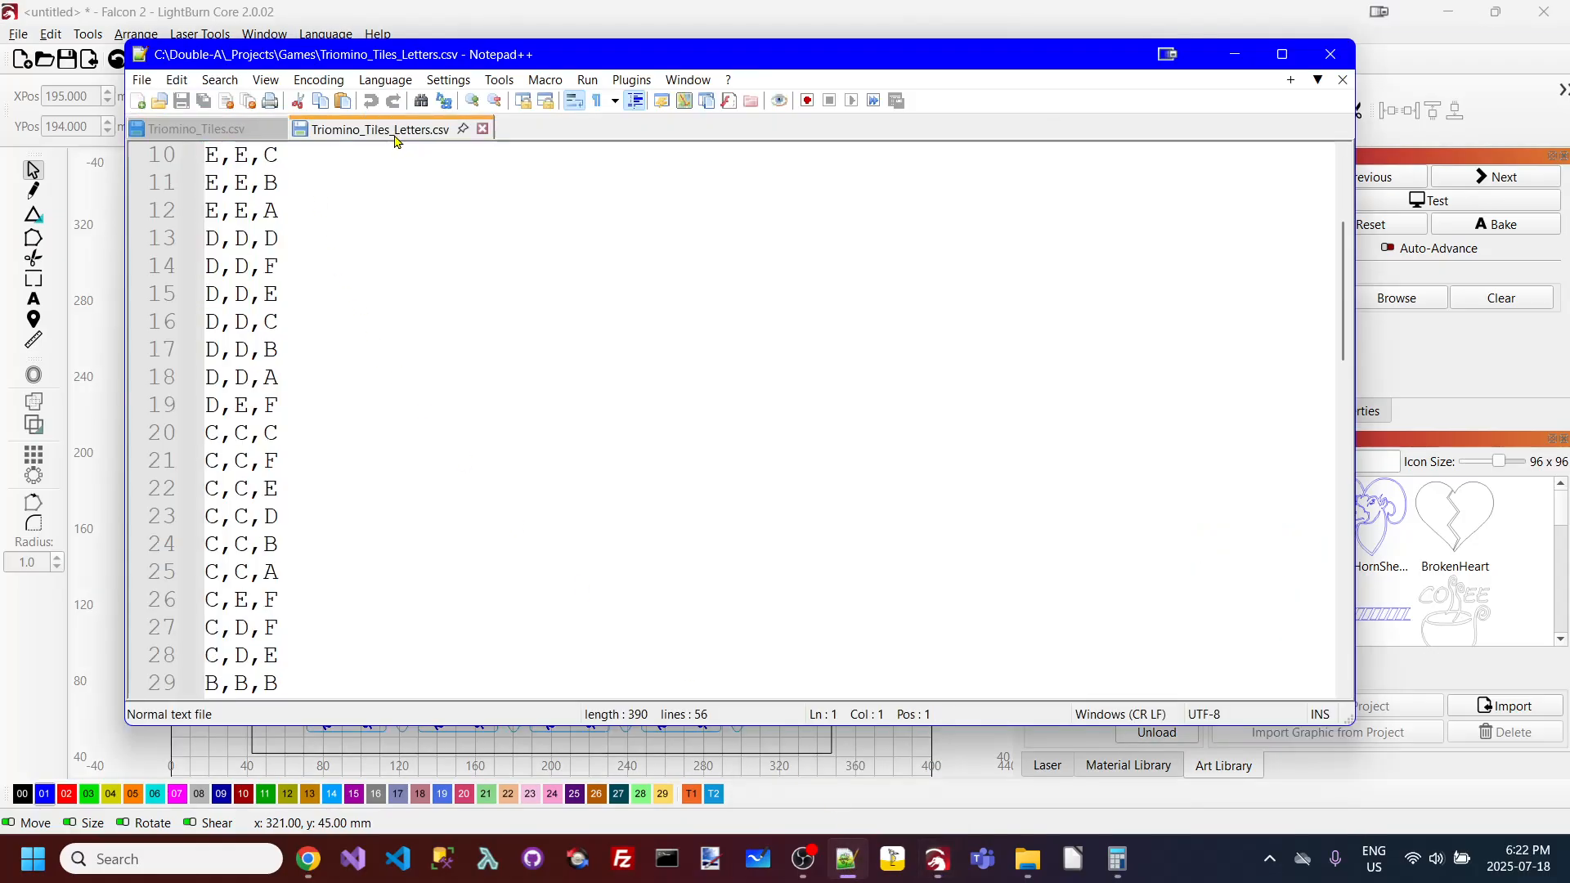
pyautogui.scroll(-6, 249, 298)
pyautogui.scroll(-1, 249, 305)
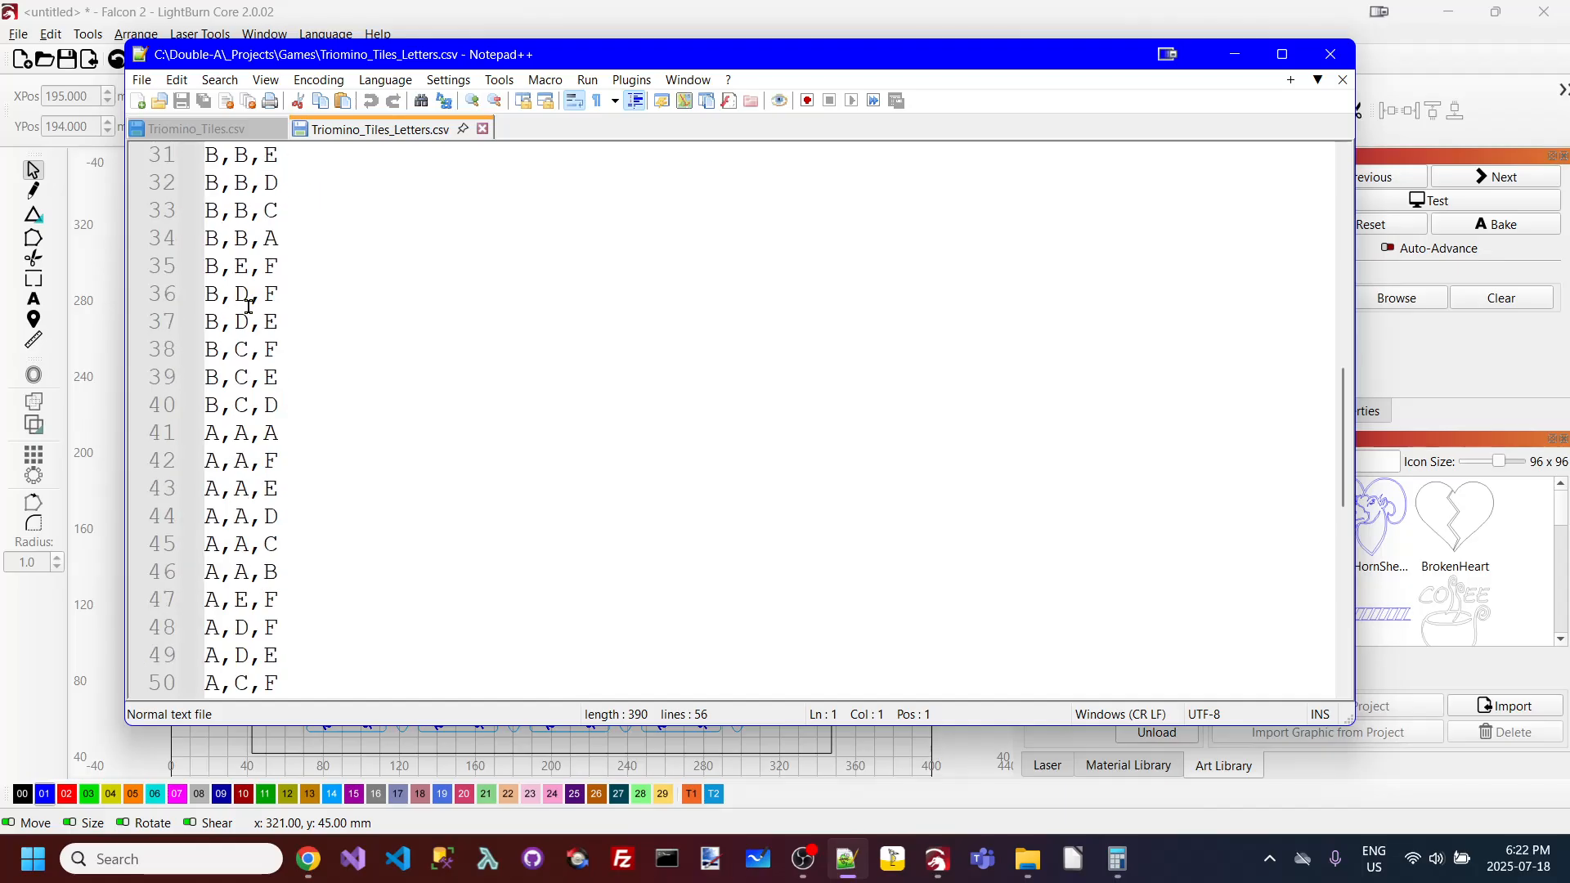
pyautogui.scroll(10, 249, 515)
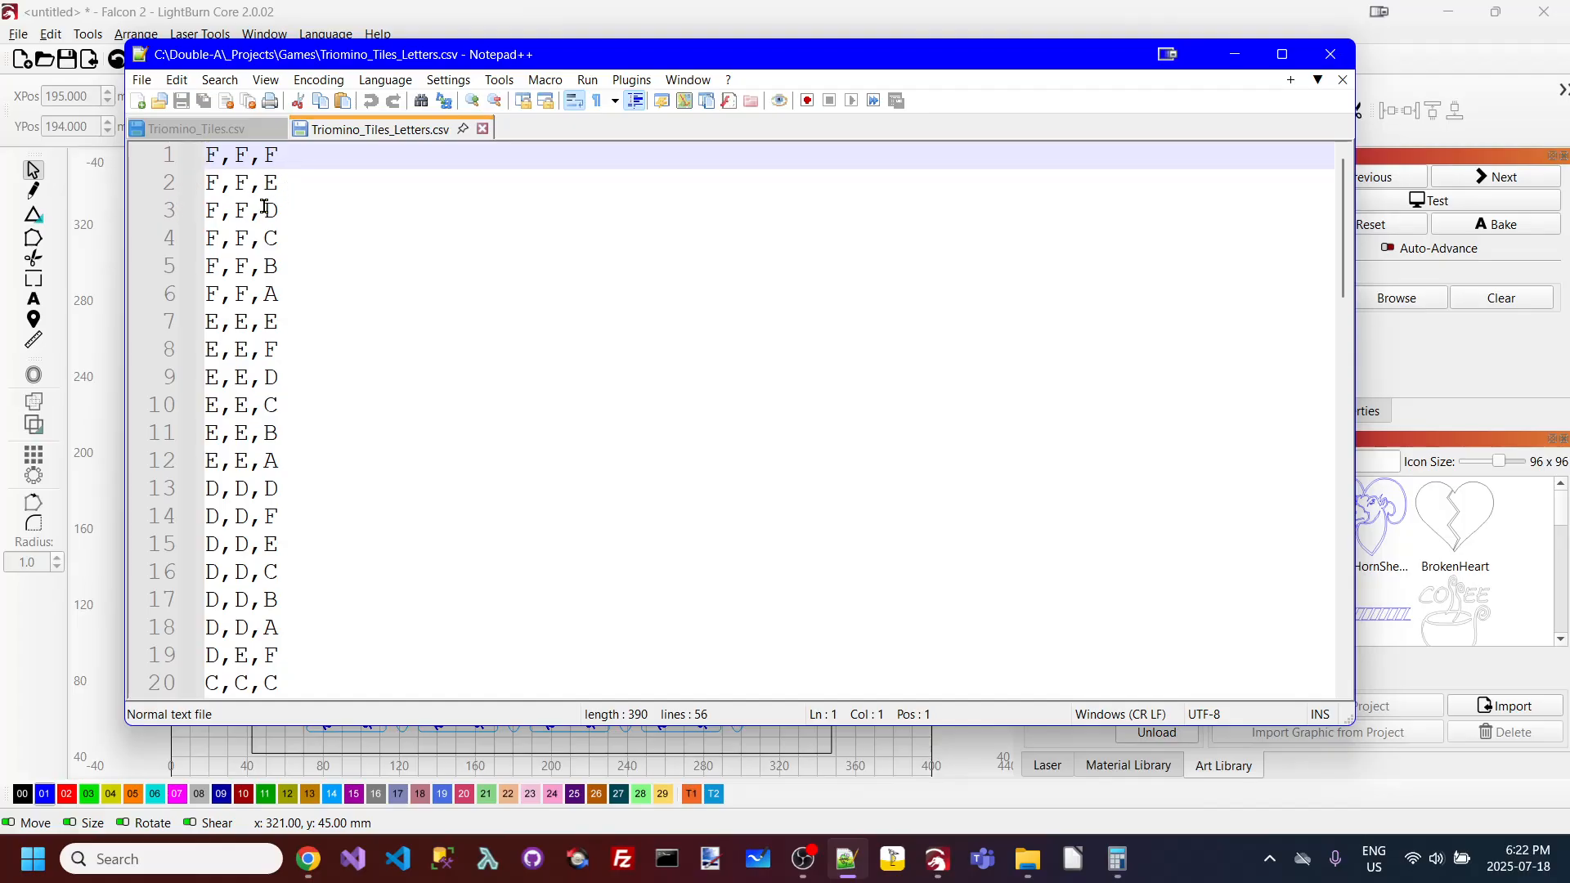
pyautogui.click(1331, 54)
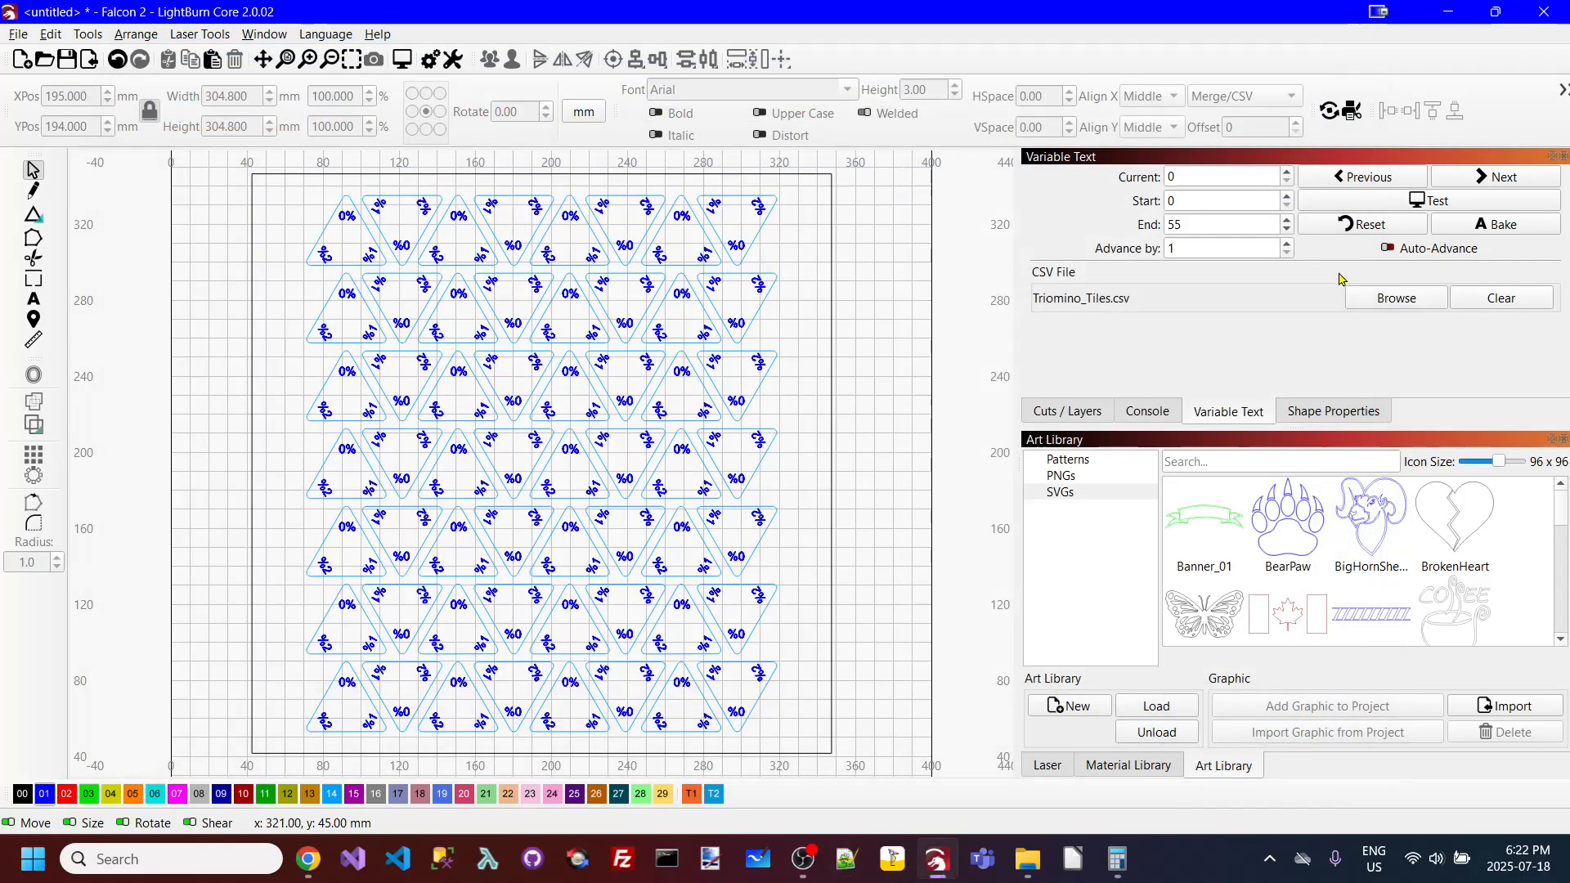
# Step: Load Triomino_Tiles_Letters.csv as the variable text source and preview the lettered tiles
pyautogui.click(1398, 299)
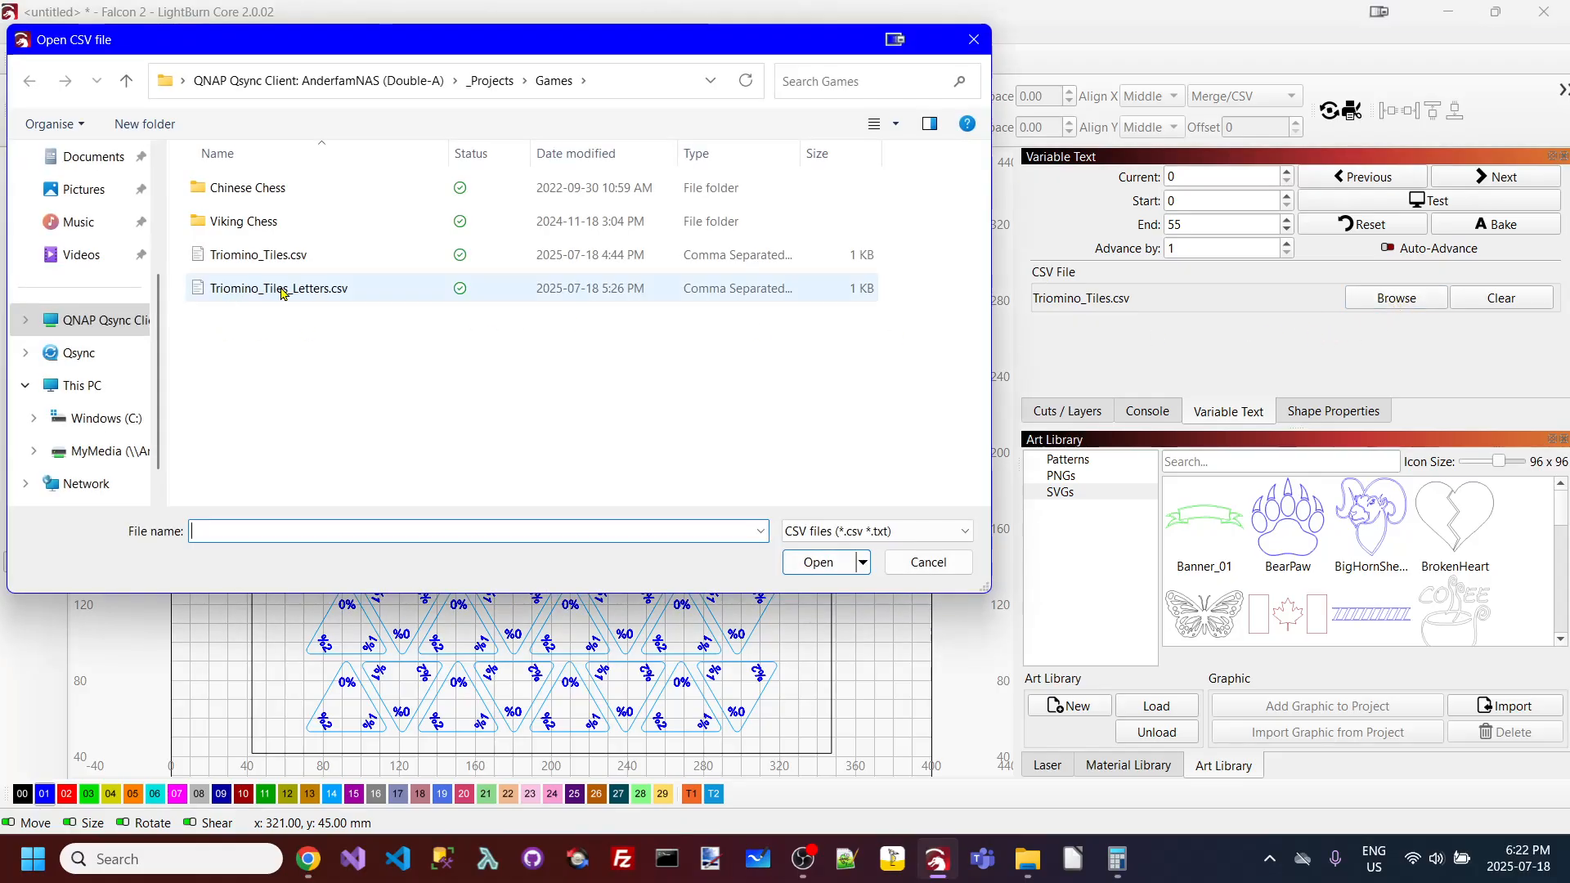
pyautogui.click(282, 291)
pyautogui.click(818, 562)
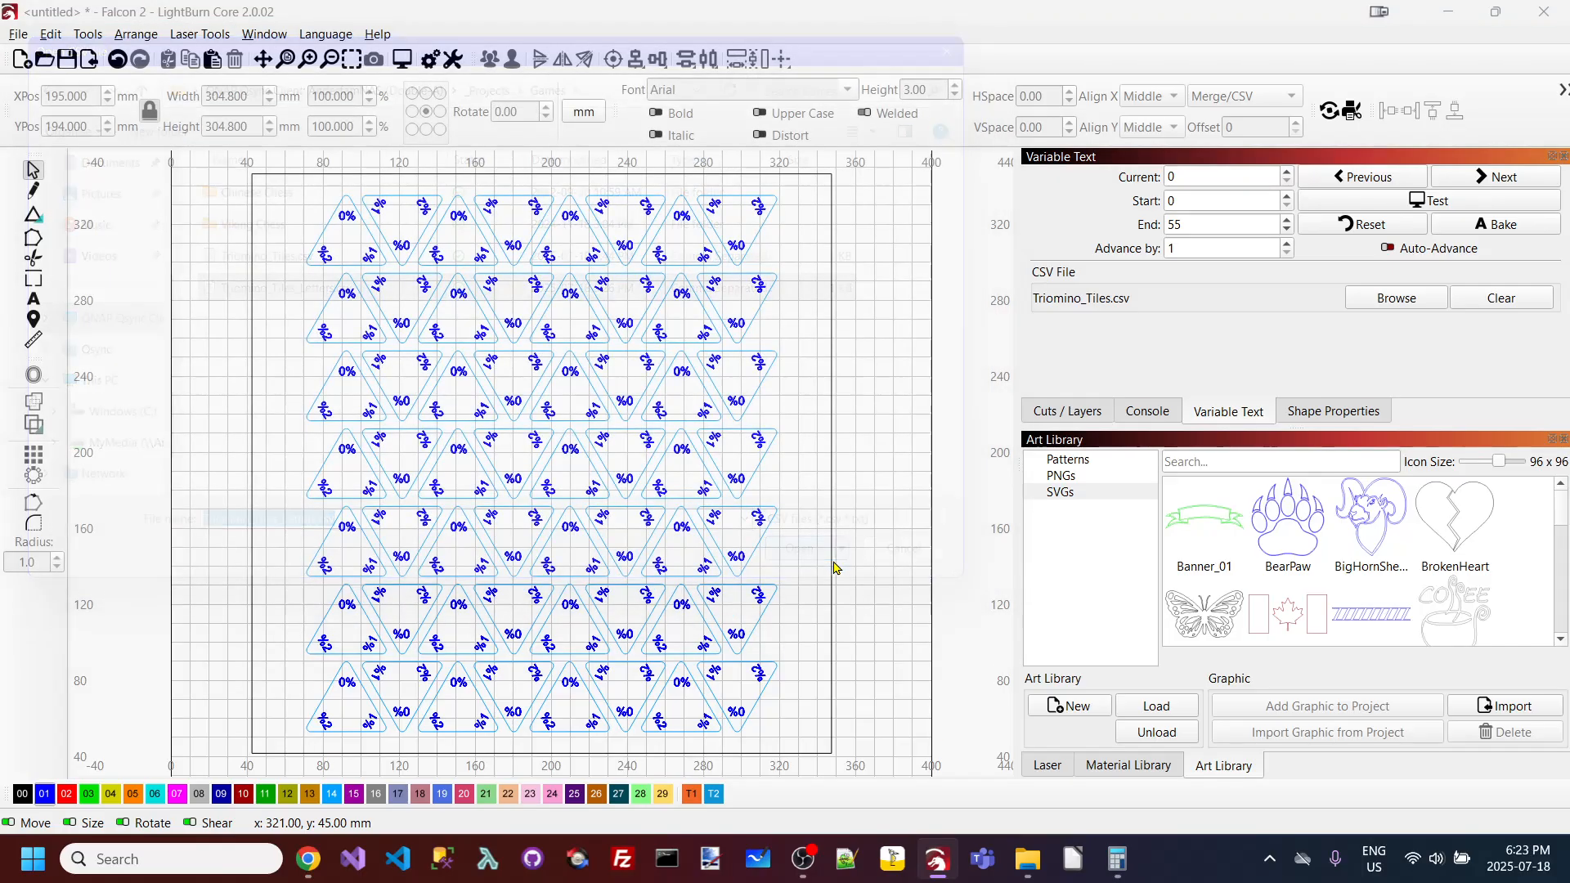
pyautogui.click(401, 58)
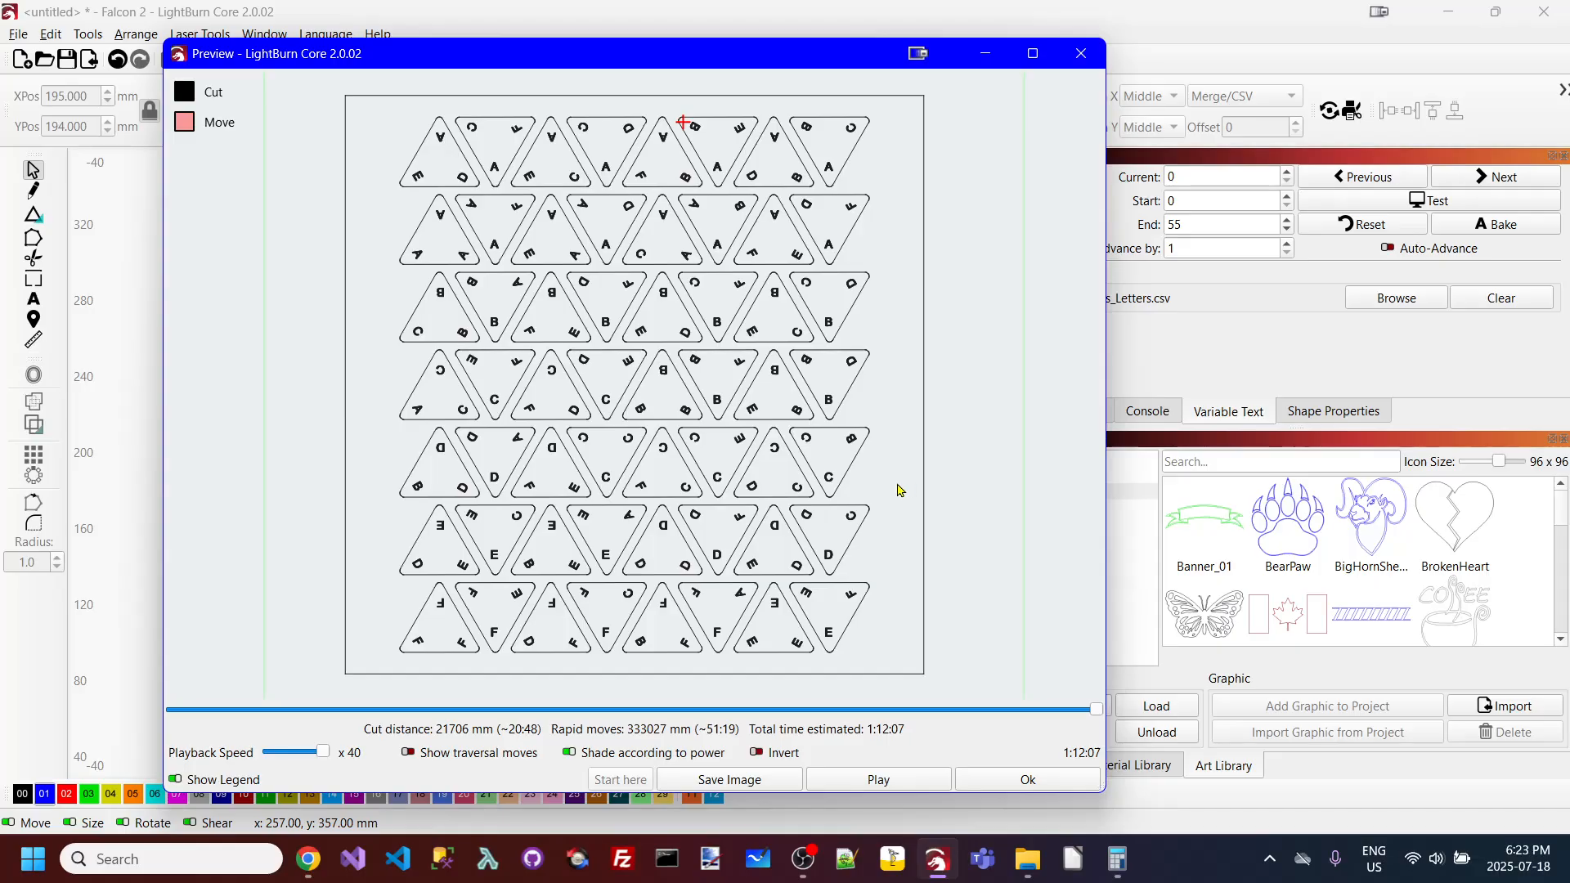
pyautogui.click(1055, 780)
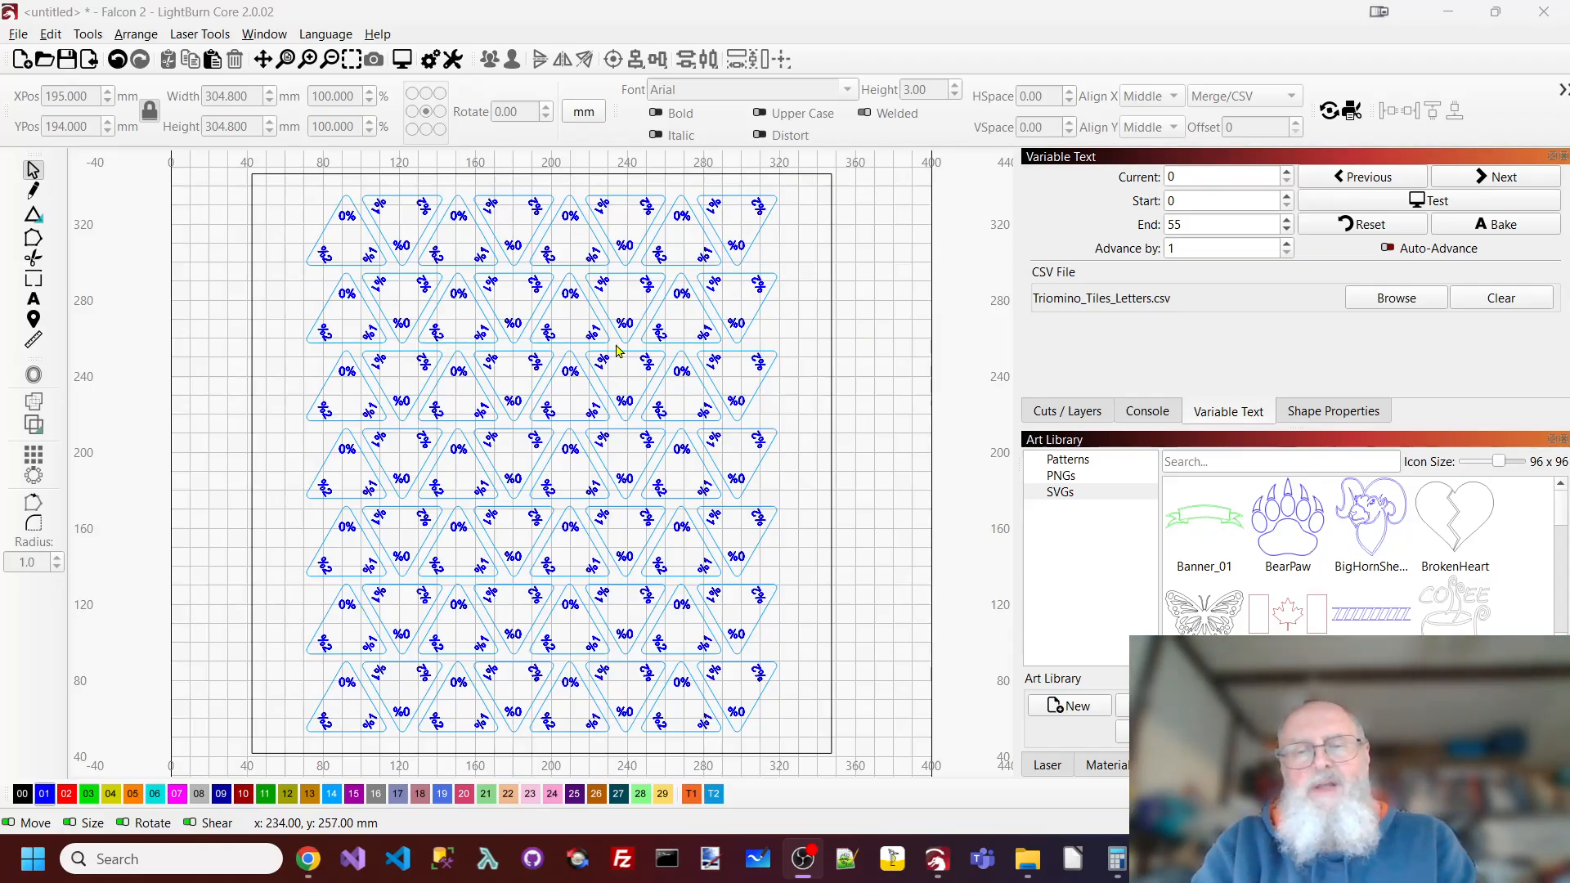
# Step: Switch to Chrome and look over the Wikipedia article on Triominoes, from the tile table back to its introduction
pyautogui.moveTo(308, 859)
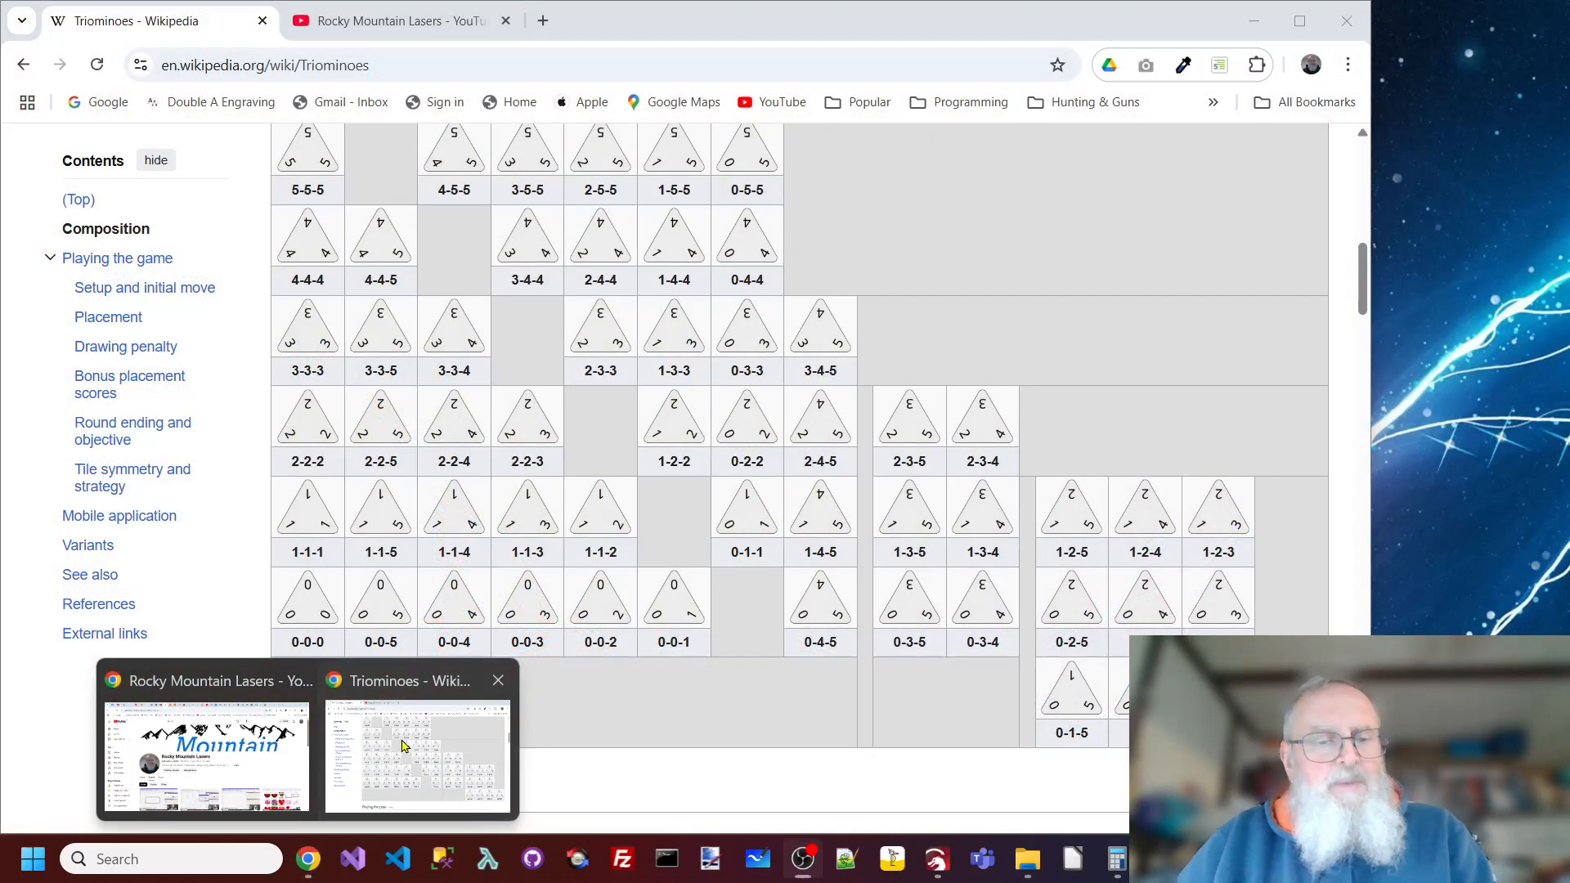
pyautogui.click(402, 746)
pyautogui.scroll(8, 155, 303)
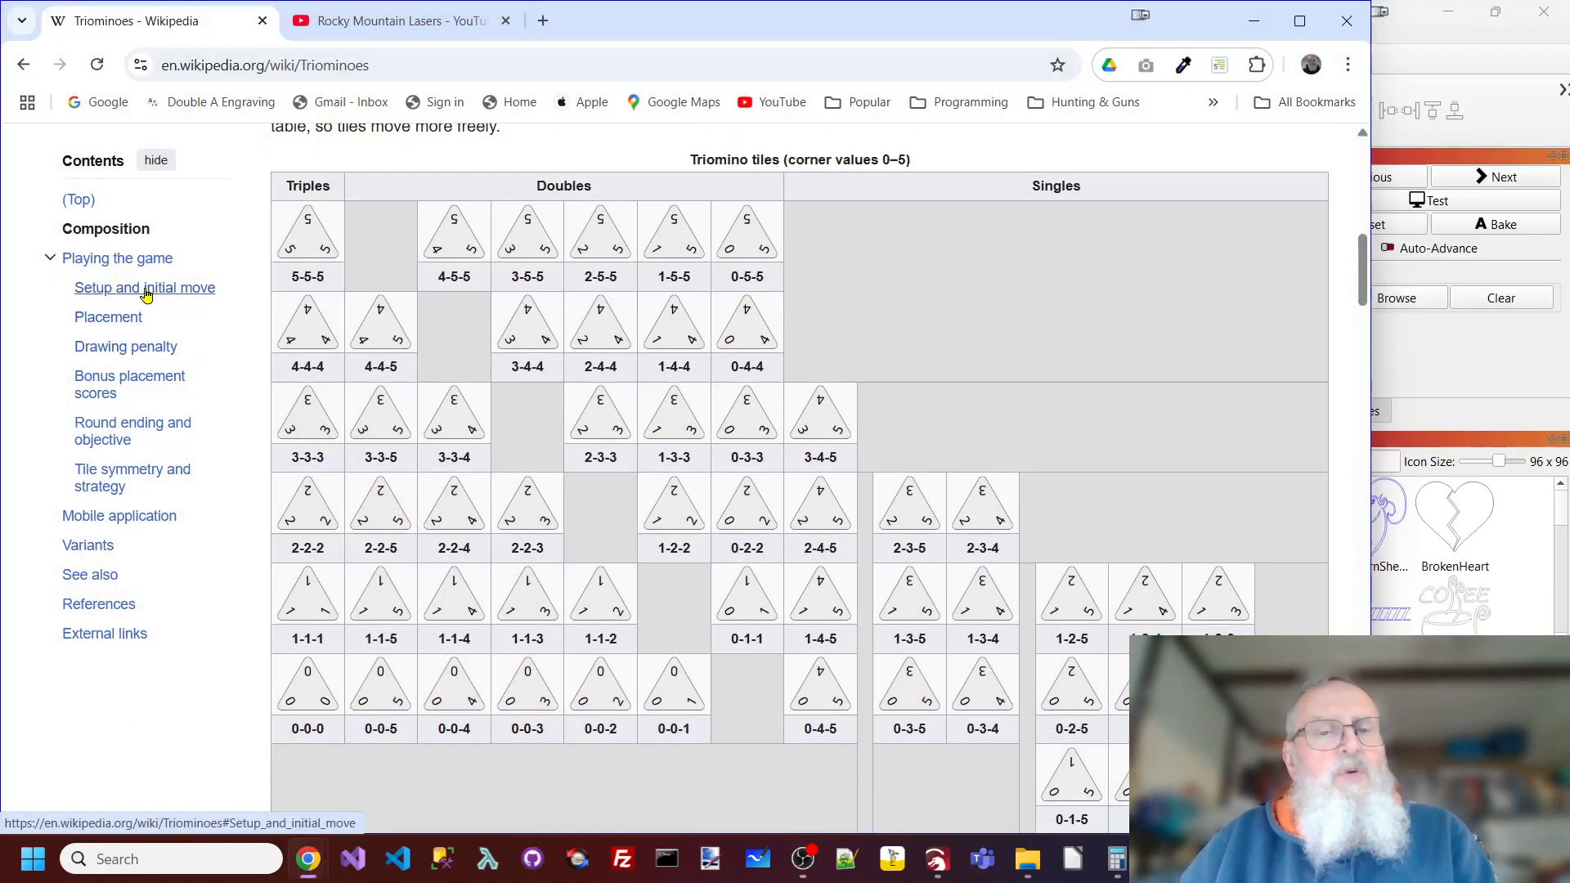
pyautogui.scroll(2, 329, 316)
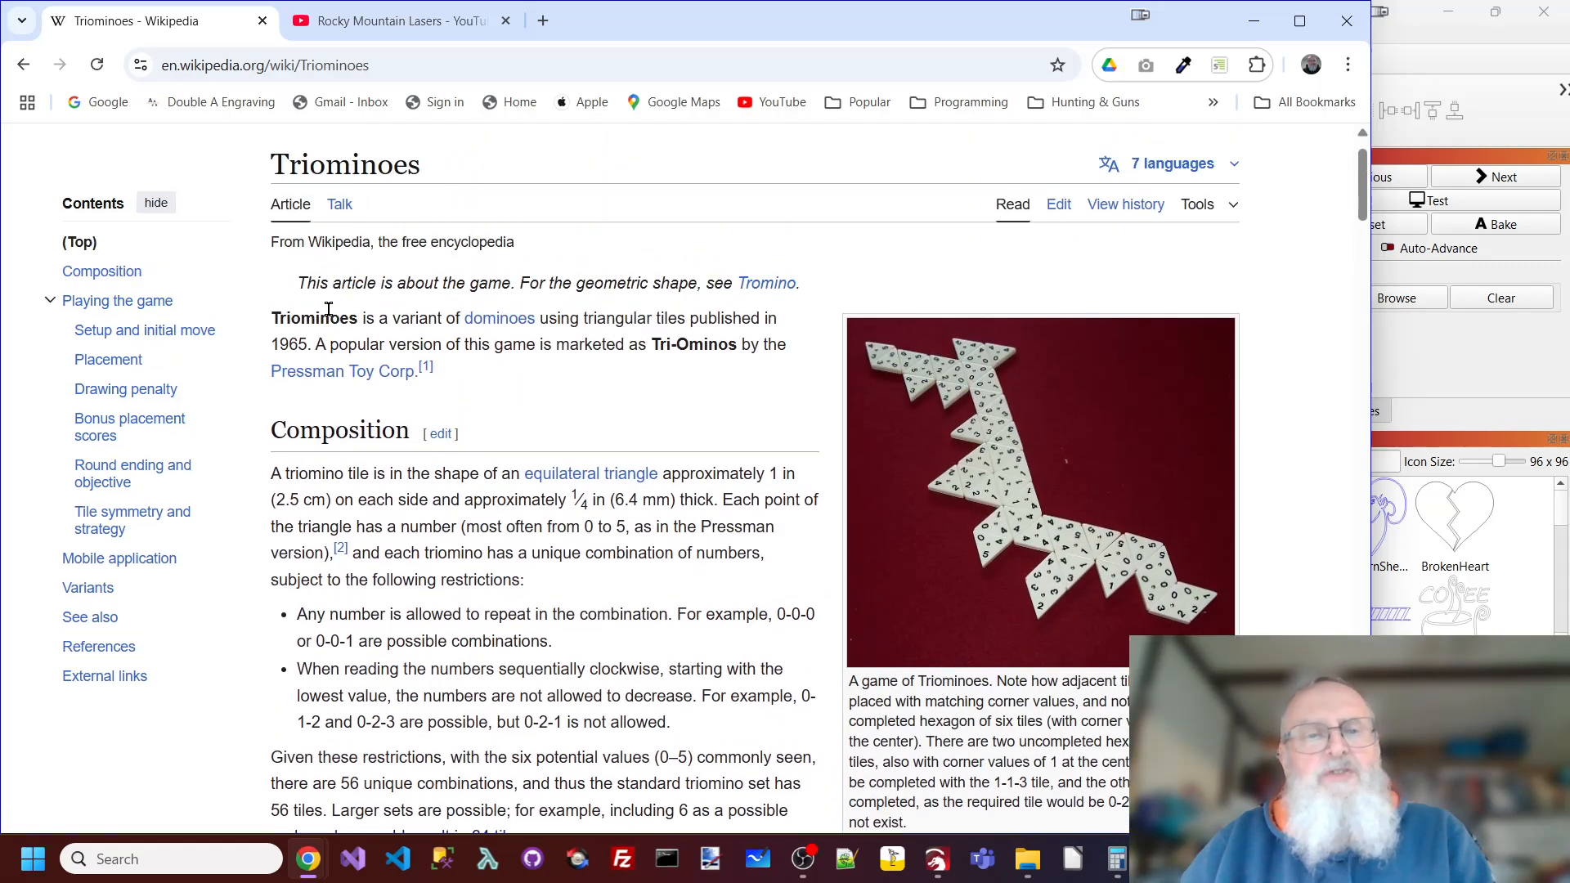
# Step: Read through the Triominoes article's game rules, from the composition section through setup, placement and drawing penalty to the bonus placement examples
pyautogui.scroll(-3, 329, 309)
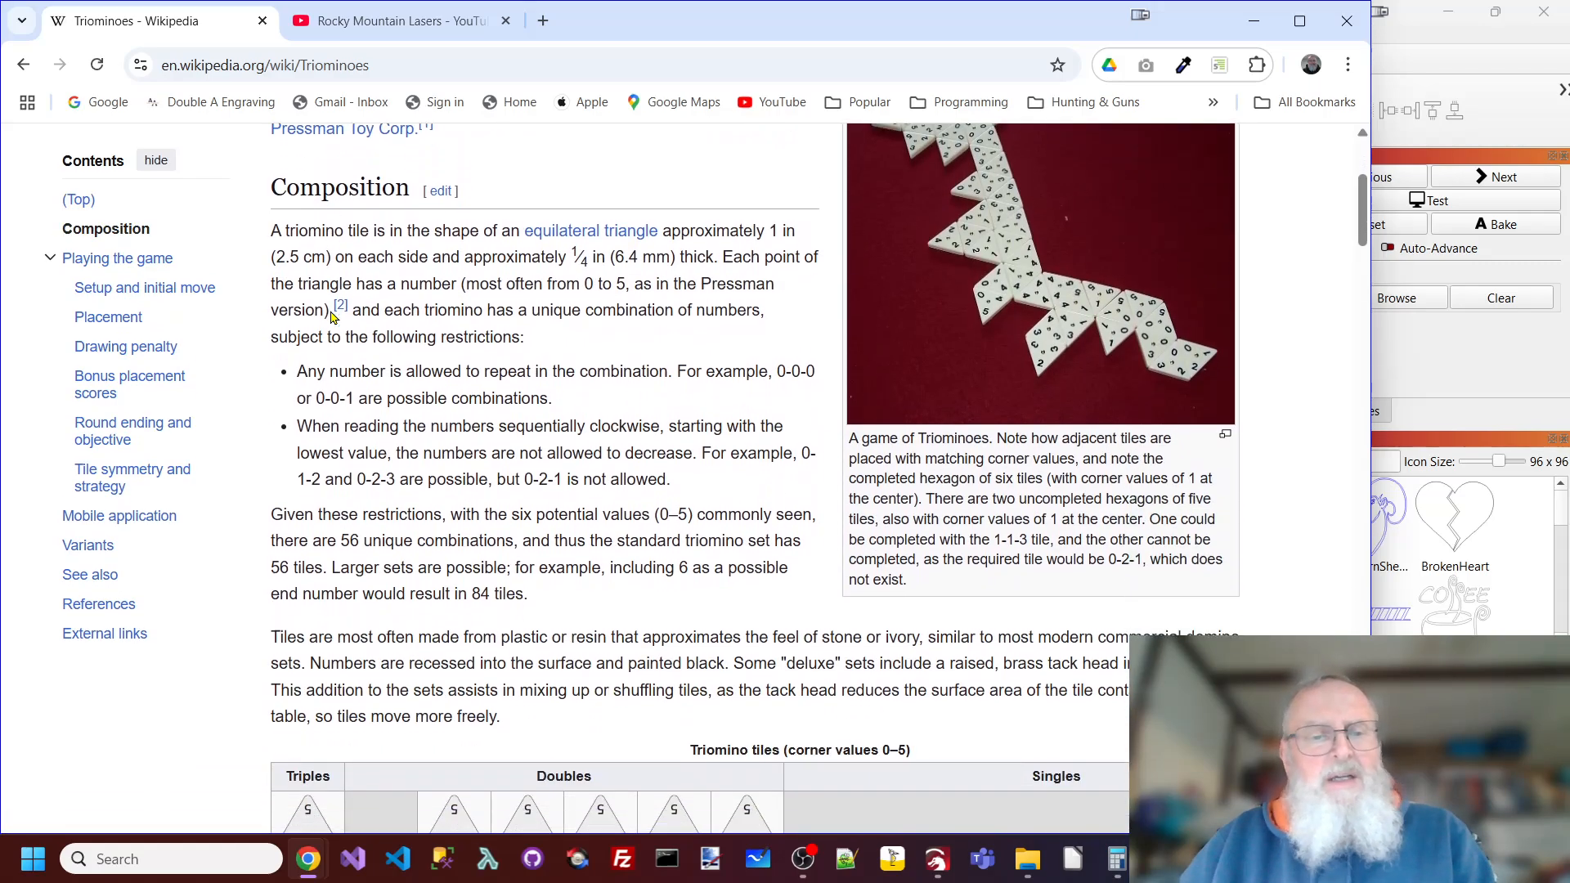
pyautogui.scroll(-15, 332, 317)
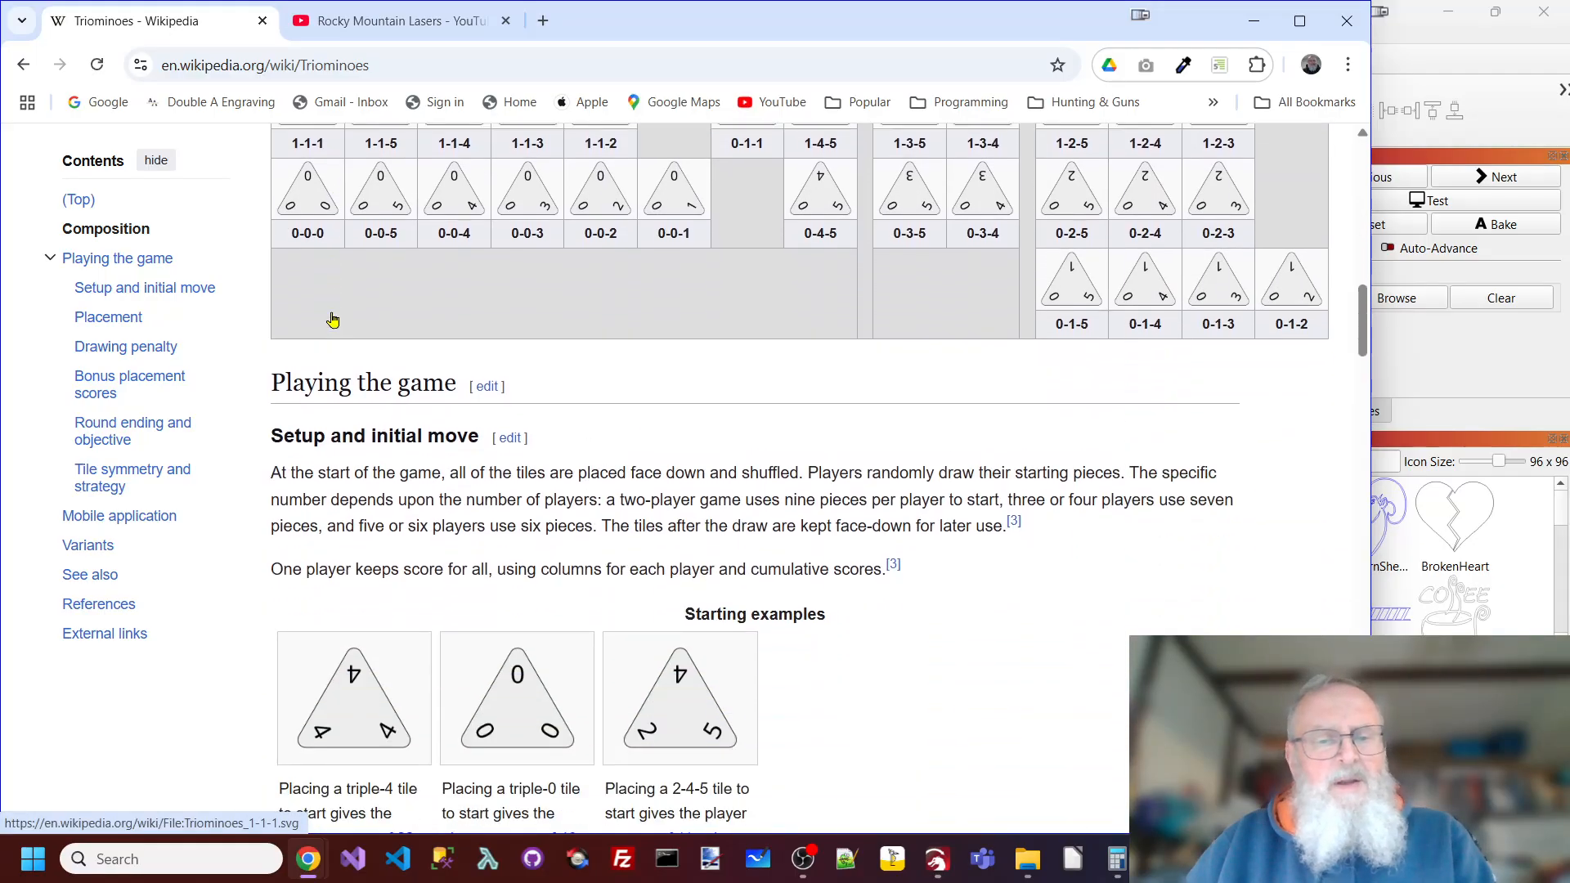
pyautogui.scroll(-5, 332, 319)
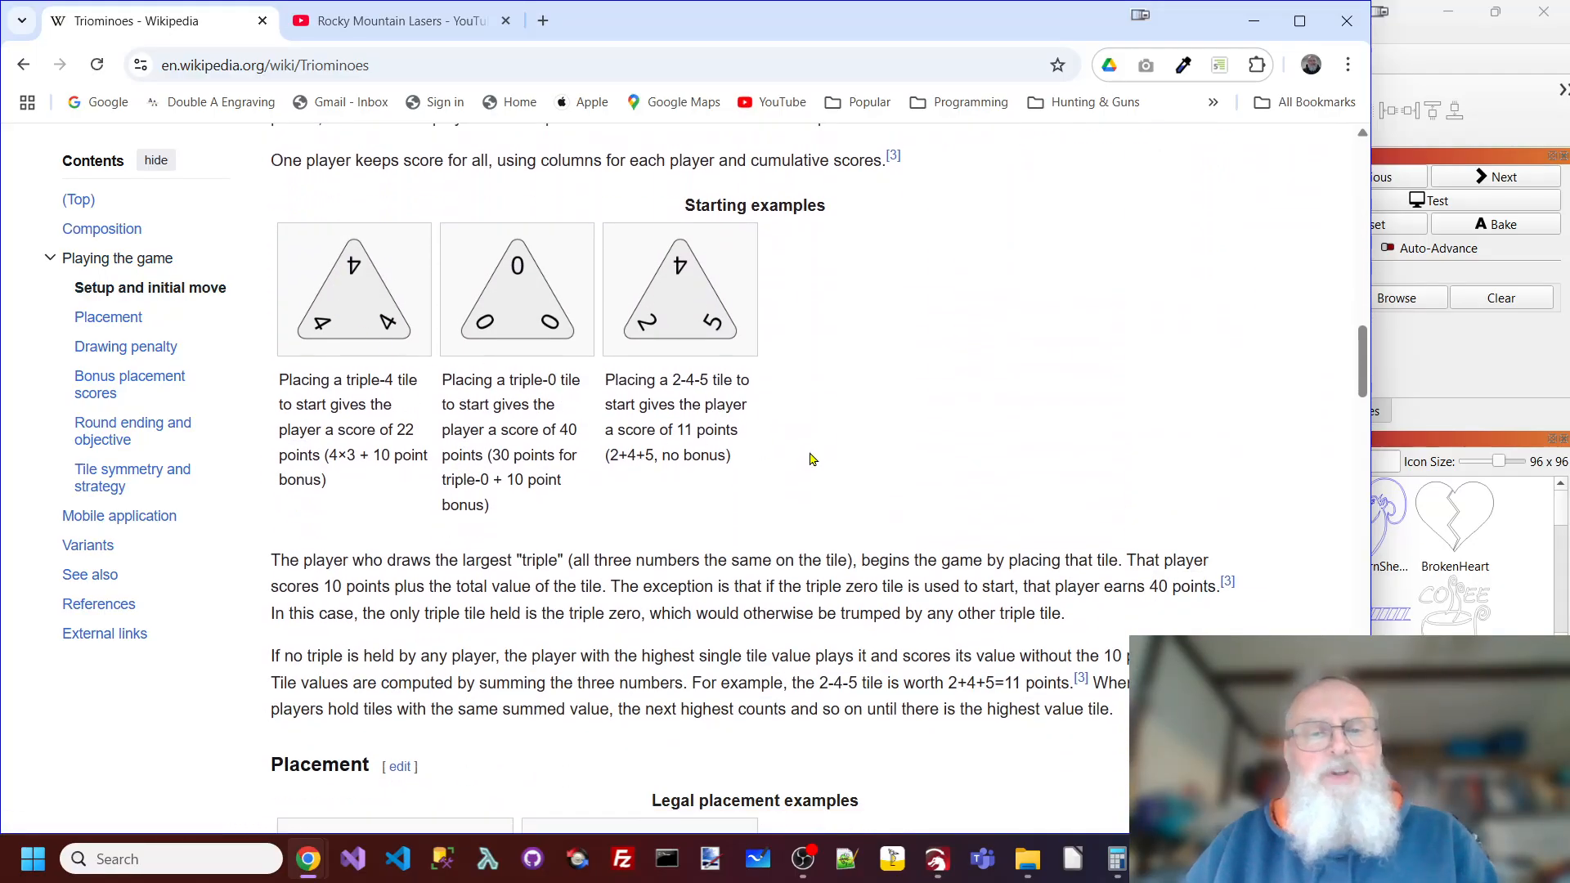
pyautogui.scroll(-8, 812, 463)
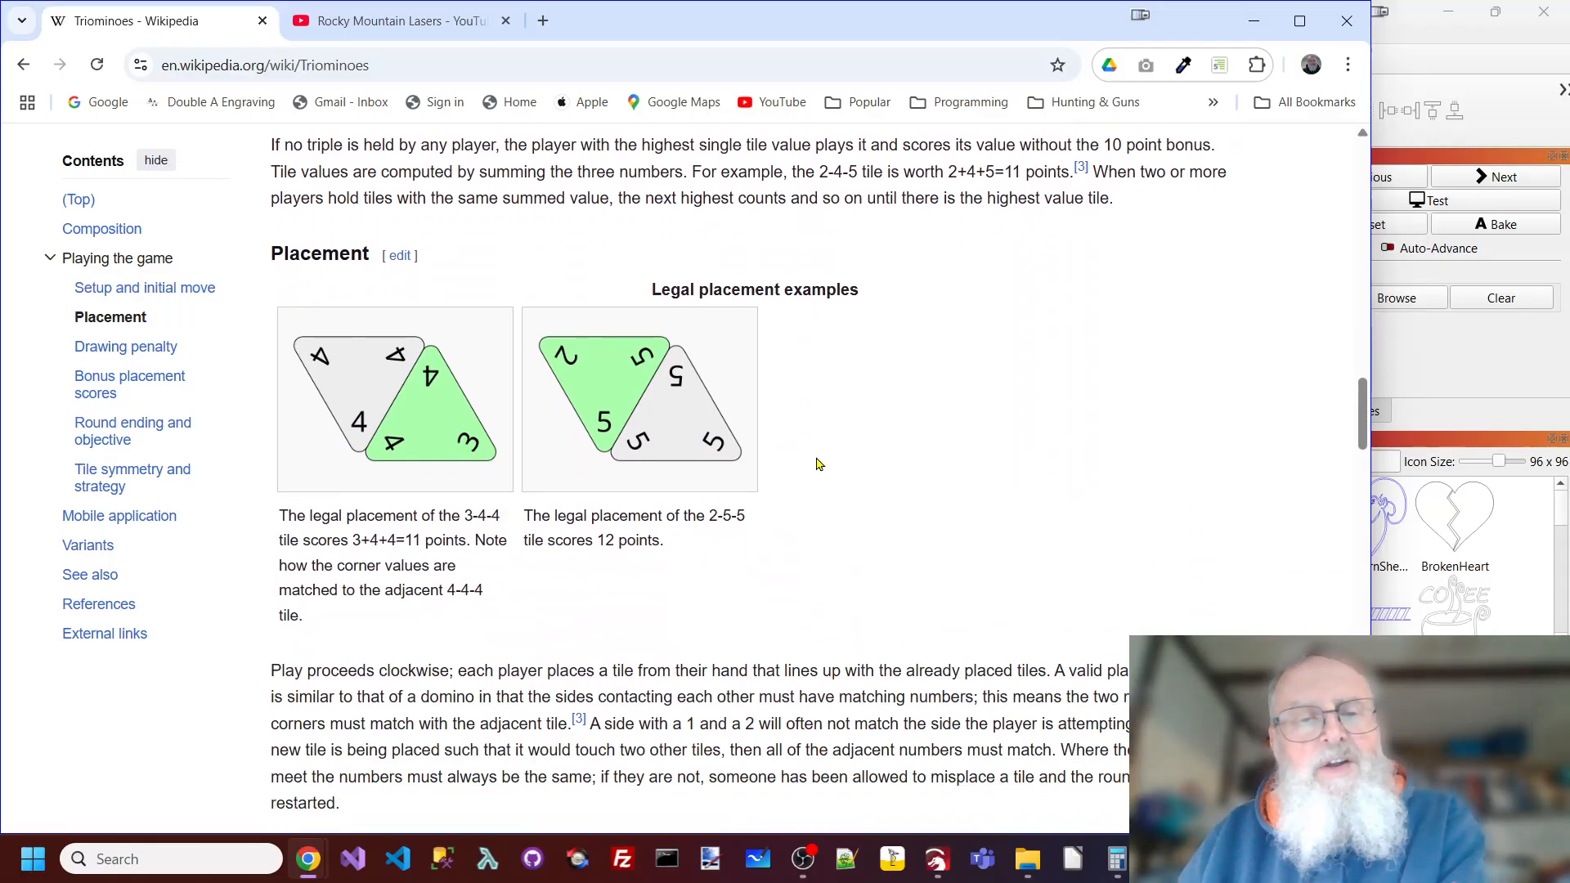
pyautogui.scroll(-8, 822, 465)
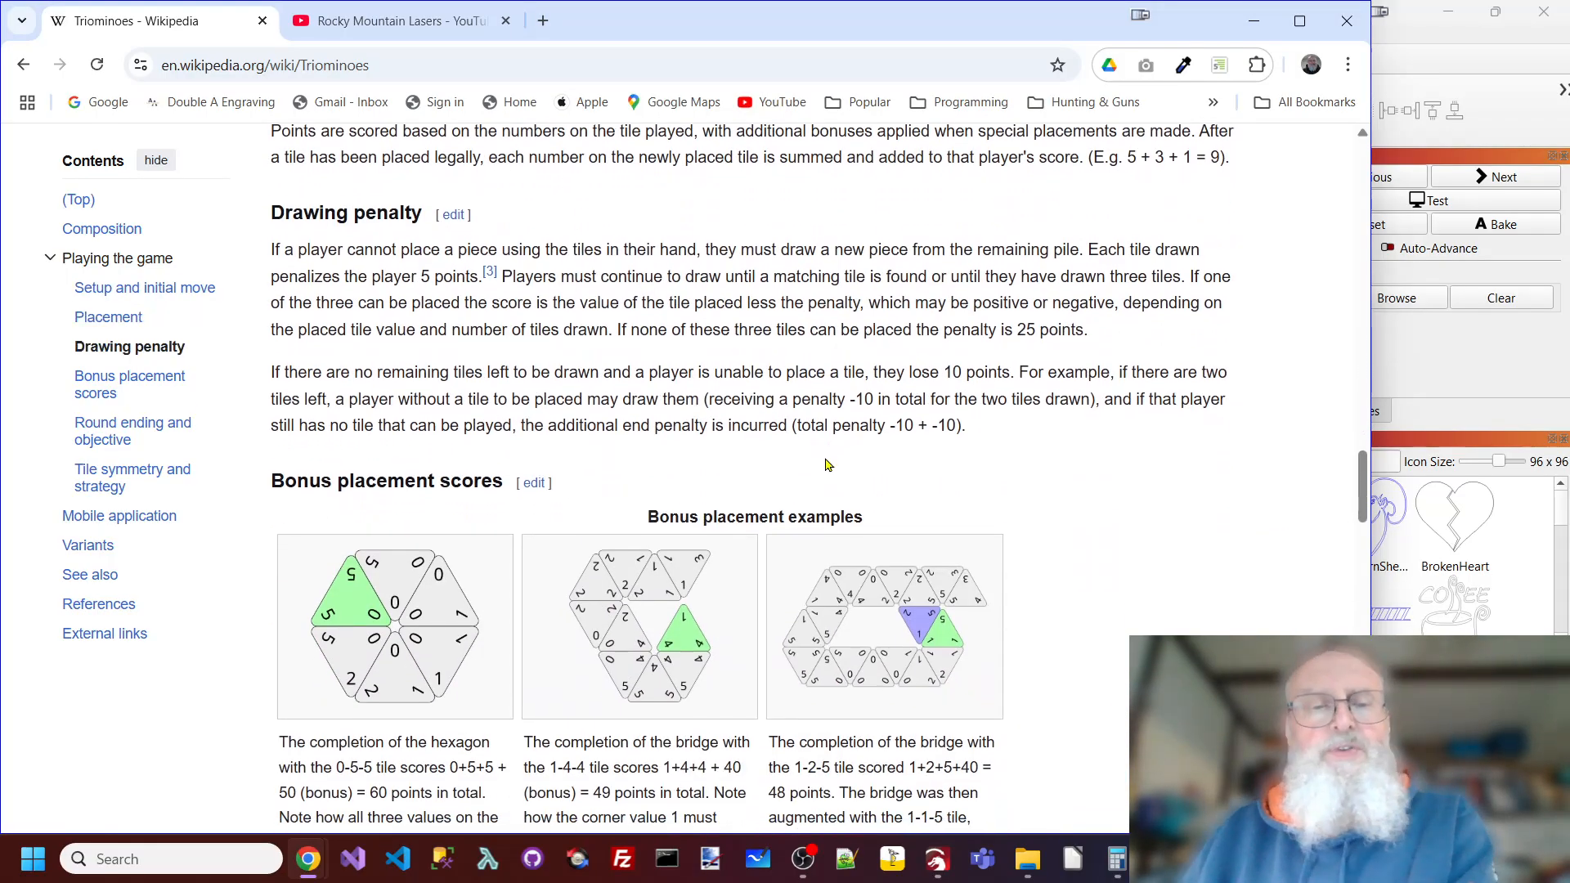
pyautogui.scroll(-3, 826, 465)
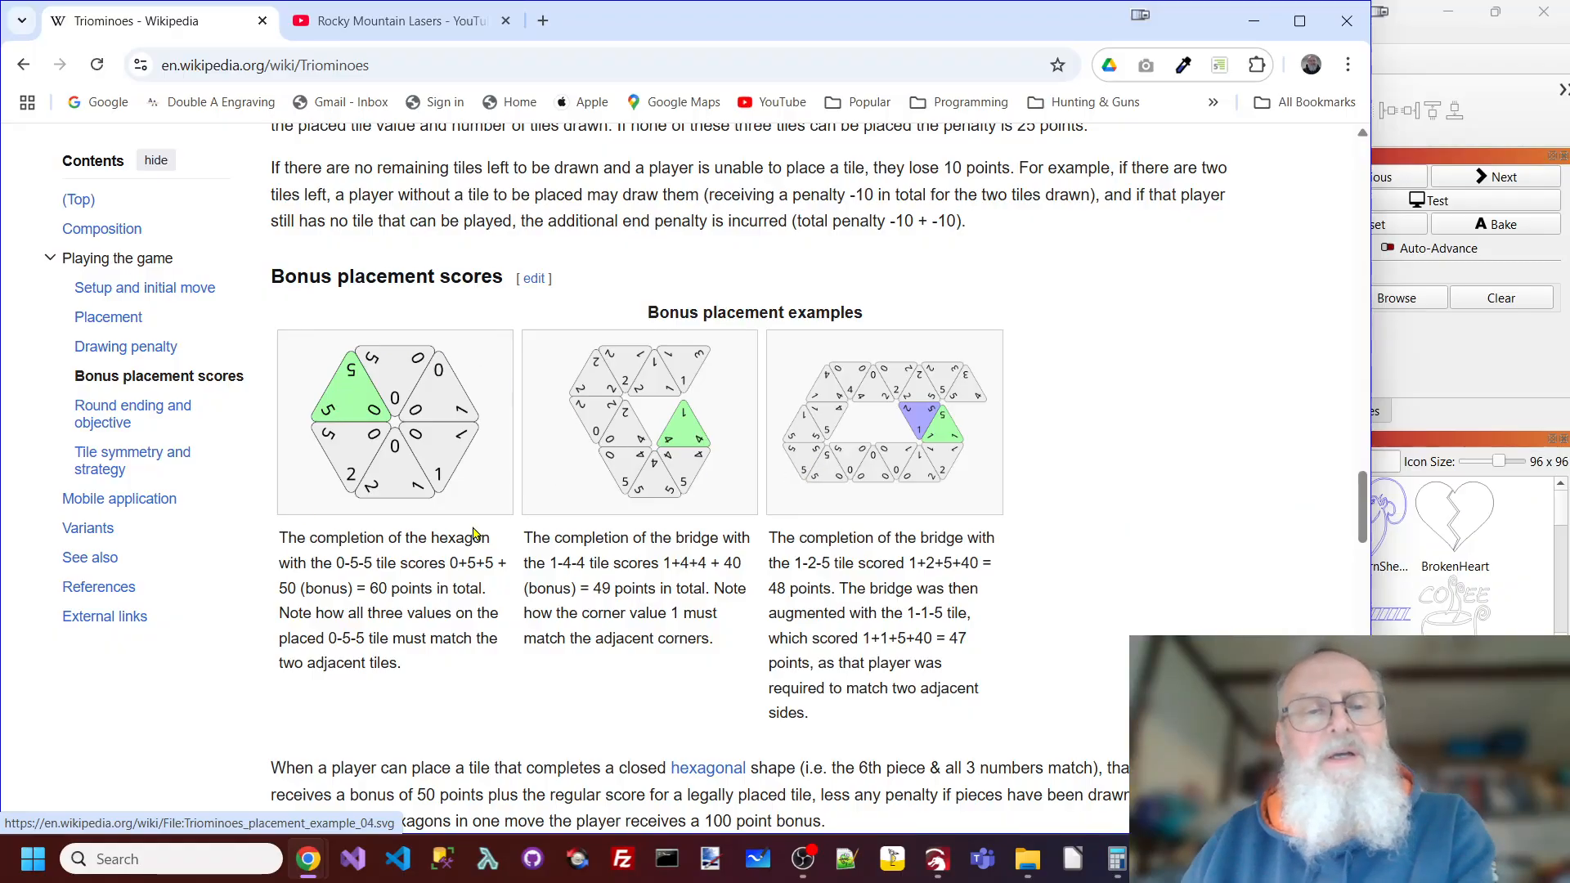